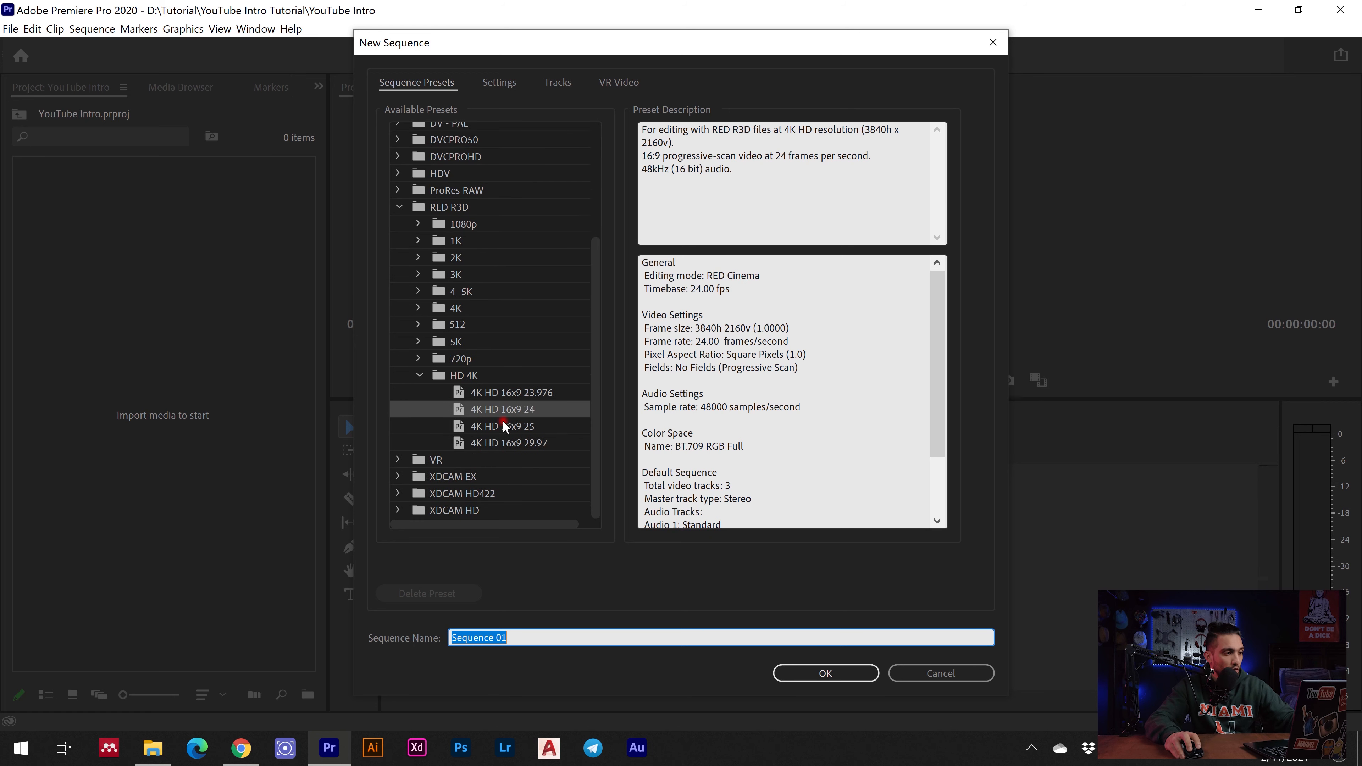
- Create a new sequence named "Part 1" using the RED R3D HD 4K preset "4K HD 16x9 24"
click(420, 224)
click(483, 257)
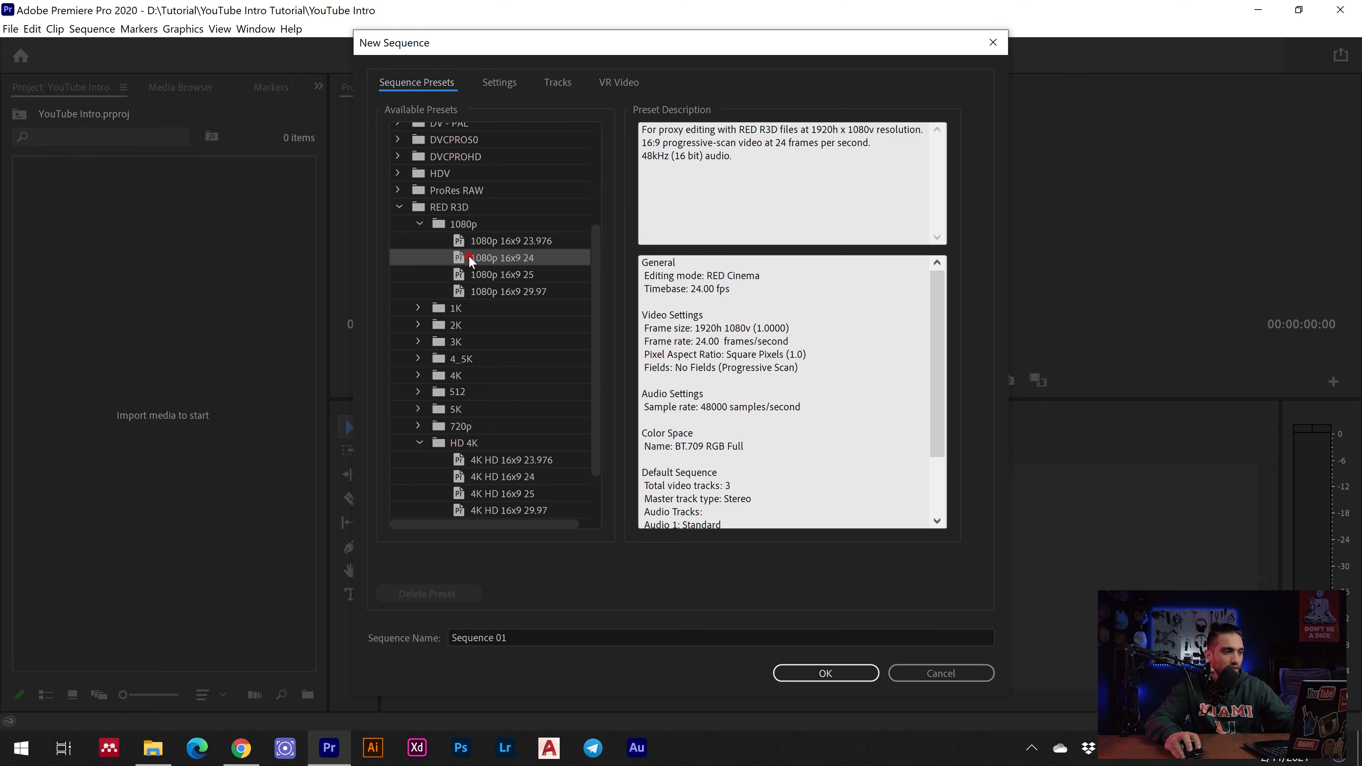
scroll(482, 257, down, 1)
click(504, 427)
click(542, 638)
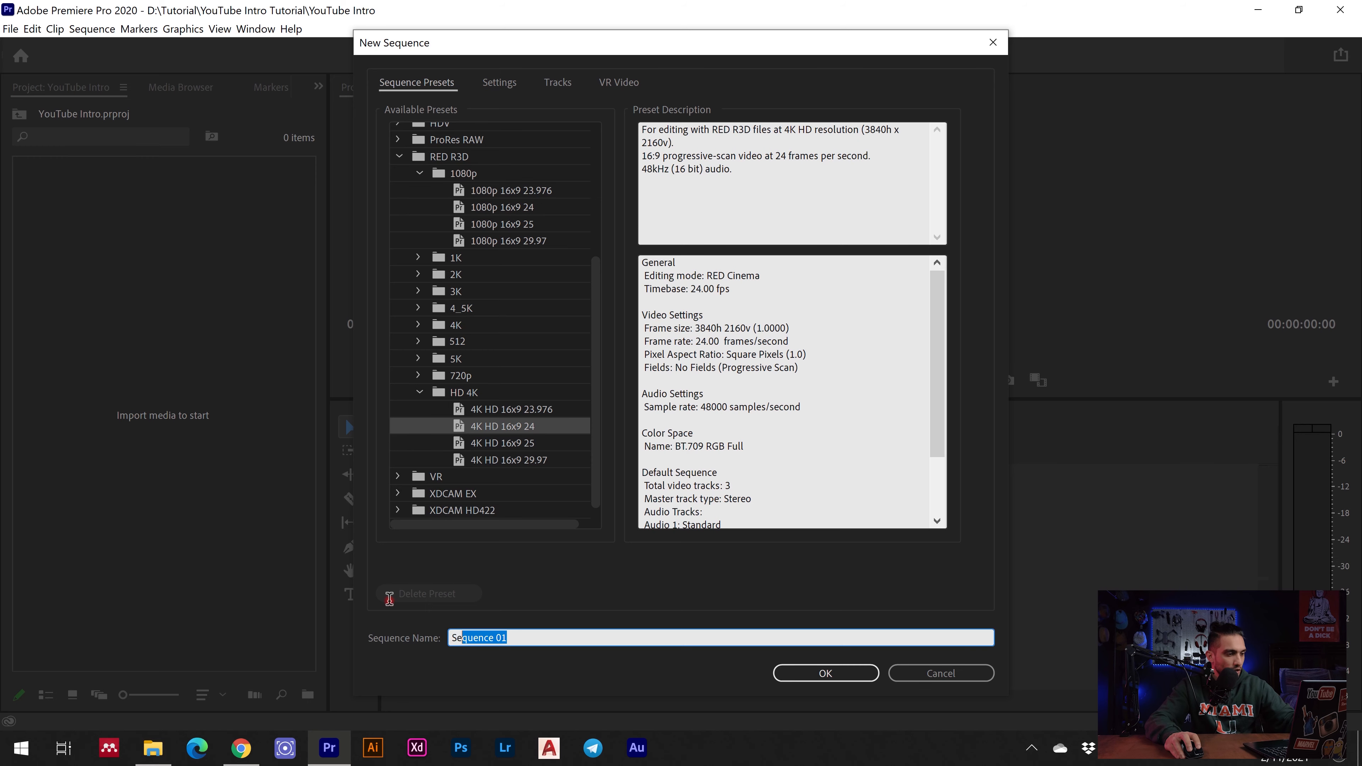
text(Part 1)
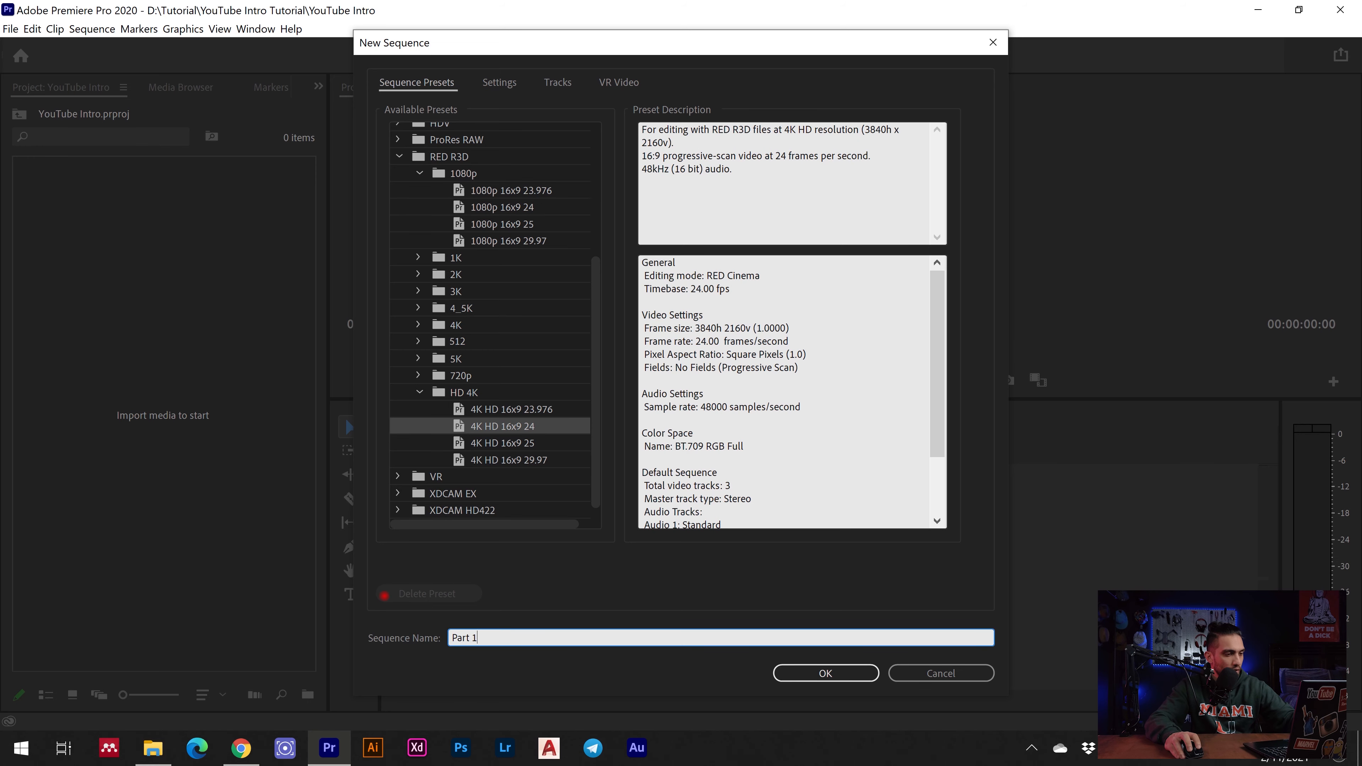
click(832, 676)
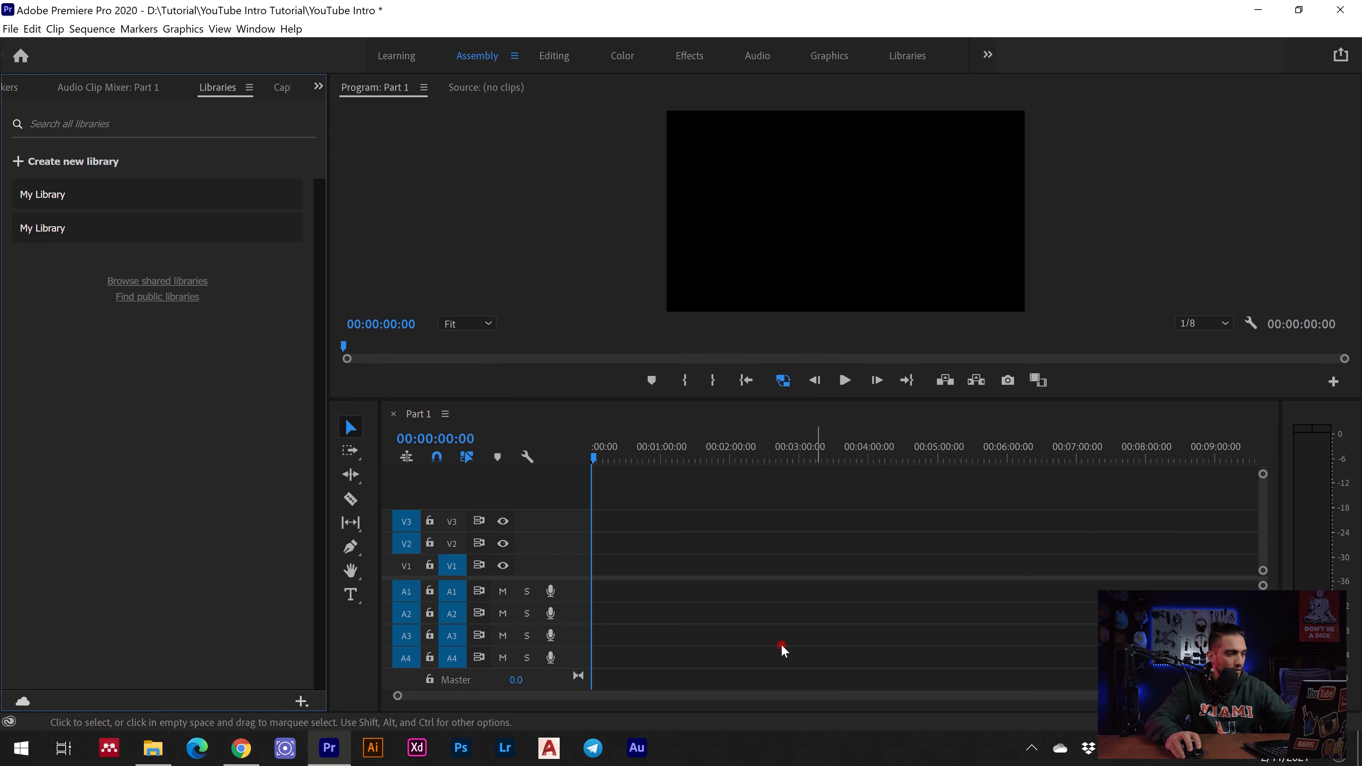
- Import the ten video clips from the Used Footage folder into the YouTube Intro project
click(319, 86)
click(324, 110)
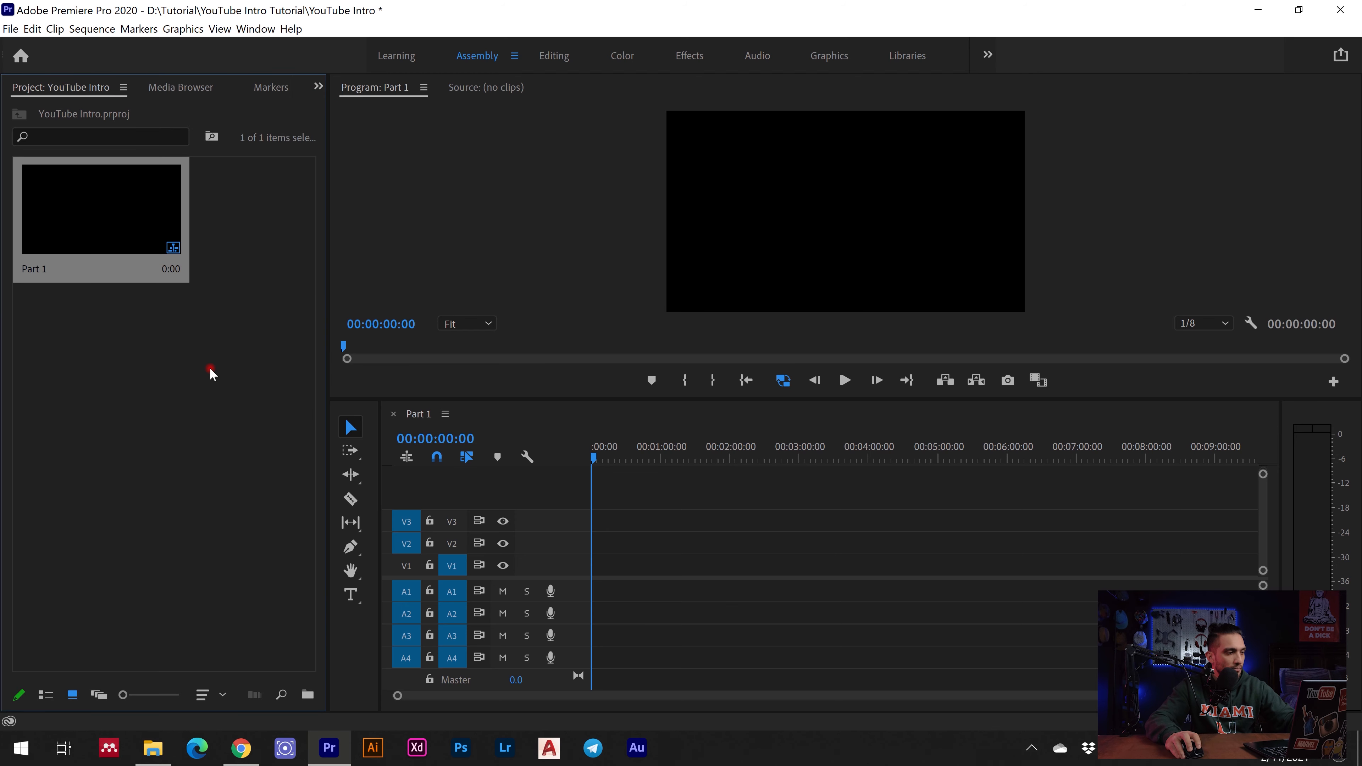
click(155, 748)
click(420, 474)
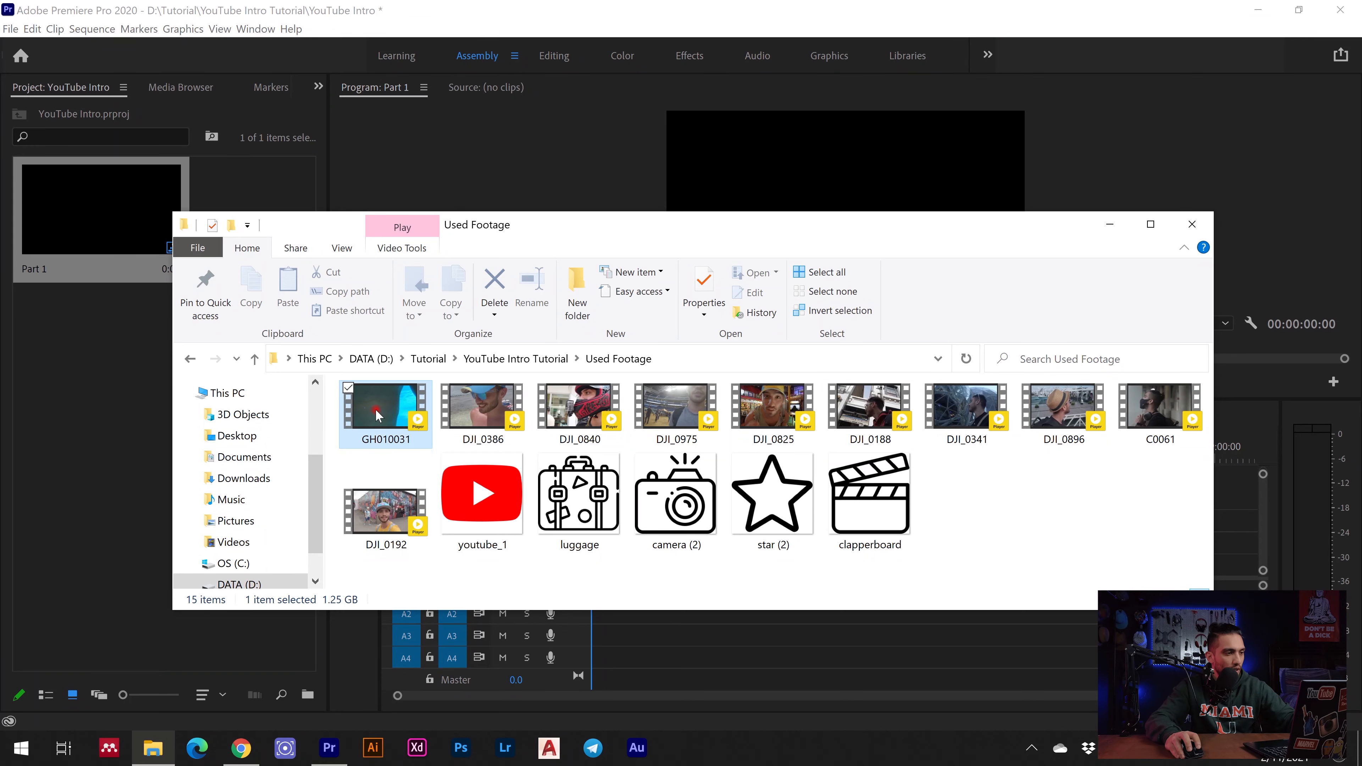
shift+click(385, 434)
drag(375, 424, 92, 429)
click(318, 7)
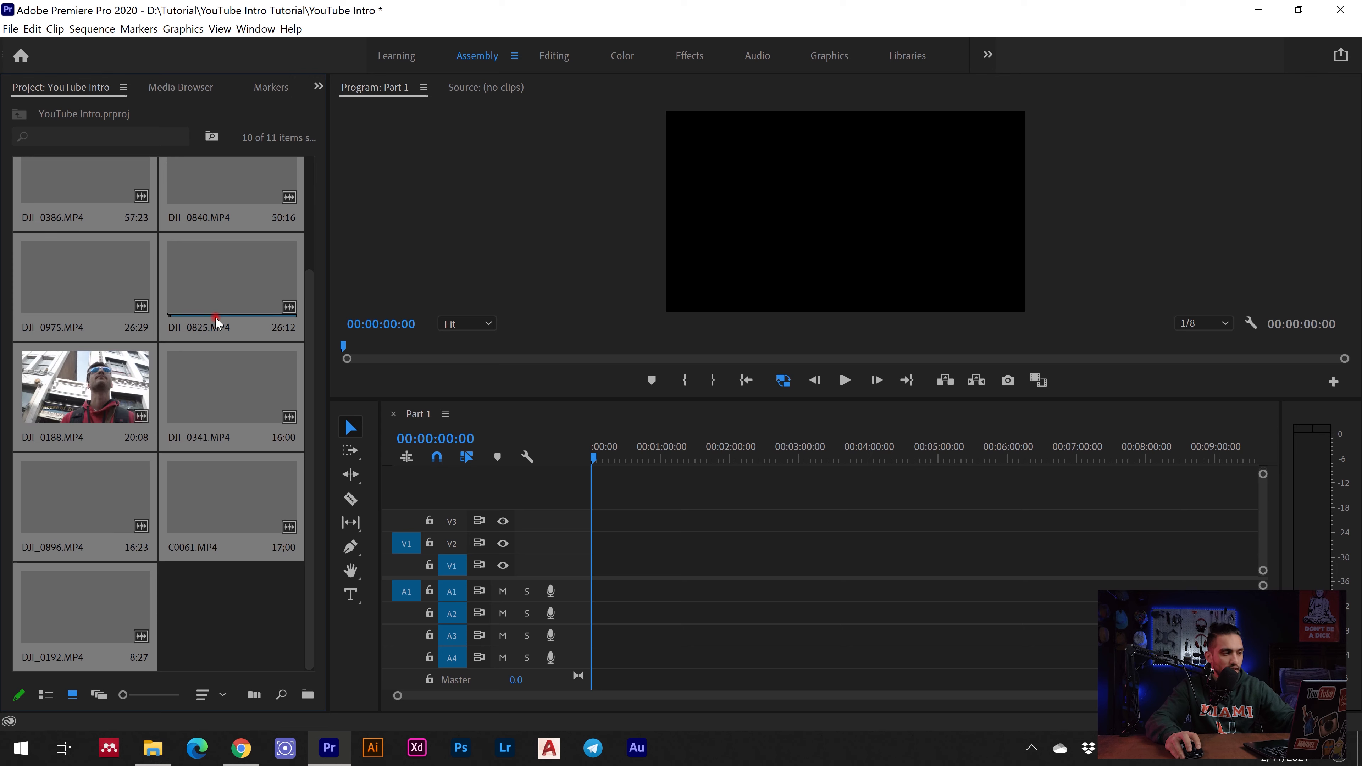
- Mark a 12:28 section of GH010031.MP4 ending at 19:10:44:03 and place it on track V1 at the sequence start
scroll(220, 210, up, 2)
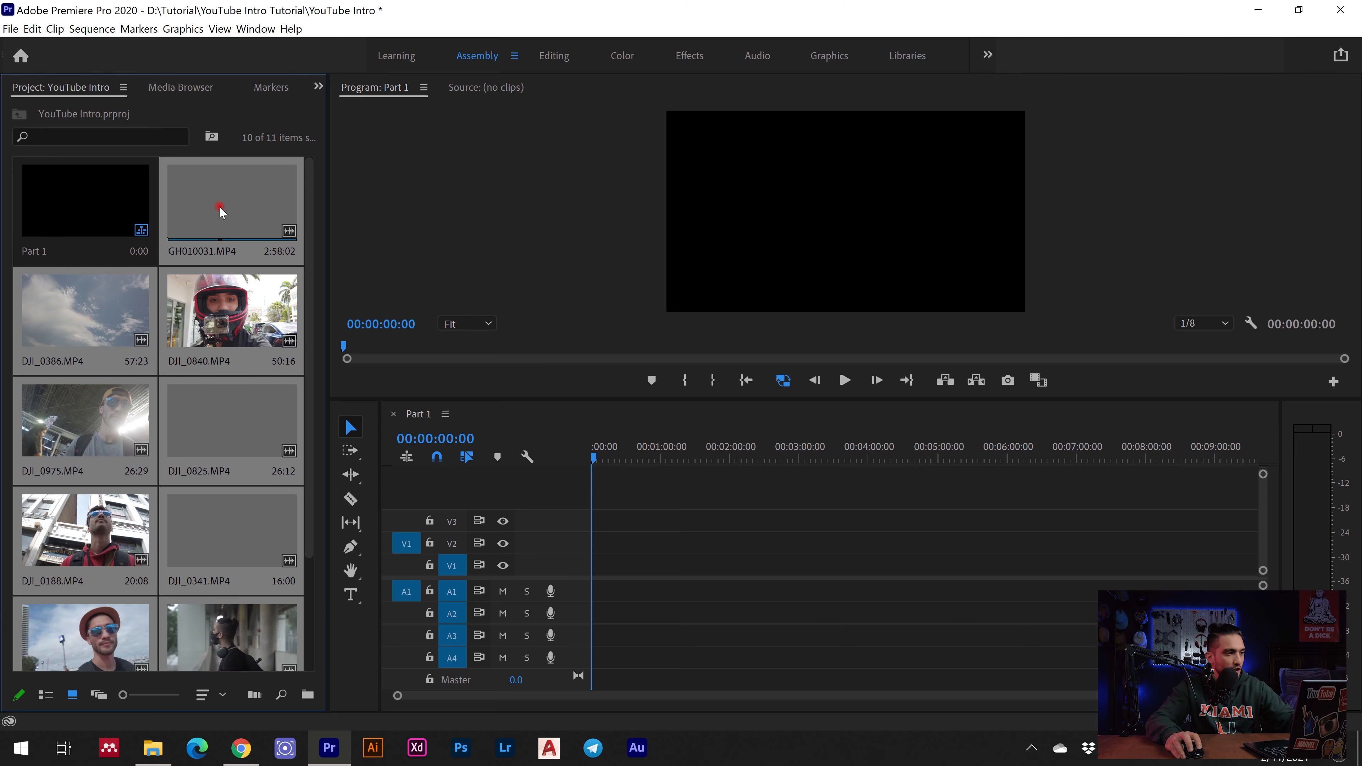
double_click(234, 202)
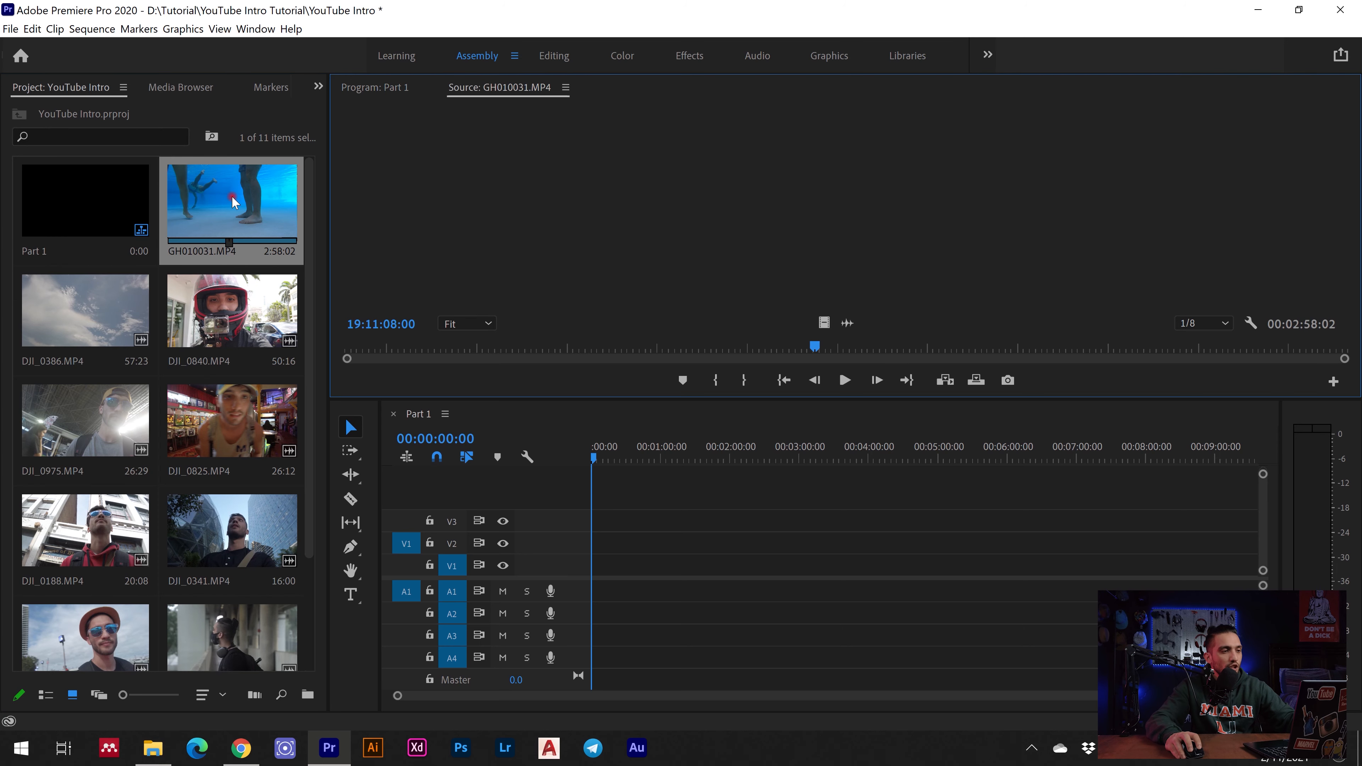
drag(611, 348, 679, 349)
click(713, 382)
click(751, 384)
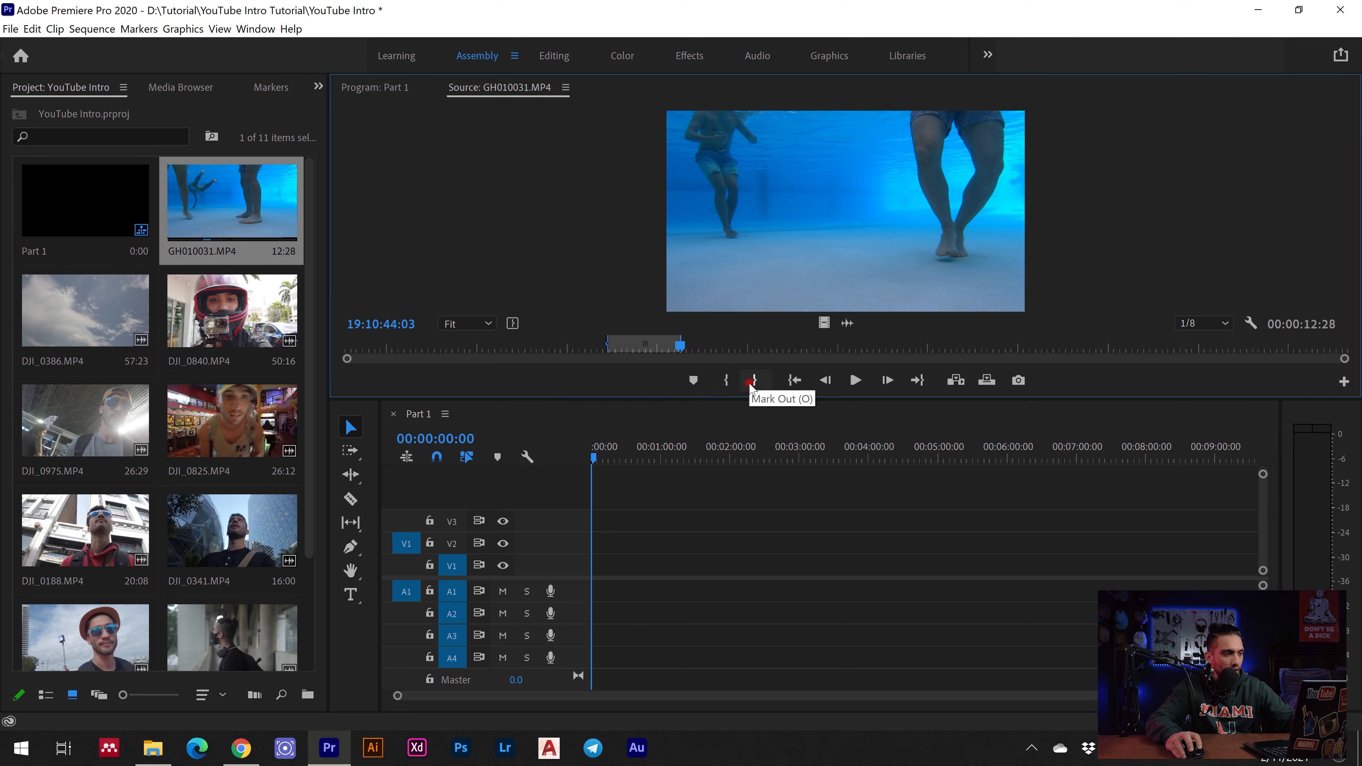
drag(231, 201, 539, 566)
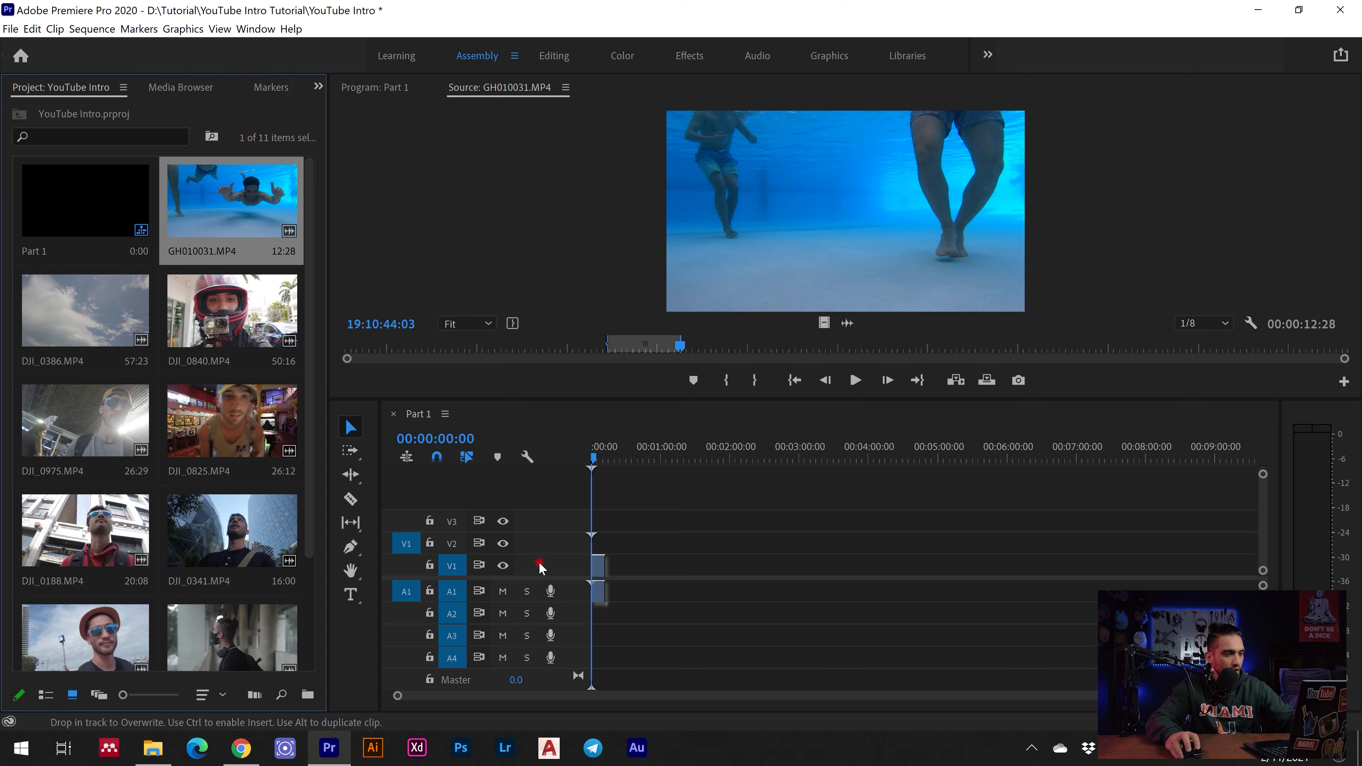
click(824, 410)
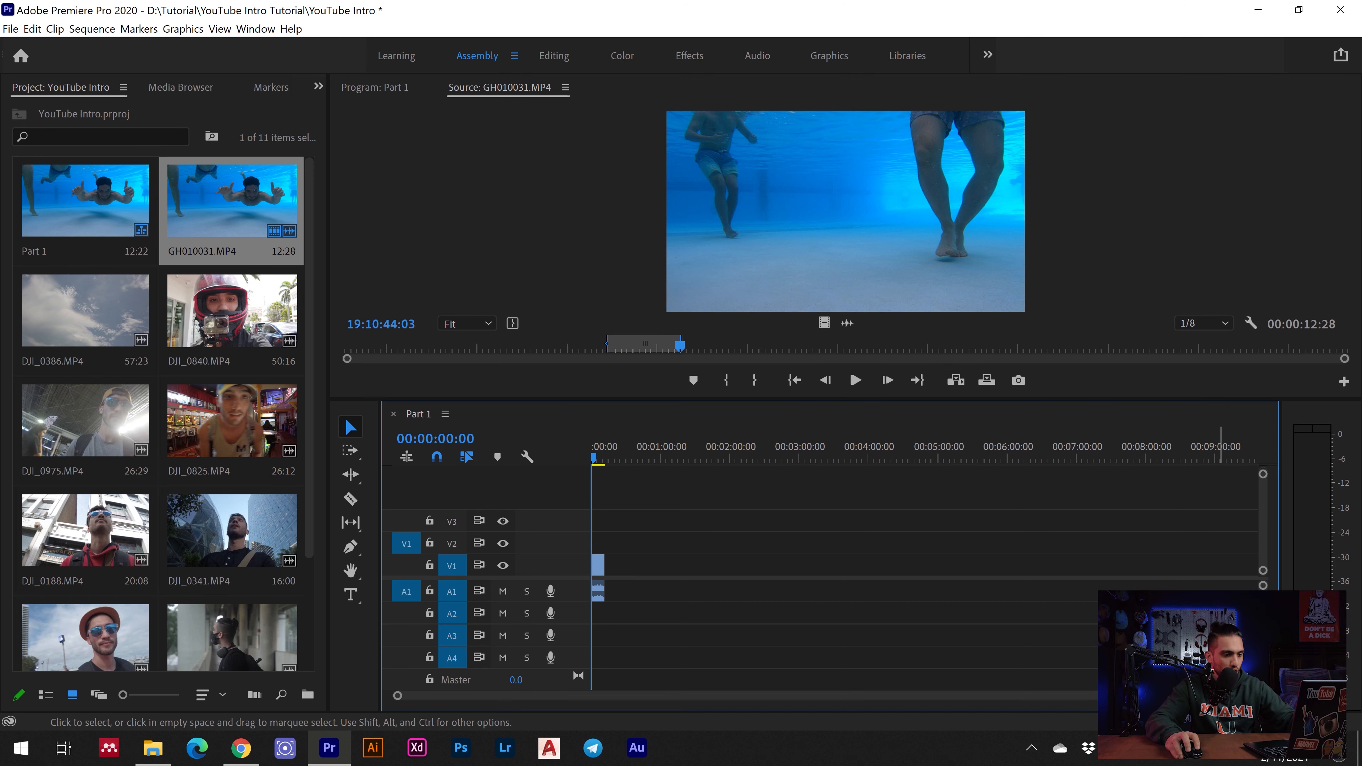
- Add a sequence marker at 00:00:01:00 and trim the end of the GH010031.MP4 clip back to it
drag(1254, 696, 928, 677)
click(598, 456)
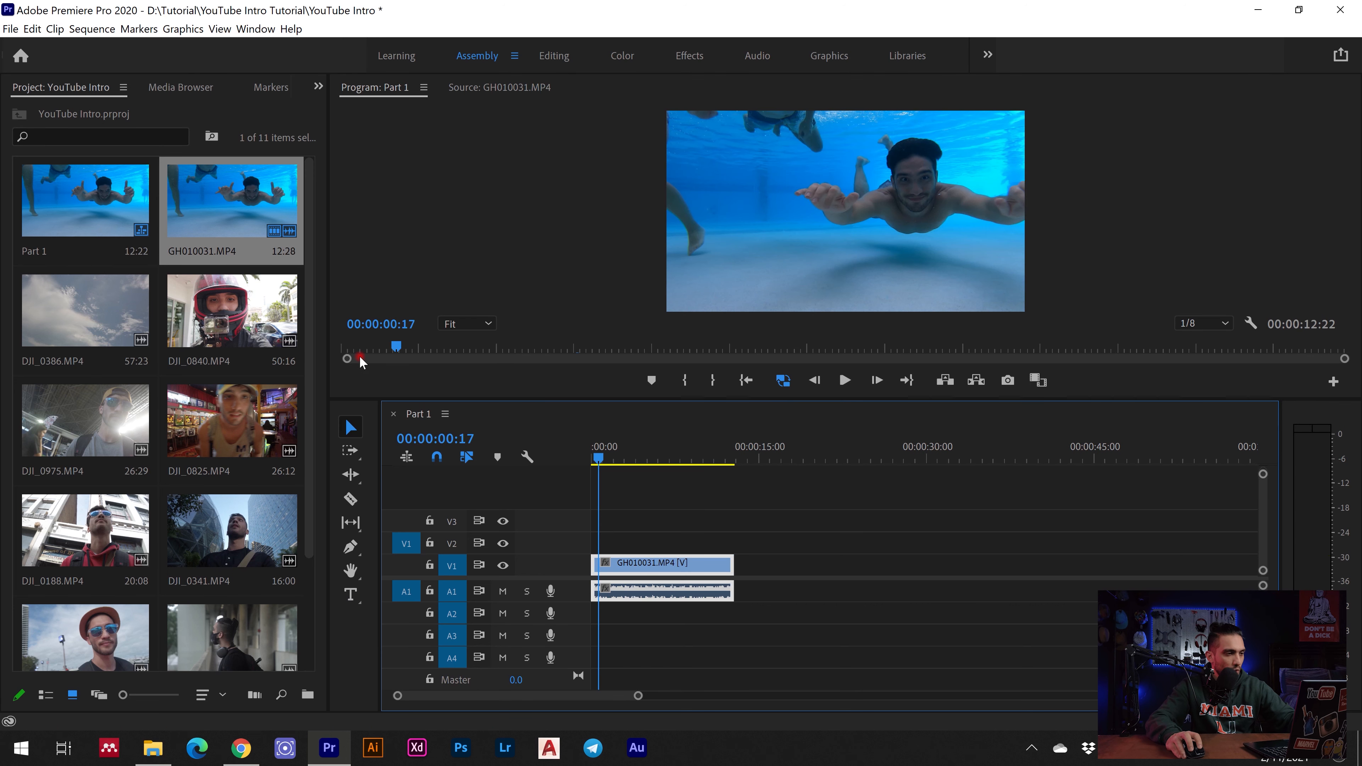
click(608, 461)
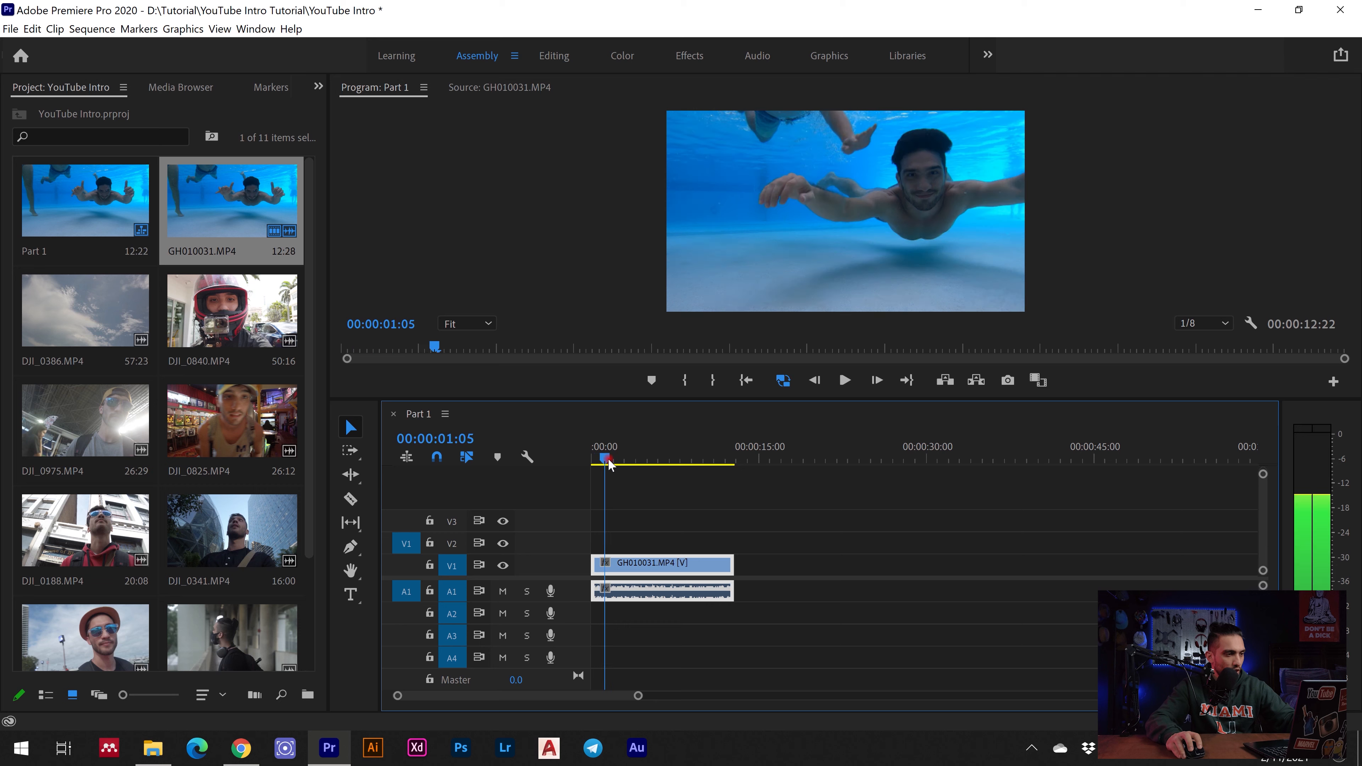
drag(609, 460, 611, 461)
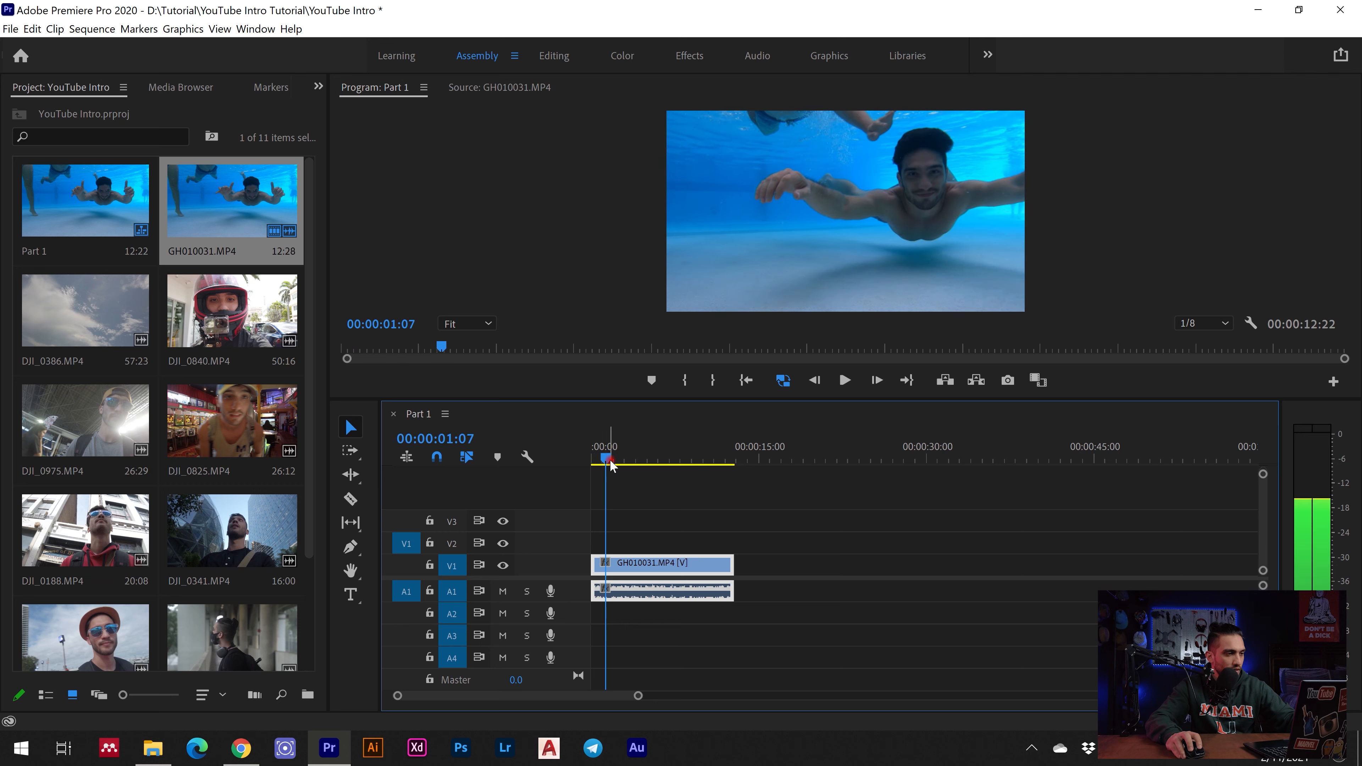
key(Left)
key(Left)
key(Left)
key(Left)
key(Left)
key(Left)
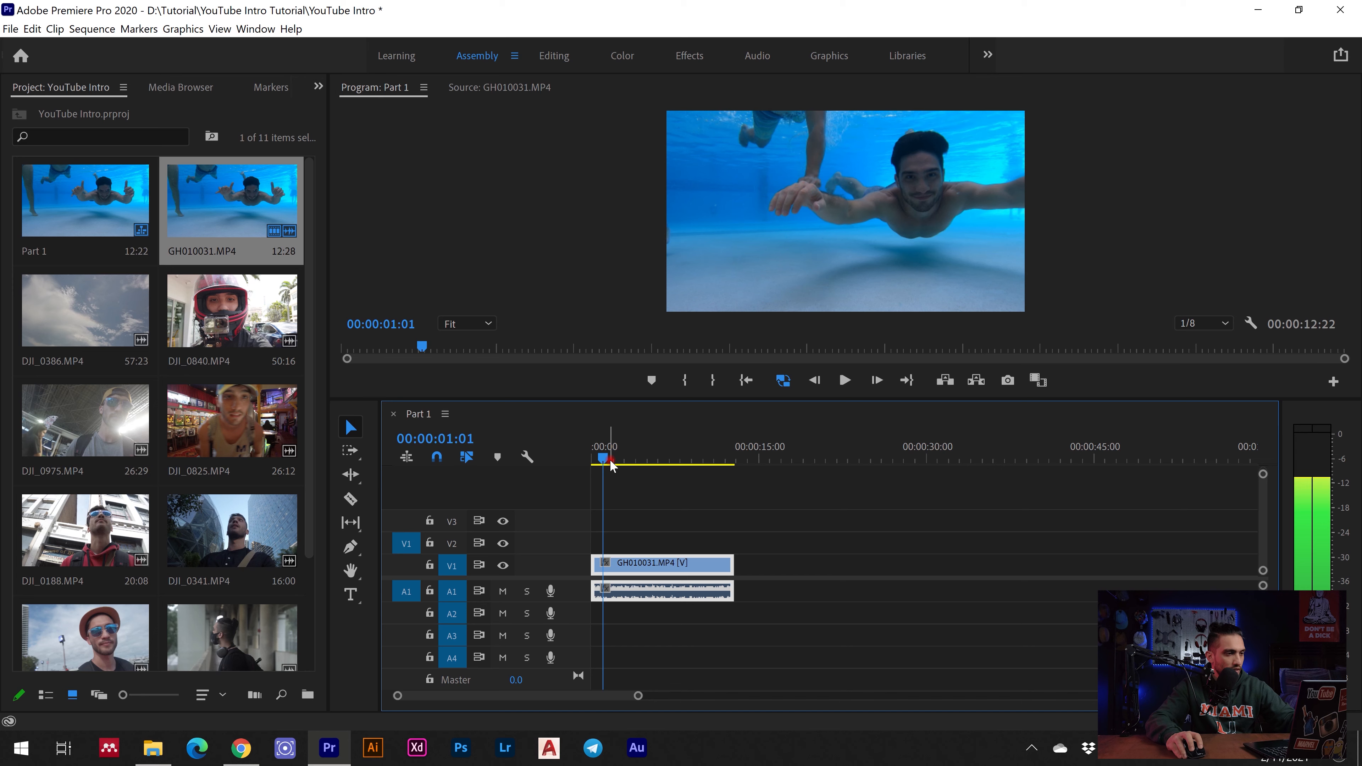
key(Left)
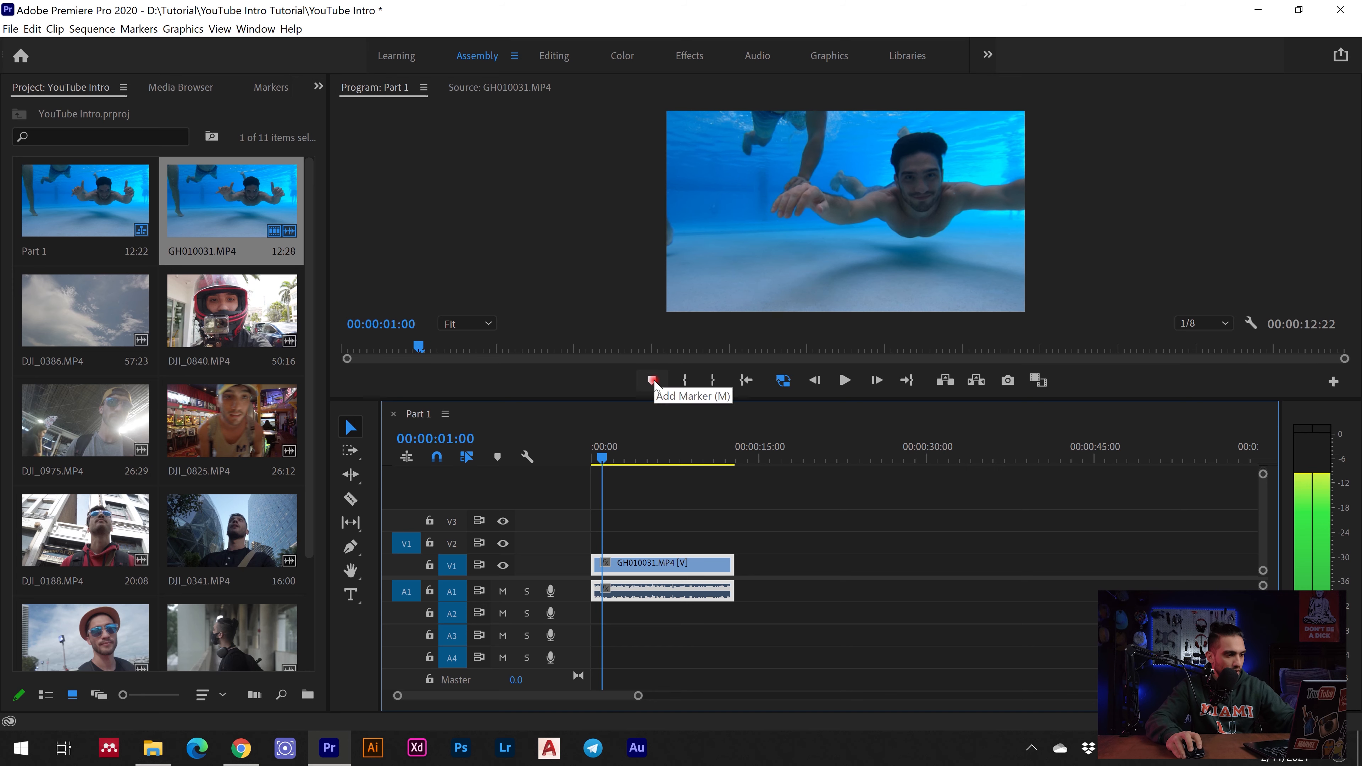
click(654, 382)
drag(731, 563, 599, 568)
drag(628, 700, 537, 696)
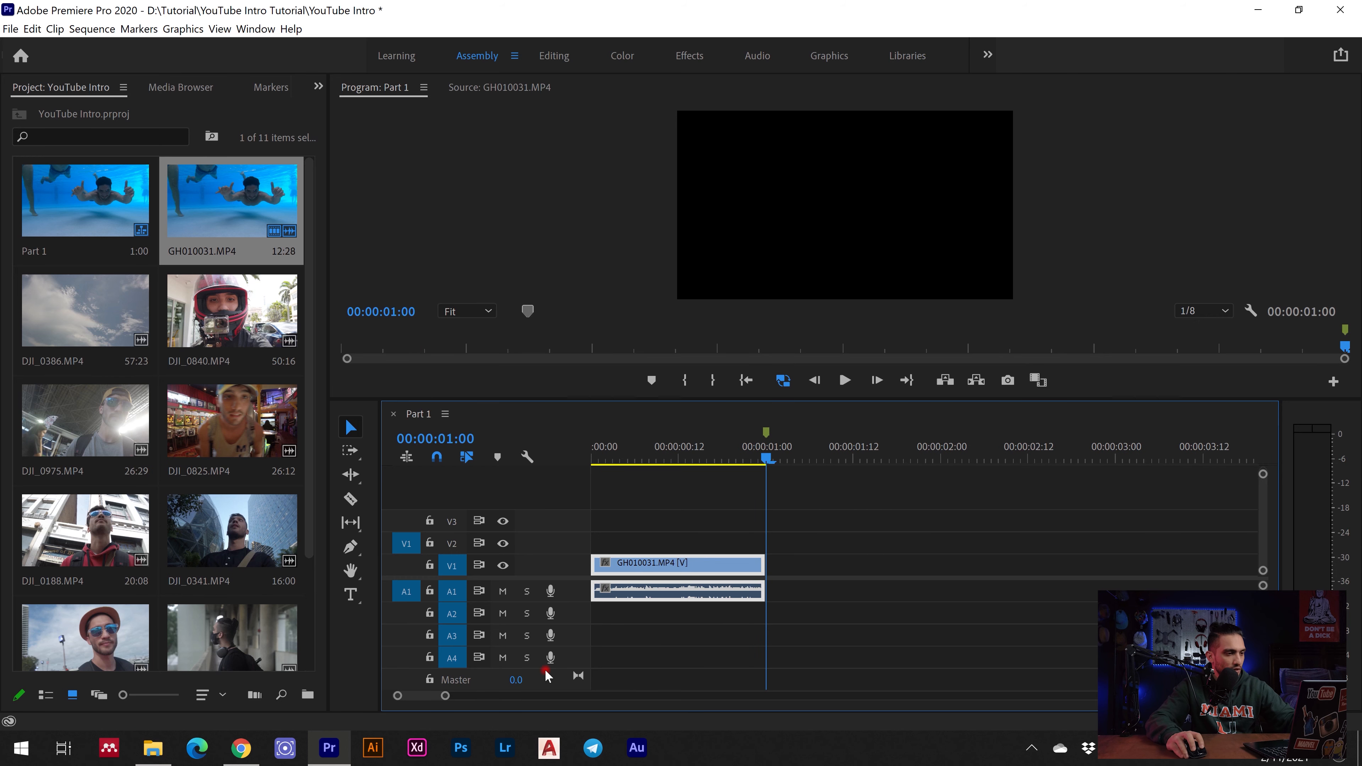
- Mark DJI_0386.MP4 from 00:00:13:01 to 00:00:14:08, place it on V2 at the sequence start and trim its end to the marker
double_click(99, 305)
drag(622, 358, 569, 359)
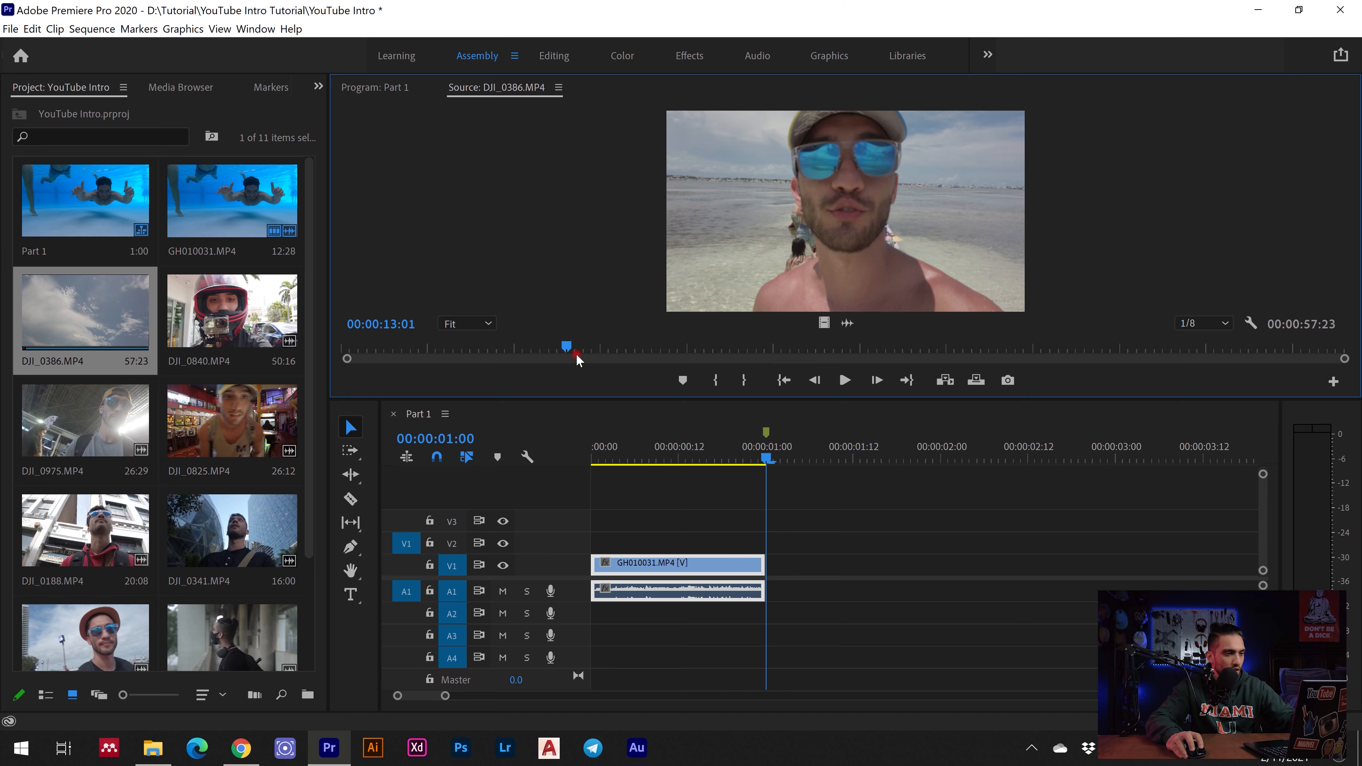
click(716, 380)
key(space)
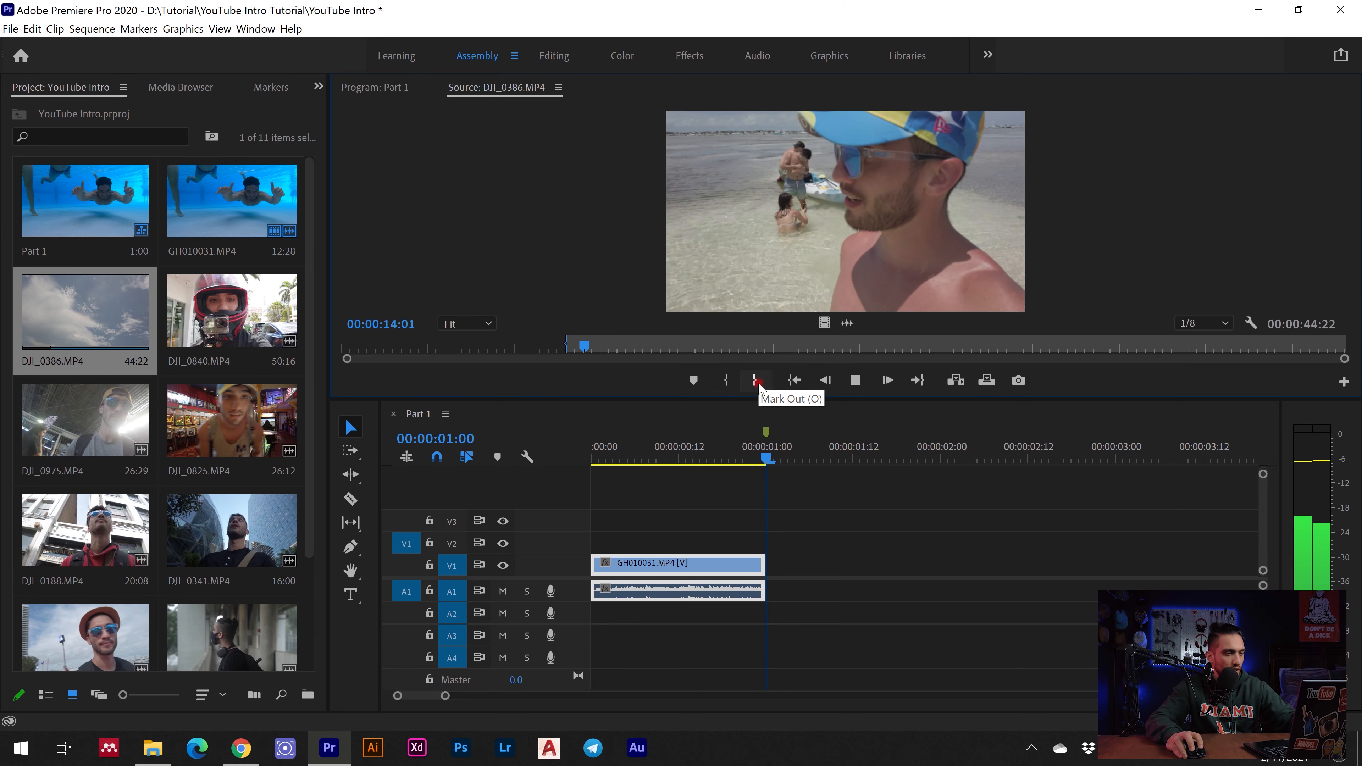
click(757, 381)
drag(139, 314, 589, 534)
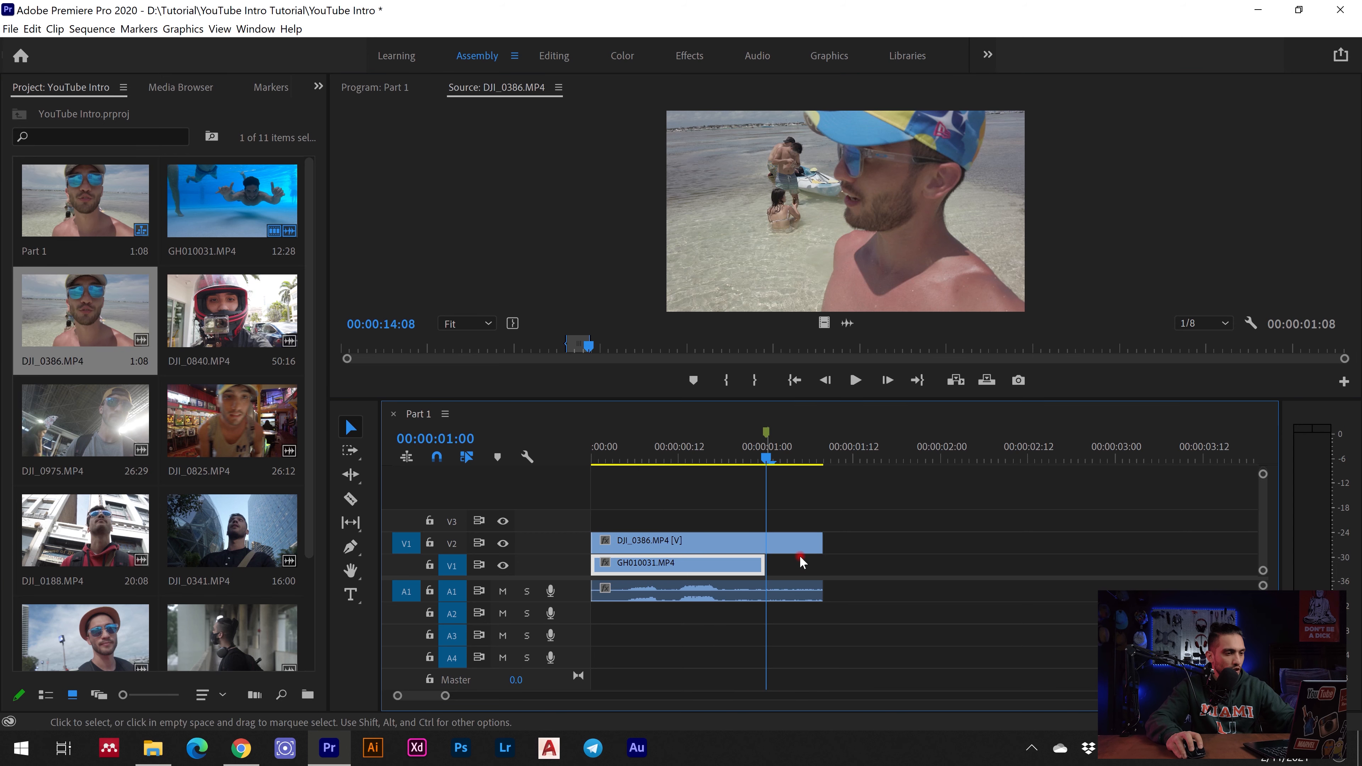
drag(821, 542, 766, 544)
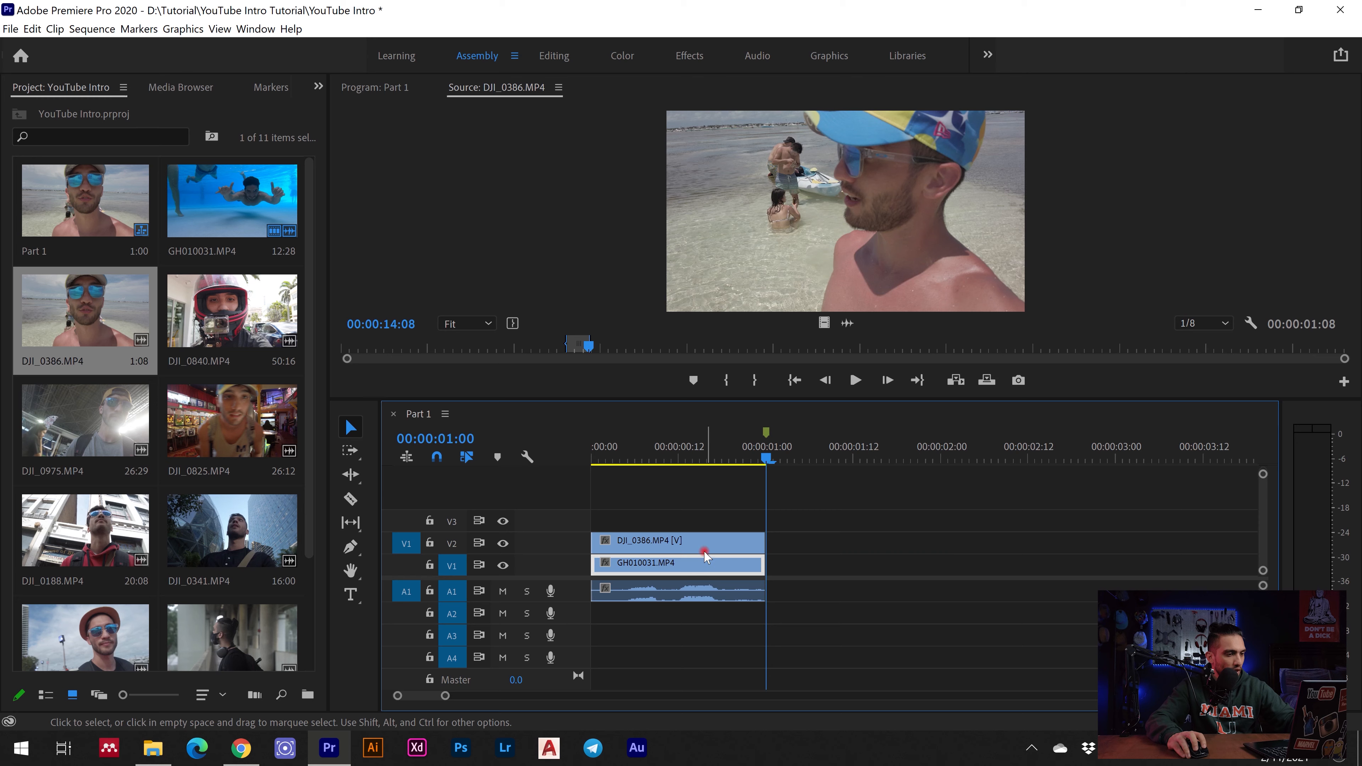
- Mark the opening of DJI_0840.MP4 up to 00:00:01:08, place it on V3 at the sequence start and trim its end to the marker
double_click(232, 311)
click(726, 381)
click(756, 383)
drag(232, 311, 593, 520)
drag(816, 520, 763, 524)
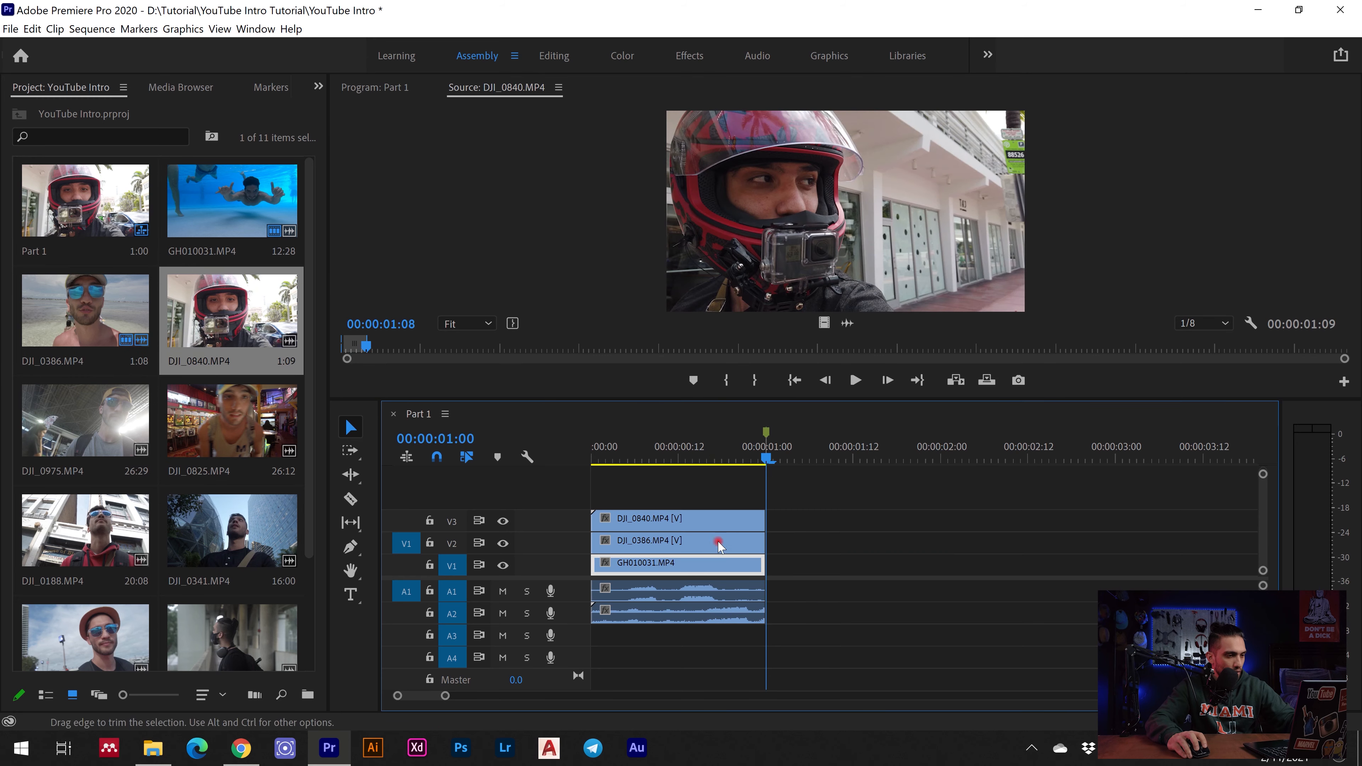
- Mark a 1:01 section of DJI_0975.MP4 and stack it on track V4 at the sequence start, ending at the marker
double_click(85, 421)
click(725, 381)
click(755, 381)
drag(85, 421, 593, 498)
drag(1263, 474, 1263, 468)
- Mark a 0:17 section of DJI_0825.MP4 ending at 00:00:12:19 and stack it on track V5 at the sequence start
double_click(231, 421)
click(726, 381)
click(756, 382)
drag(232, 421, 592, 509)
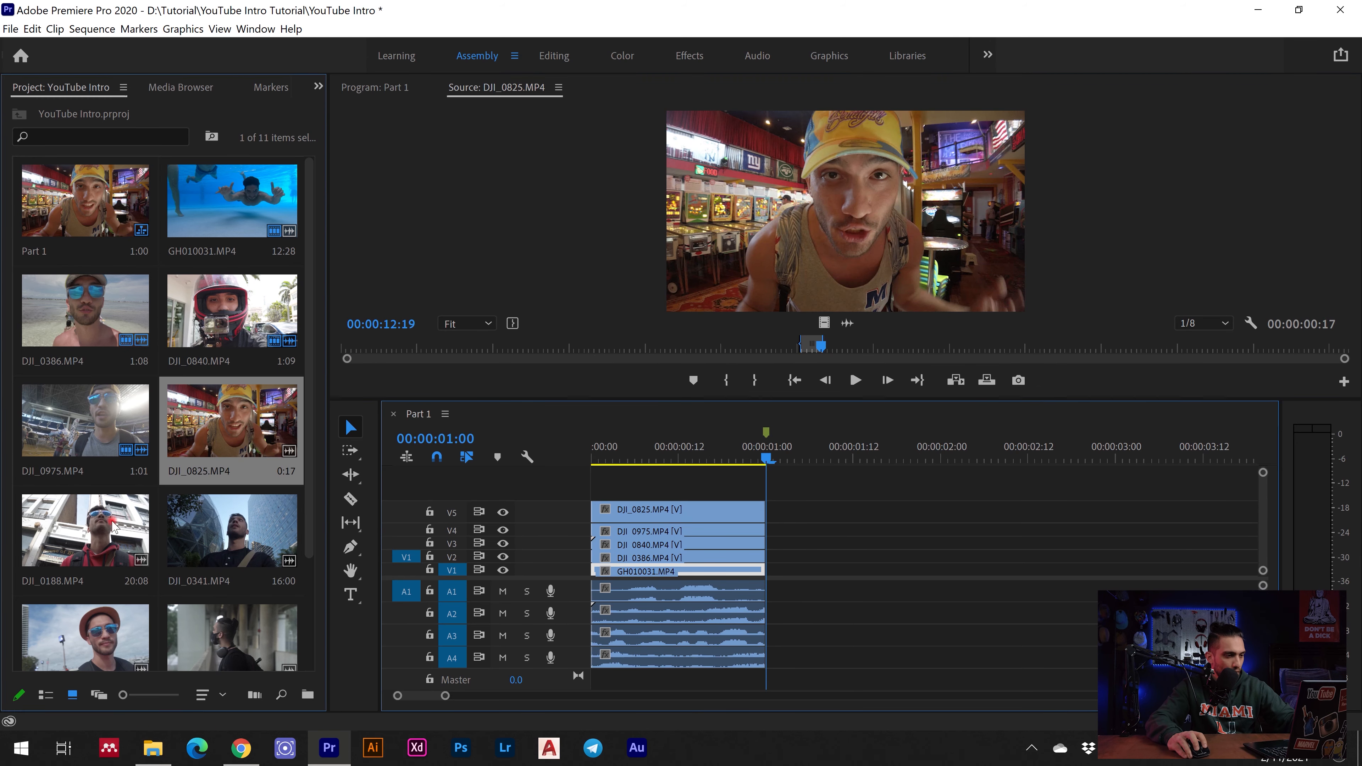
- Mark a 0:14 section of DJI_0188.MP4 and place it on track V6, aligned with the sequence start
double_click(85, 531)
click(726, 381)
key(o)
drag(85, 531, 670, 488)
drag(666, 489, 592, 489)
- Mark a 1:01 section of DJI_0341.MP4 ending at 00:00:06:18, place it on V7 at the sequence start and trim its end to the marker
double_click(232, 531)
key(i)
key(o)
drag(232, 531, 595, 485)
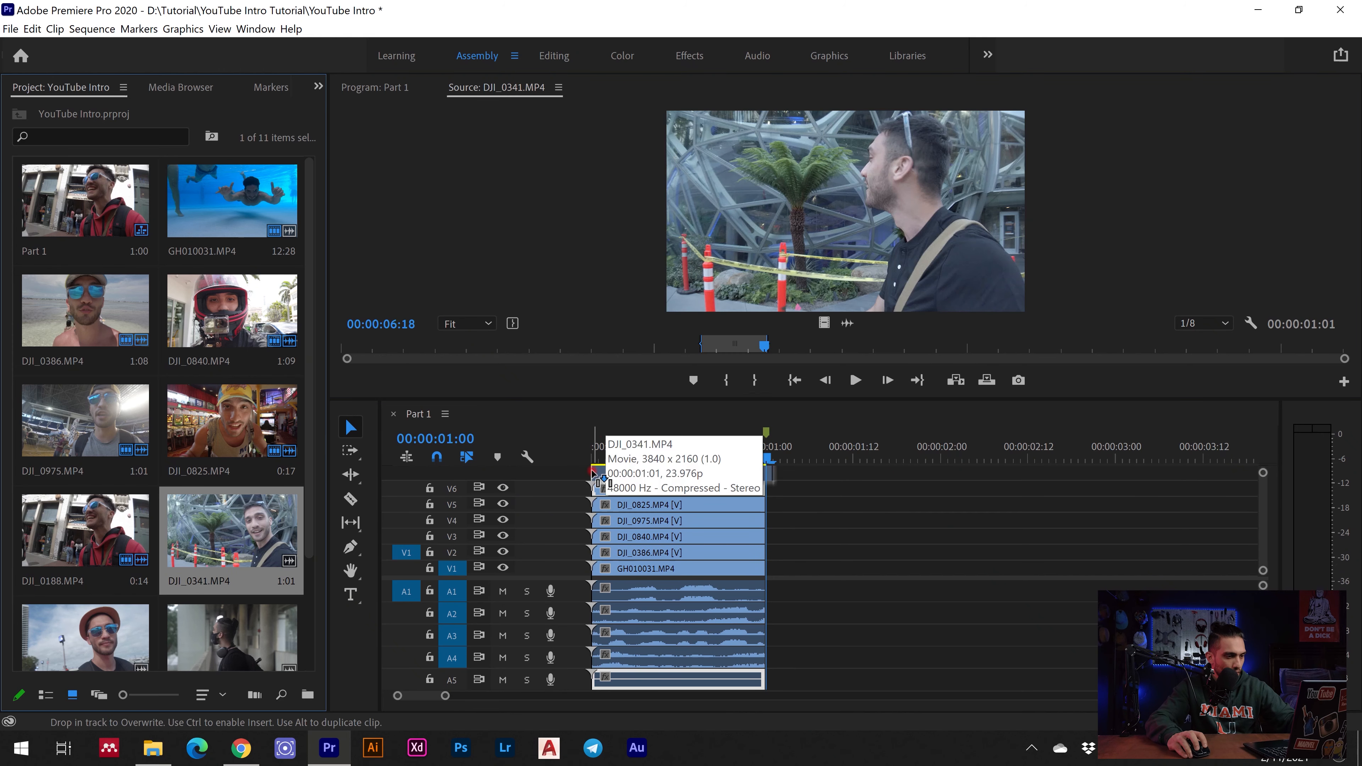
drag(773, 488, 766, 489)
- Mark a 0:13 section of DJI_0896.MP4, place it on track V8 at the sequence start and extend its end to the marker
drag(570, 480, 570, 487)
scroll(232, 531, down, 3)
double_click(85, 531)
click(726, 381)
click(756, 381)
drag(85, 531, 593, 486)
drag(665, 486, 762, 486)
- Mark a 0;17 section of C0061.MP4, place it on track V9 at the sequence start and extend its end to the marker
double_click(232, 531)
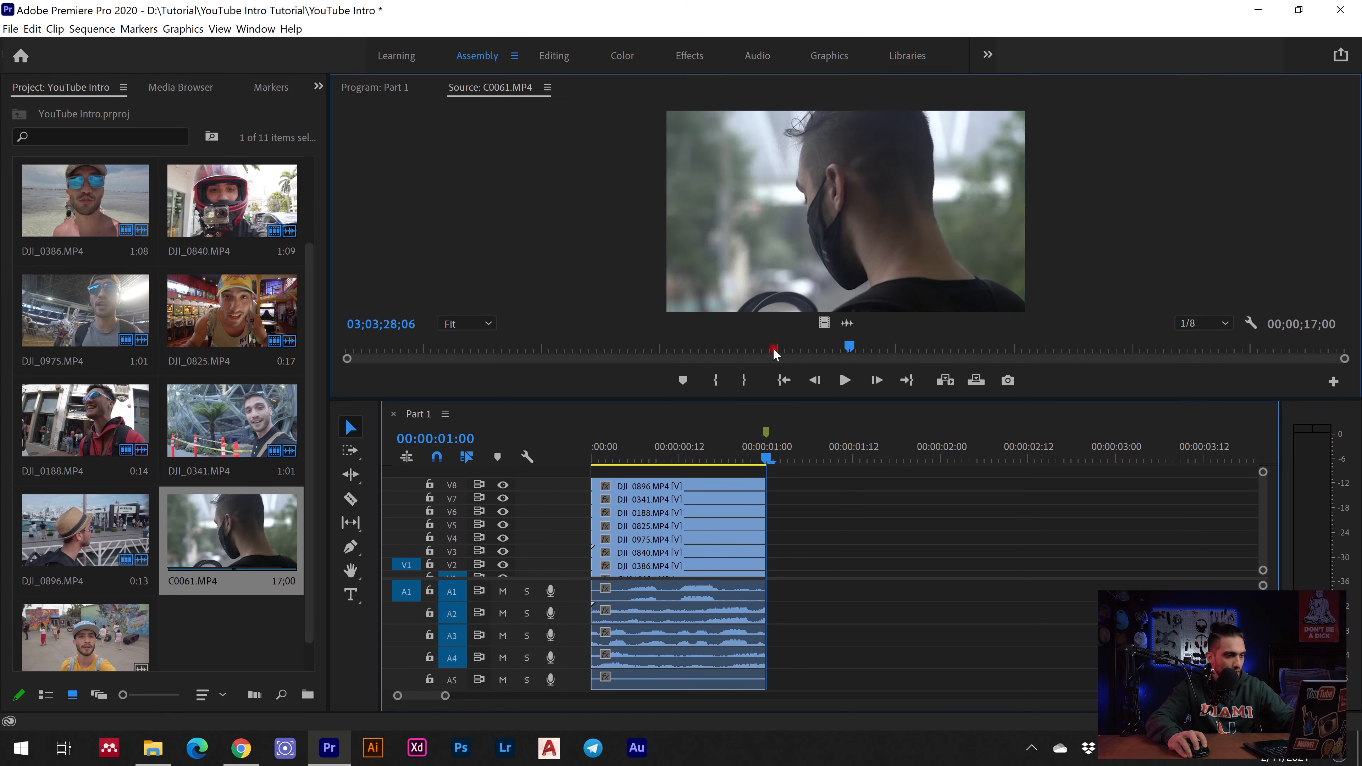
click(726, 380)
drag(682, 468, 766, 469)
- Mark a 0:16 section of DJI_0192.MP4 ending at 00:00:04:04 and stack it on track V10 at the sequence start
scroll(697, 494, up, 1)
drag(560, 579, 560, 638)
double_click(116, 638)
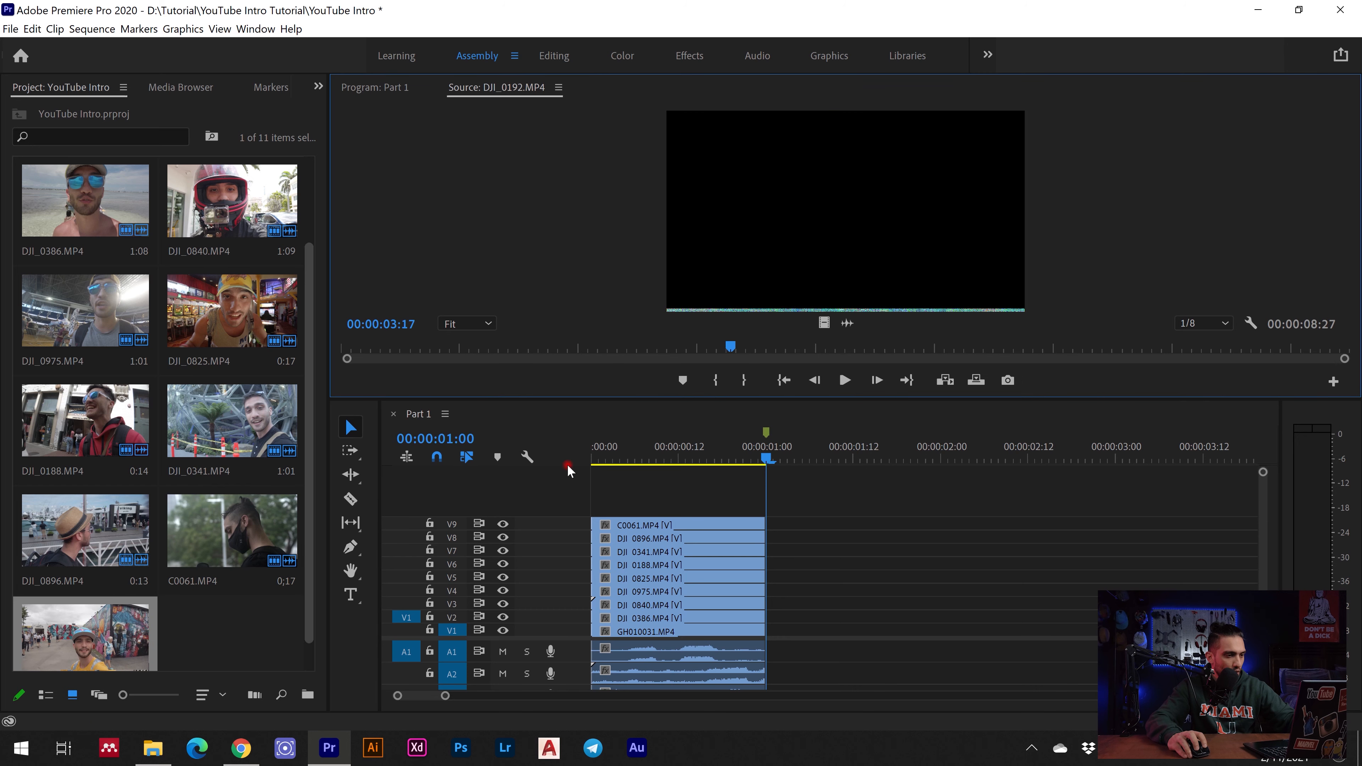
click(794, 346)
key(i)
drag(794, 346, 824, 346)
key(o)
drag(116, 637, 593, 511)
- Unlink the audio from all ten stacked clips and delete the audio clips from the timeline
click(806, 563)
drag(638, 512, 702, 639)
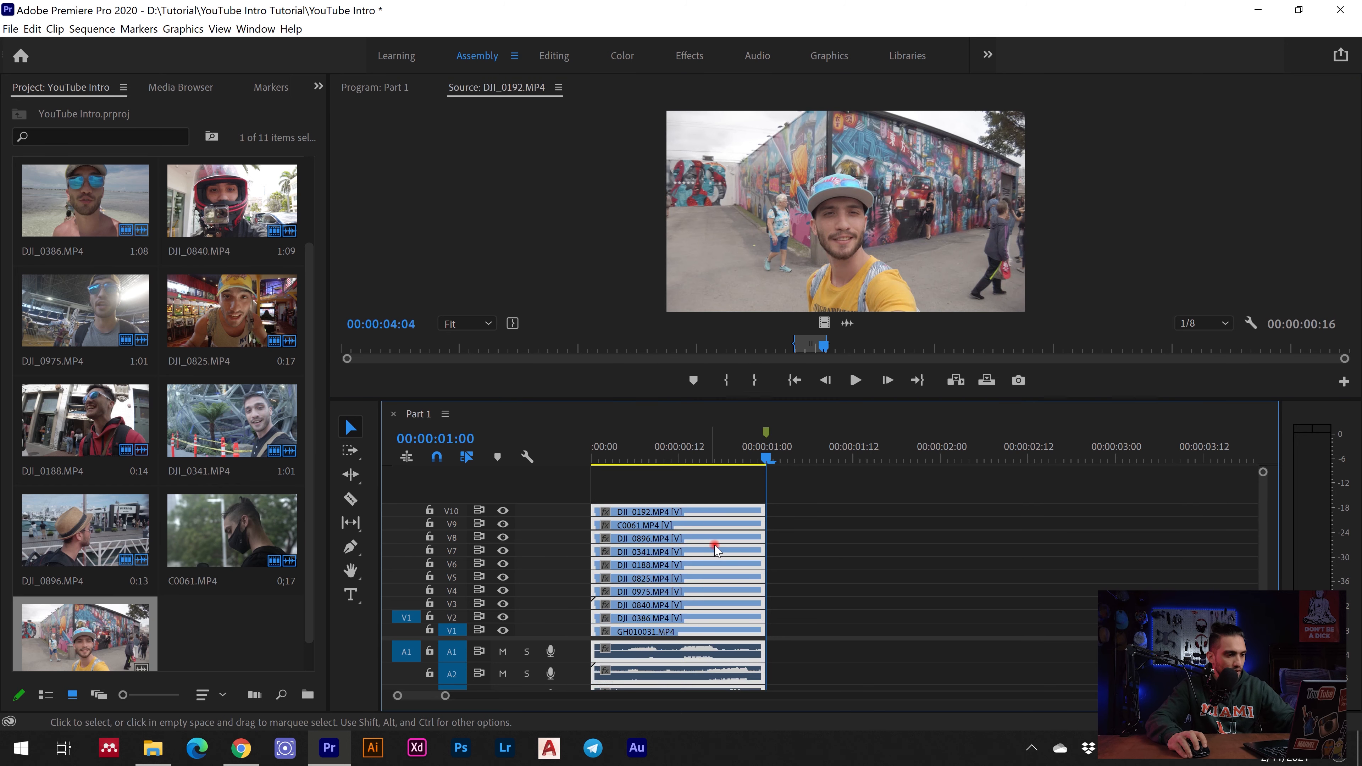
right_click(715, 548)
click(822, 252)
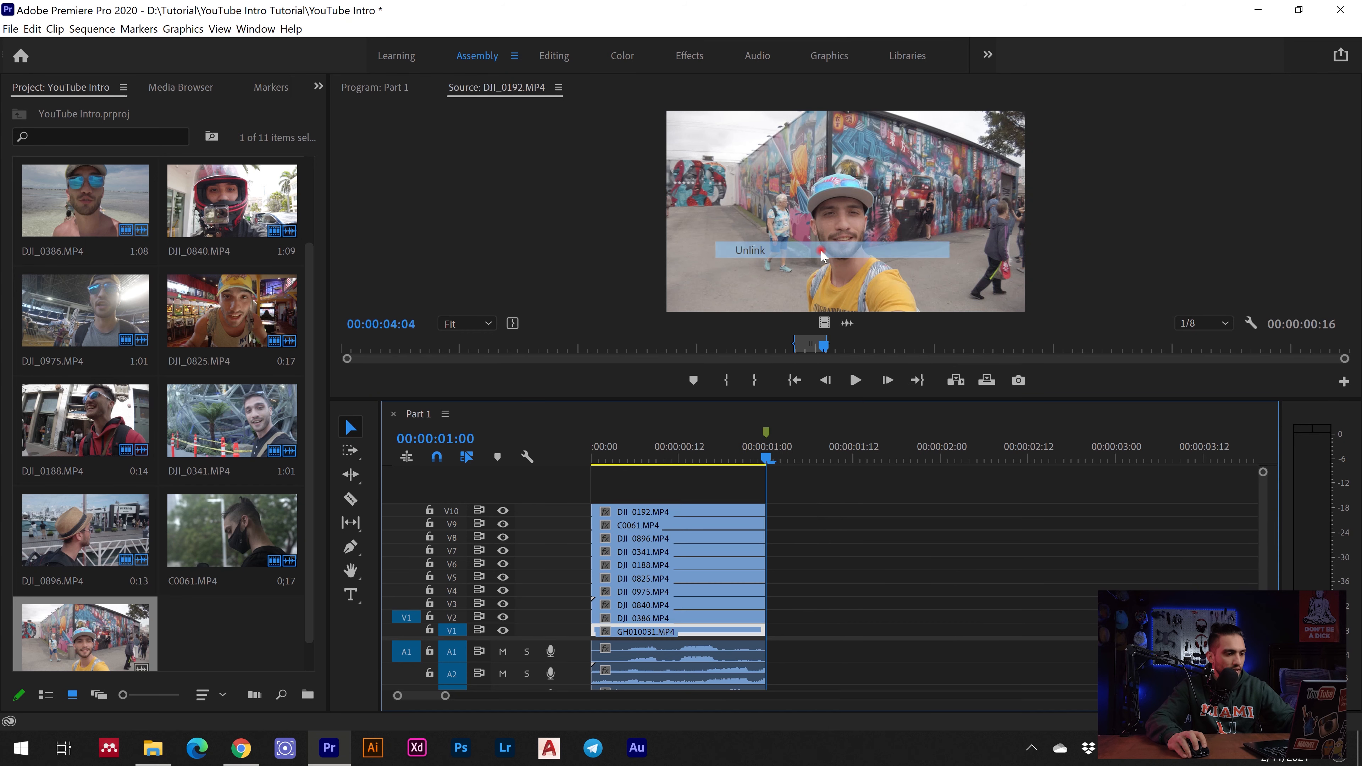
drag(784, 652, 692, 671)
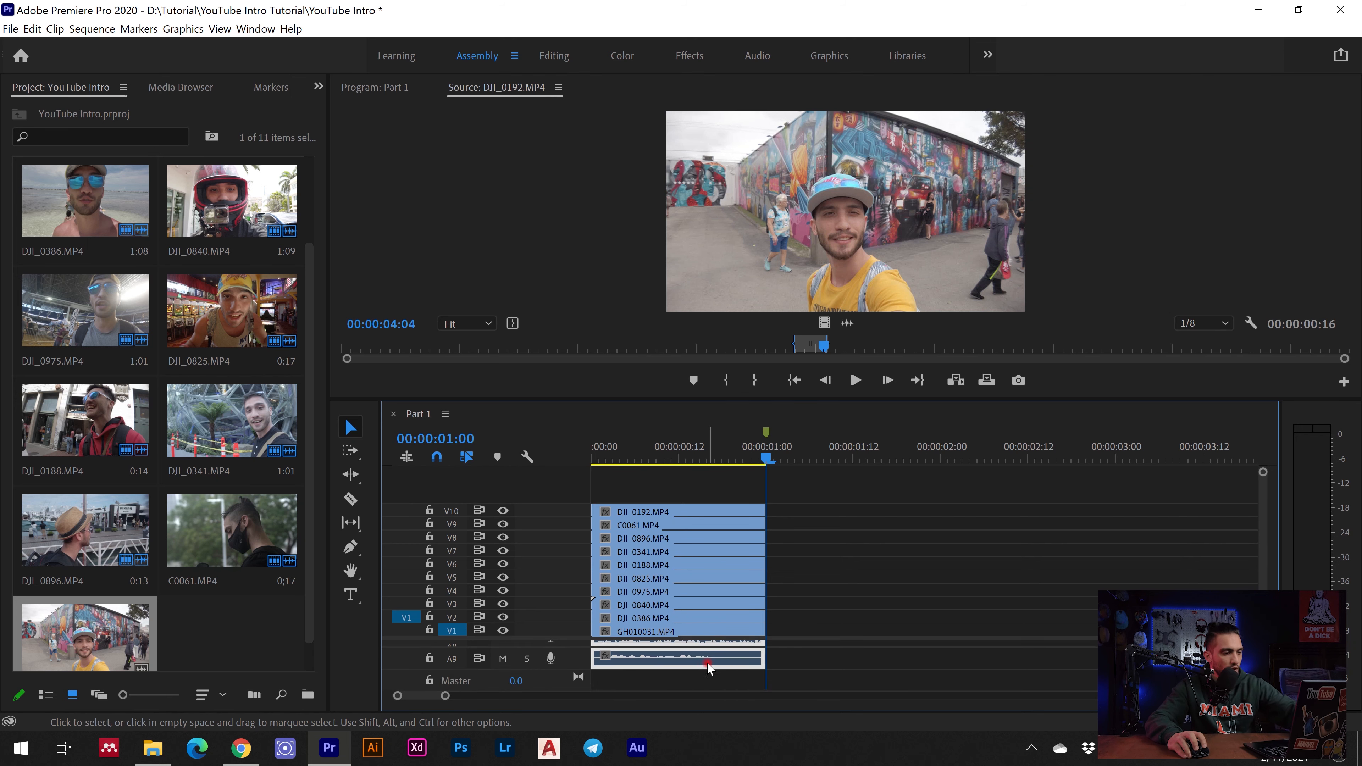
key(Delete)
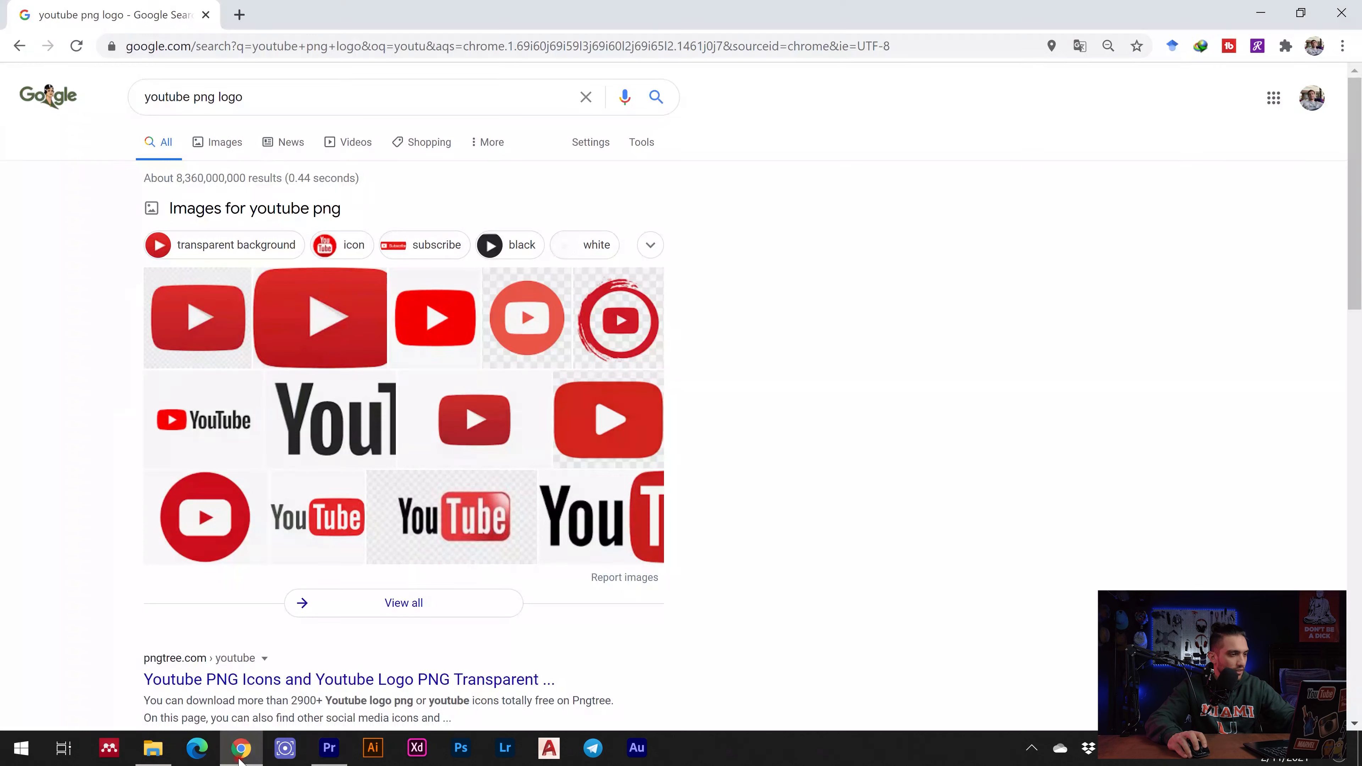
- Show the image results for "youtube png logo", preview the flat red YouTube logo from Pinterest and check its saving options
drag(338, 105, 164, 75)
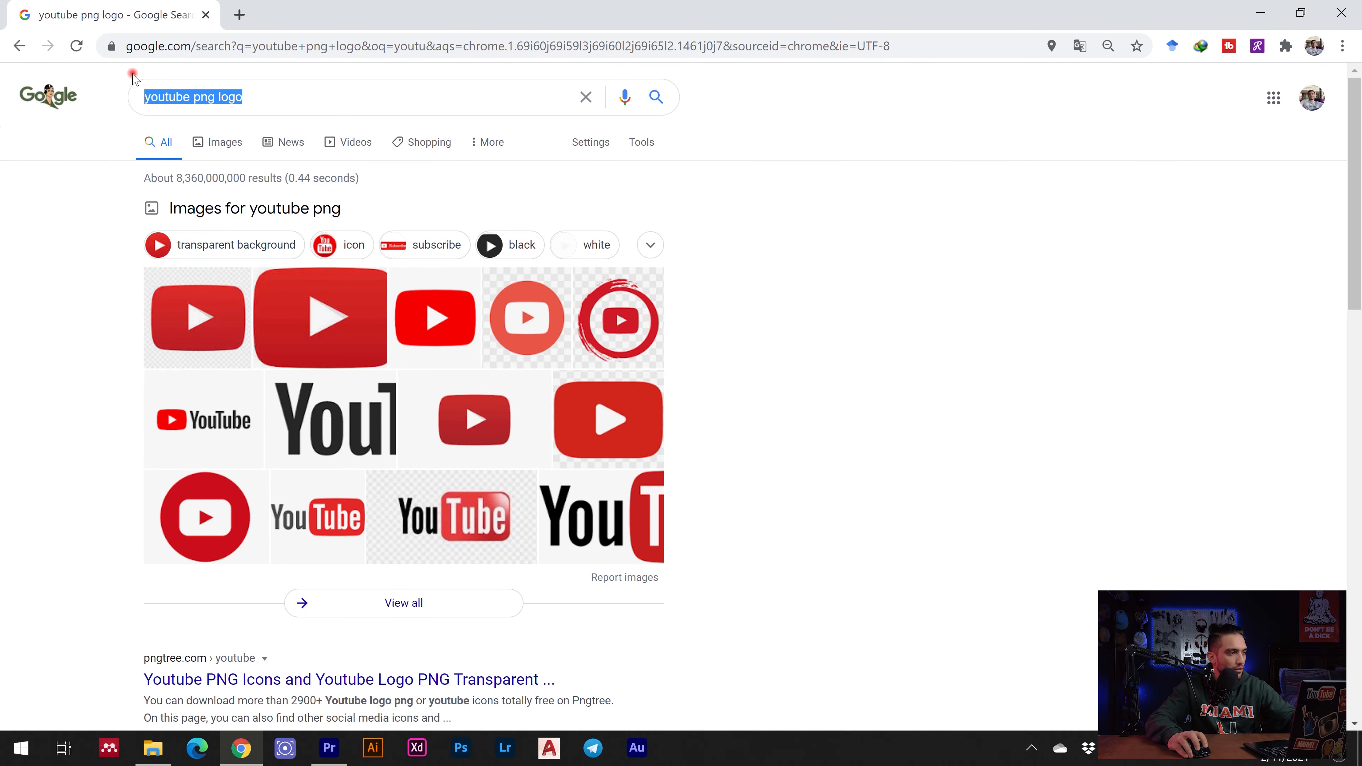
click(224, 143)
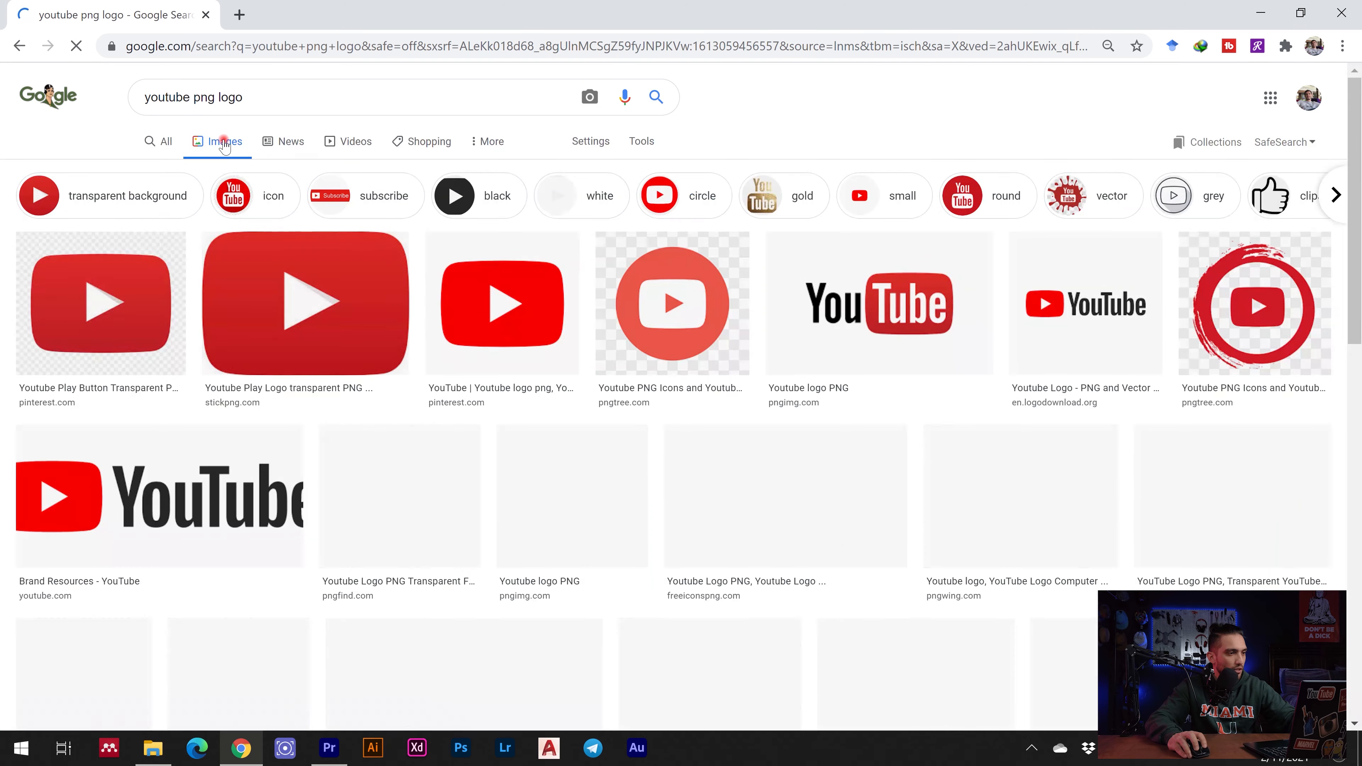
click(491, 325)
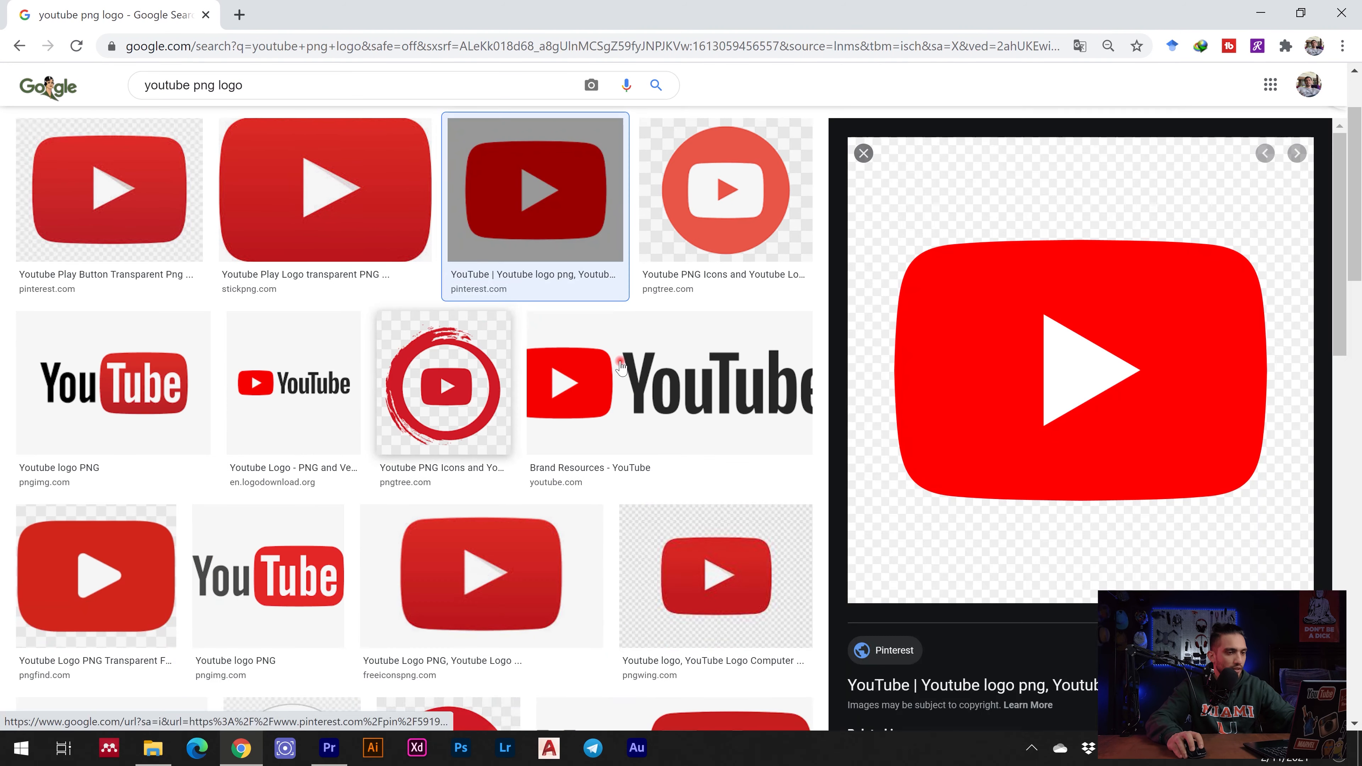
right_click(1012, 342)
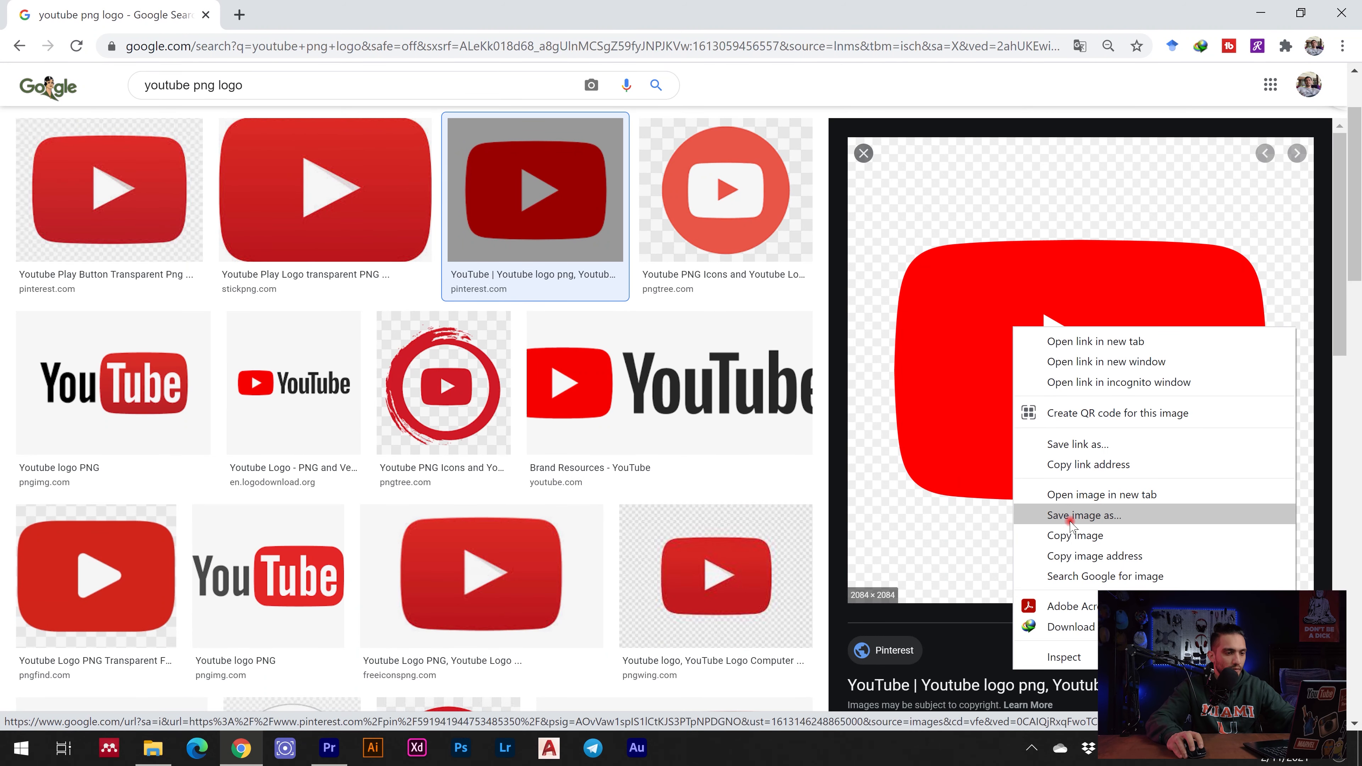
click(1029, 2)
click(1260, 12)
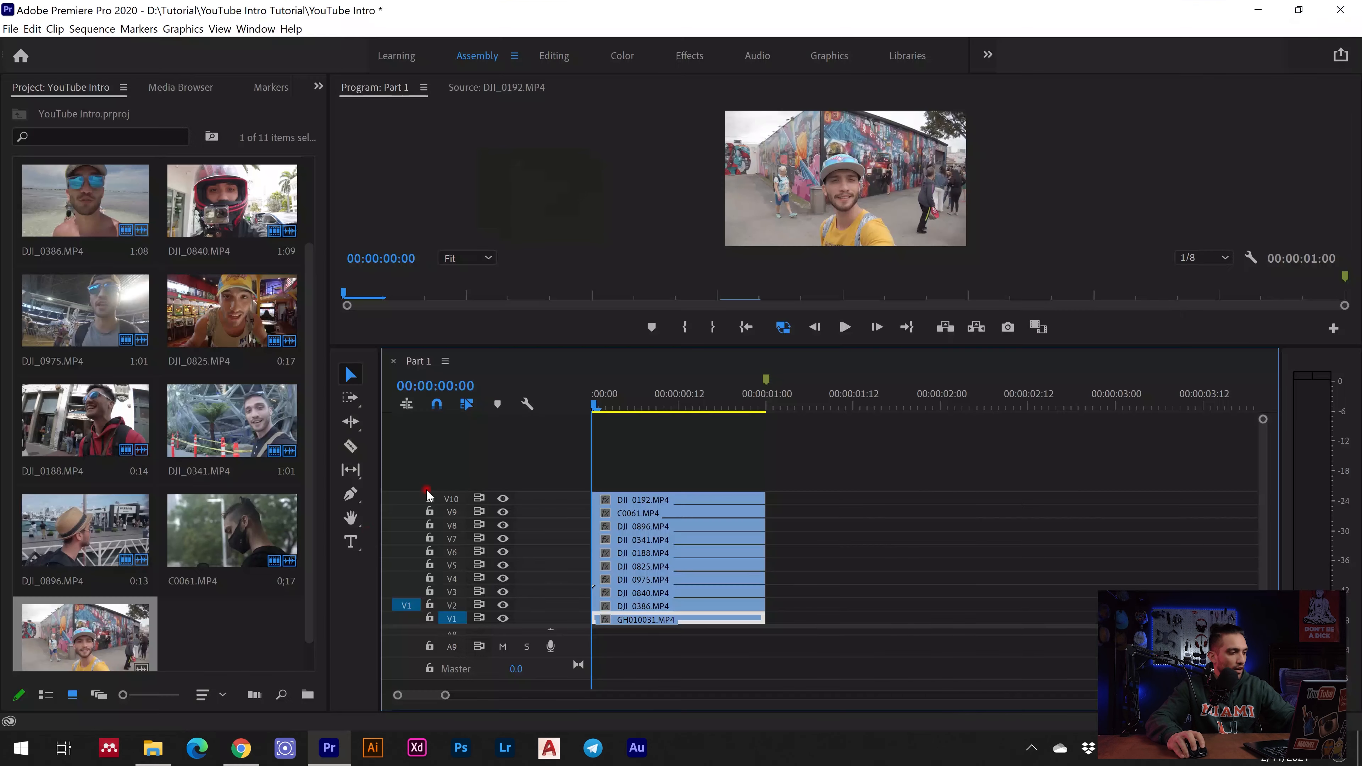
- Import youtube_1 from the Used Footage folder and place it on track V9 at 00:00:01:00, directly after the stacked clips
click(153, 747)
click(489, 488)
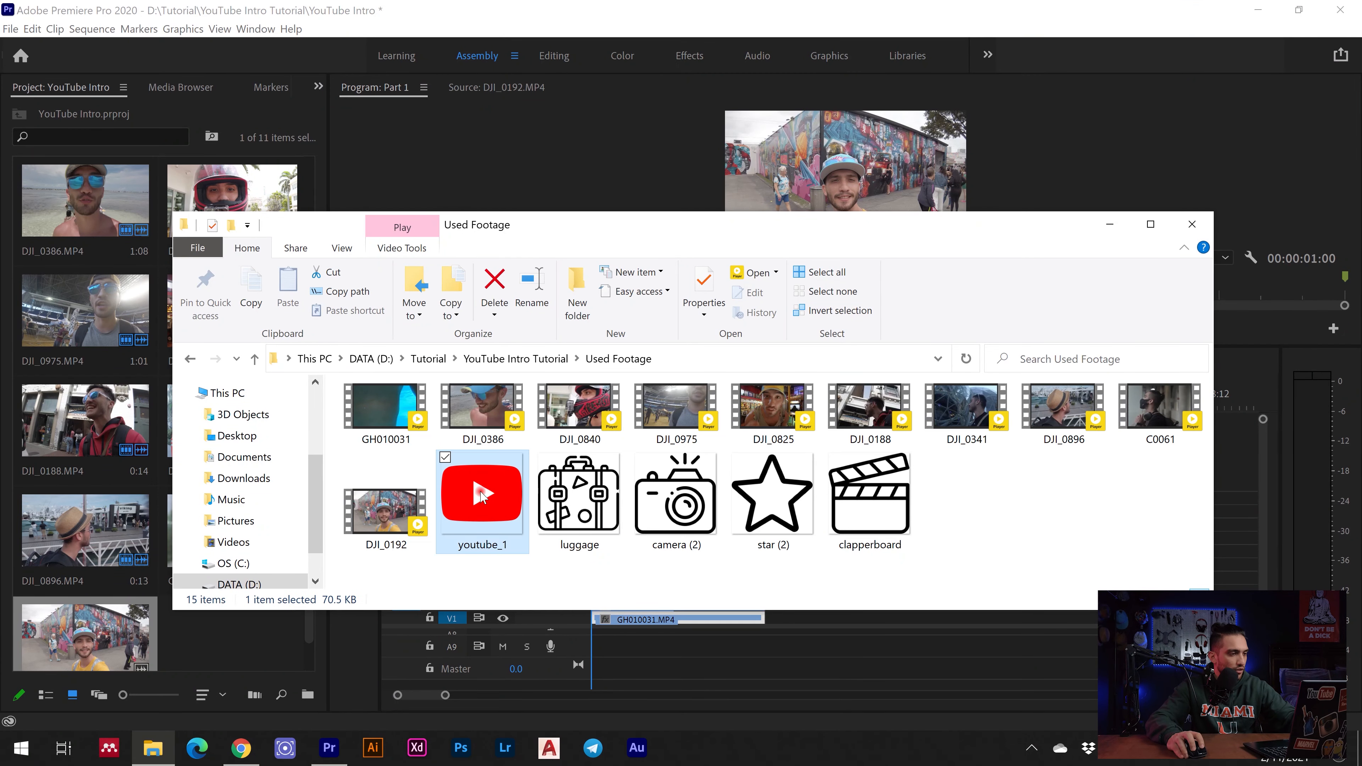
drag(494, 478, 215, 692)
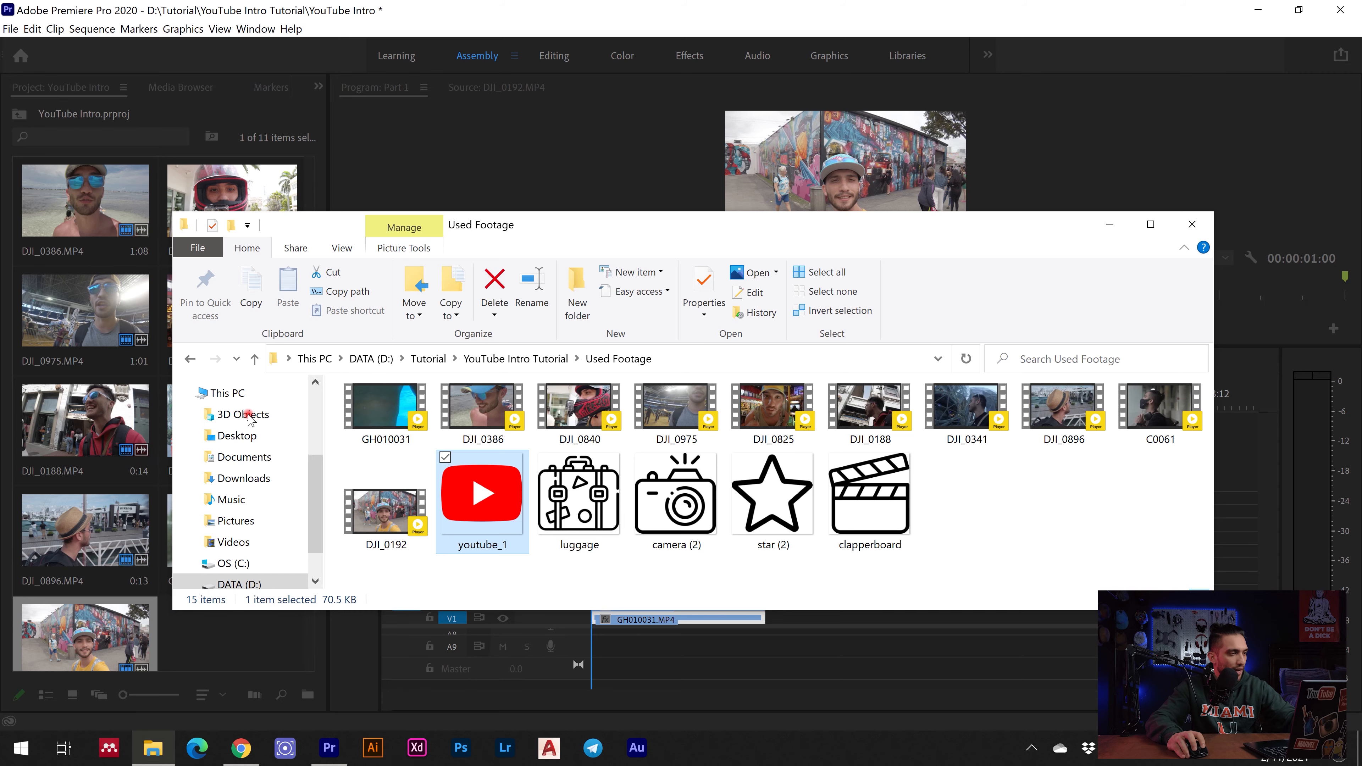
click(380, 5)
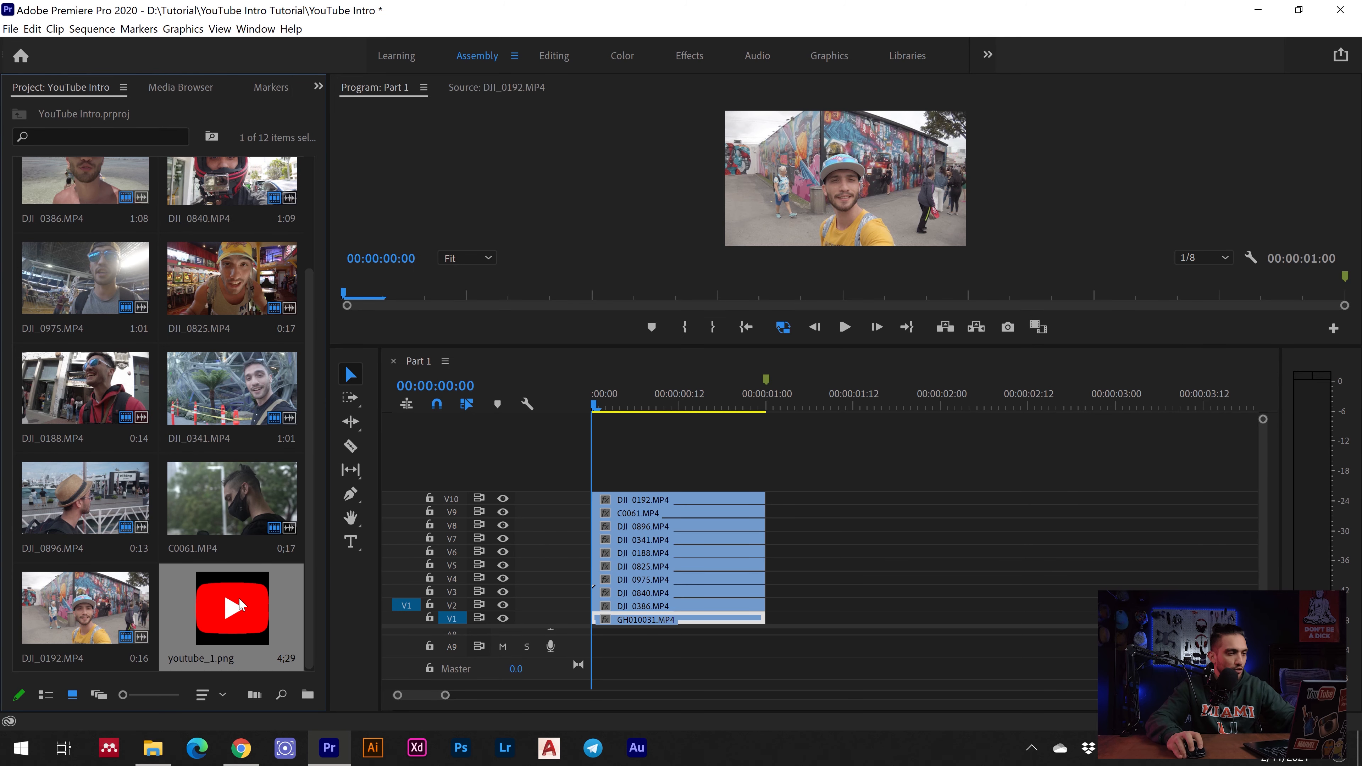
drag(240, 605, 786, 515)
click(768, 408)
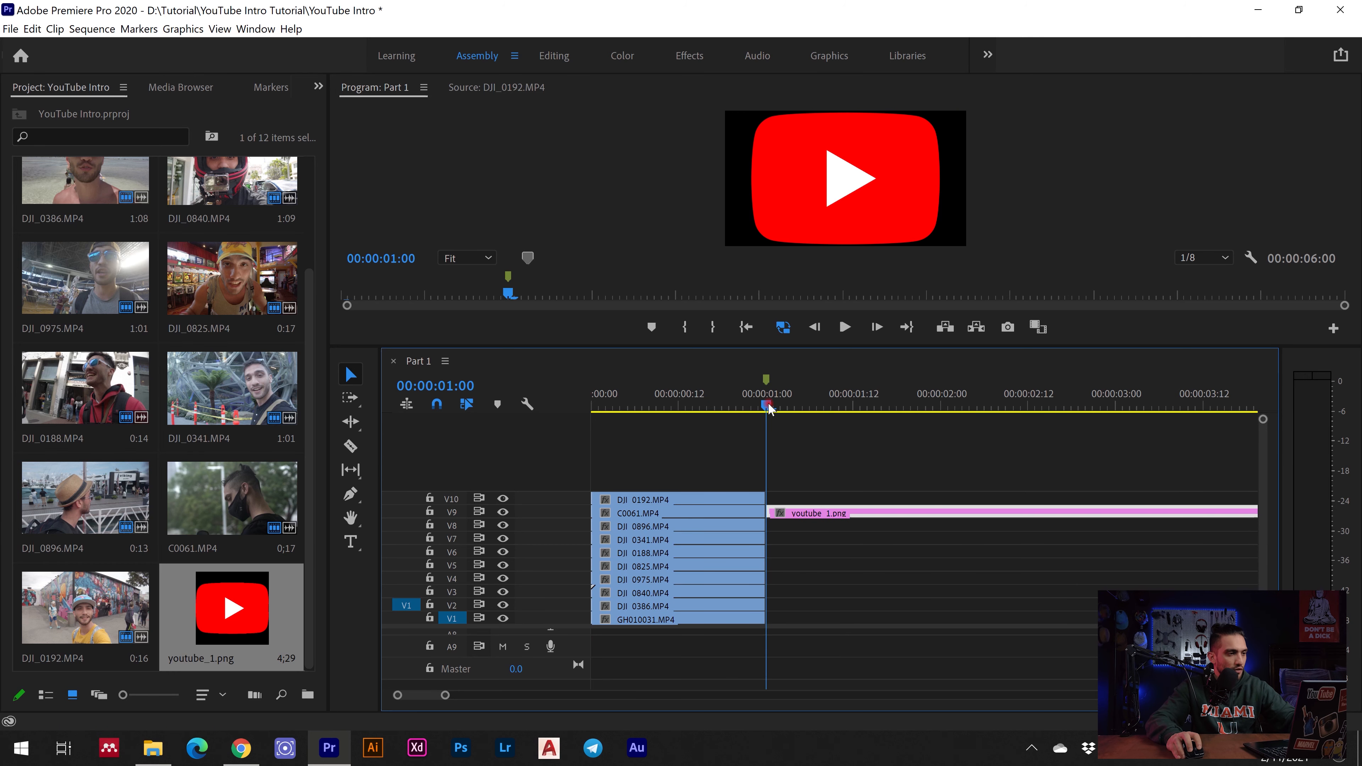
- Cut youtube_1.png at 00:00:04:00 and delete the part after the cut
drag(768, 413, 1191, 397)
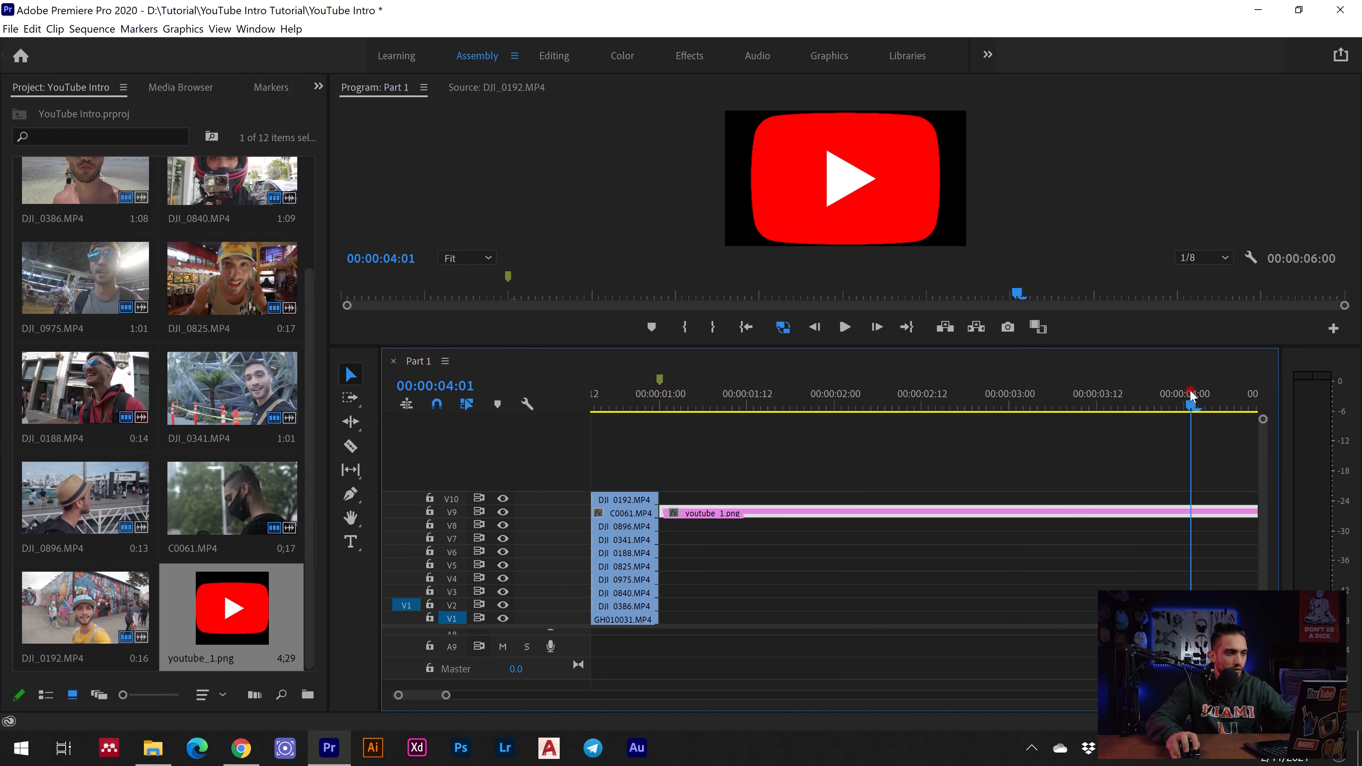
click(352, 447)
click(1185, 512)
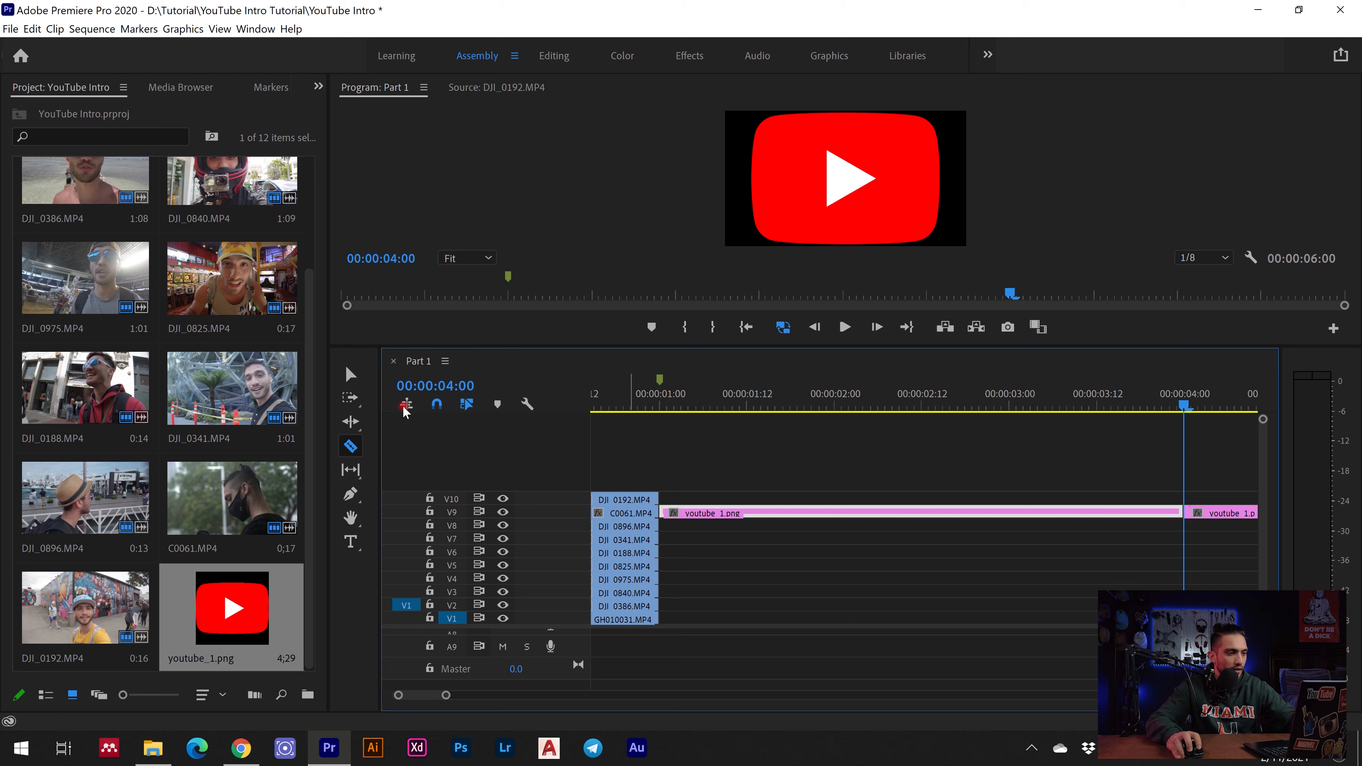
click(353, 375)
click(1209, 515)
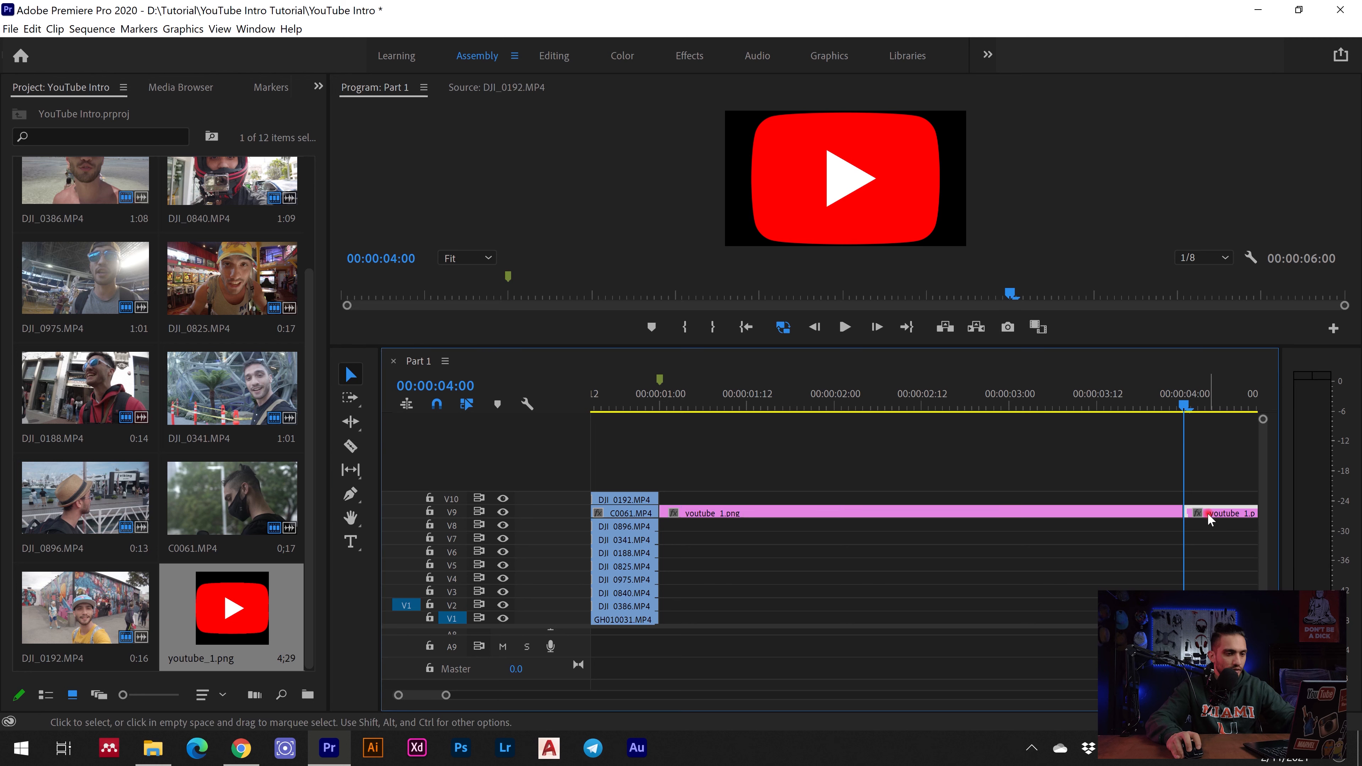
key(Delete)
- Switch to the Editing workspace and bring up the Effects list
click(754, 406)
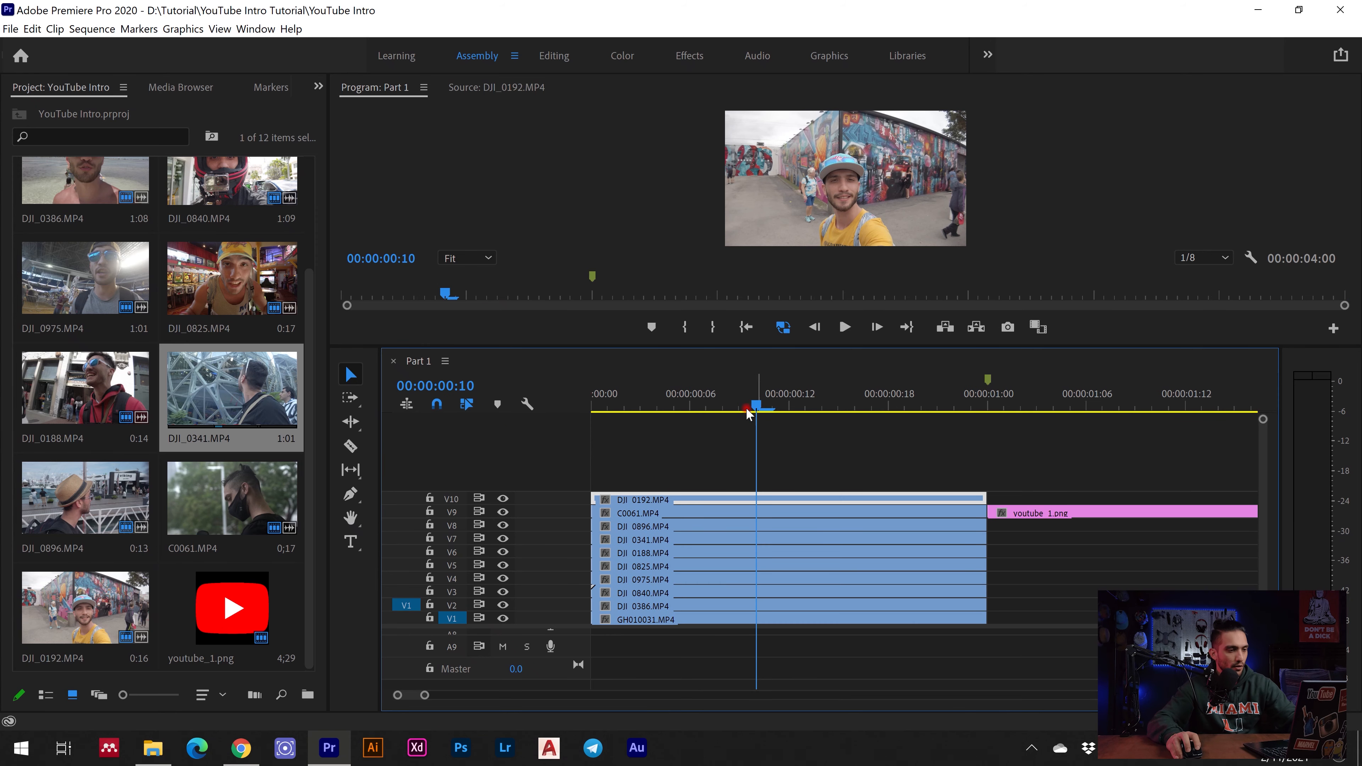
click(558, 56)
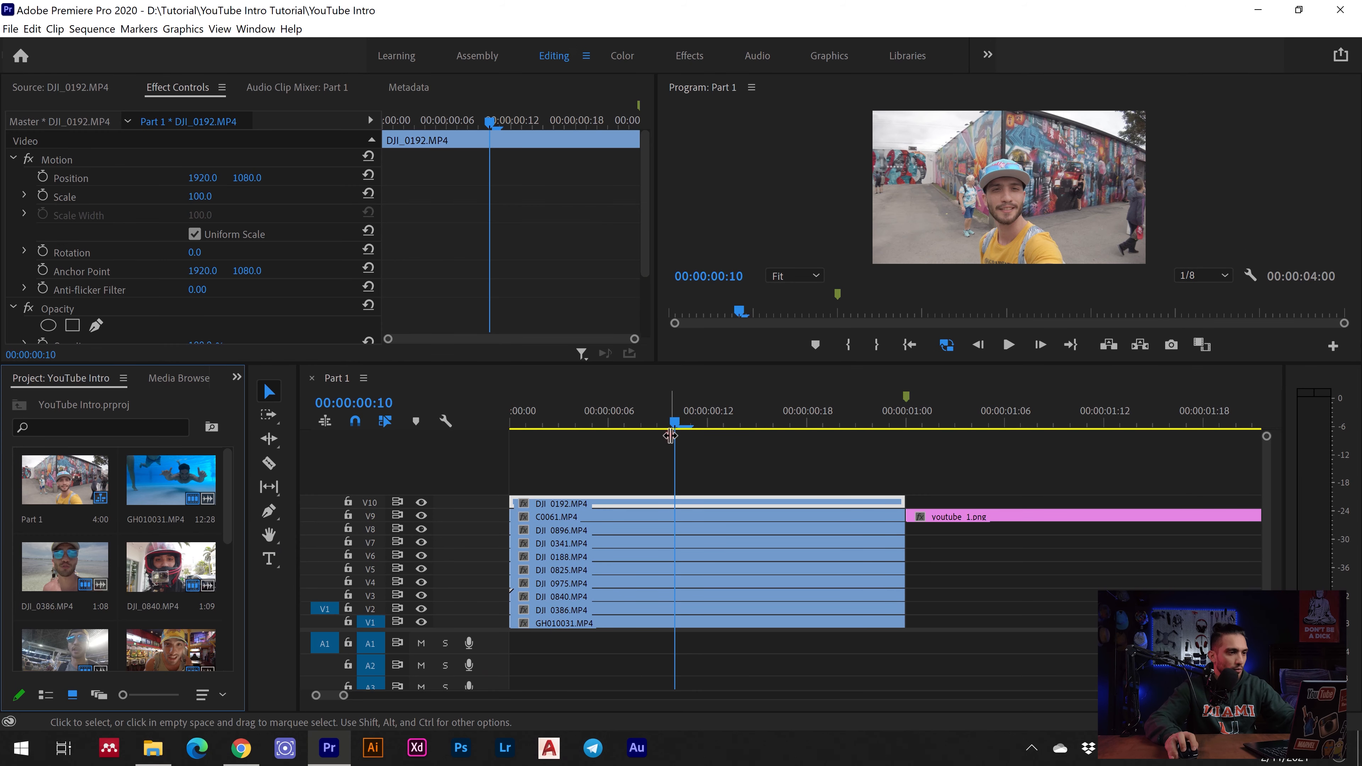
click(237, 379)
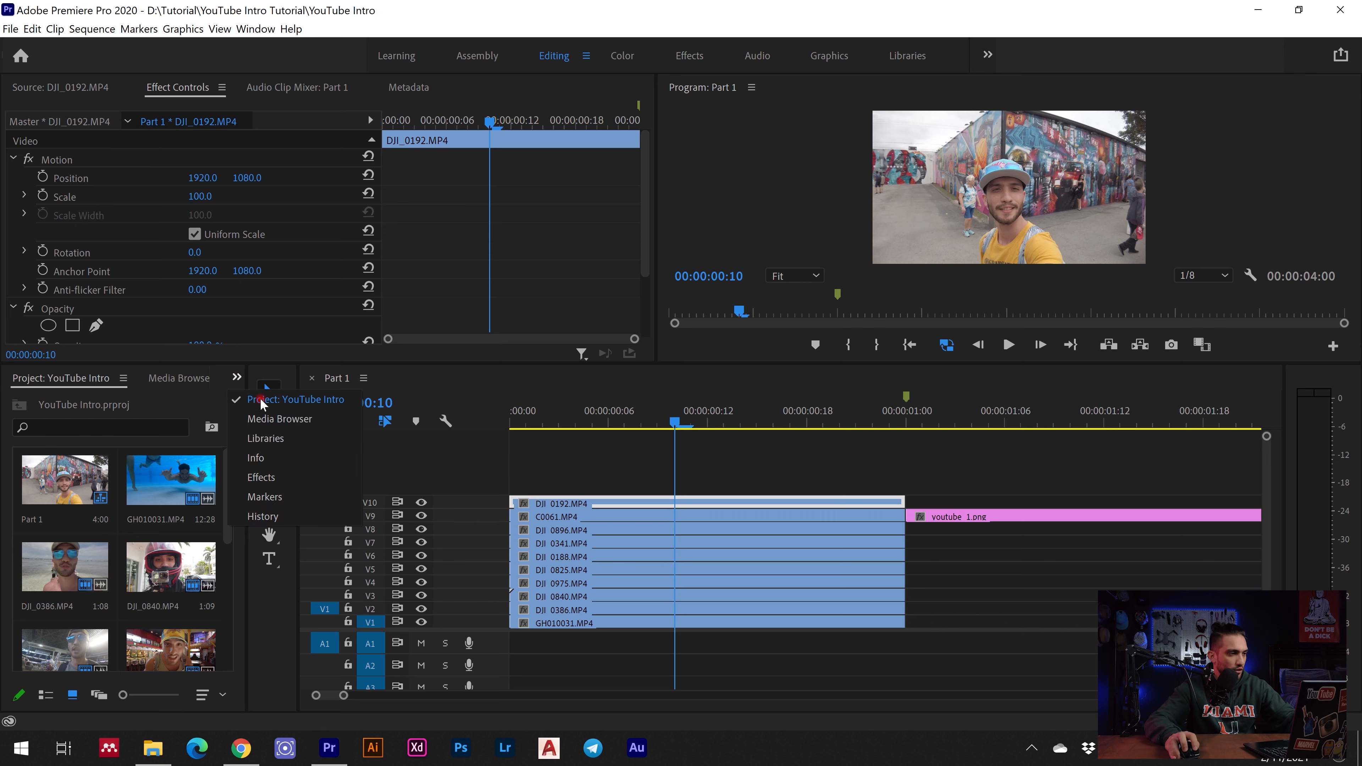
click(272, 479)
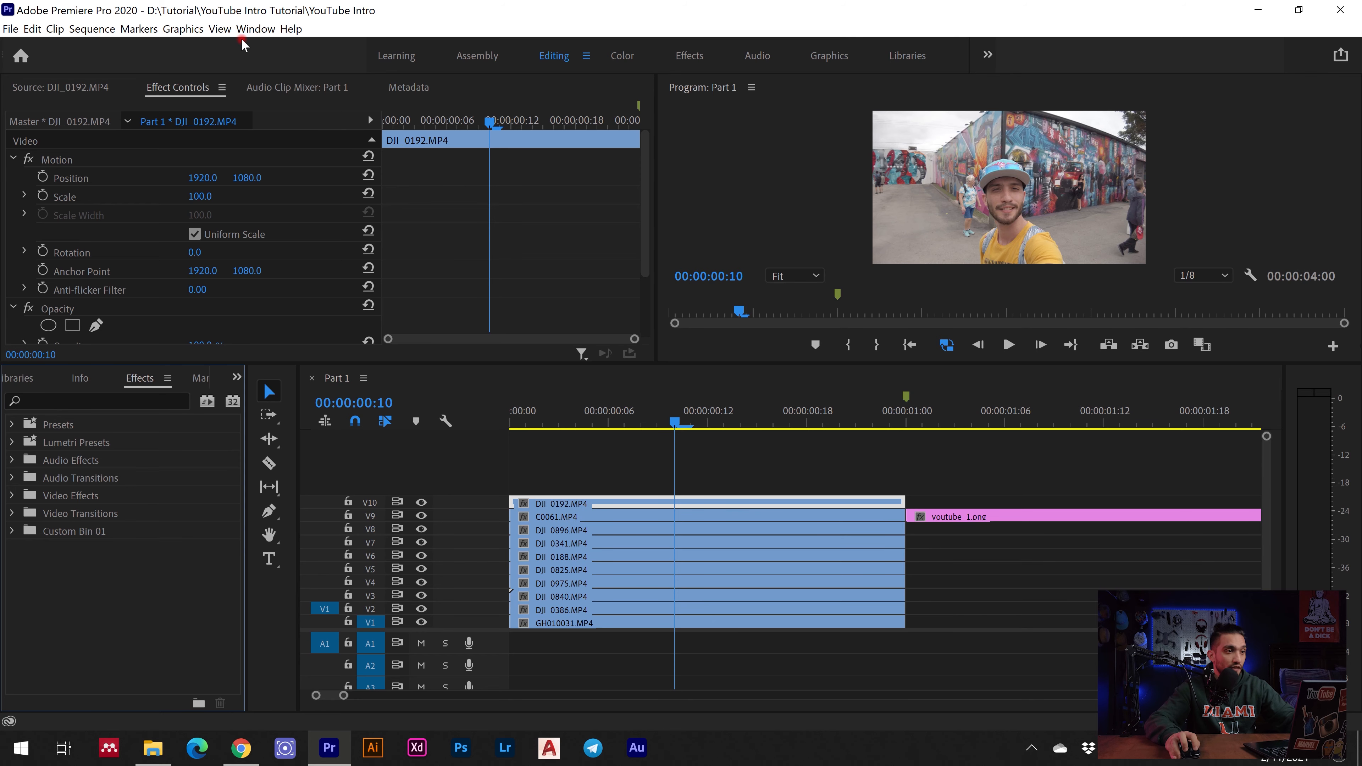
click(254, 30)
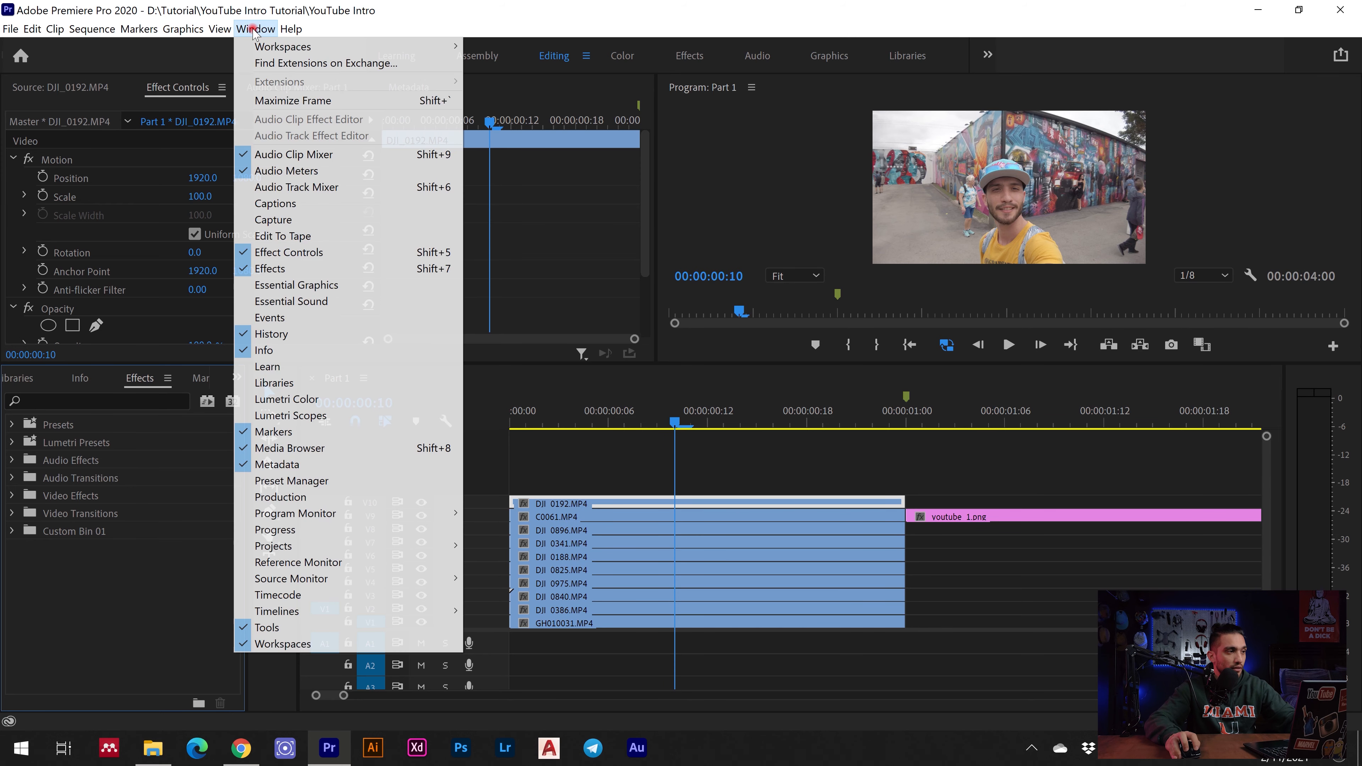
click(91, 561)
- Search the effects for "transform" and apply the Distort Transform effect to DJI_0192.MP4 on track V10
click(156, 397)
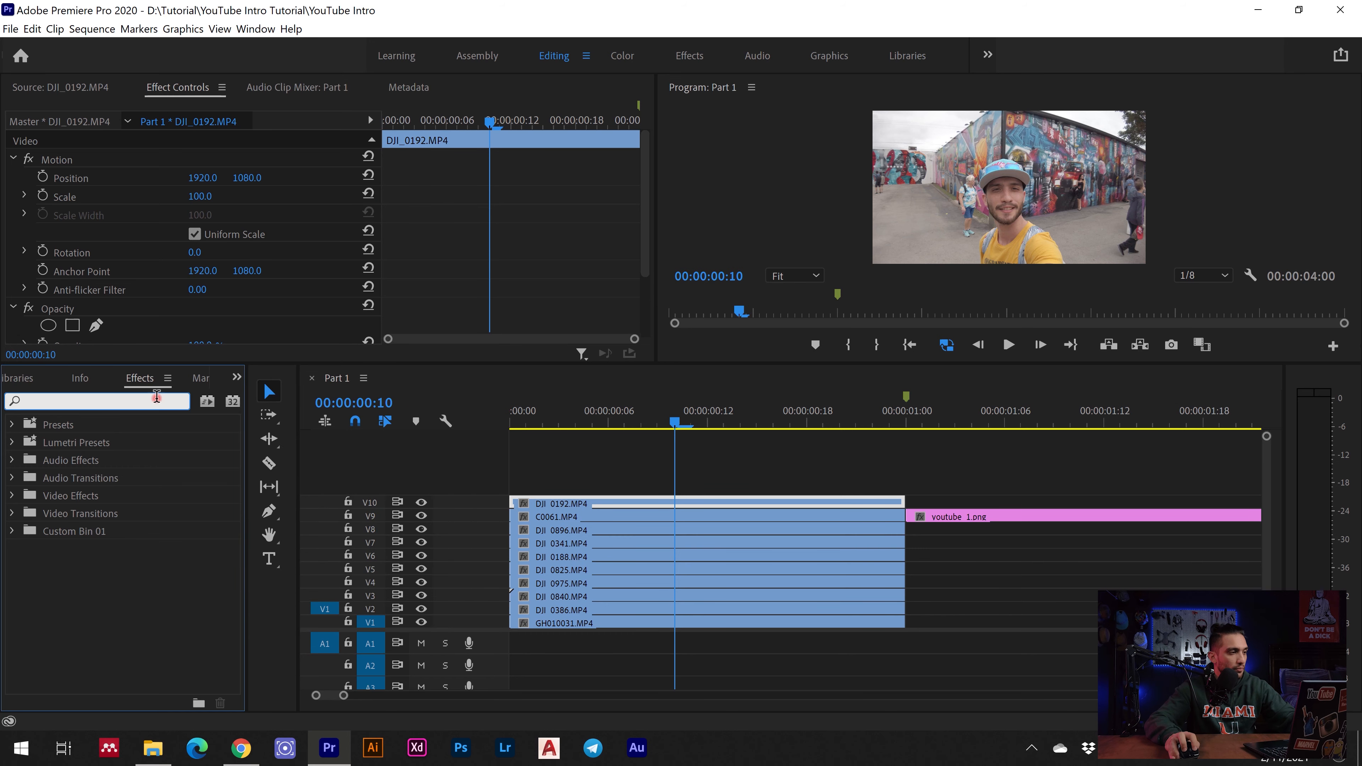
text(traa)
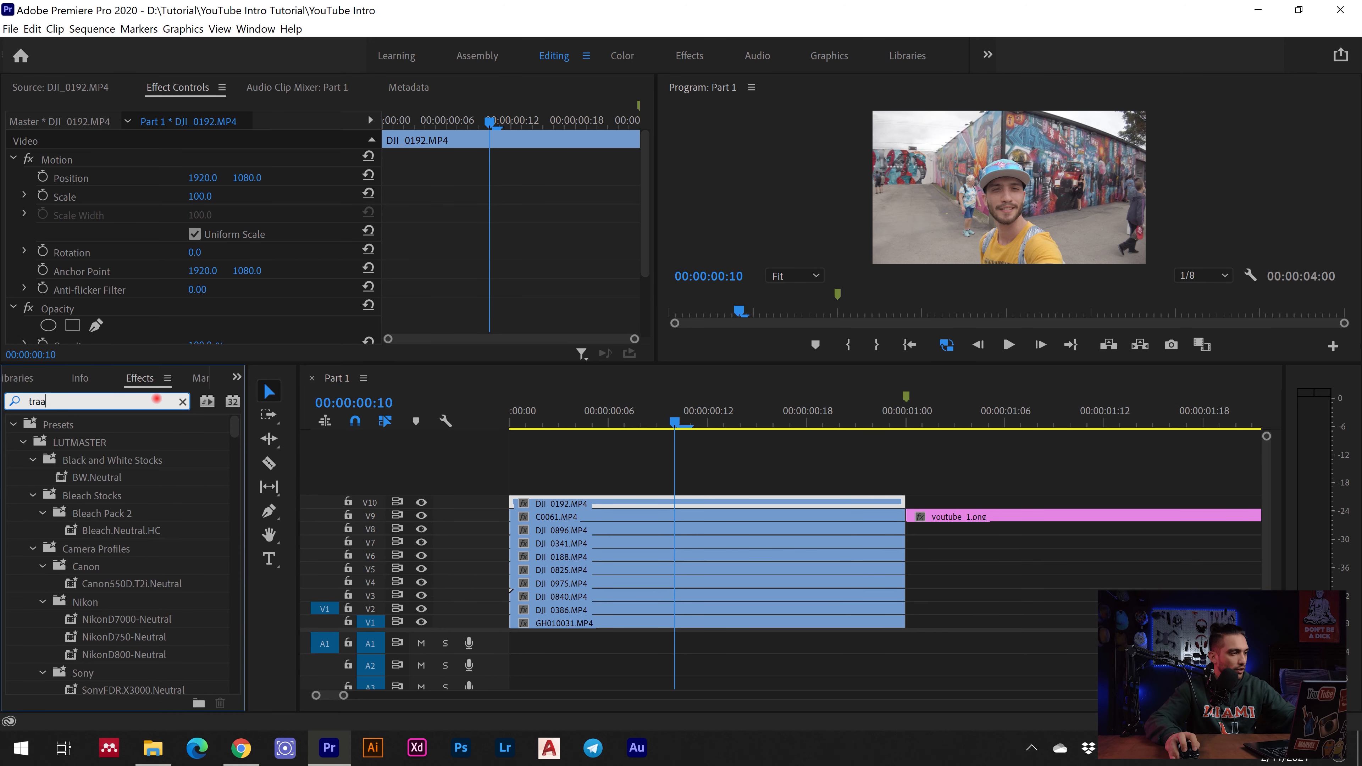
key(BackSpace)
text(nsform)
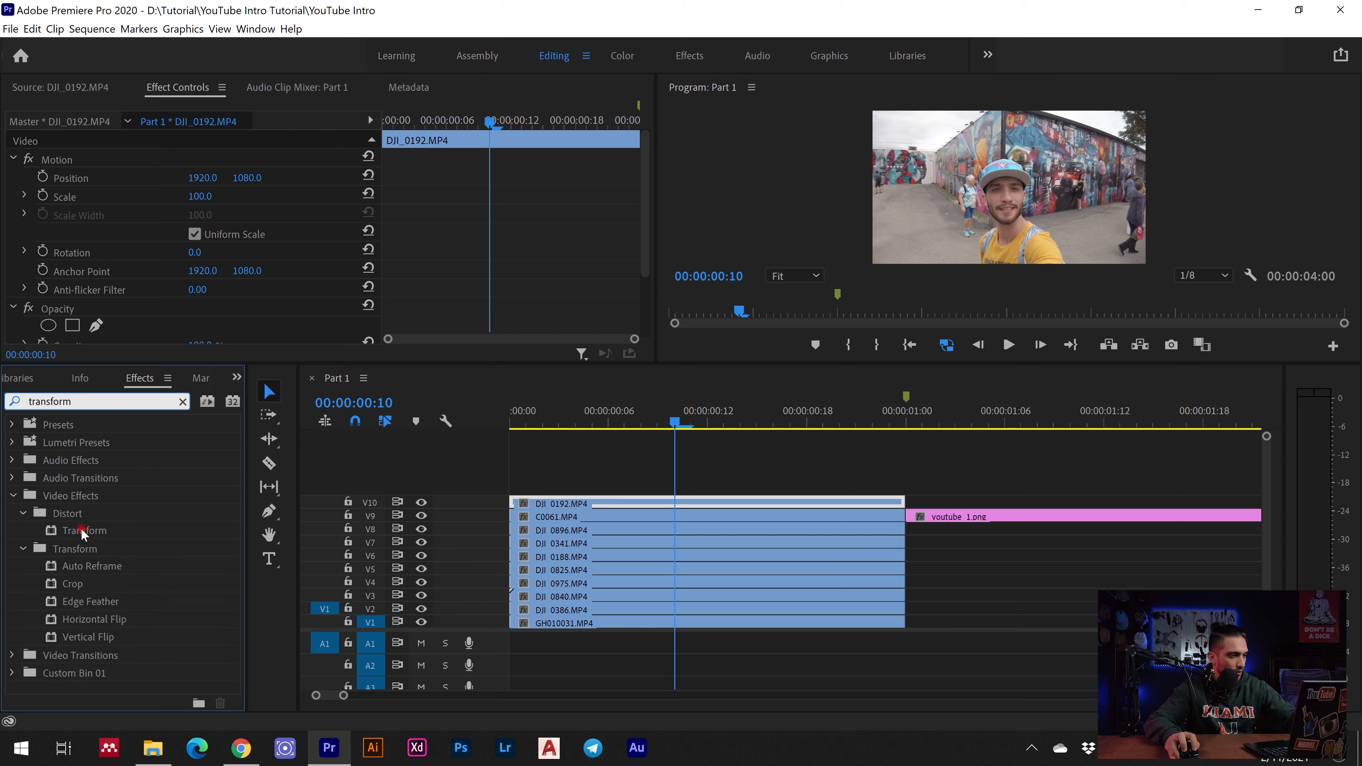
drag(83, 533, 519, 504)
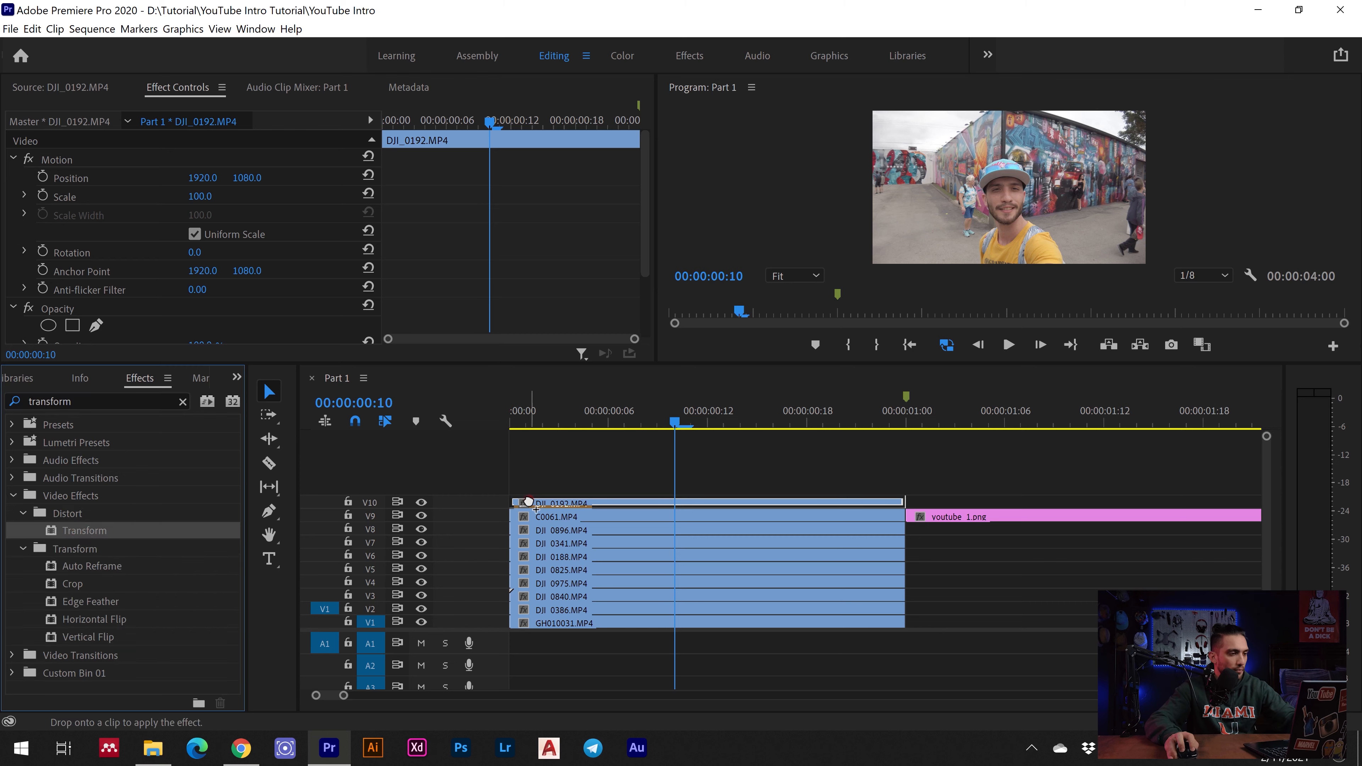
- Return to the sequence start and set the Transform effect's Anchor Point and Position on DJI_0192.MP4 to 0, 0
drag(575, 429, 513, 428)
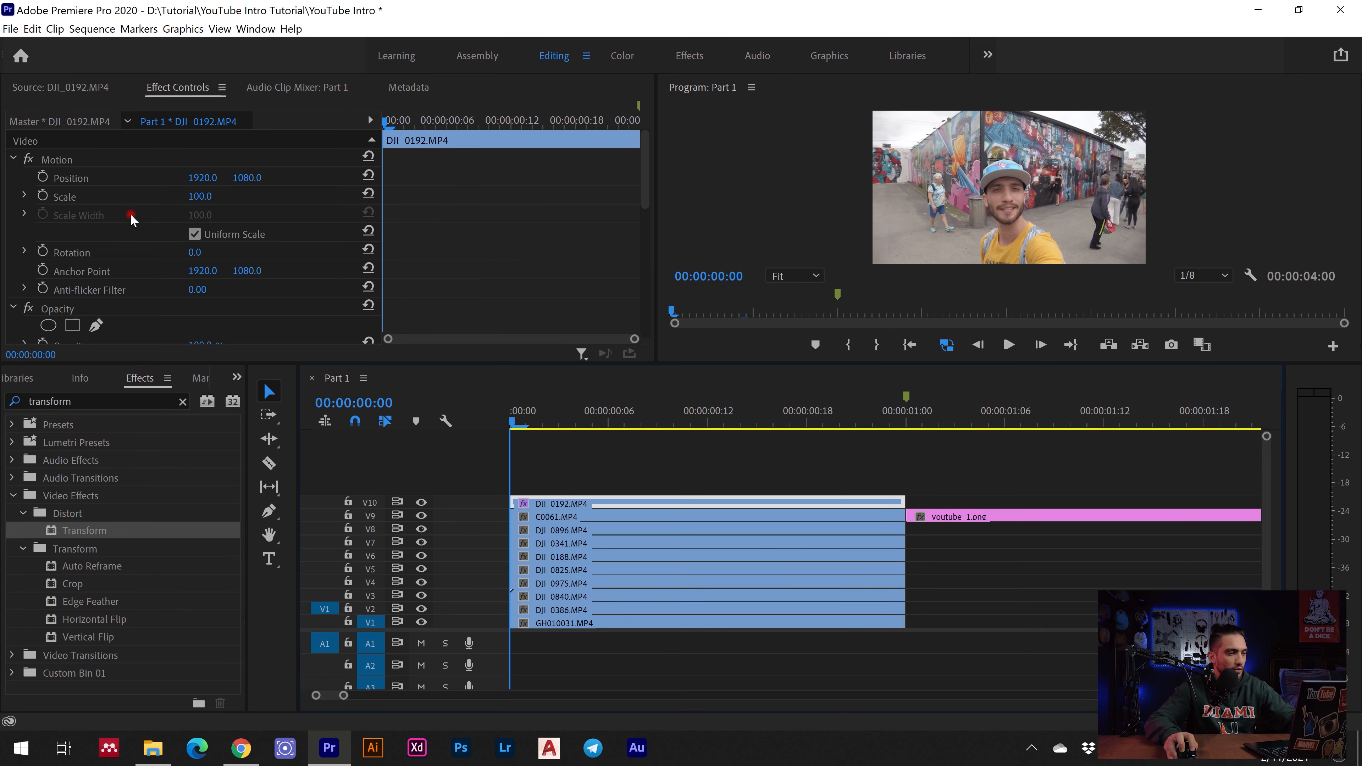
scroll(77, 181, down, 6)
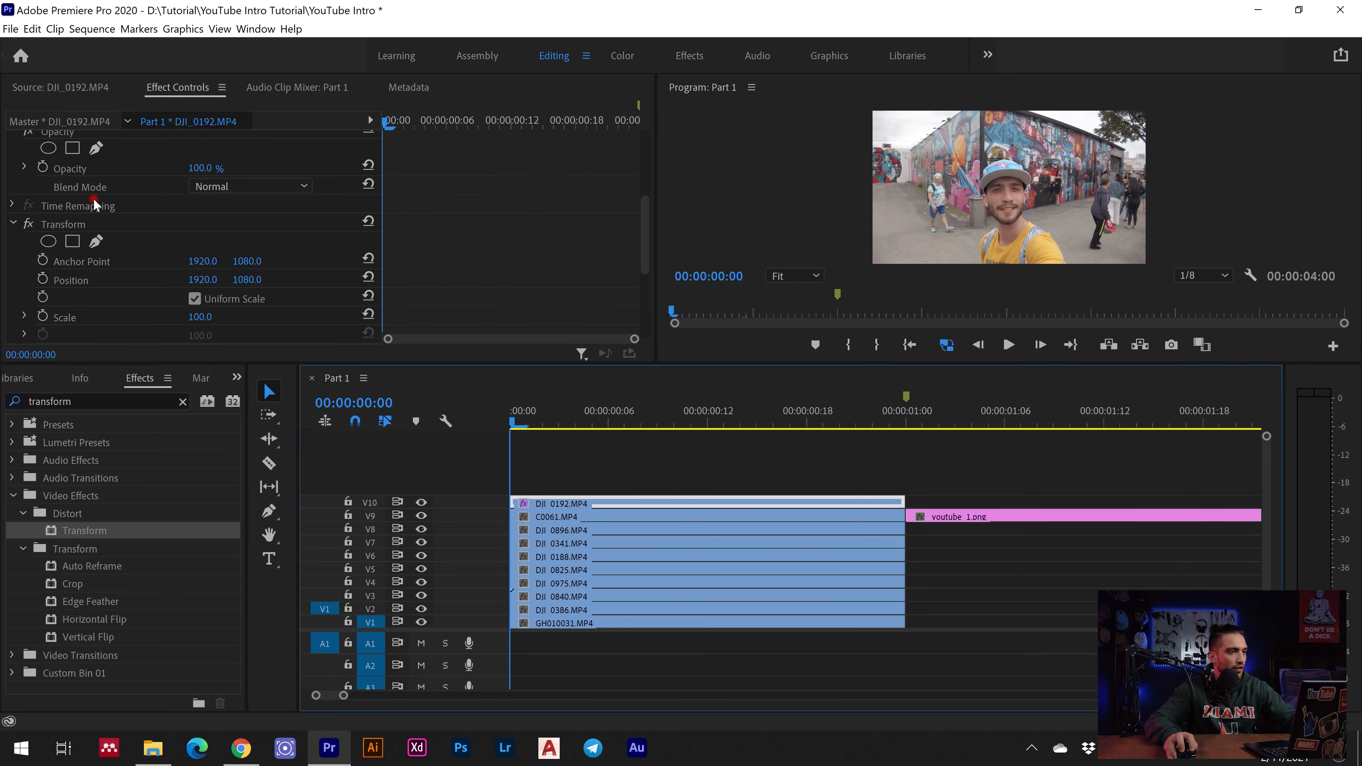
scroll(145, 235, down, 2)
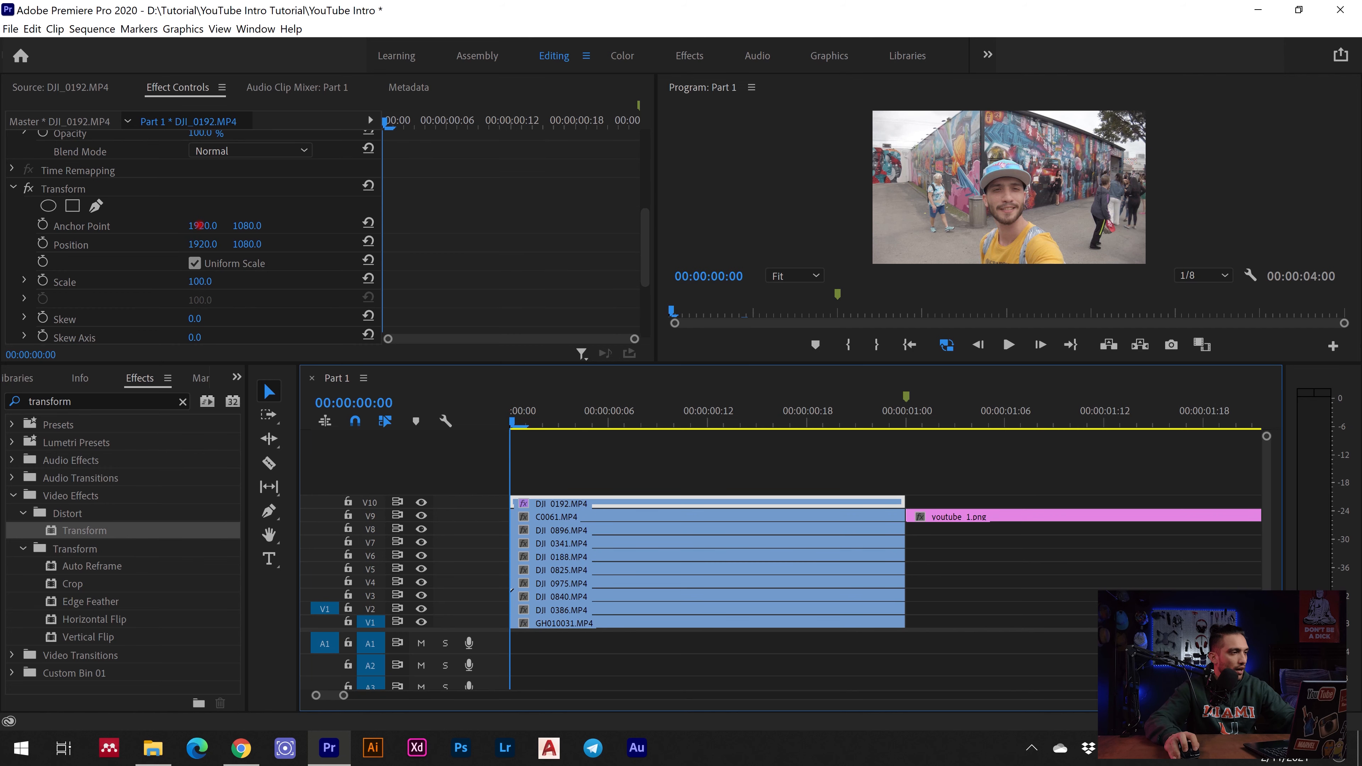
click(199, 225)
text(0)
key(Return)
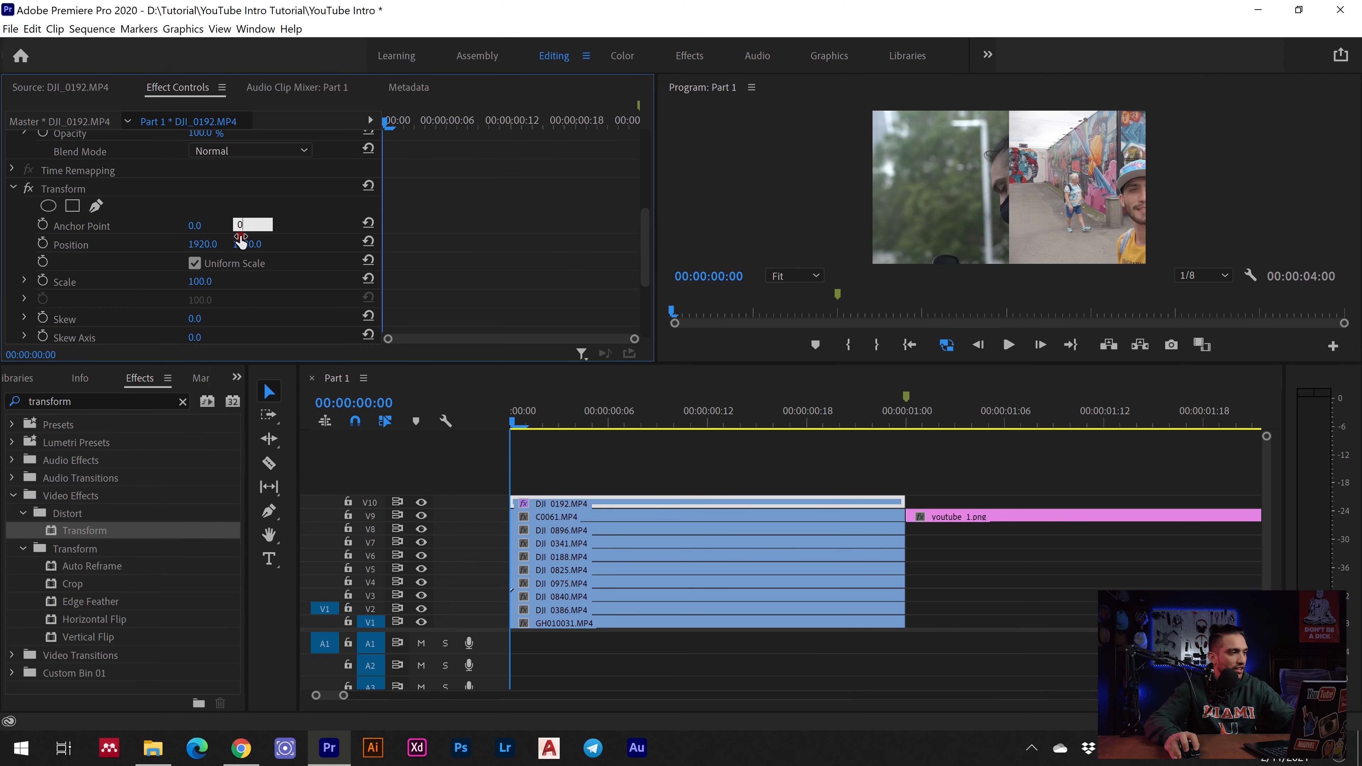
key(Return)
text(0)
key(Return)
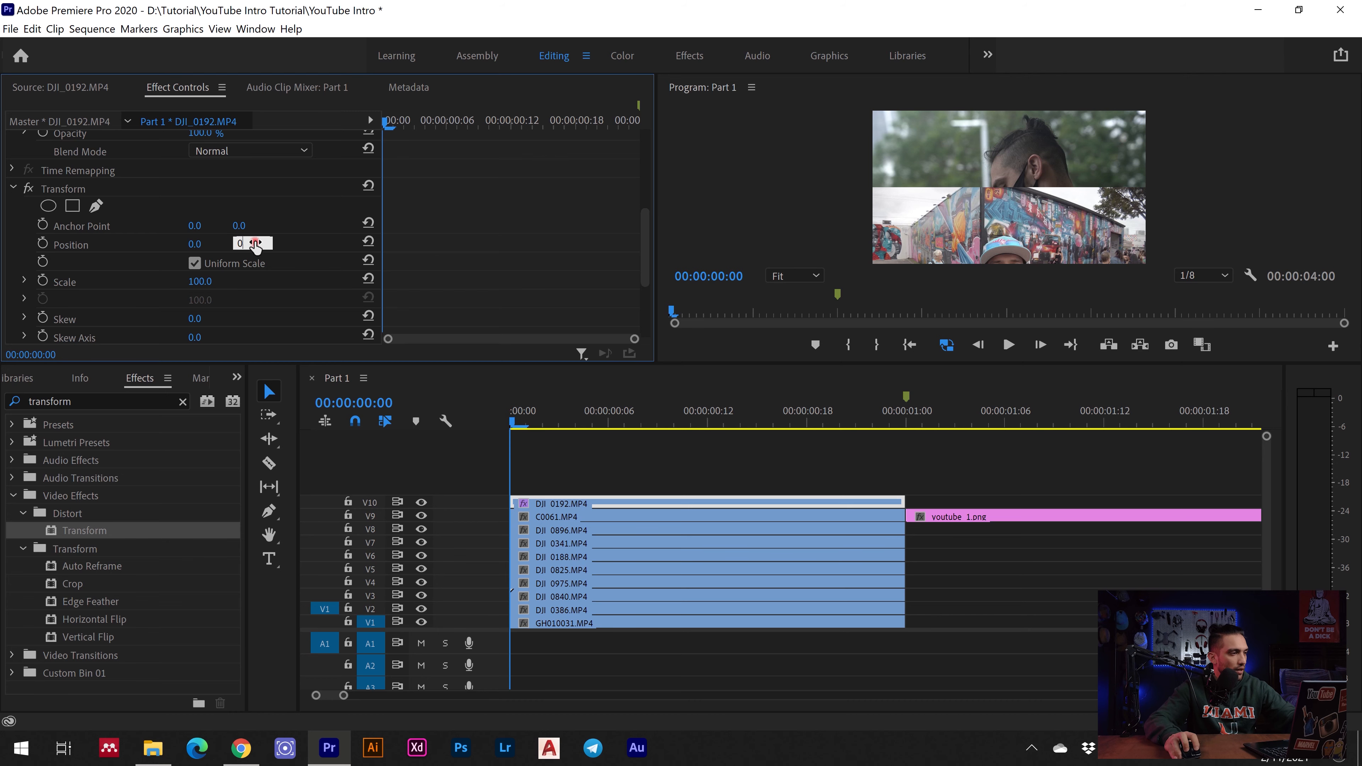
click(256, 244)
text(0)
key(Return)
- Keyframe the Transform rotation at 90 at 00:00:00:00 and replace the composition's shutter angle with a value of 100
scroll(117, 269, down, 3)
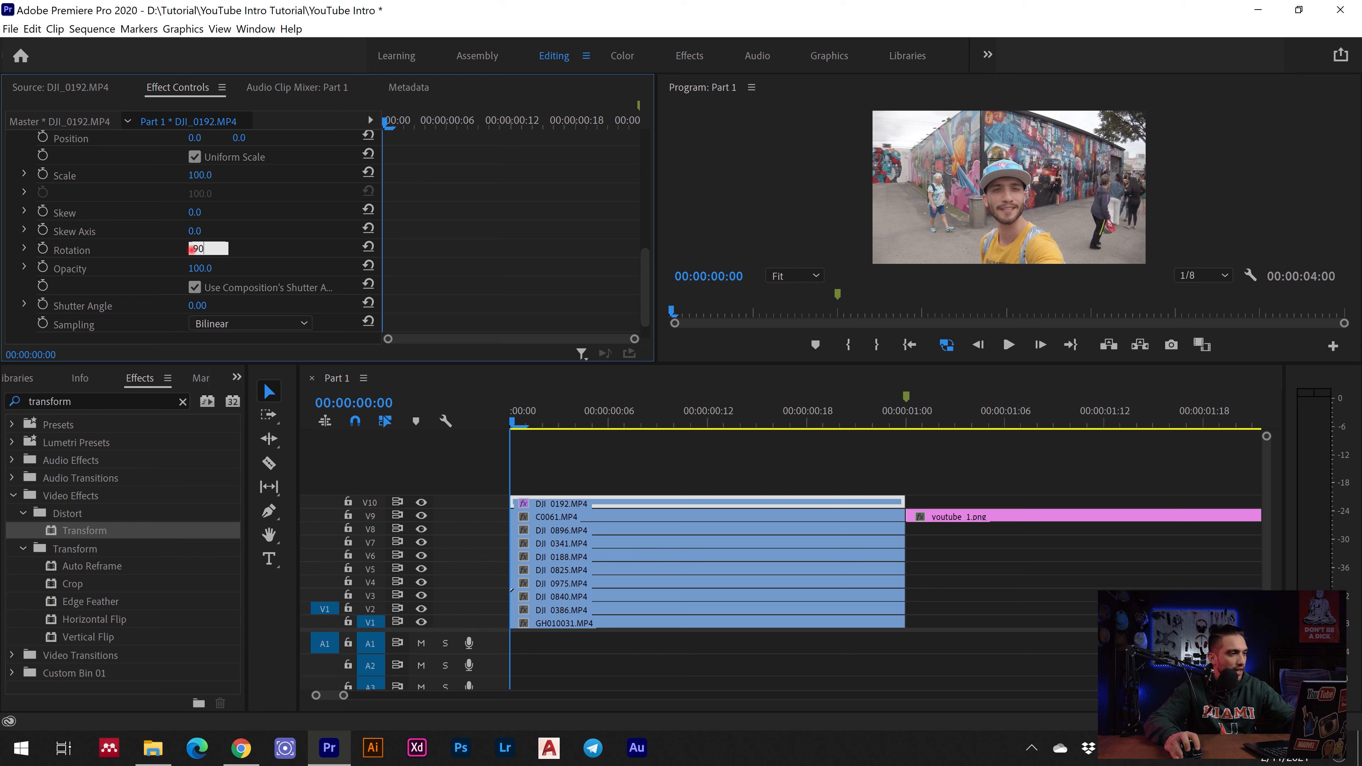
click(191, 248)
text(90)
key(Return)
click(46, 250)
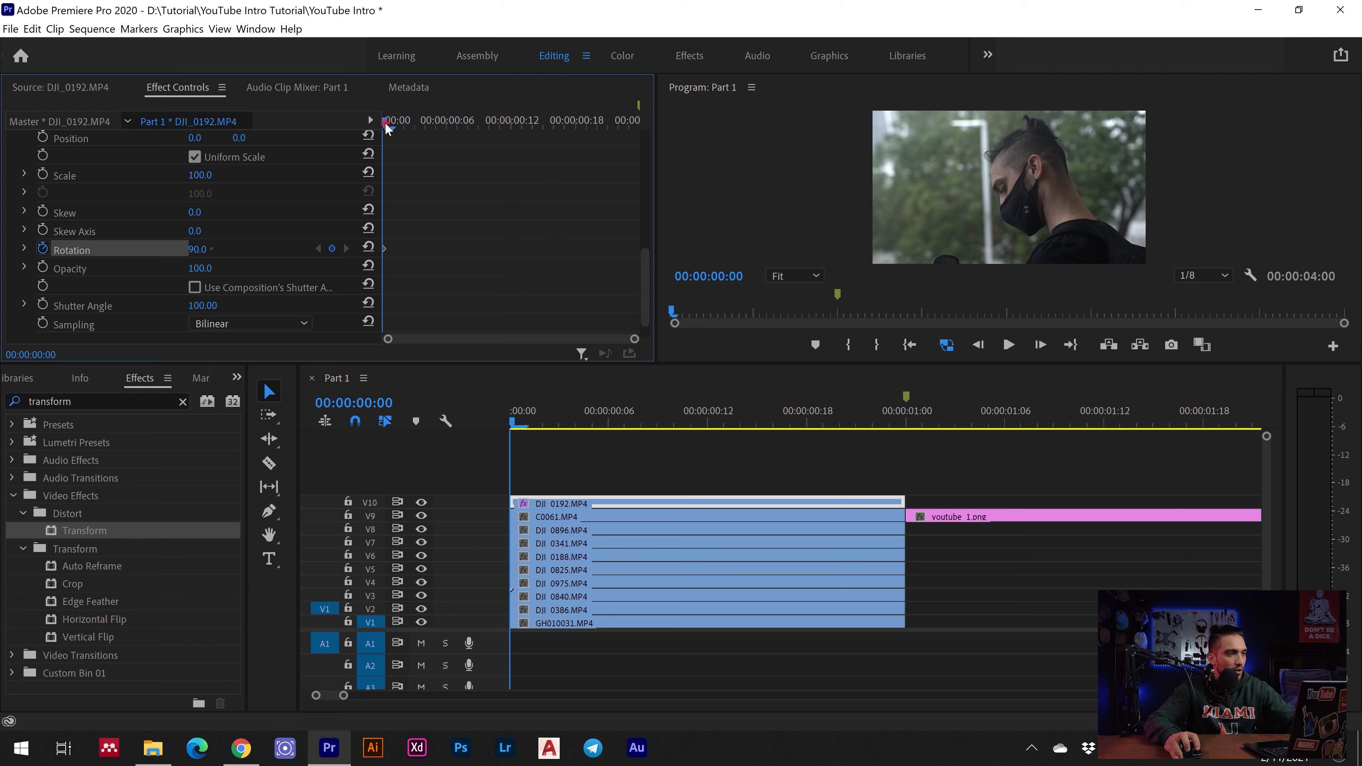
- Keyframe the Transform rotation at 0 at 00:00:00:03 and return the playhead to the sequence start
key(Right)
key(Right)
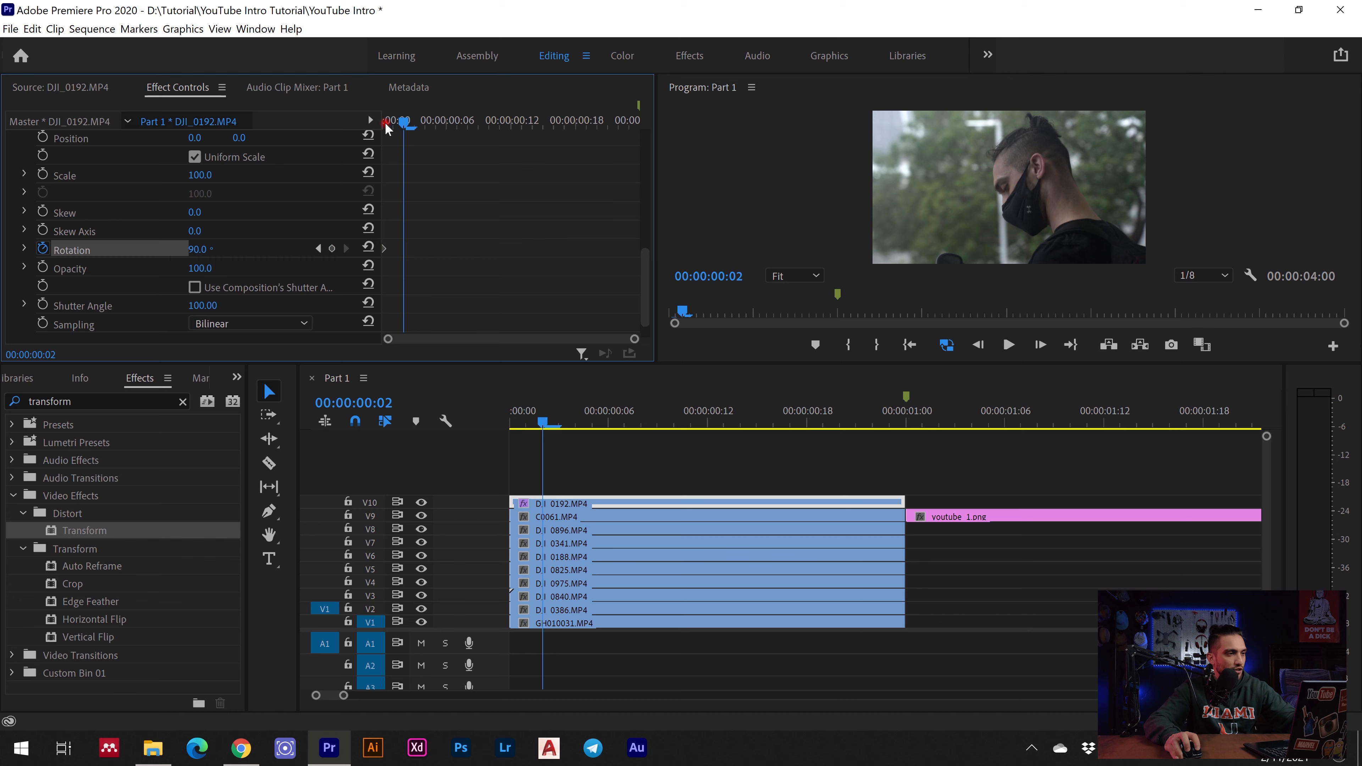
key(Right)
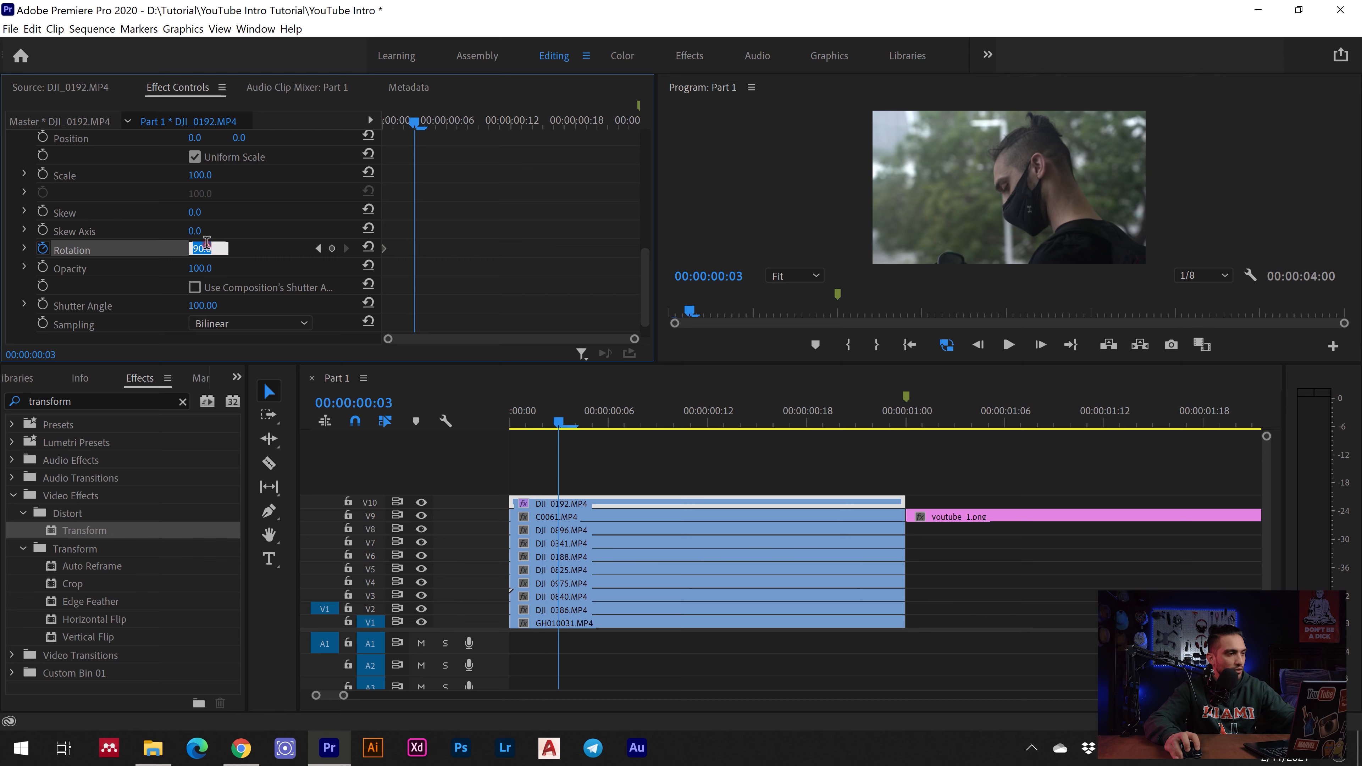
text(0)
key(Return)
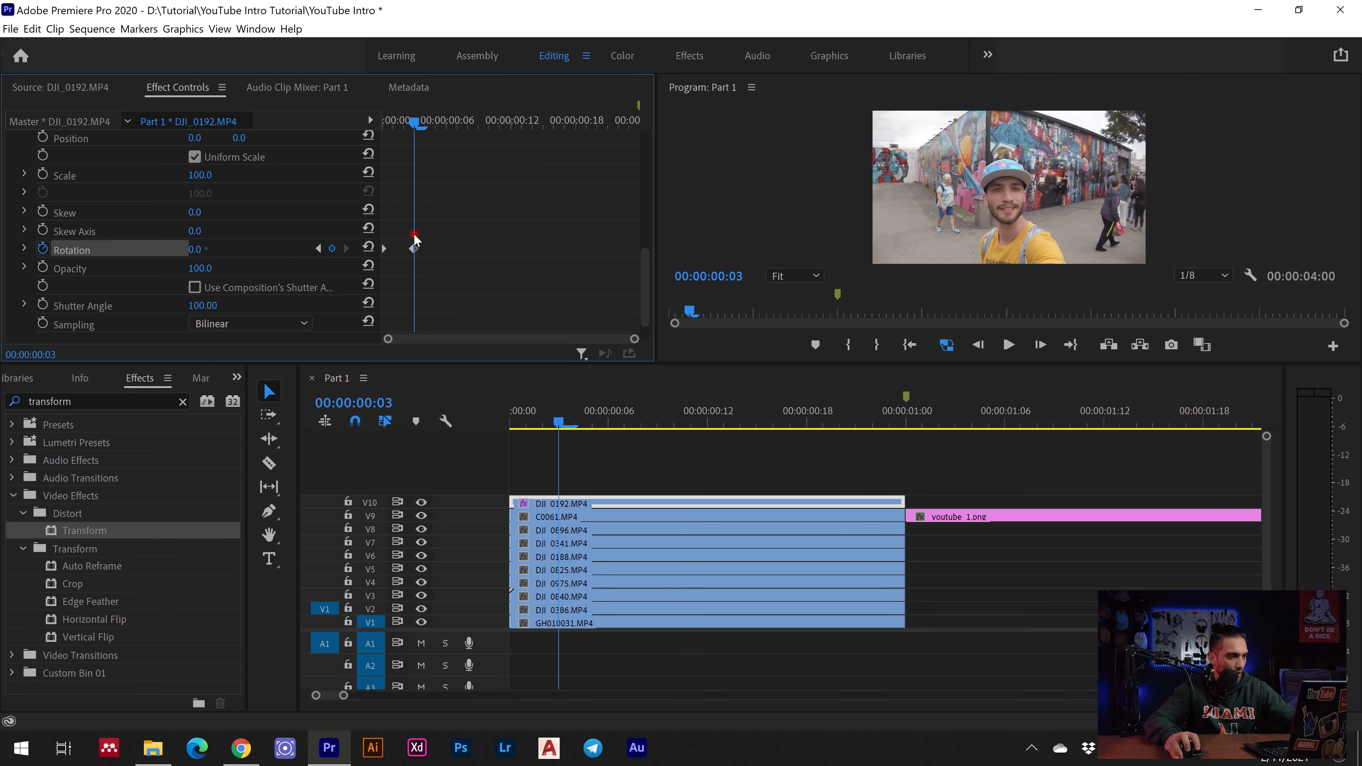
click(908, 344)
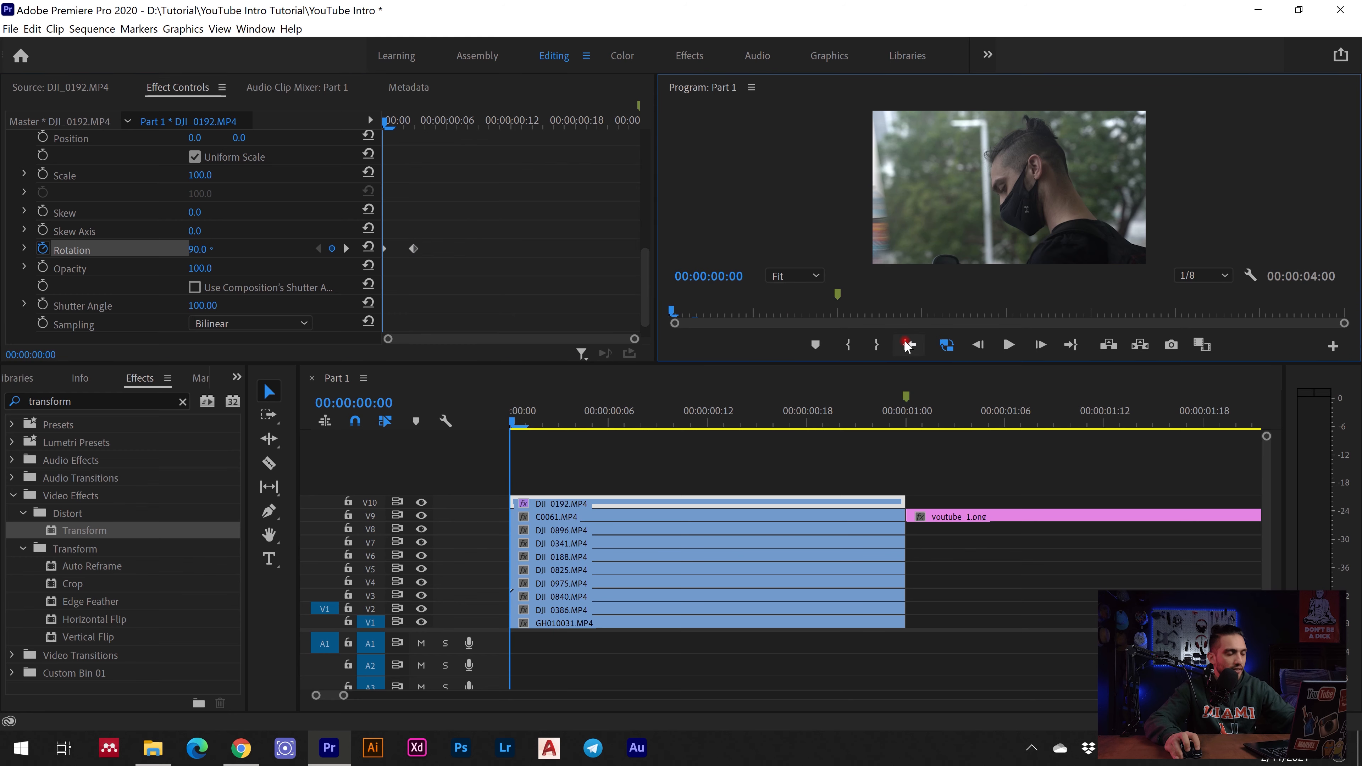
click(907, 345)
- Copy DJI_0192.MP4 and paste its Motion, Opacity, Time Remapping and Transform attributes onto the clips on V2 to V9 and youtube_1.png
click(566, 504)
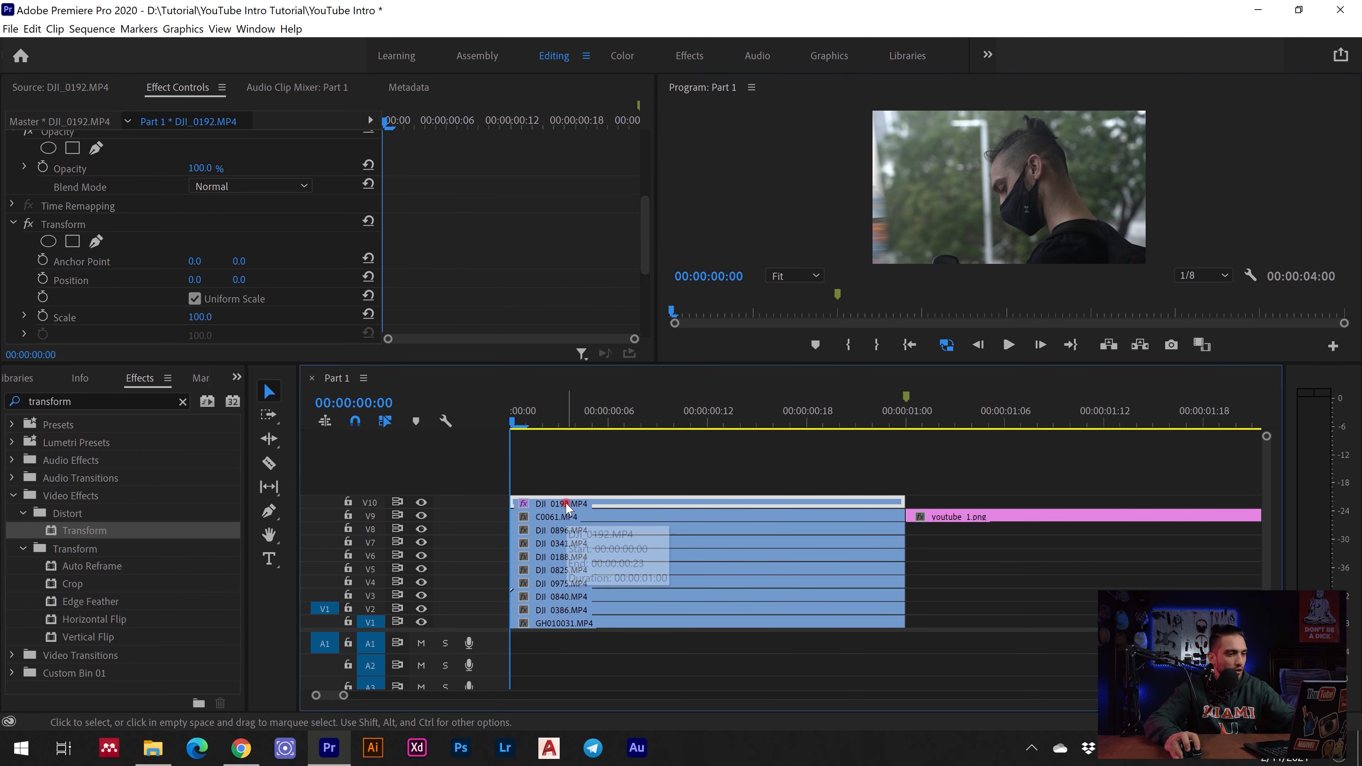
right_click(567, 507)
click(590, 65)
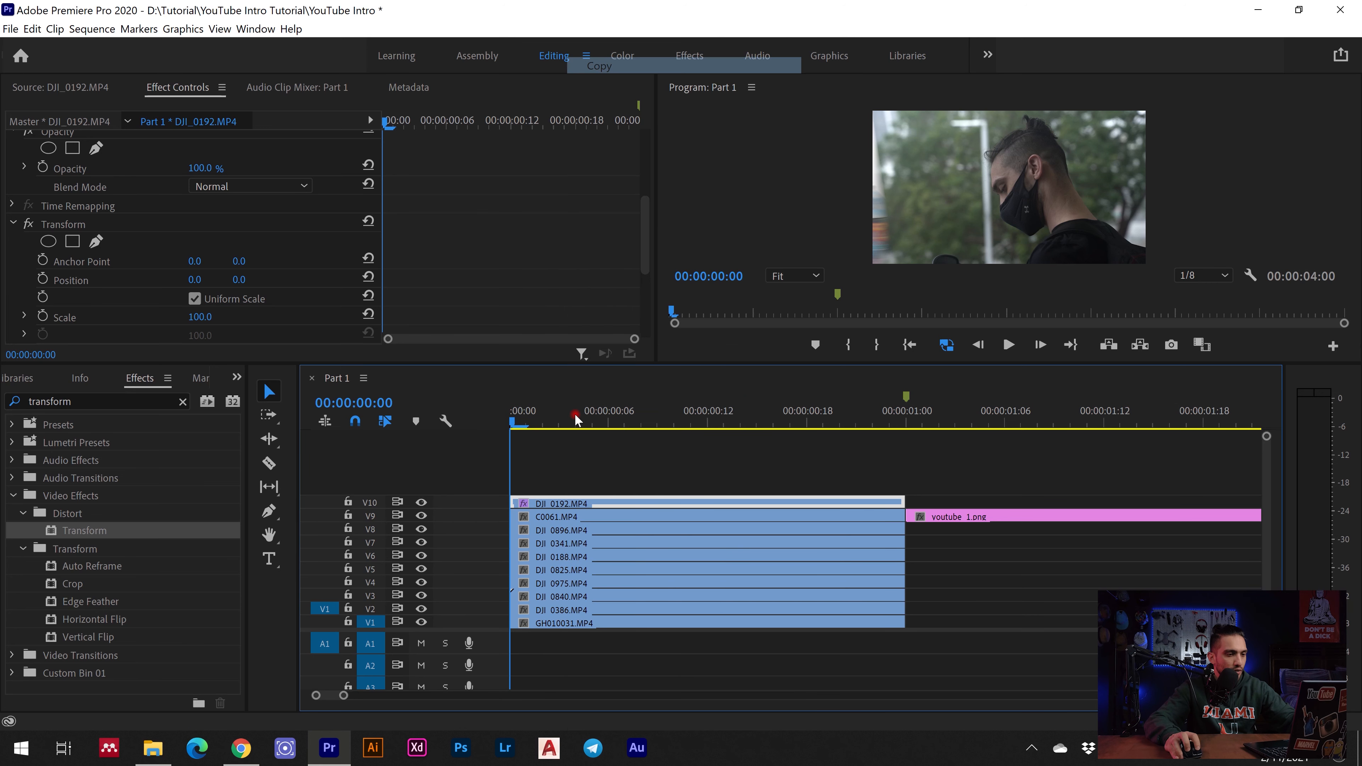
drag(918, 507, 830, 609)
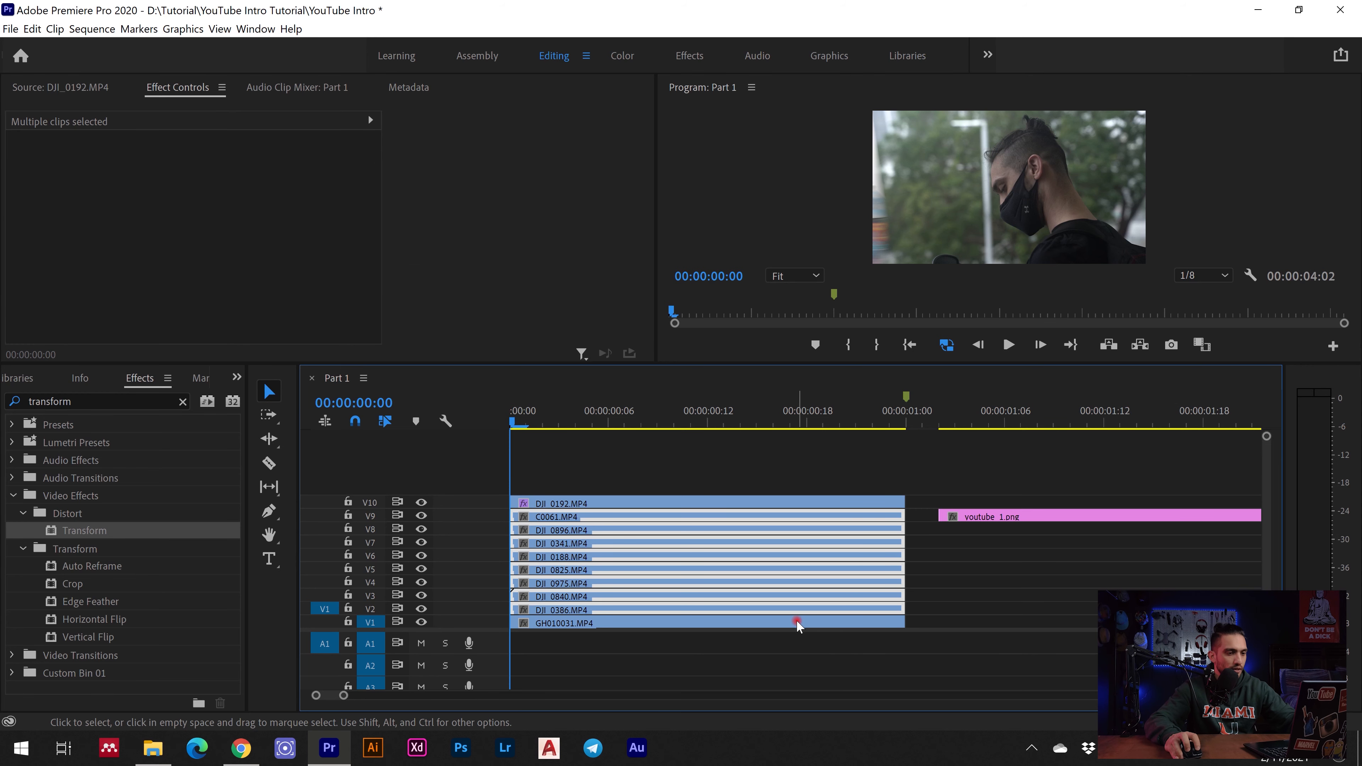
ctrl+click(986, 524)
right_click(984, 522)
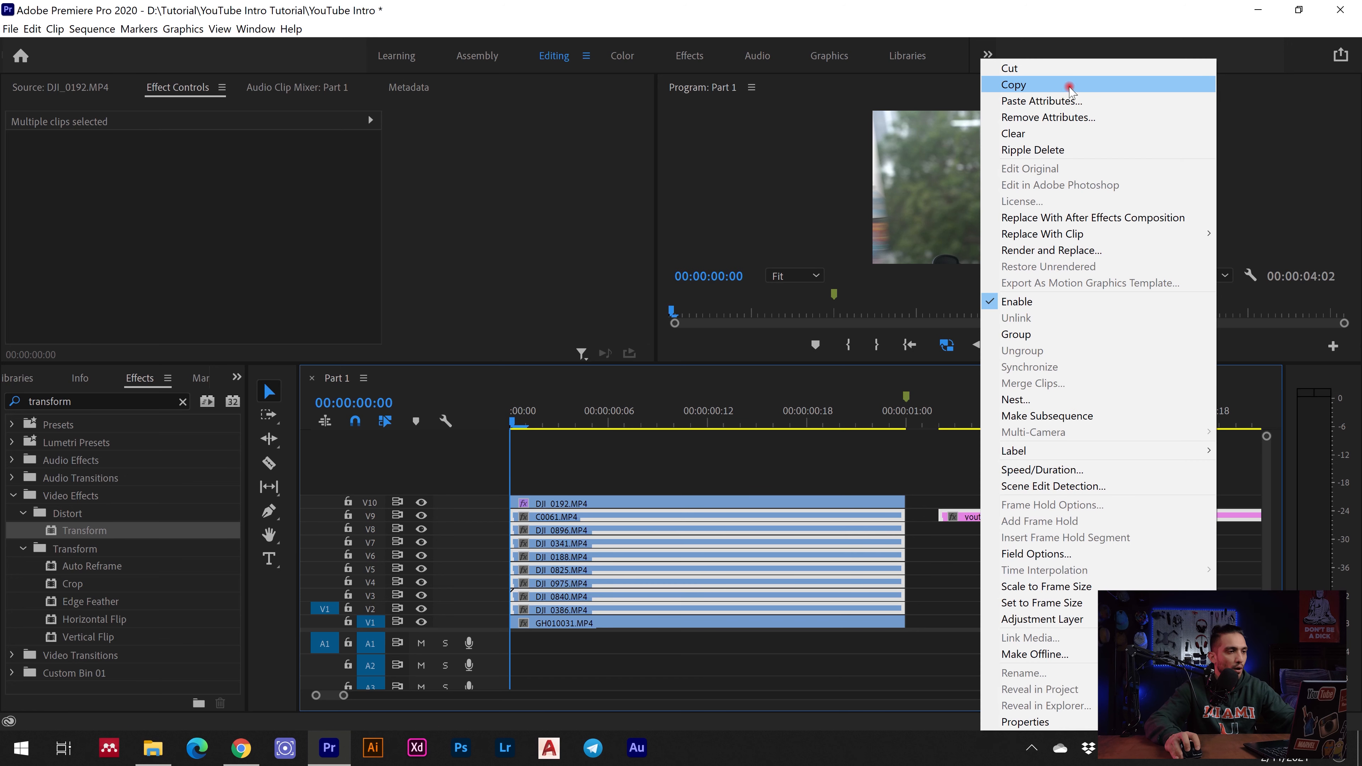
click(1068, 100)
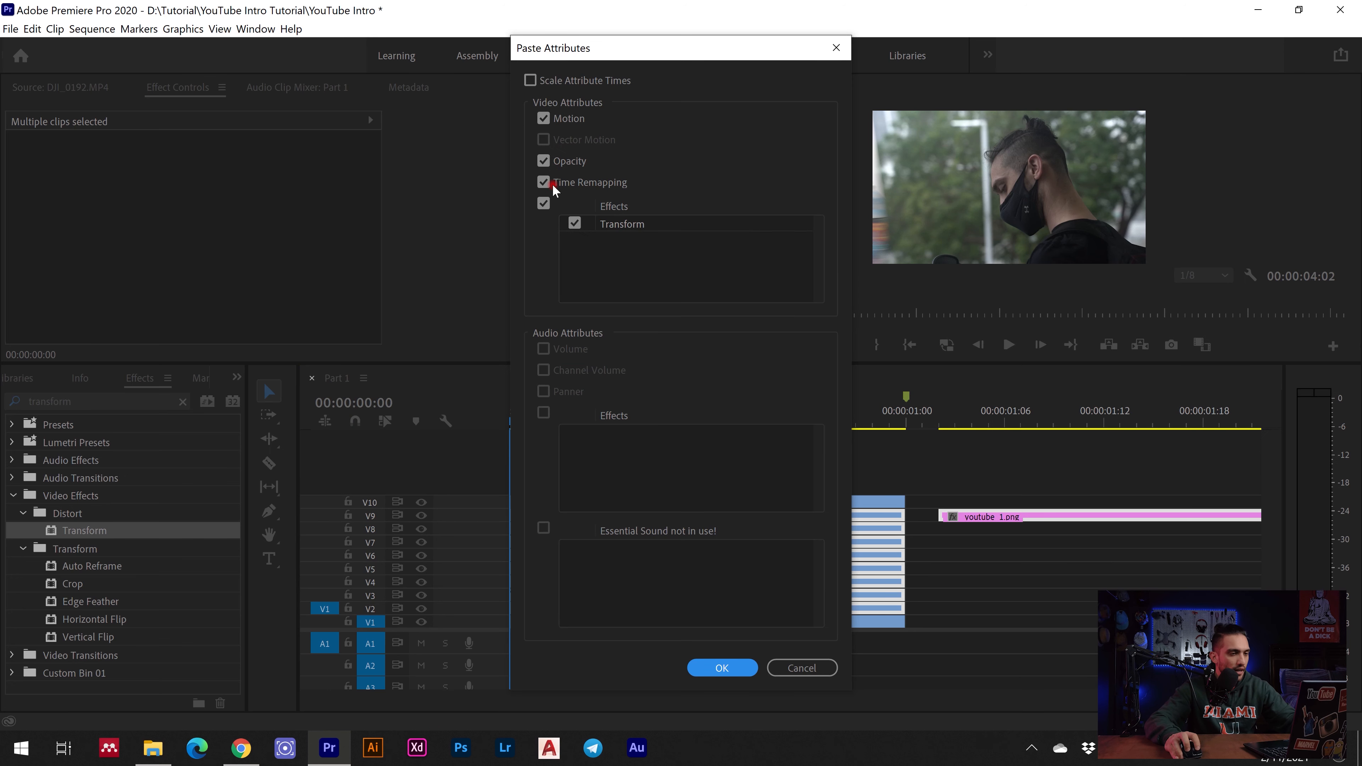
click(700, 668)
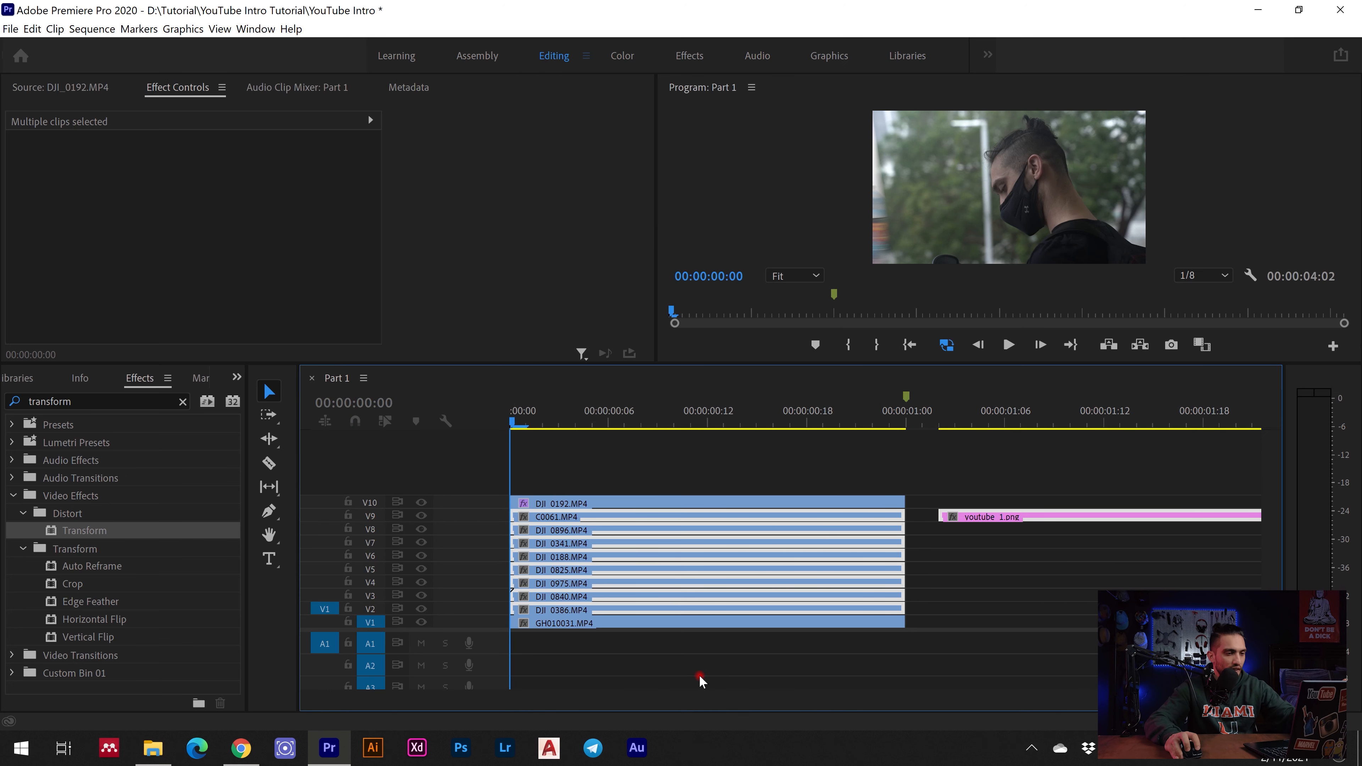
- Move the playhead to 00:00:01:11 over youtube_1.png and set its Scale to 140 so the logo fills the frame
click(971, 421)
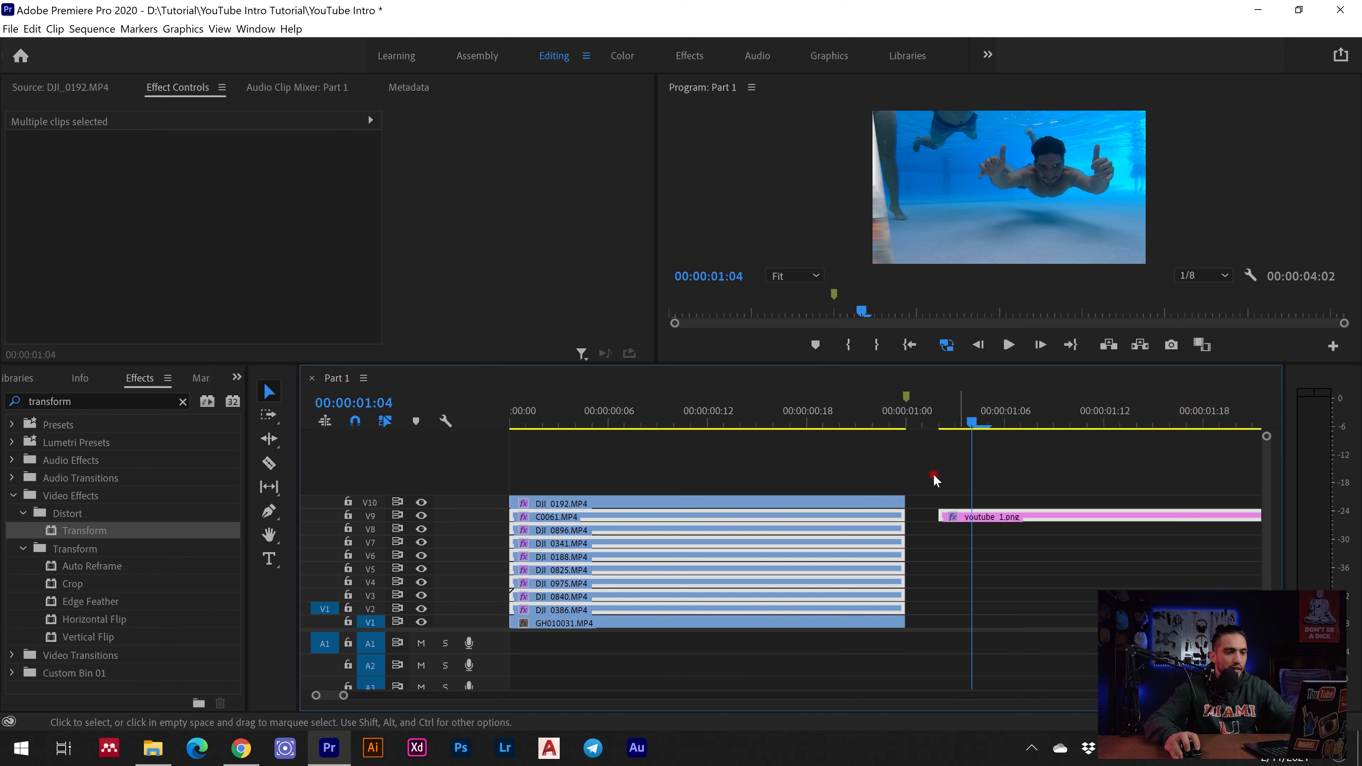
click(922, 479)
click(991, 515)
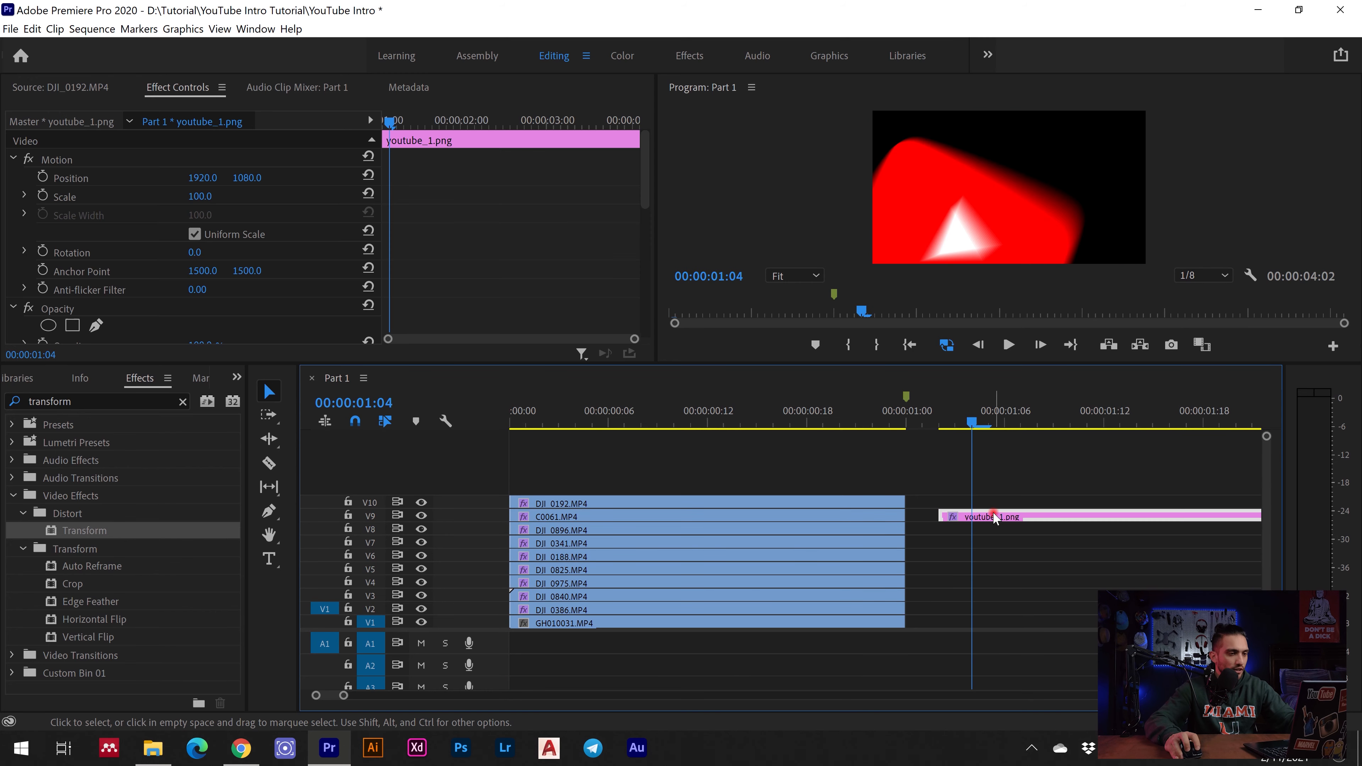
click(1087, 420)
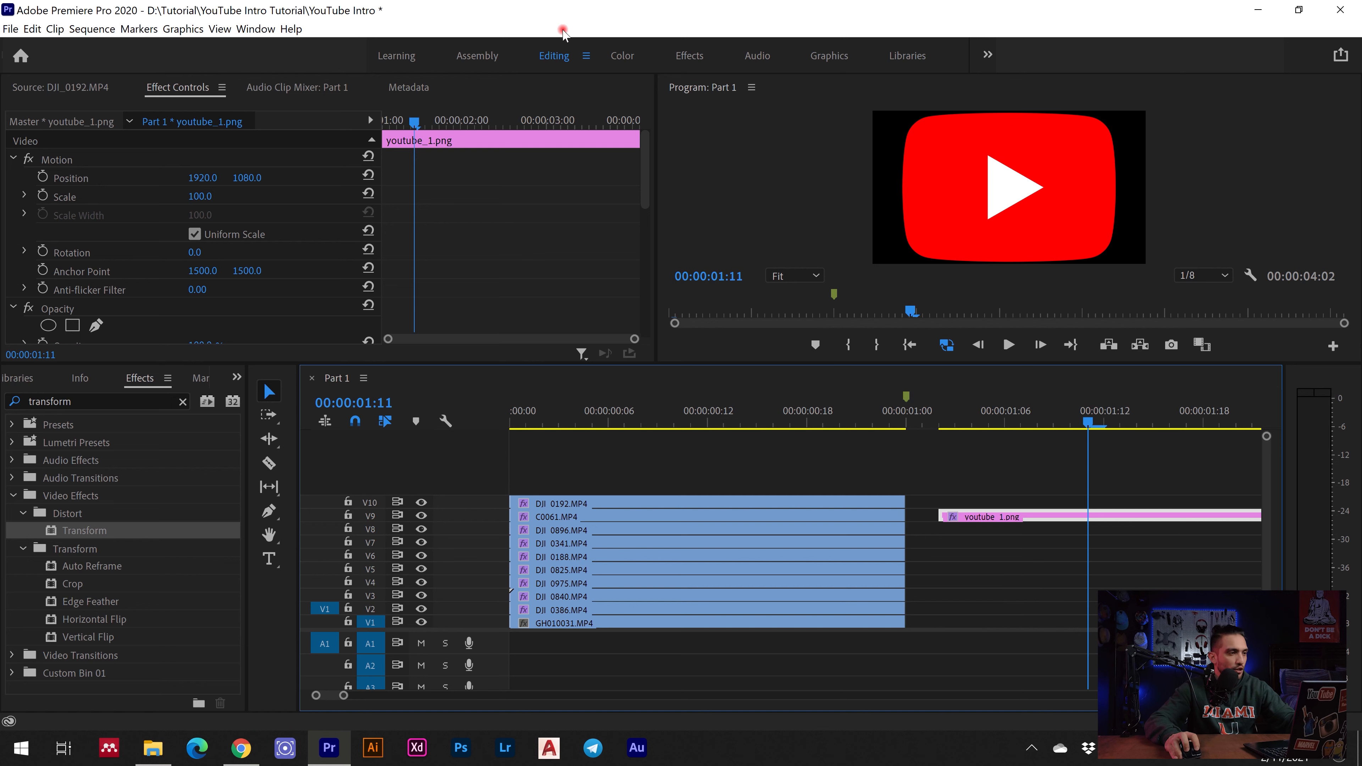
drag(199, 195, 225, 187)
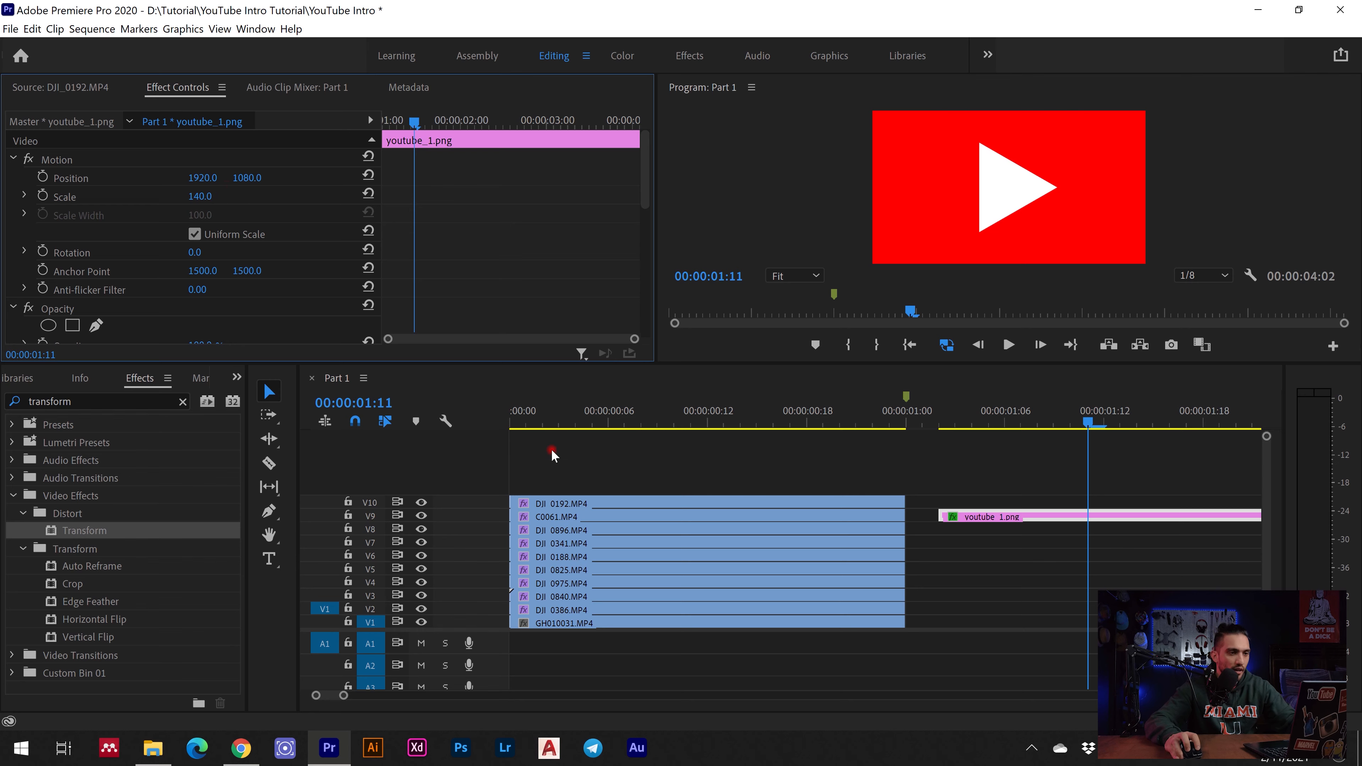
- Move DJI_0386.MP4 on V2 to start at 00:00:00:21, three frames before GH010031.MP4 ends
drag(346, 696, 422, 680)
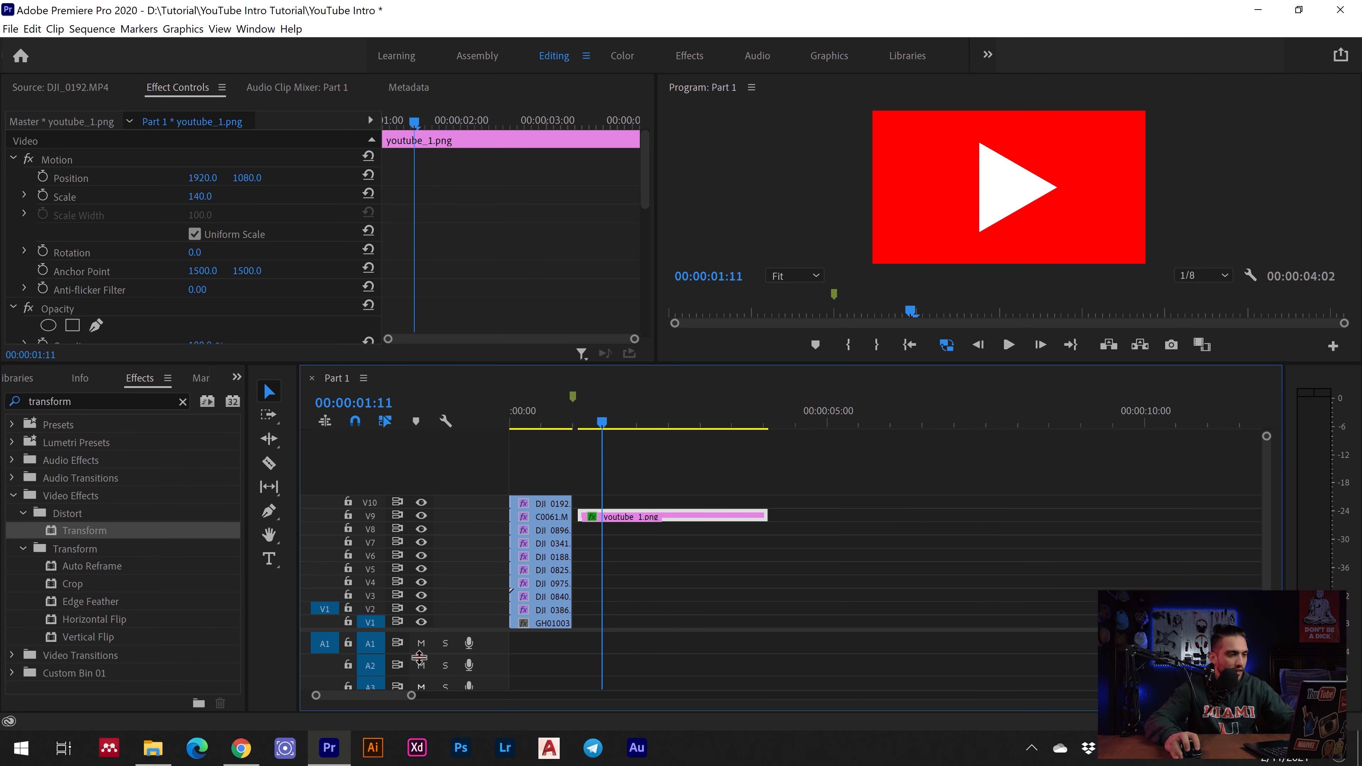
click(571, 425)
drag(572, 424, 572, 424)
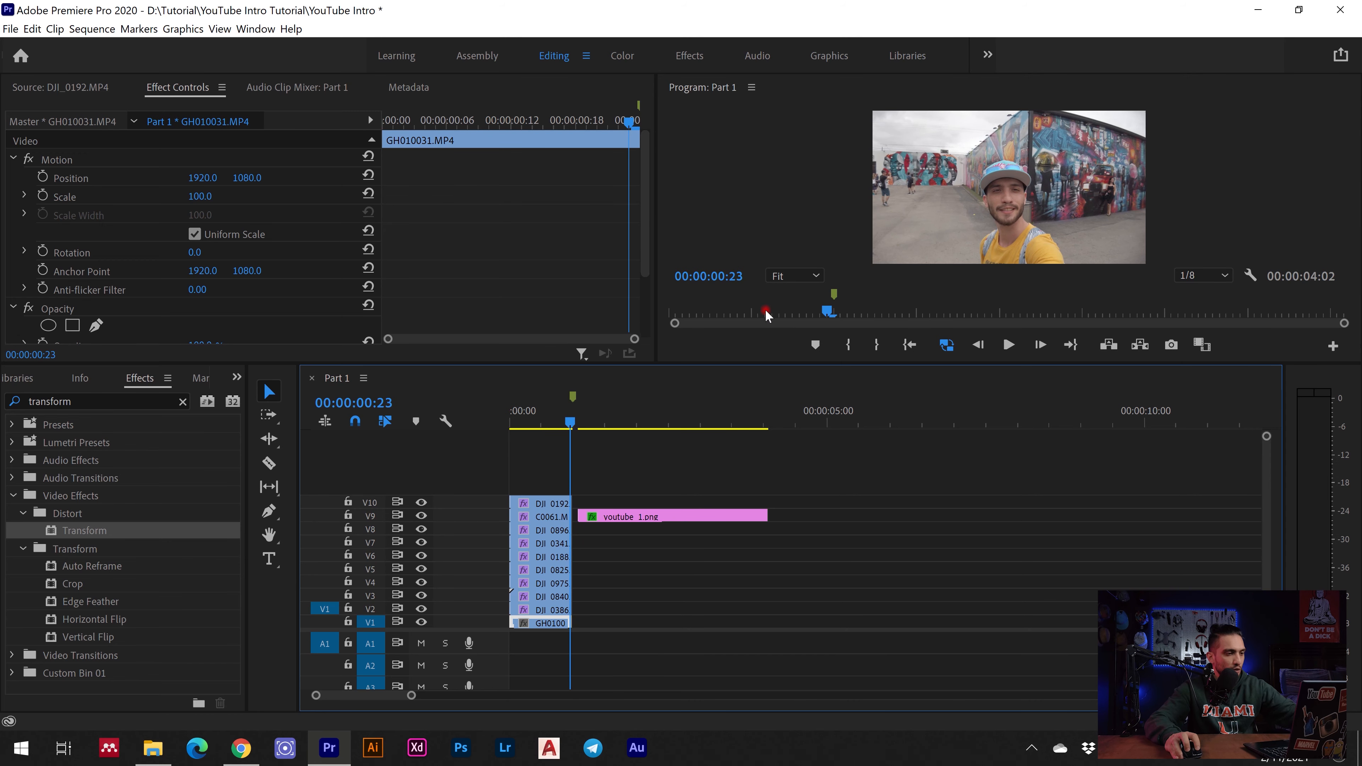
key(Right)
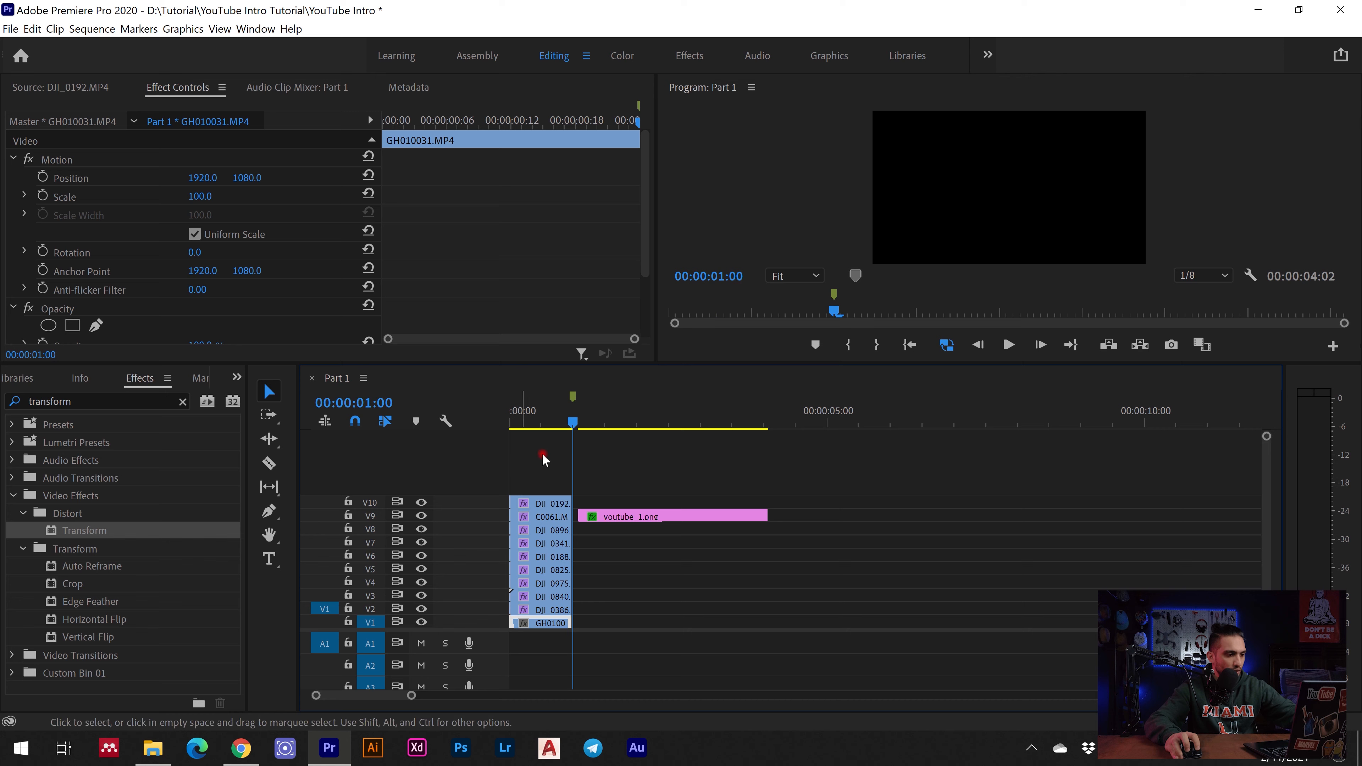
key(Left)
key(Left)
key(Left)
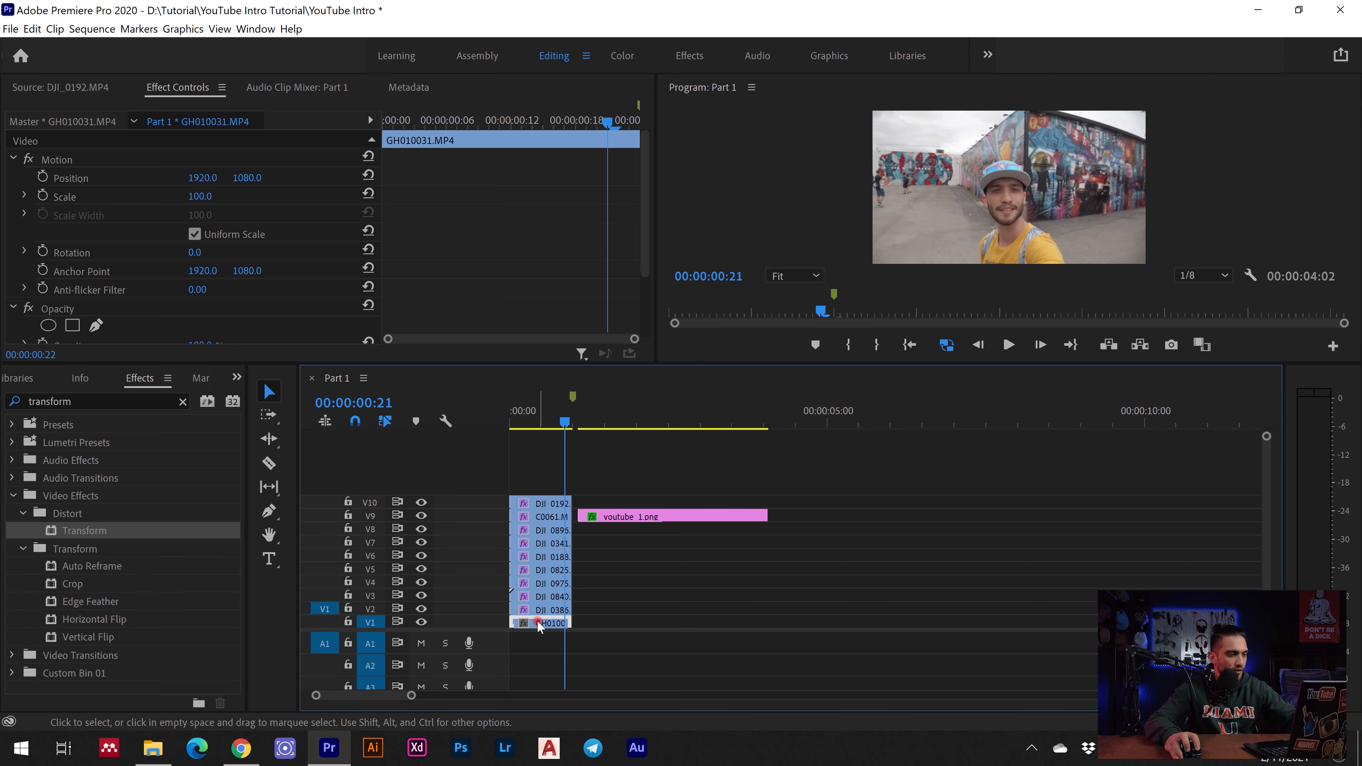
drag(541, 613, 585, 614)
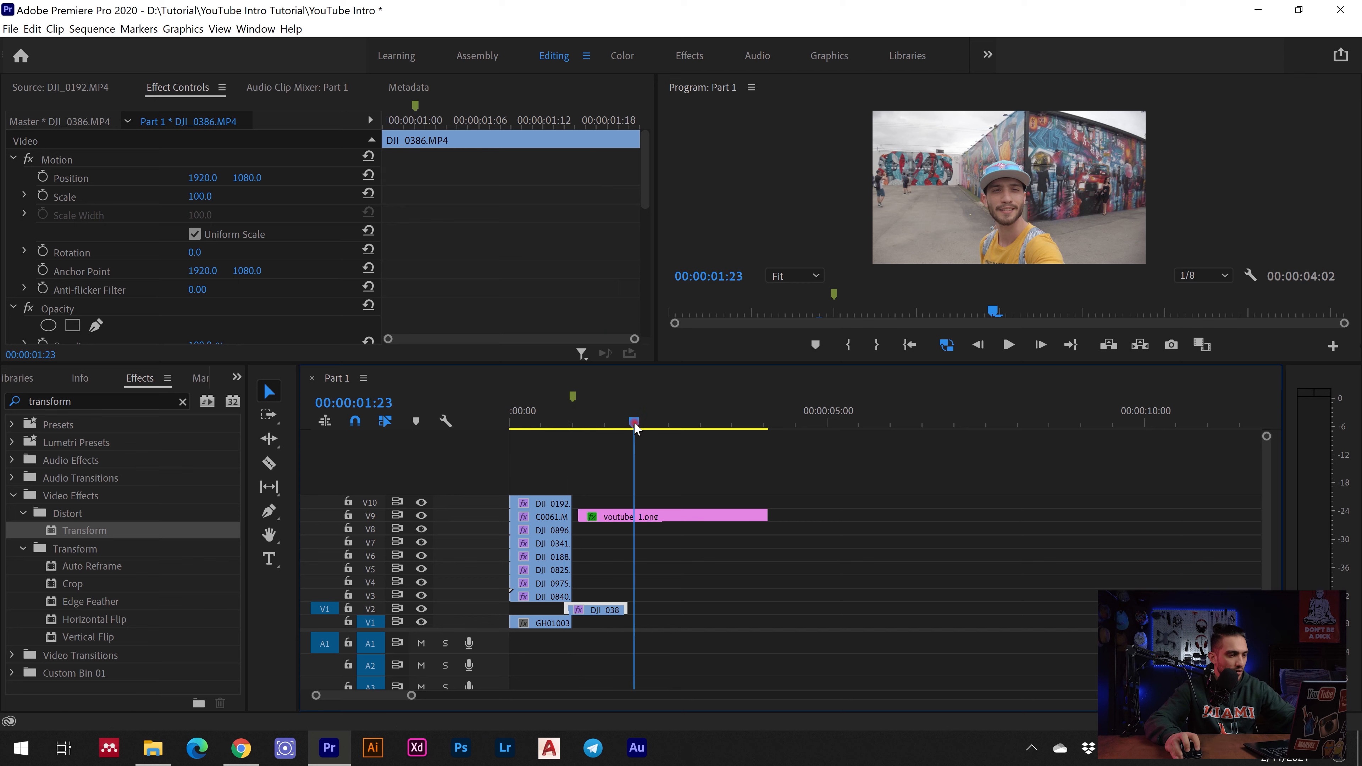
- Move DJI_0840.MP4 on V3 to start three frames before the end of DJI_0386.MP4
click(632, 428)
key(Left)
key(Left)
key(Left)
drag(536, 599, 639, 586)
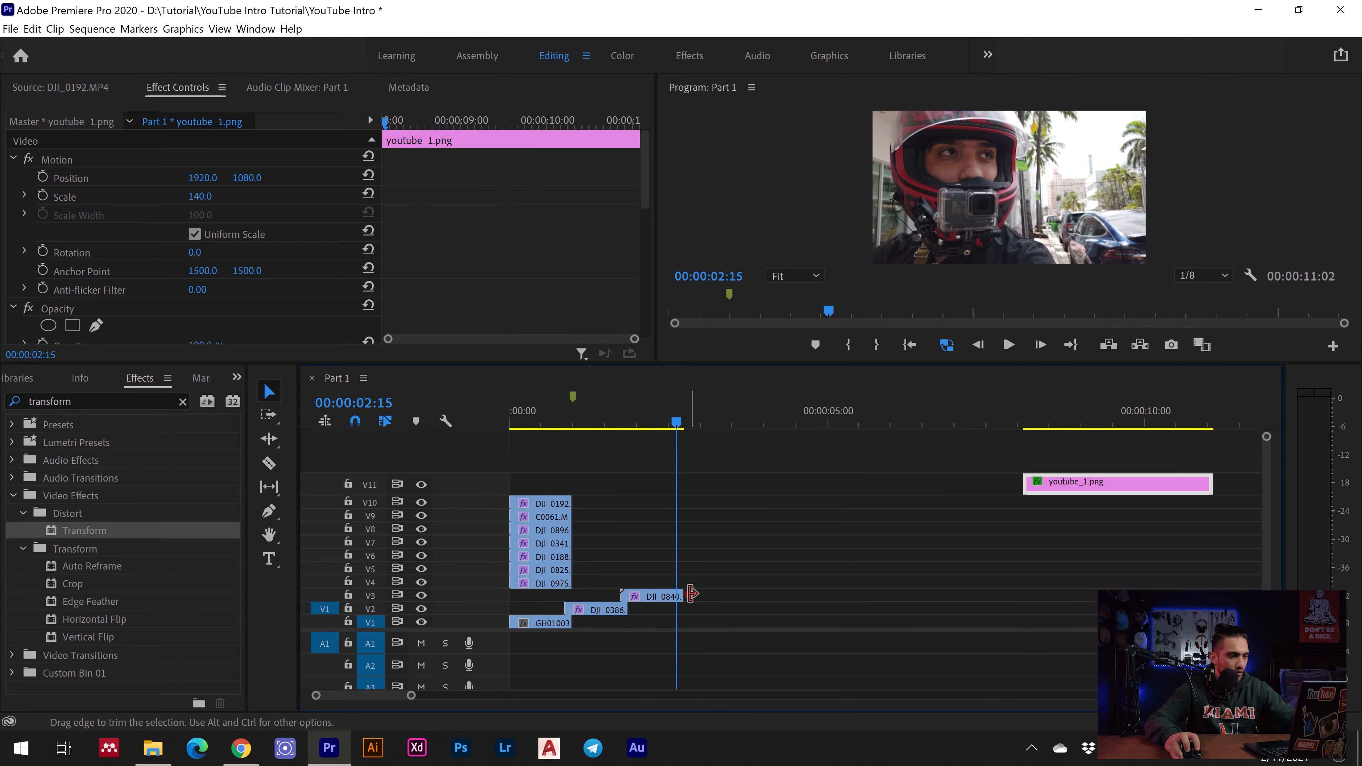
- Stagger DJI_0975, DJI_0825 and DJI_0188 on V4 to V6, each starting three frames before the preceding clip ends
drag(541, 584, 764, 570)
click(792, 425)
key(Left)
key(Left)
key(Left)
drag(545, 557, 871, 544)
- Stagger DJI_0341, DJI_0896, C0061 and DJI_0192 with three-frame overlaps and place youtube_1.png on V11 starting at 00:00:08:12
click(845, 426)
click(899, 424)
drag(550, 531, 931, 533)
click(951, 424)
drag(548, 517, 1095, 483)
click(1004, 424)
click(1059, 423)
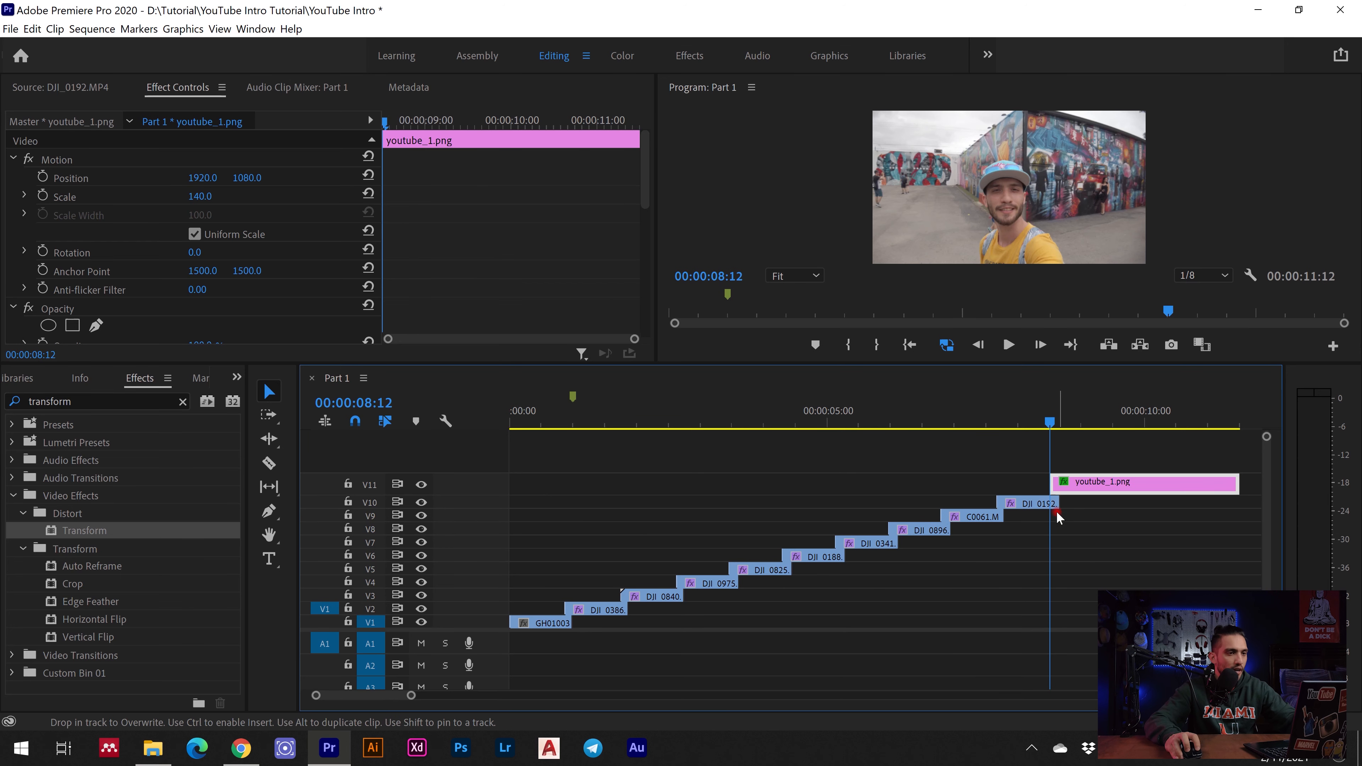
- Play the Part 1 sequence from its start to check the rotating transitions between the clips
click(910, 345)
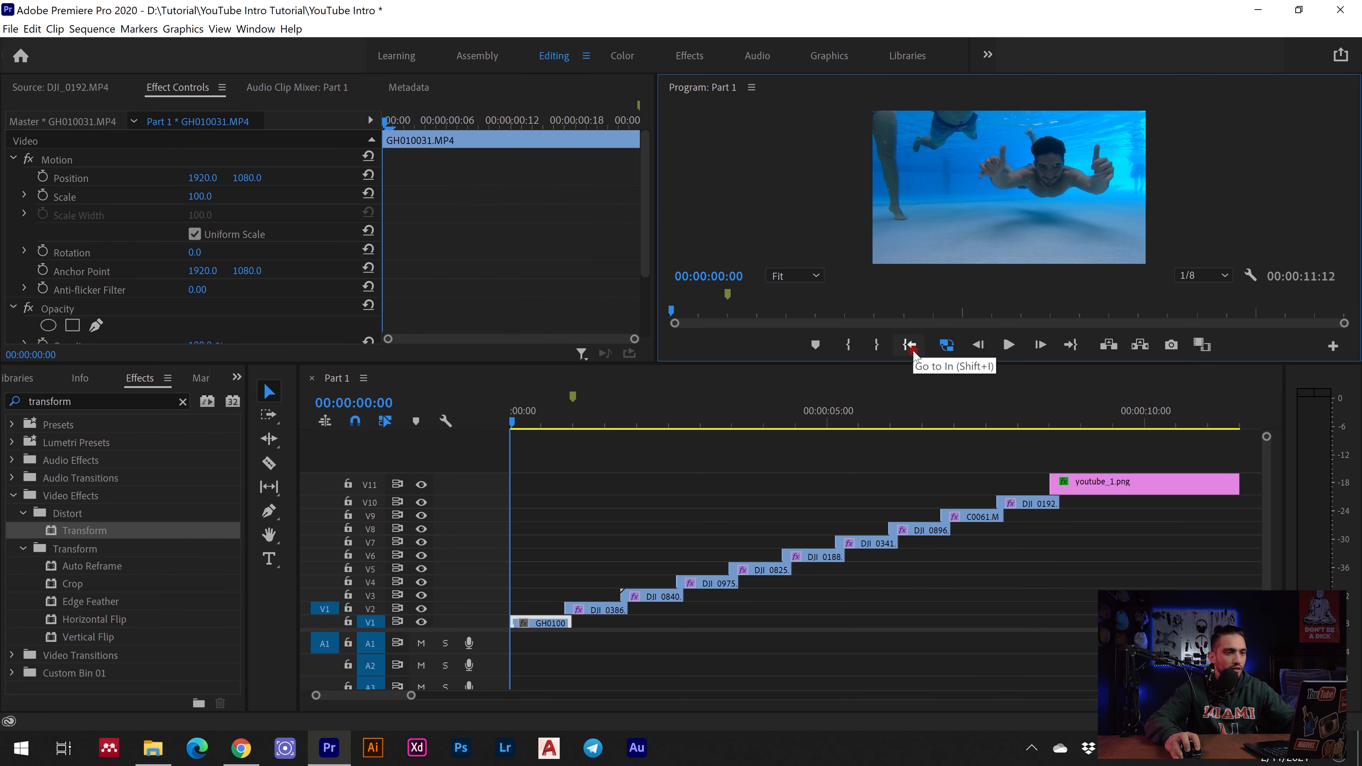
key(space)
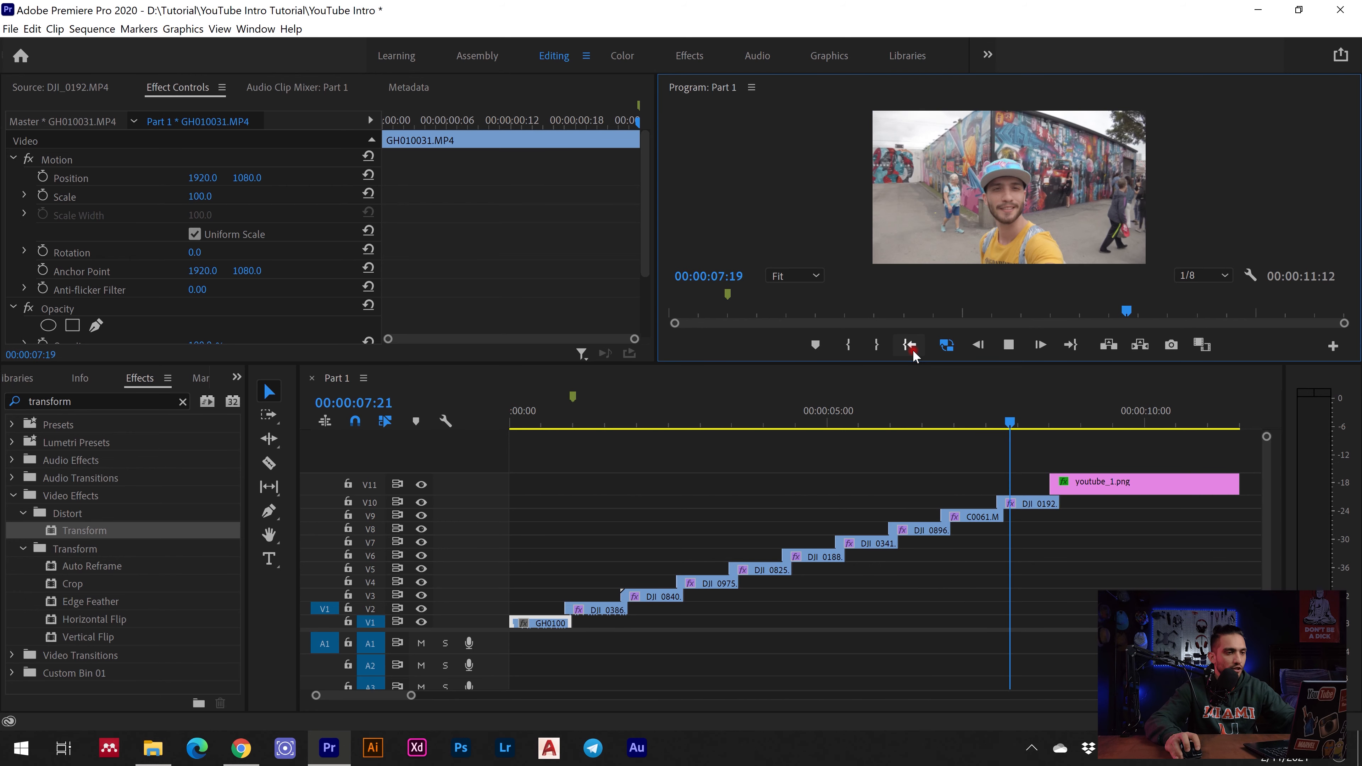
click(910, 345)
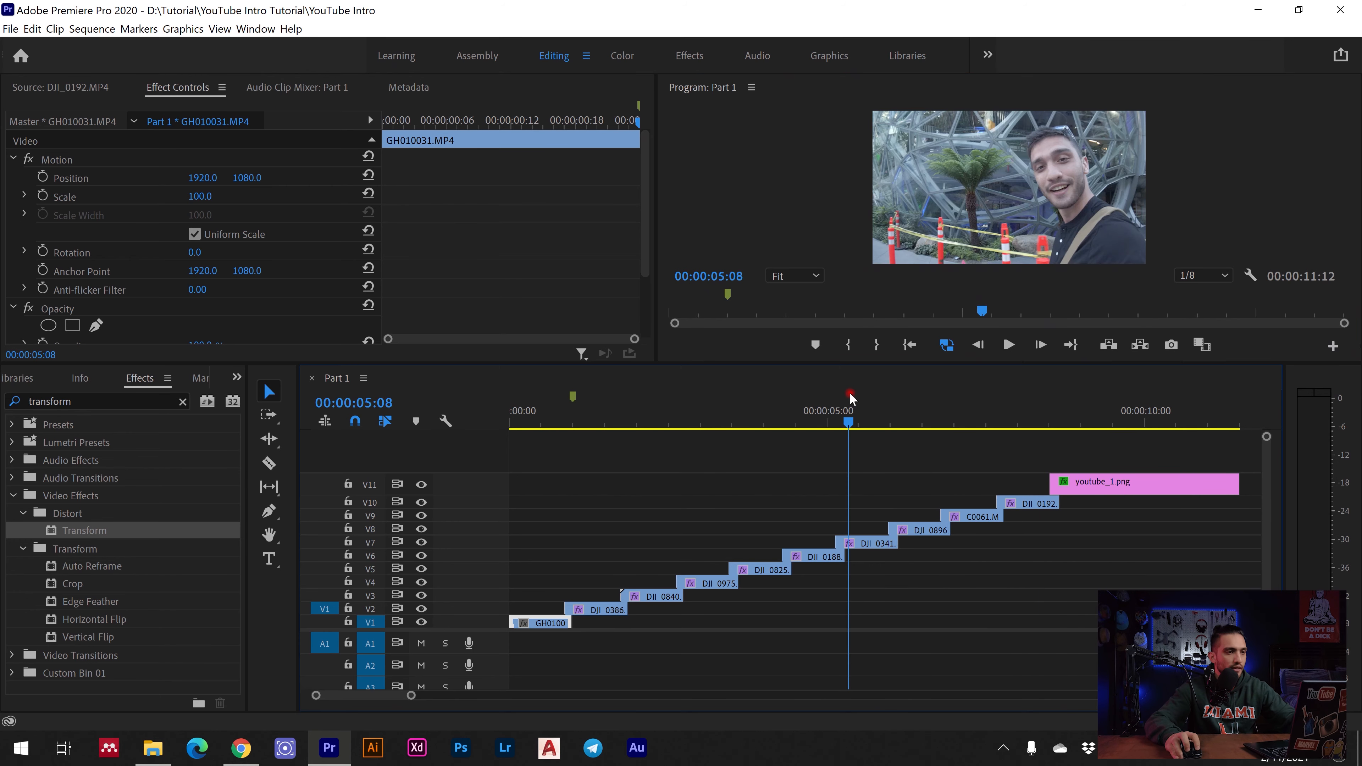
- Export the sequence as Part 1.mp4 in H.264 with the Match Source - High bitrate preset and open the exported video
key(ctrl+m)
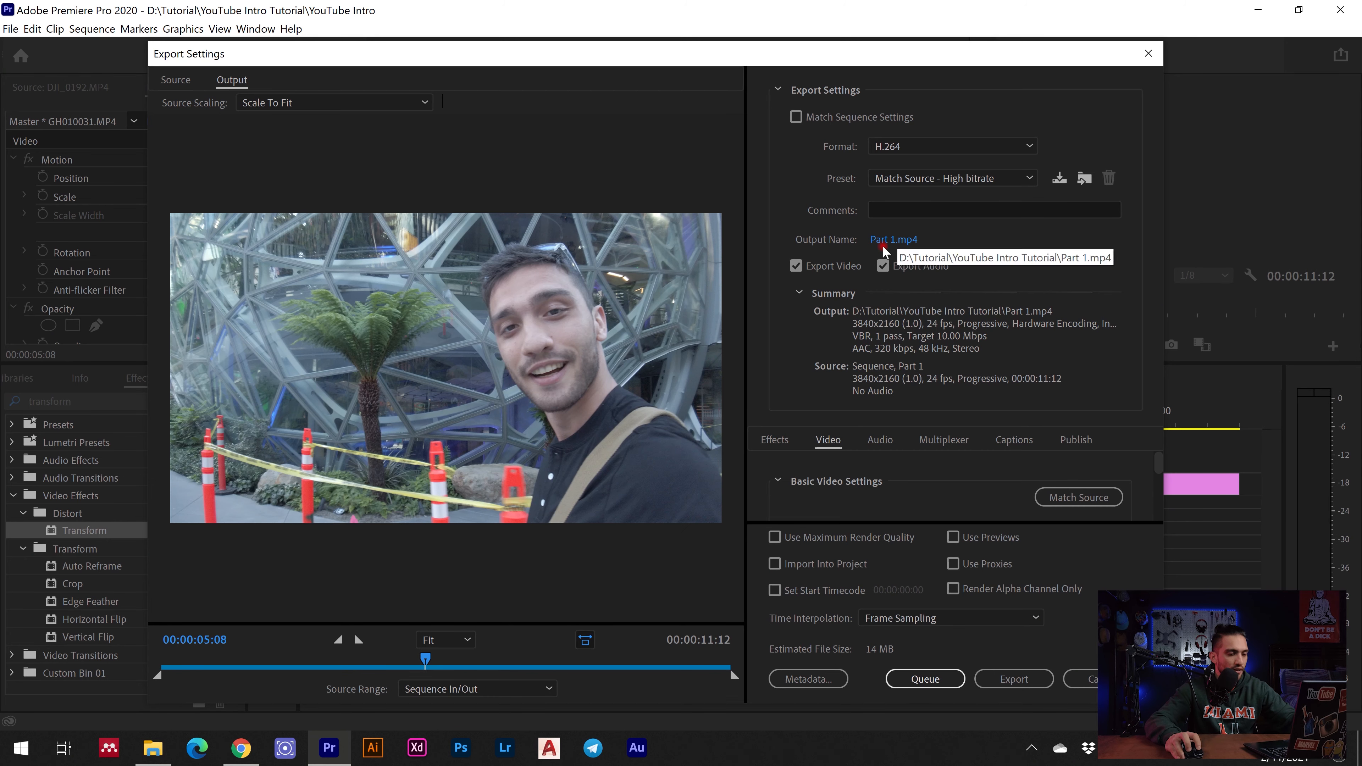
click(1008, 680)
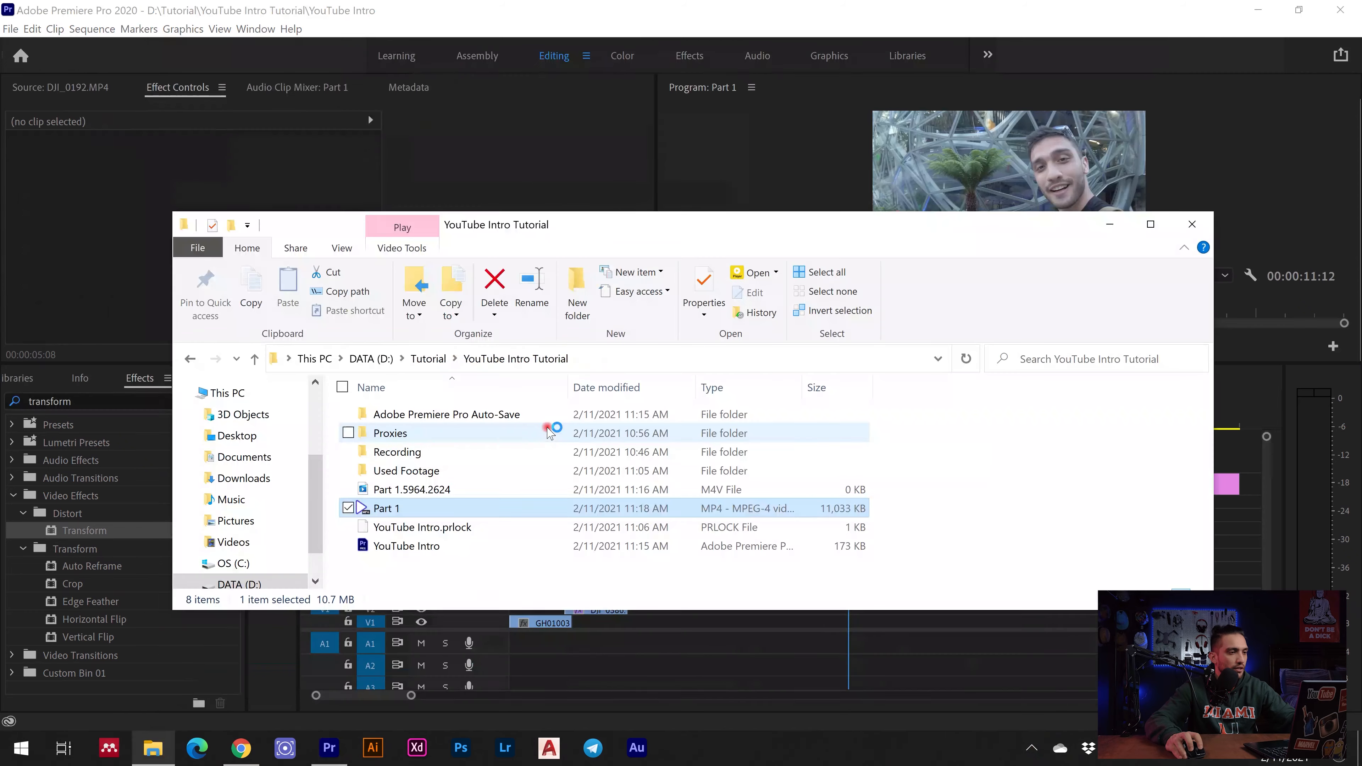
double_click(386, 508)
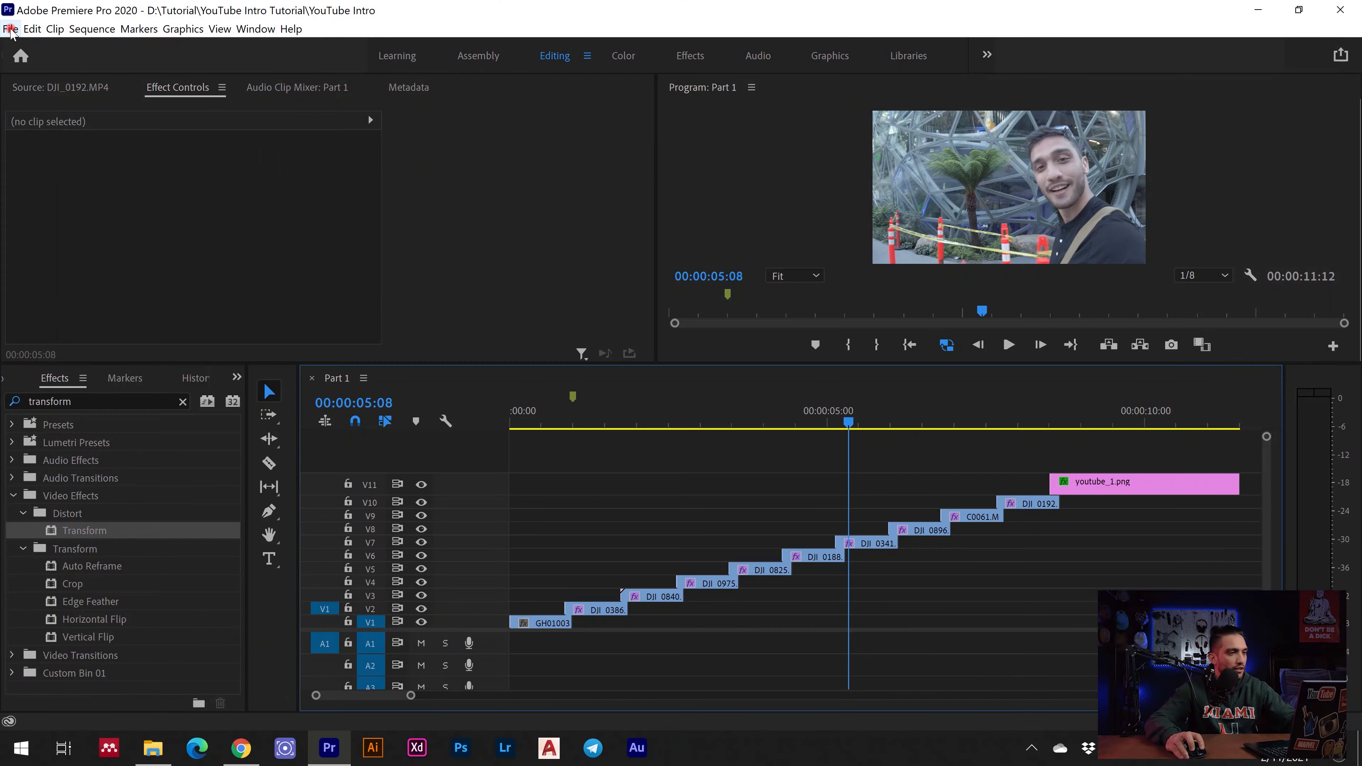
- Create a new 3840 × 2160, 24 fps sequence named Part 2
click(10, 28)
mouse_move(107, 47)
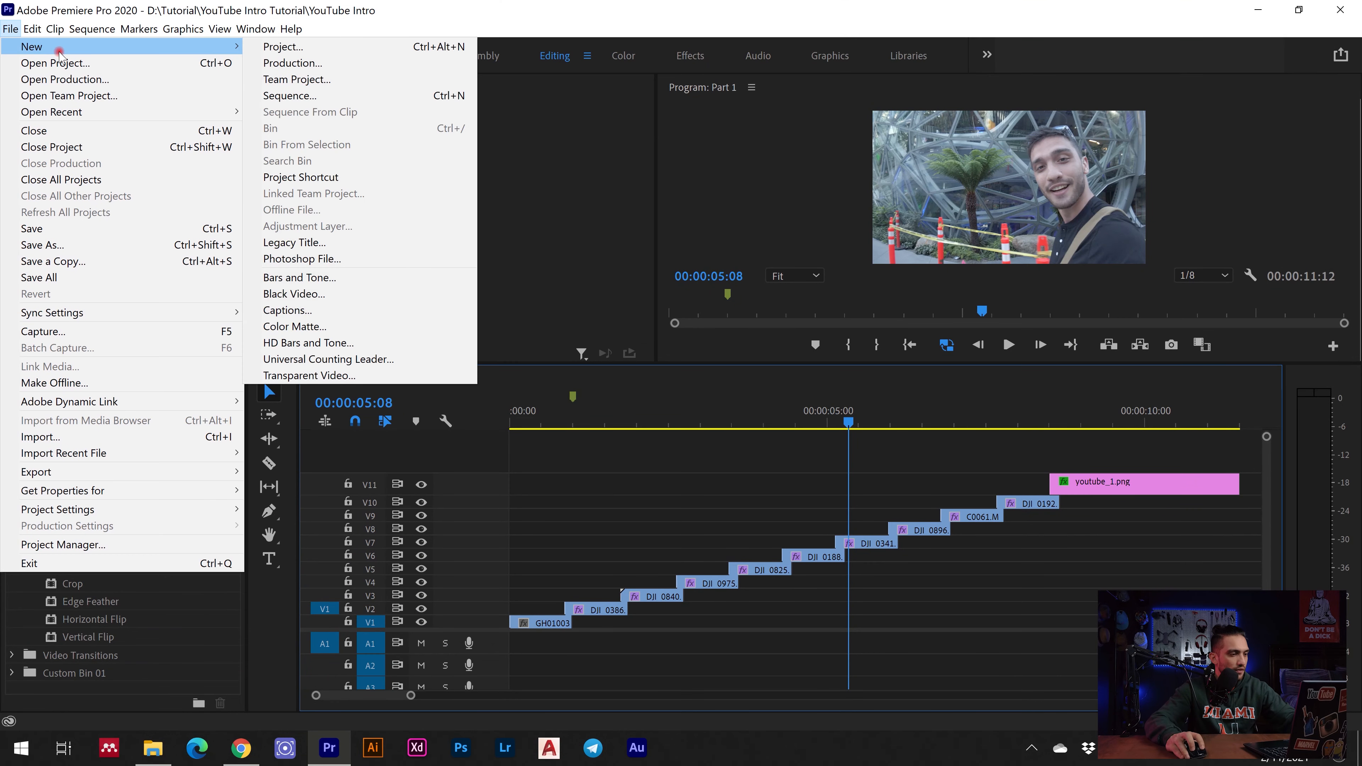
click(278, 95)
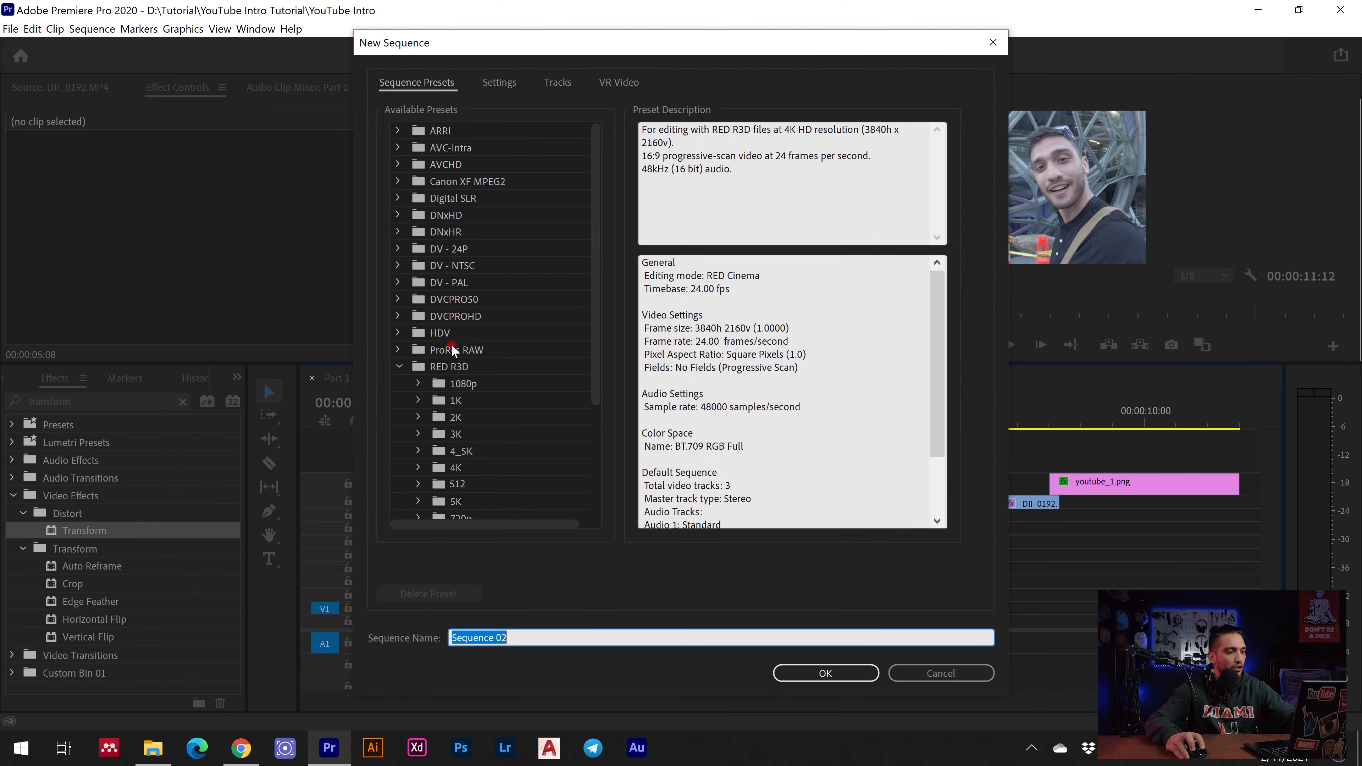
text(Par)
key(Return)
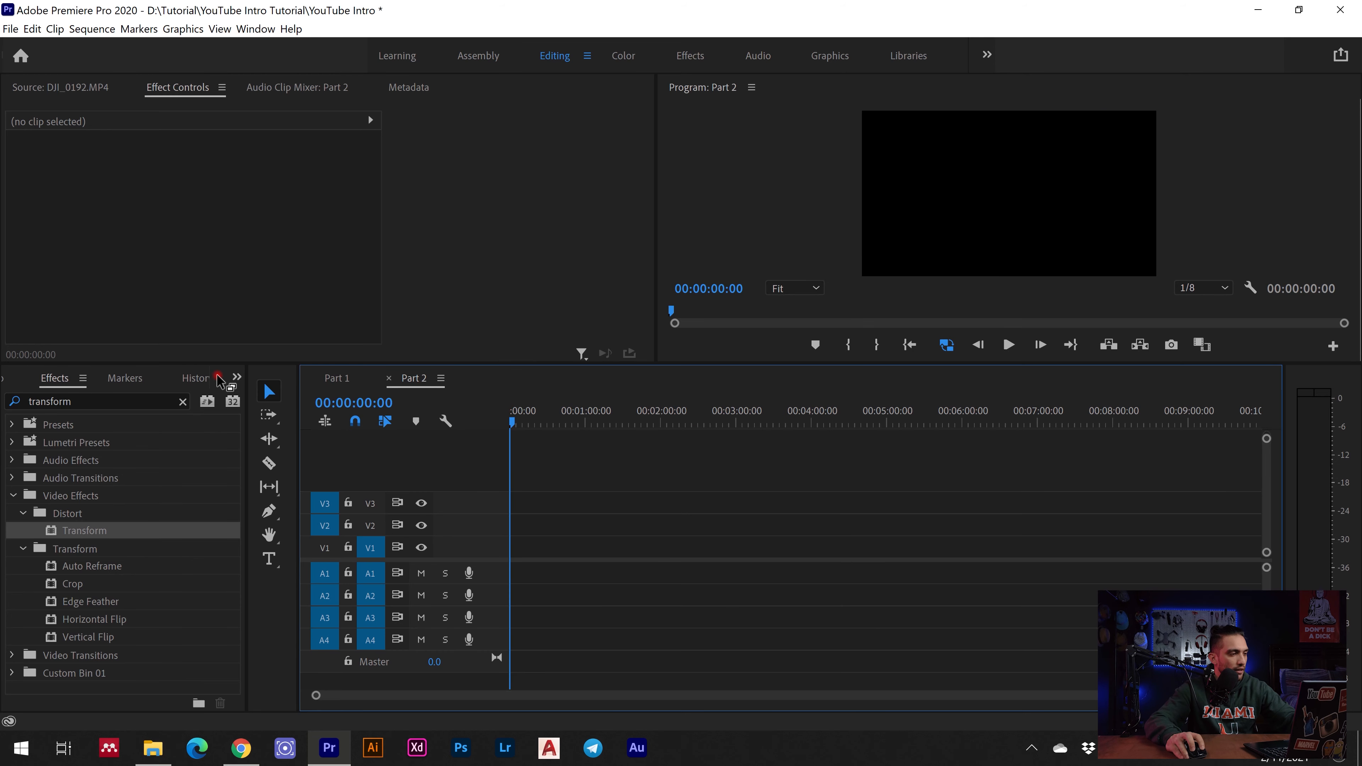
- Import the exported Part 1.mp4 from the YouTube Intro Tutorial folder into the project
click(236, 378)
click(252, 398)
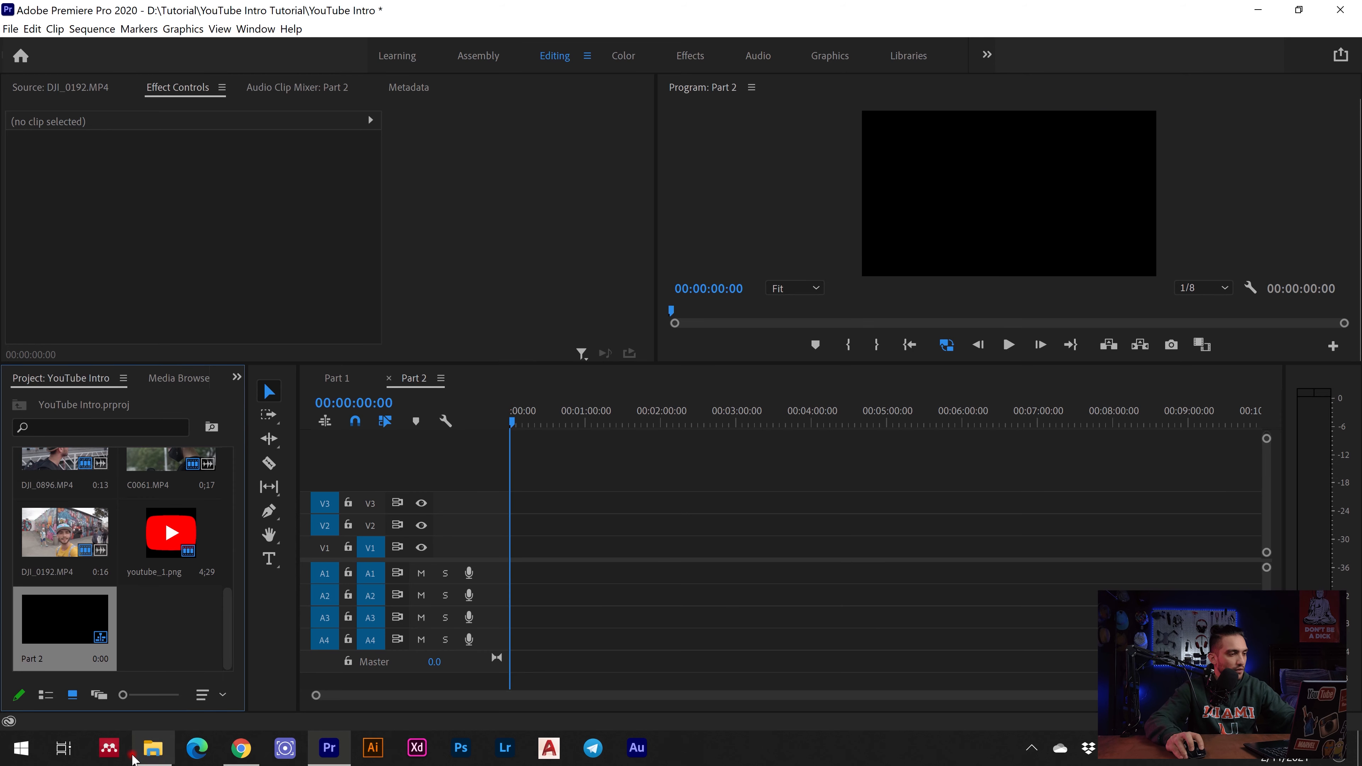
click(142, 747)
drag(383, 508, 166, 631)
click(245, 203)
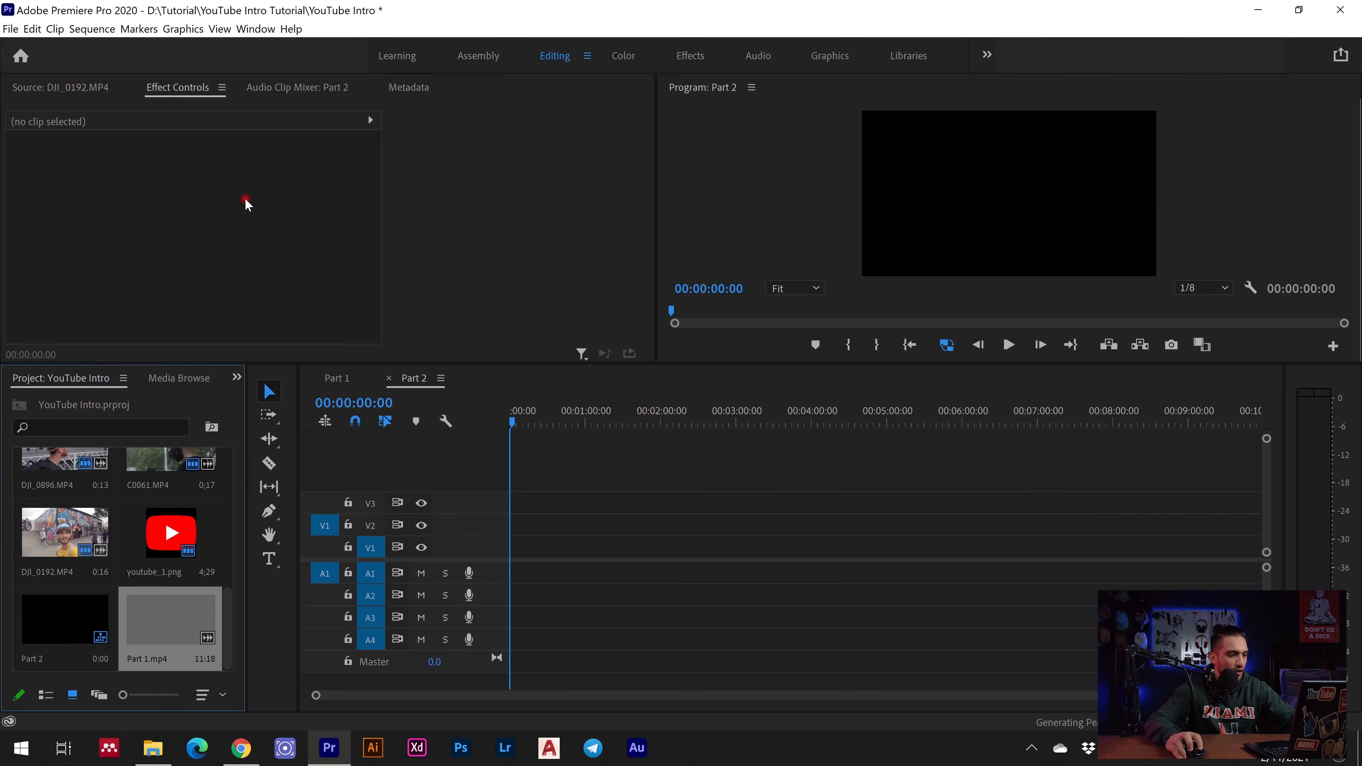
- Place Part 1.mp4 at the start of the Part 2 sequence with its video on track V2
drag(366, 541, 514, 548)
drag(1233, 696, 826, 678)
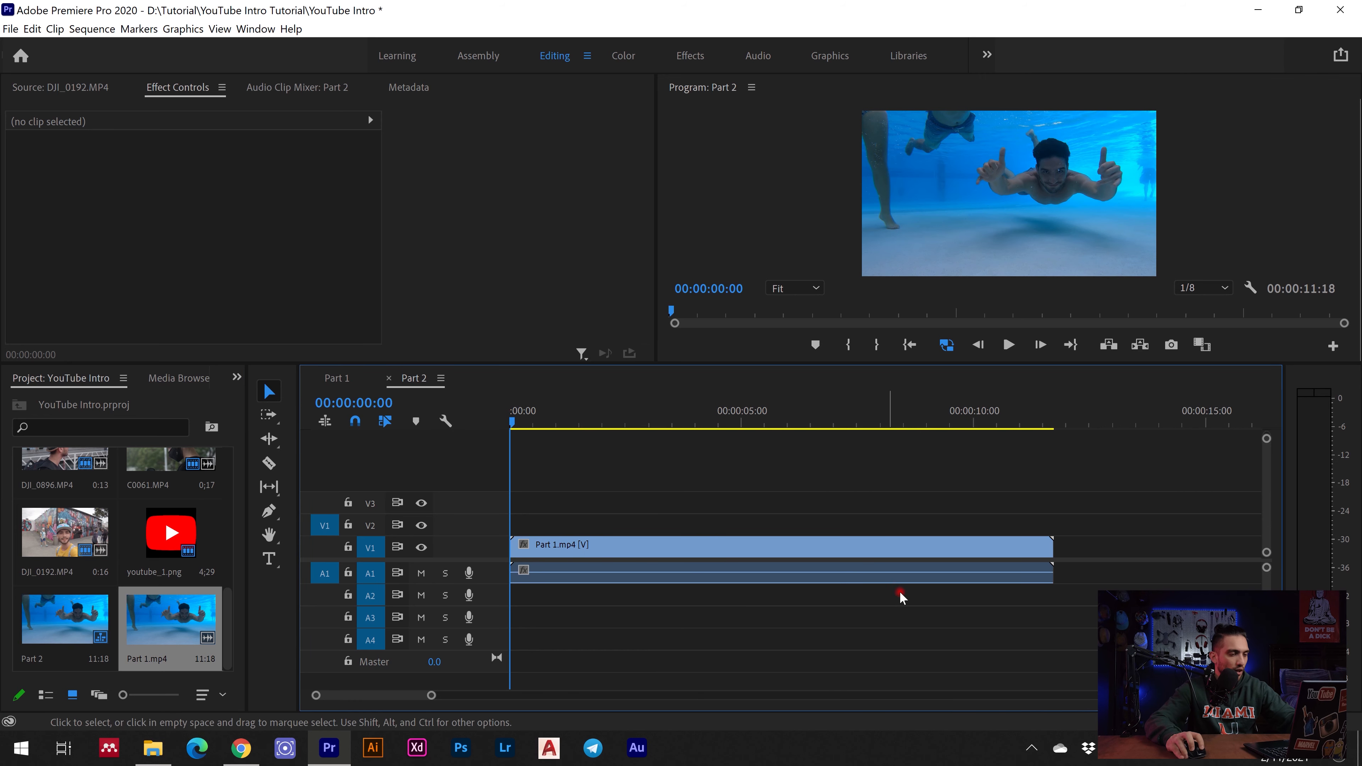
drag(901, 547, 874, 516)
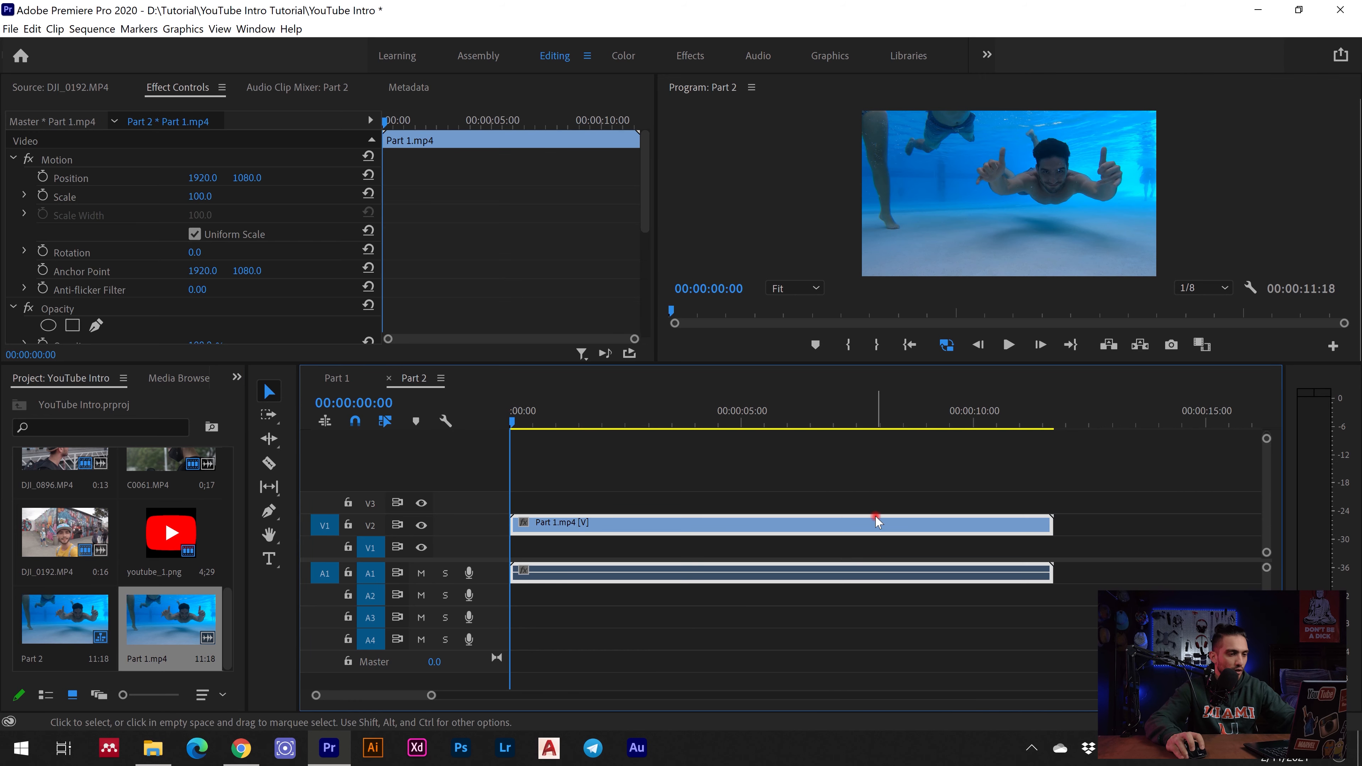
- Unlink the audio from Part 1.mp4 in the sequence and delete it
right_click(876, 521)
click(901, 243)
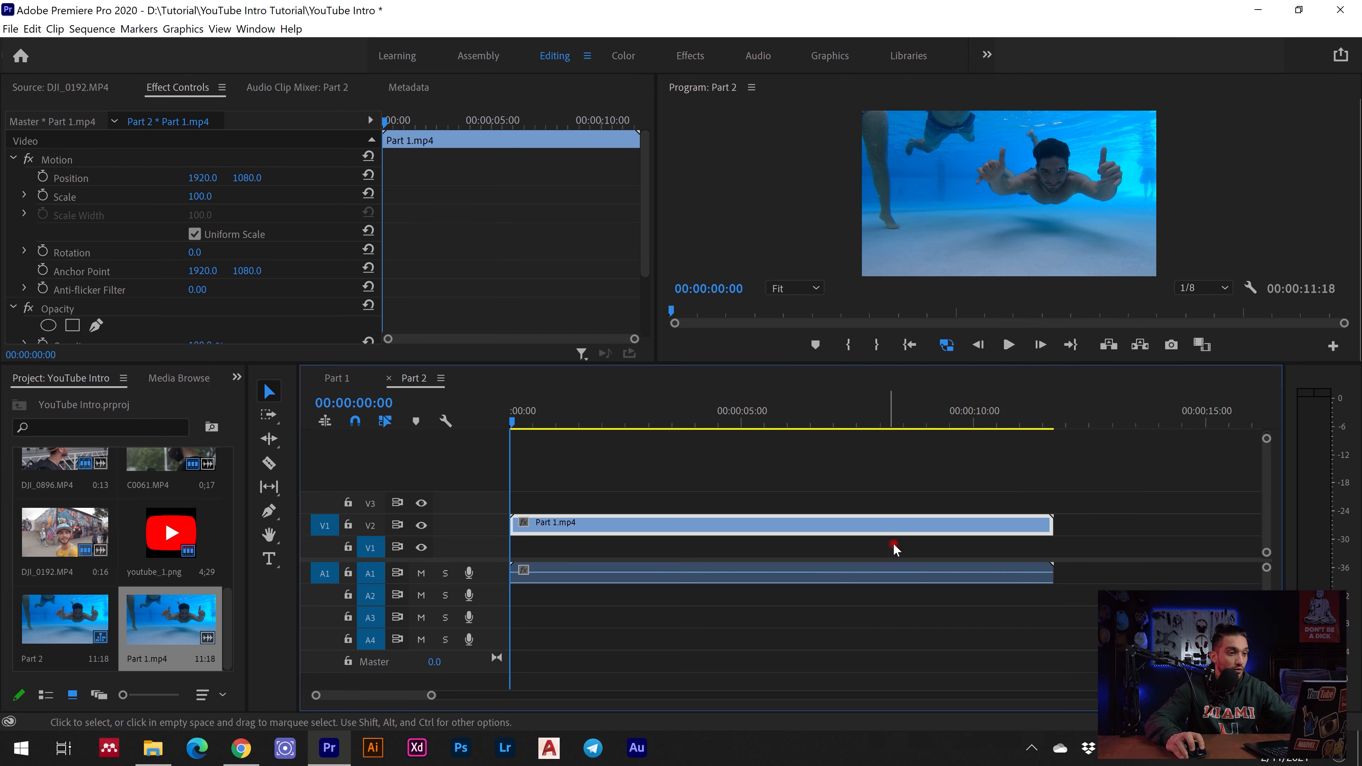
click(903, 577)
key(Delete)
- Place youtube_1.png on track V3 above Part 1.mp4, covering the clip's full length
click(172, 547)
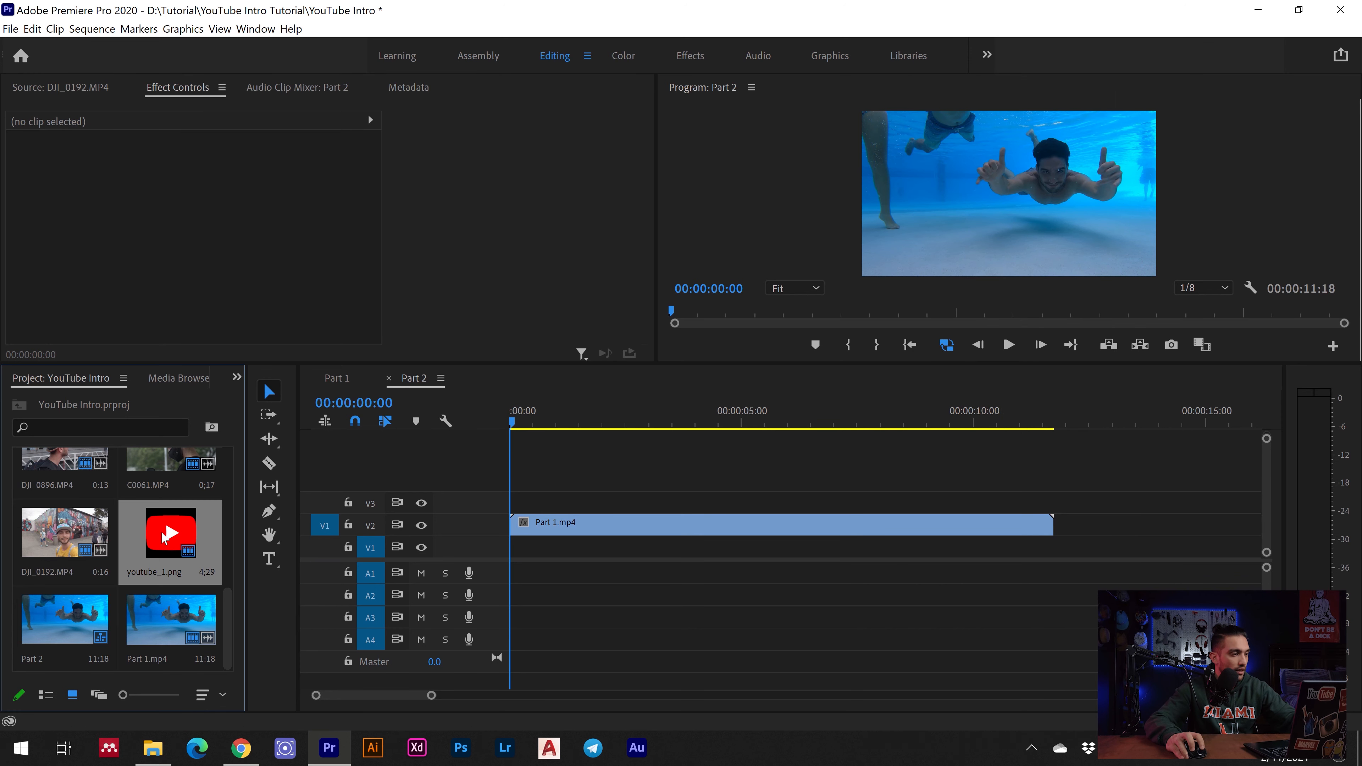
drag(171, 547, 745, 499)
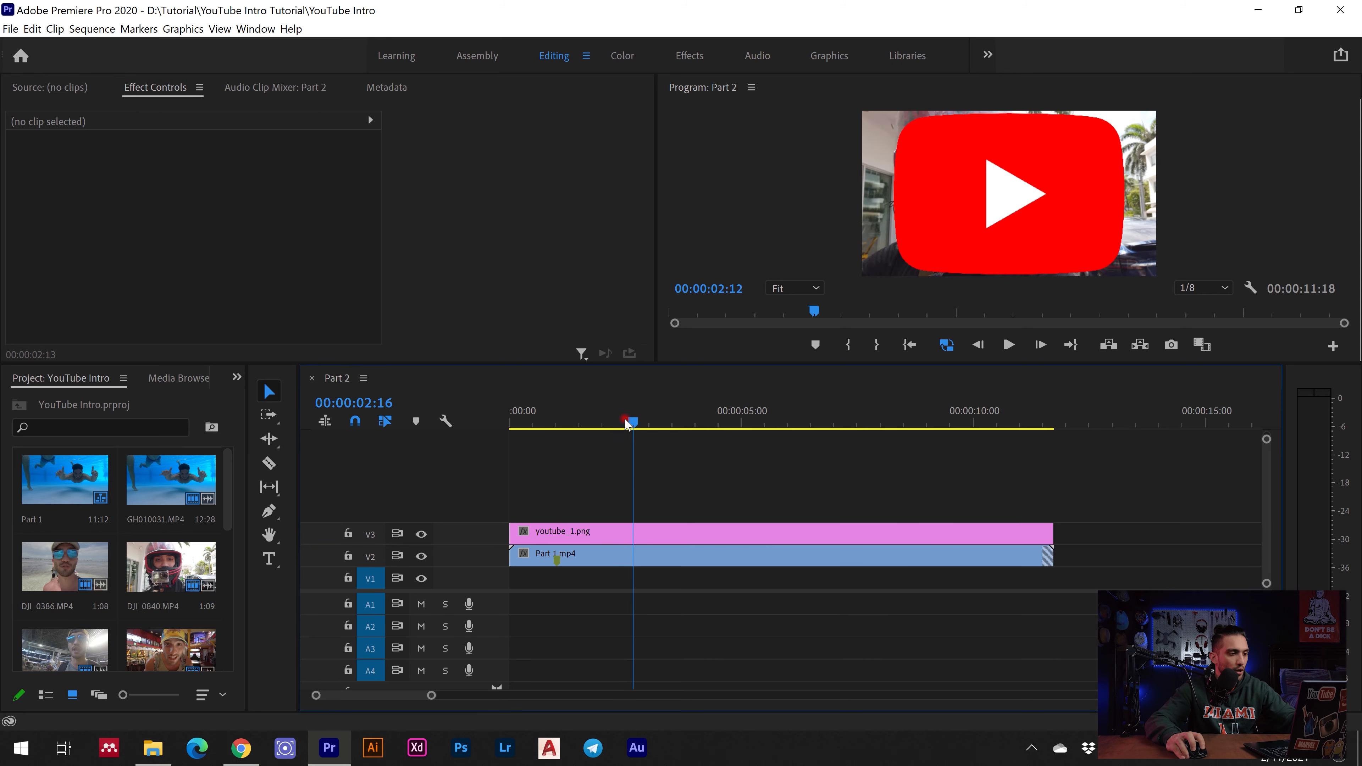
- Draw a rectangle covering the whole frame at 00:00:02:10 and move it to position 1862, 1017
drag(624, 421, 621, 421)
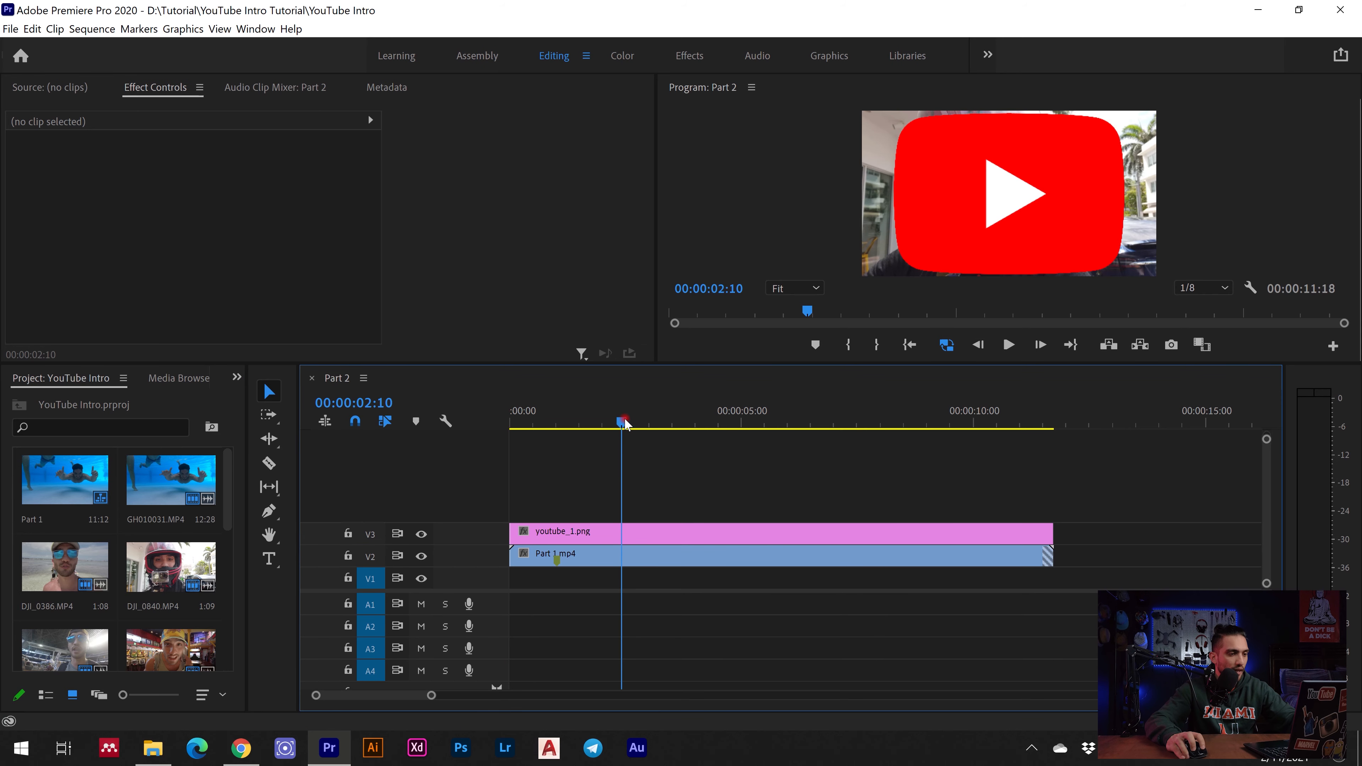
click(270, 512)
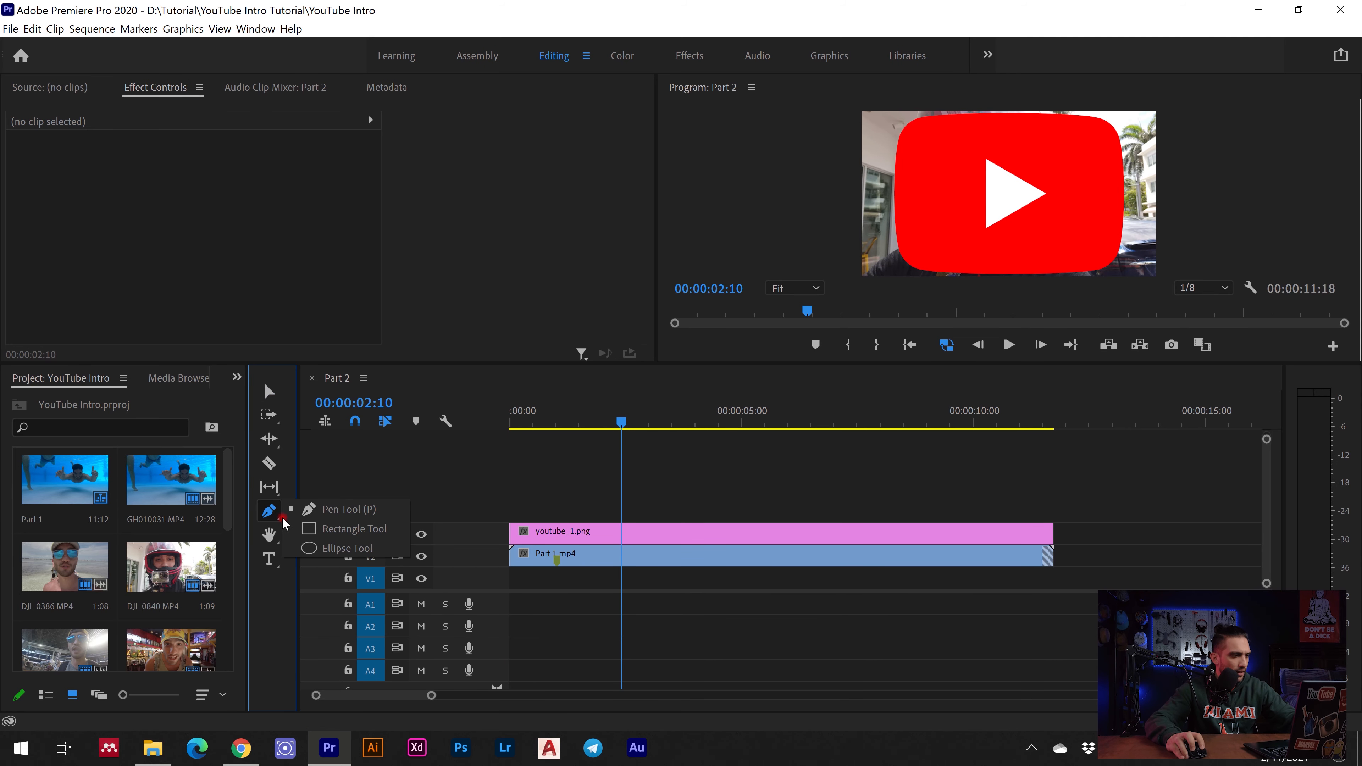
click(337, 528)
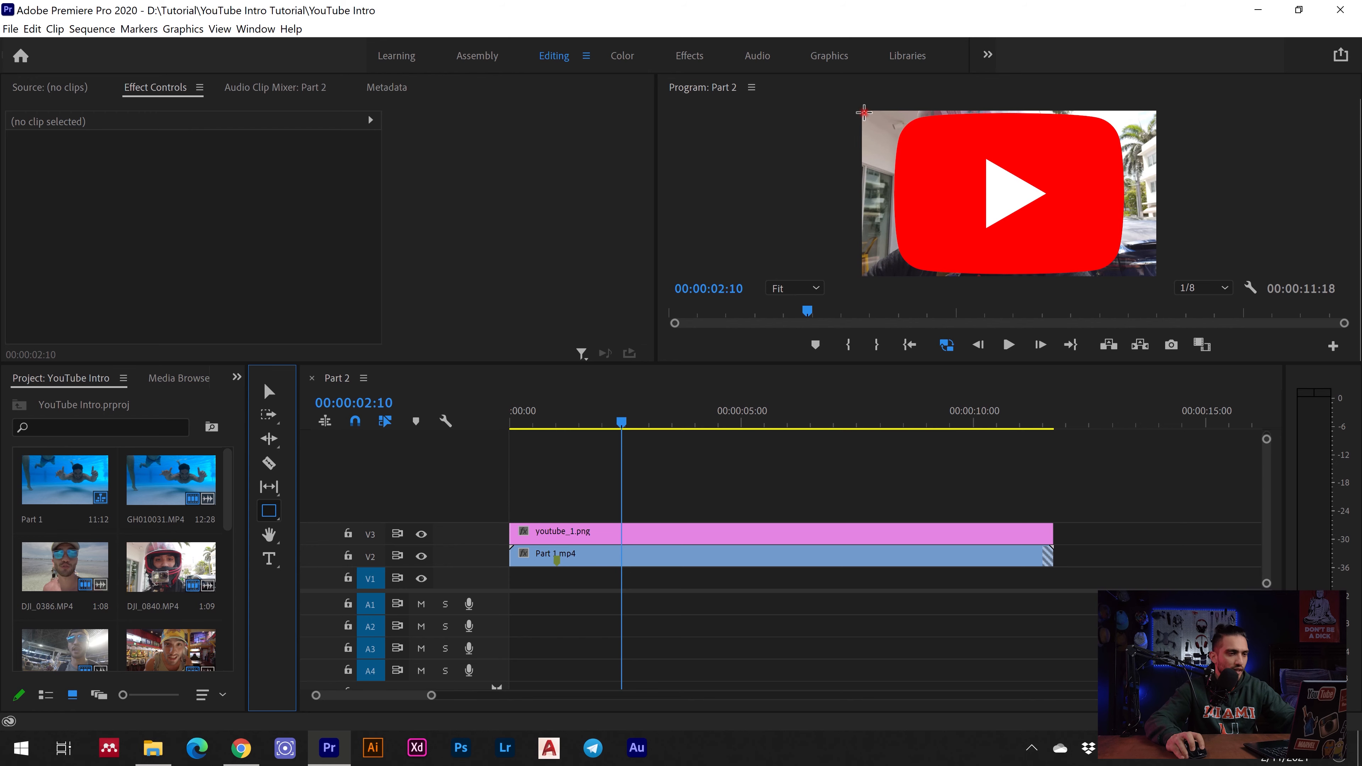
mouse_move(863, 112)
mouse_down()
mouse_move(1026, 232)
mouse_move(1175, 292)
mouse_up()
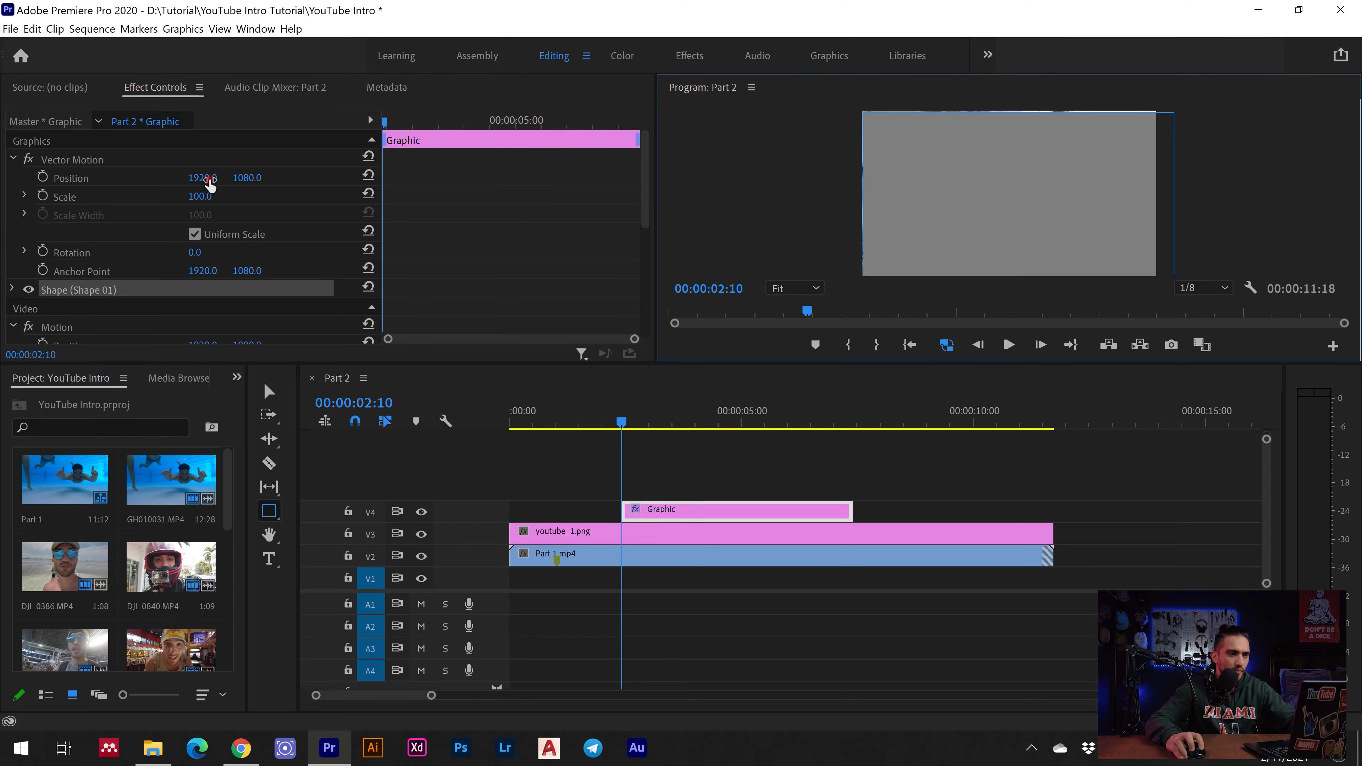
drag(207, 178, 175, 177)
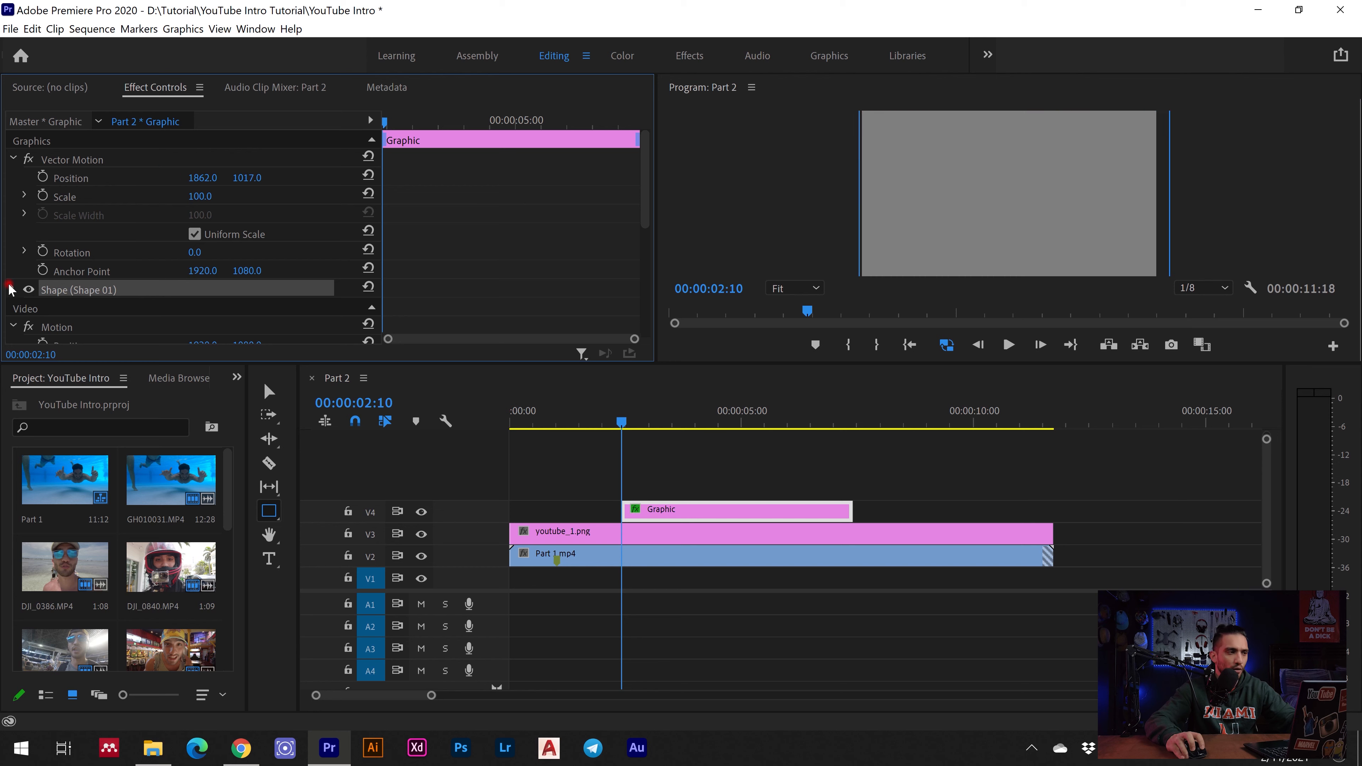
- Change the rectangle's fill to the dark grey 2E2E2E
scroll(43, 304, down, 3)
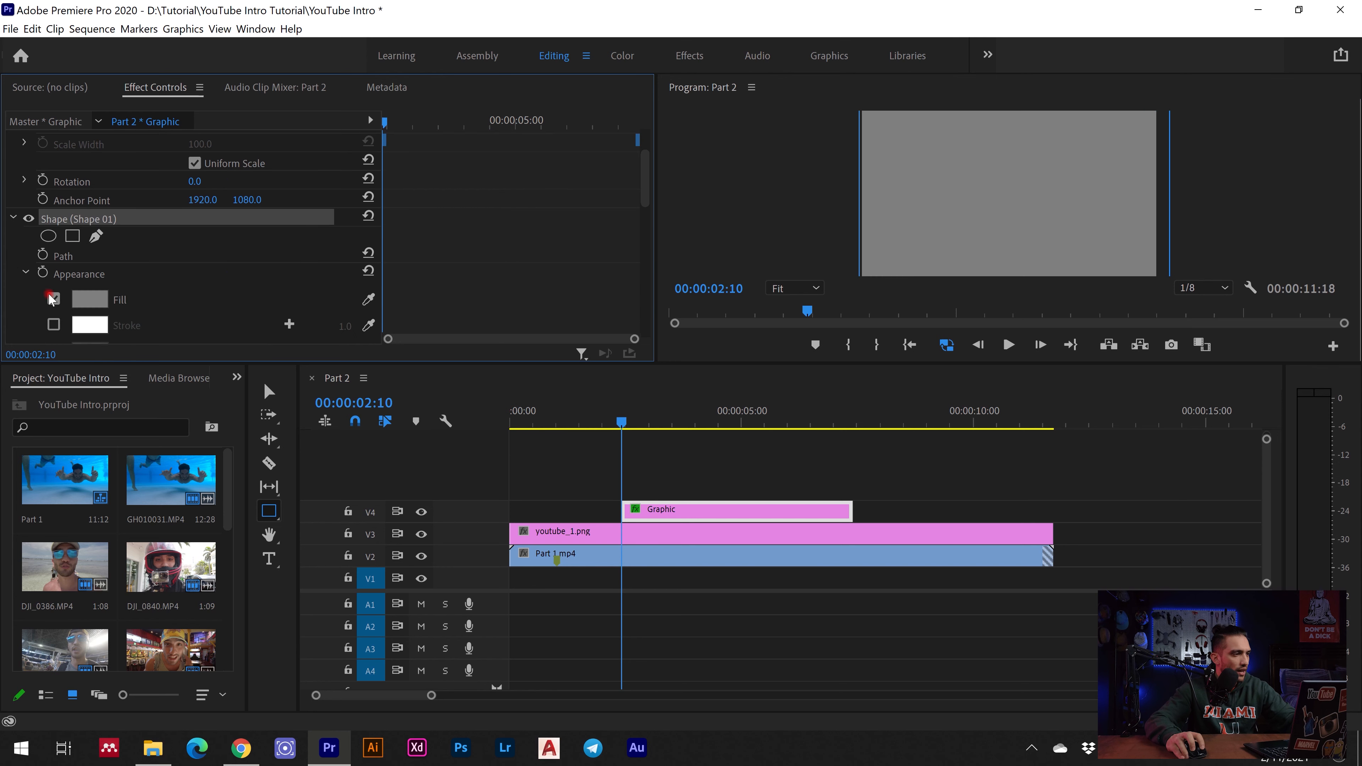
click(90, 299)
drag(639, 456, 591, 423)
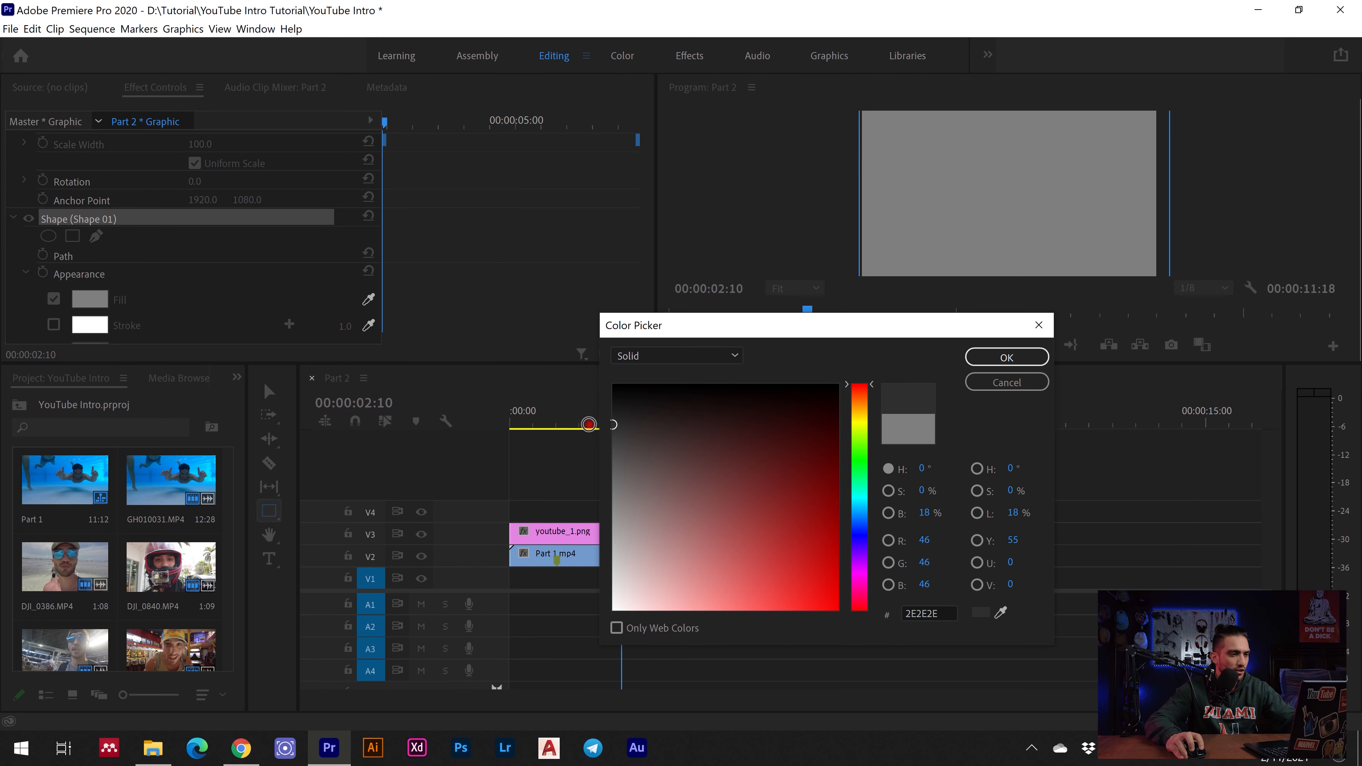
click(997, 357)
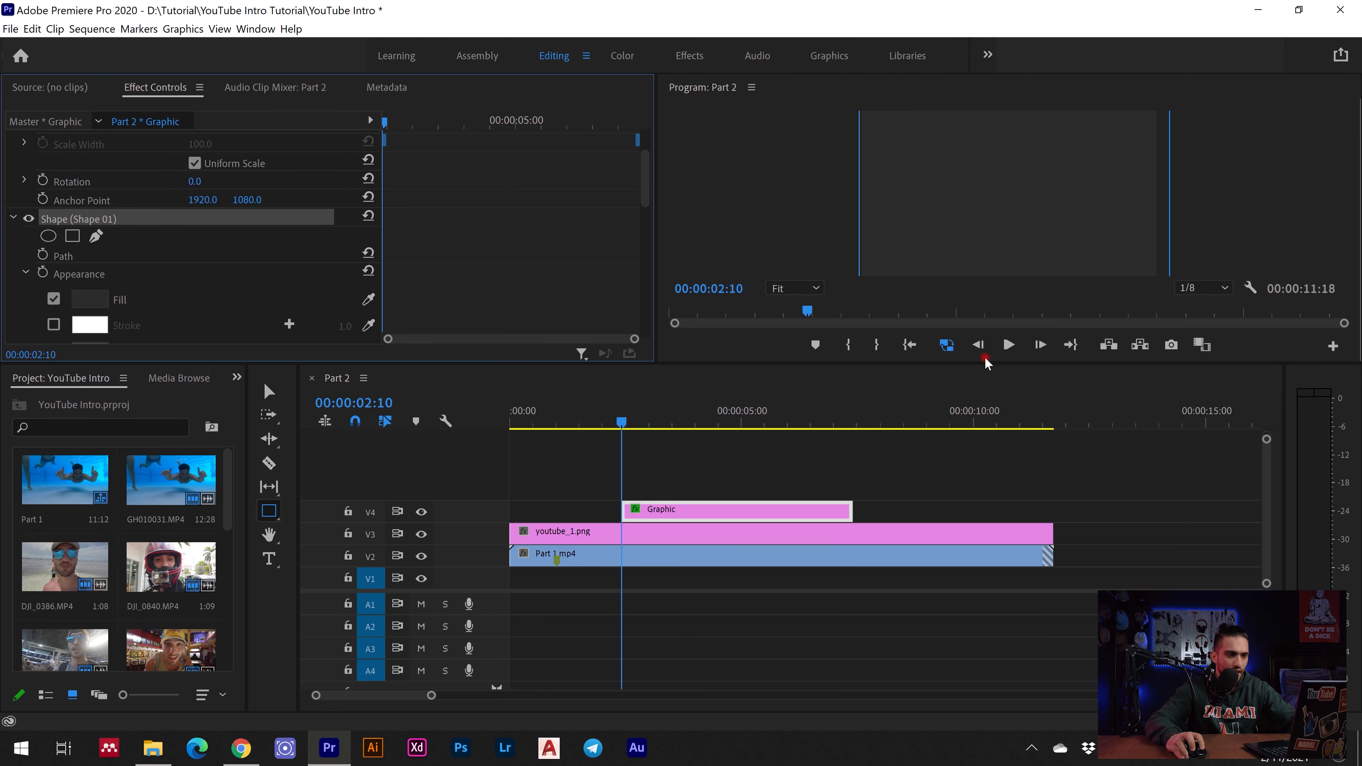
- Move the rectangle graphic to track V1 and stretch it from the sequence start to about 00:00:11:11
drag(713, 510, 719, 578)
drag(591, 579, 510, 578)
drag(858, 578, 1037, 574)
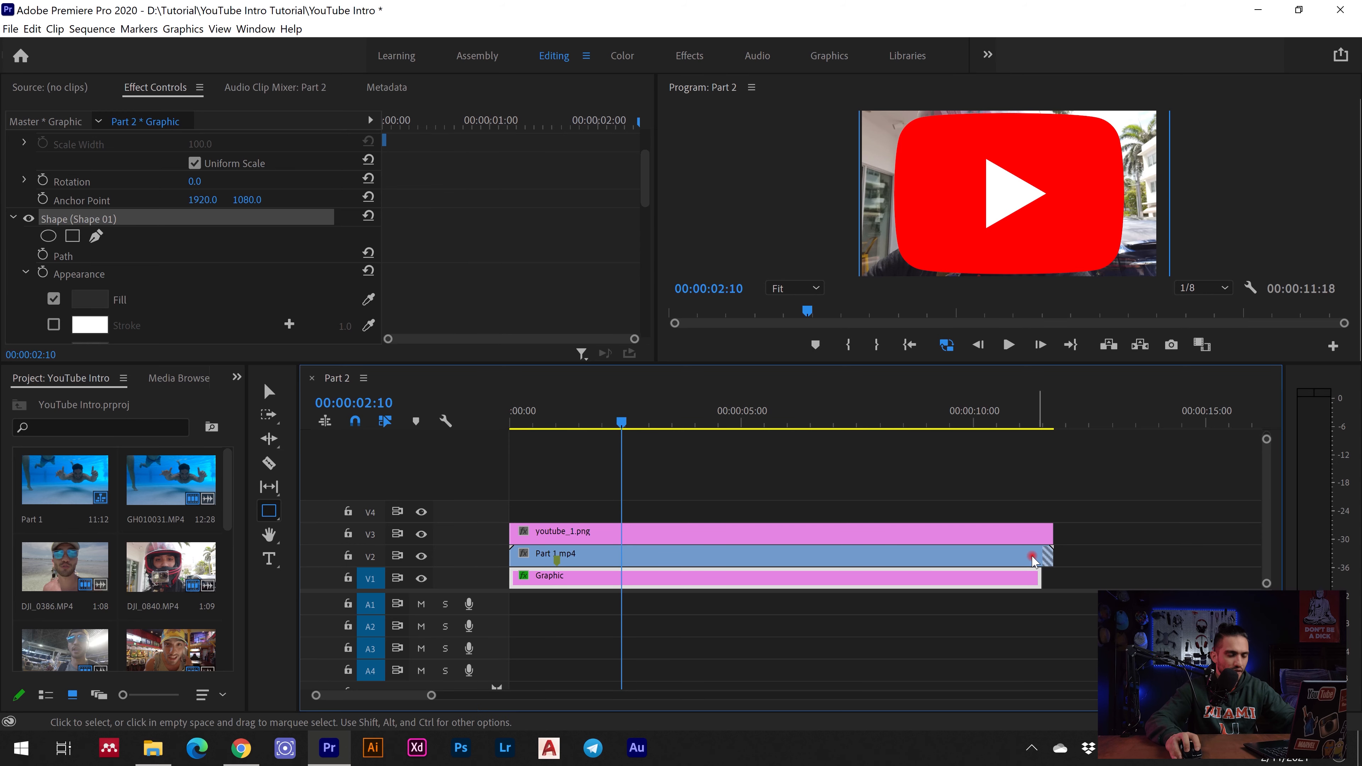
- Trim the ends of Part 1.mp4 and youtube_1.png so both finish level with the graphic on track V1
click(1041, 562)
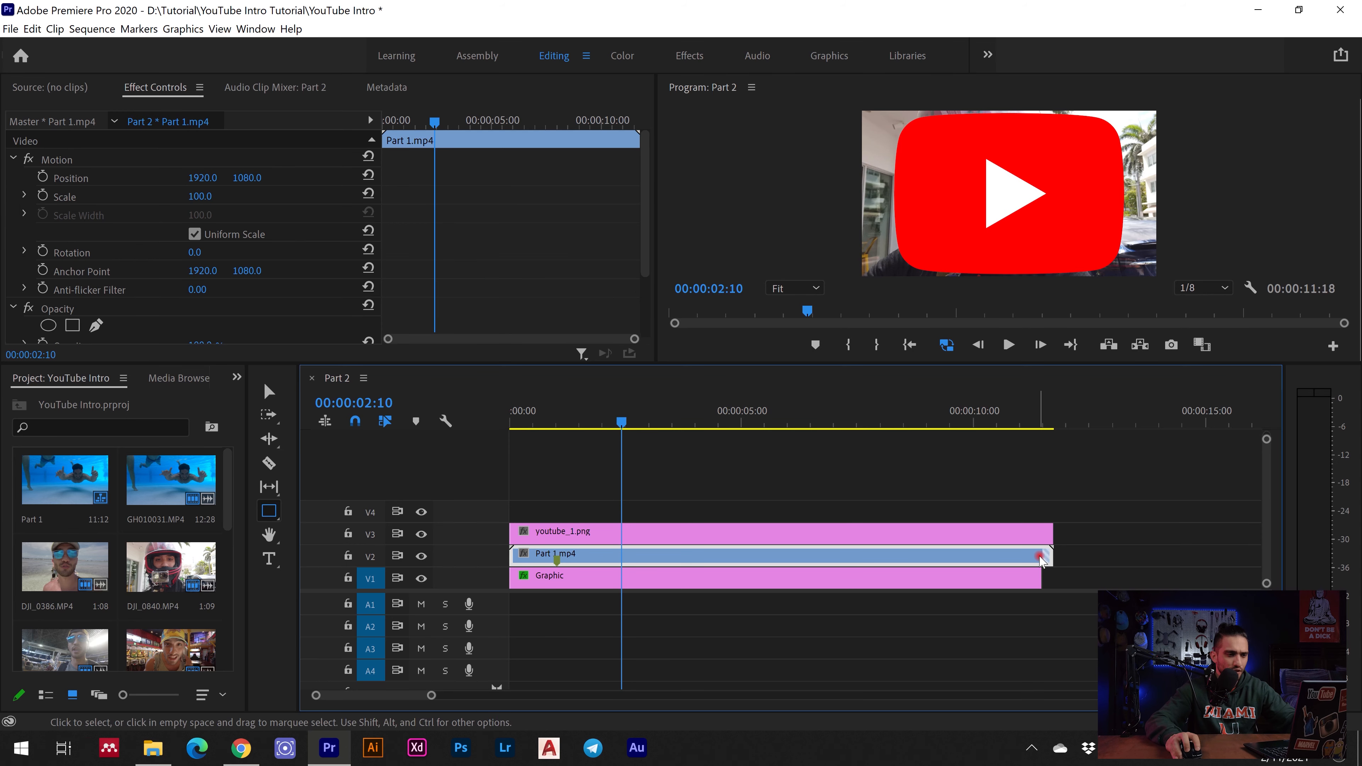
double_click(1040, 561)
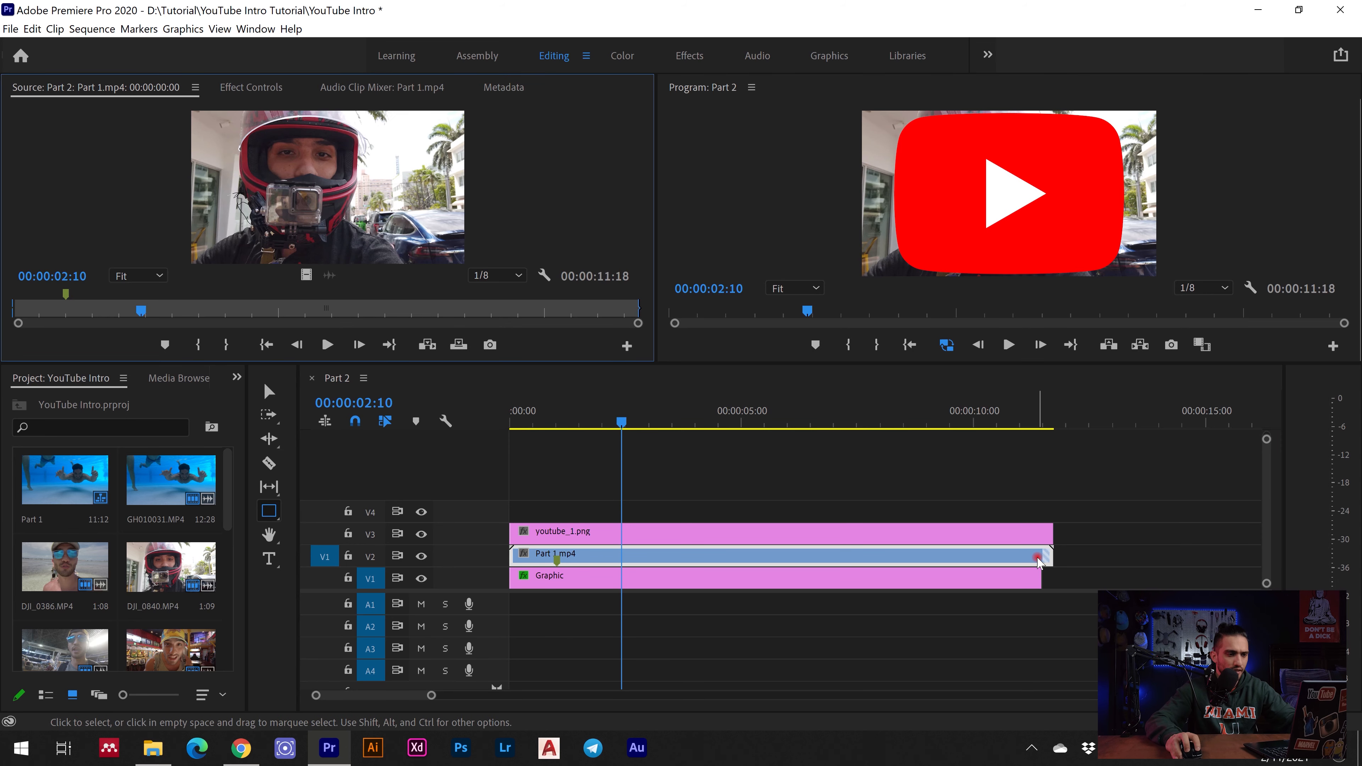
click(1036, 425)
drag(1045, 427, 1043, 427)
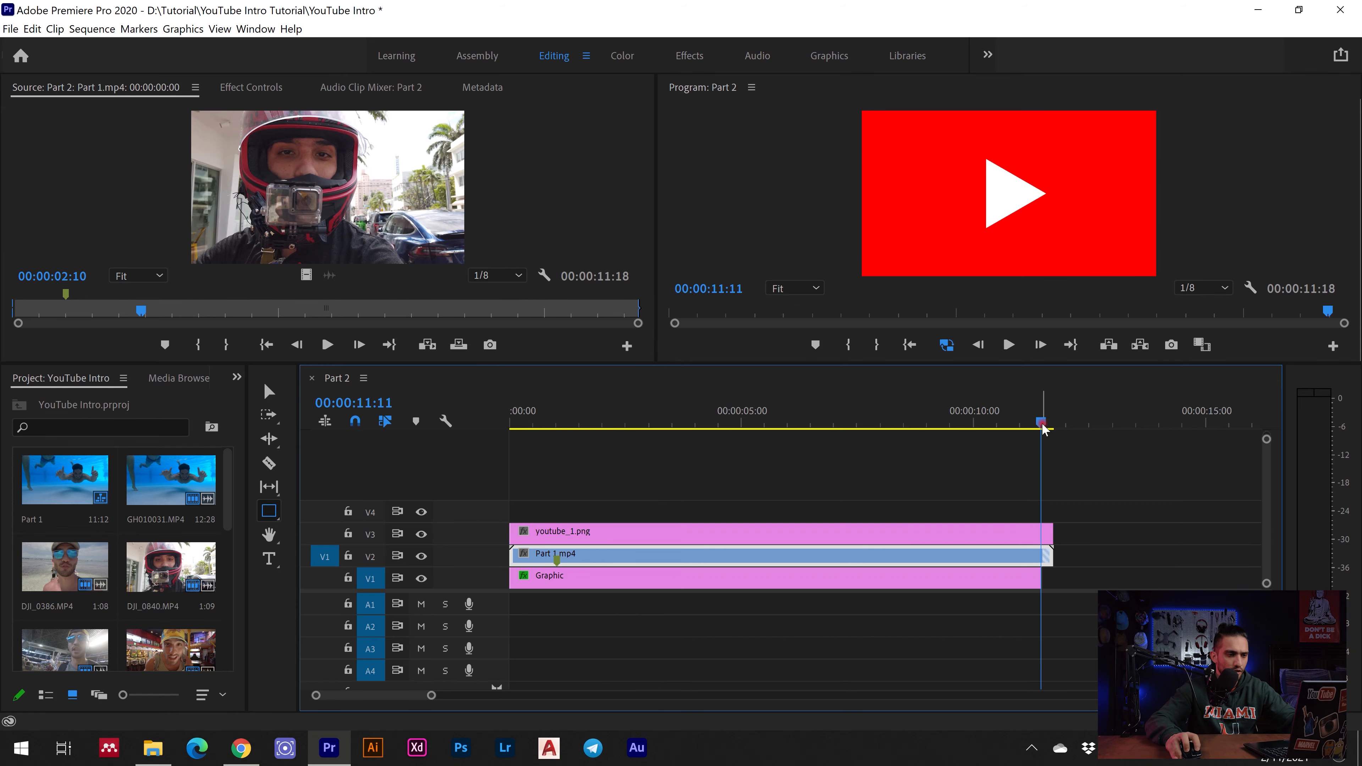
drag(1048, 556, 1039, 537)
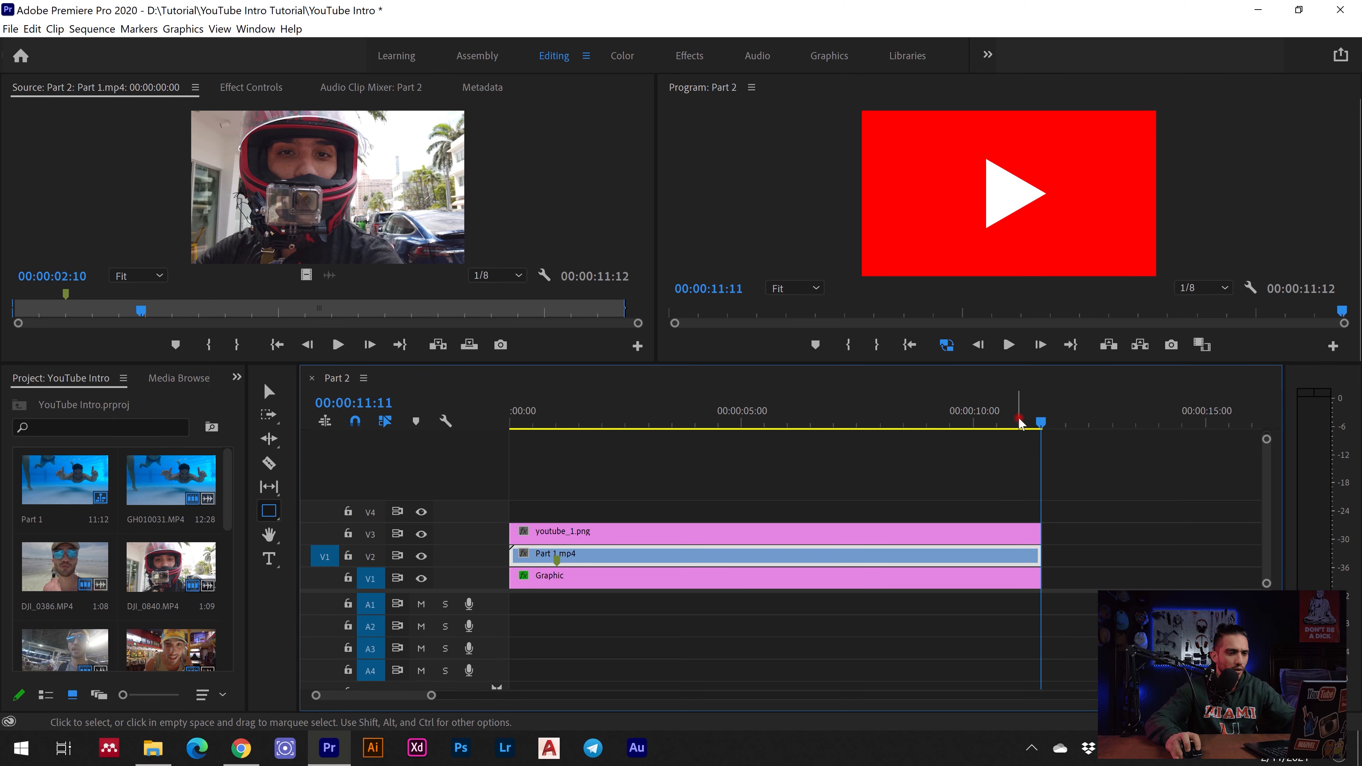
- Return to the sequence start, search the effects for "key" and select Track Matte Key
mouse_move(1019, 419)
mouse_down()
mouse_move(1043, 424)
mouse_move(611, 477)
mouse_move(512, 415)
mouse_up()
click(575, 534)
click(275, 545)
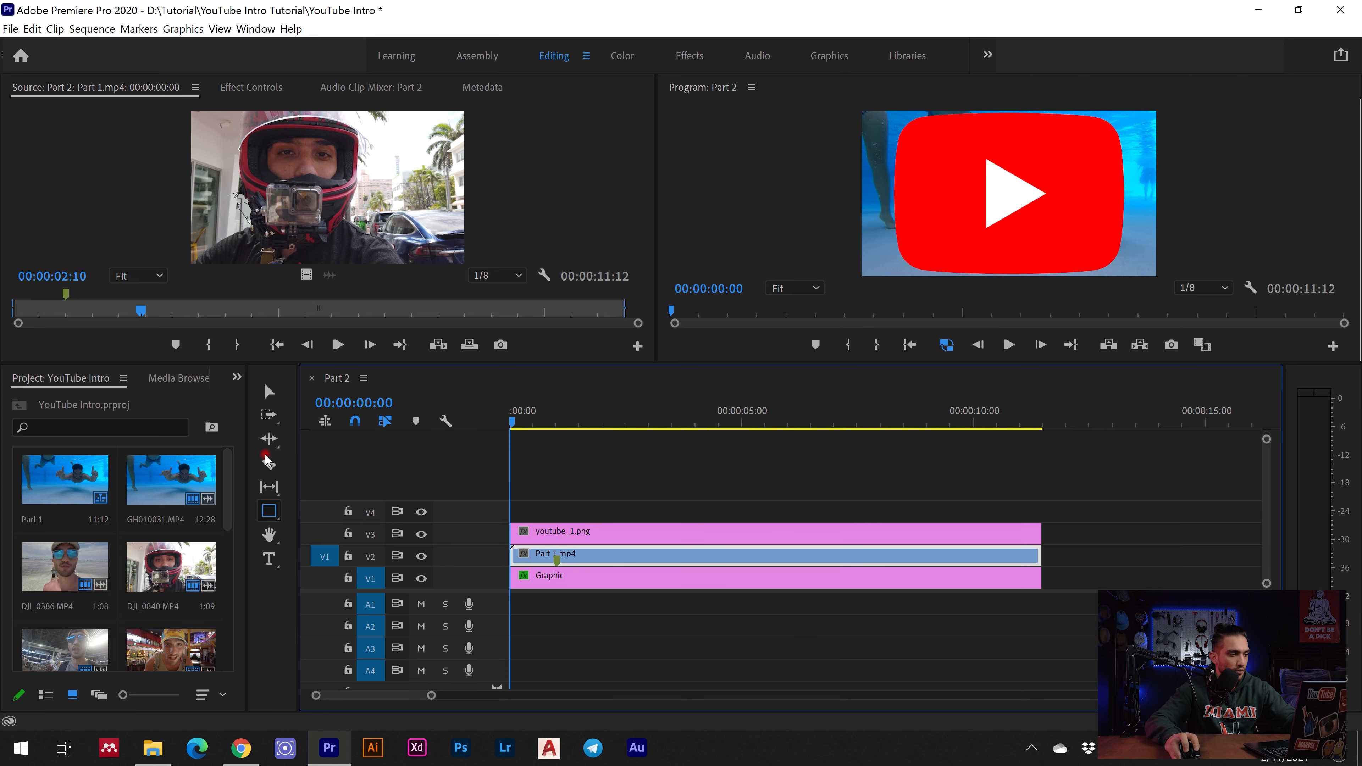
click(239, 378)
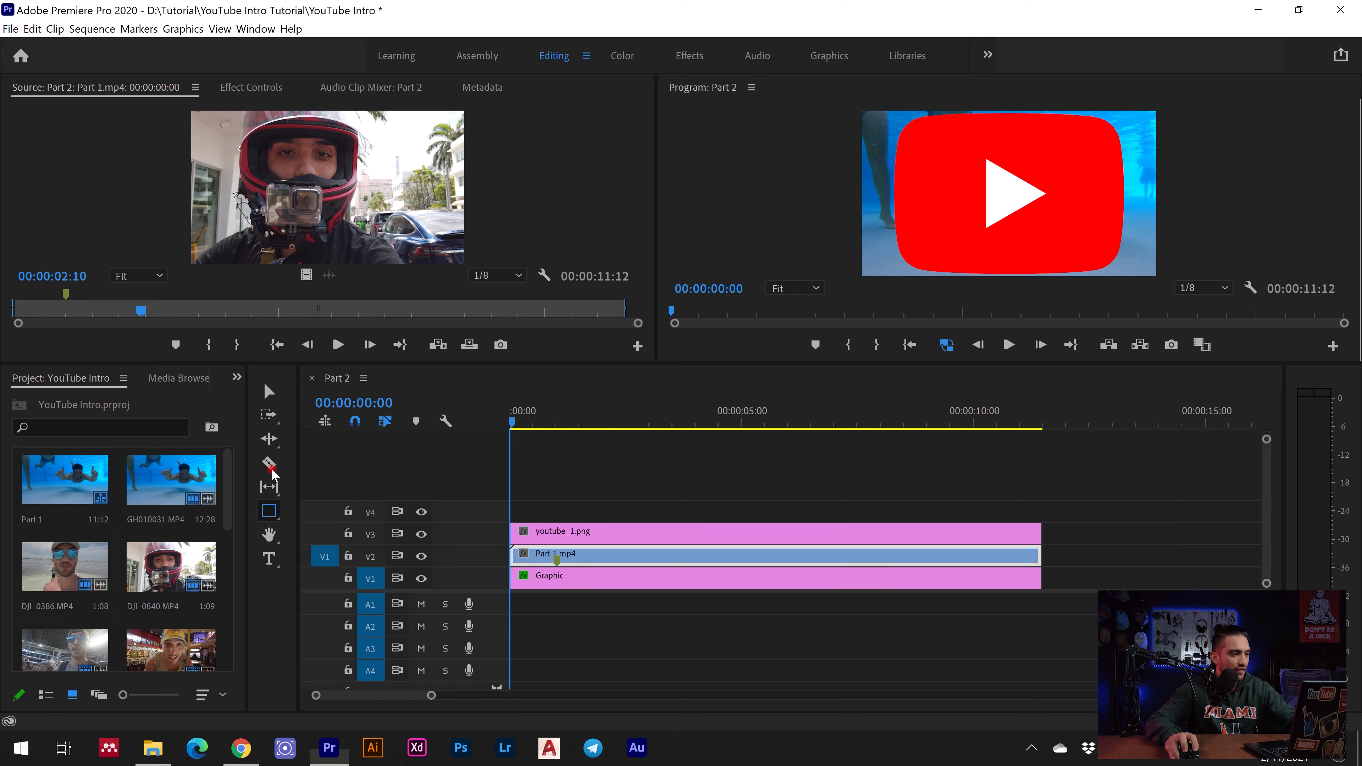
click(230, 465)
click(154, 400)
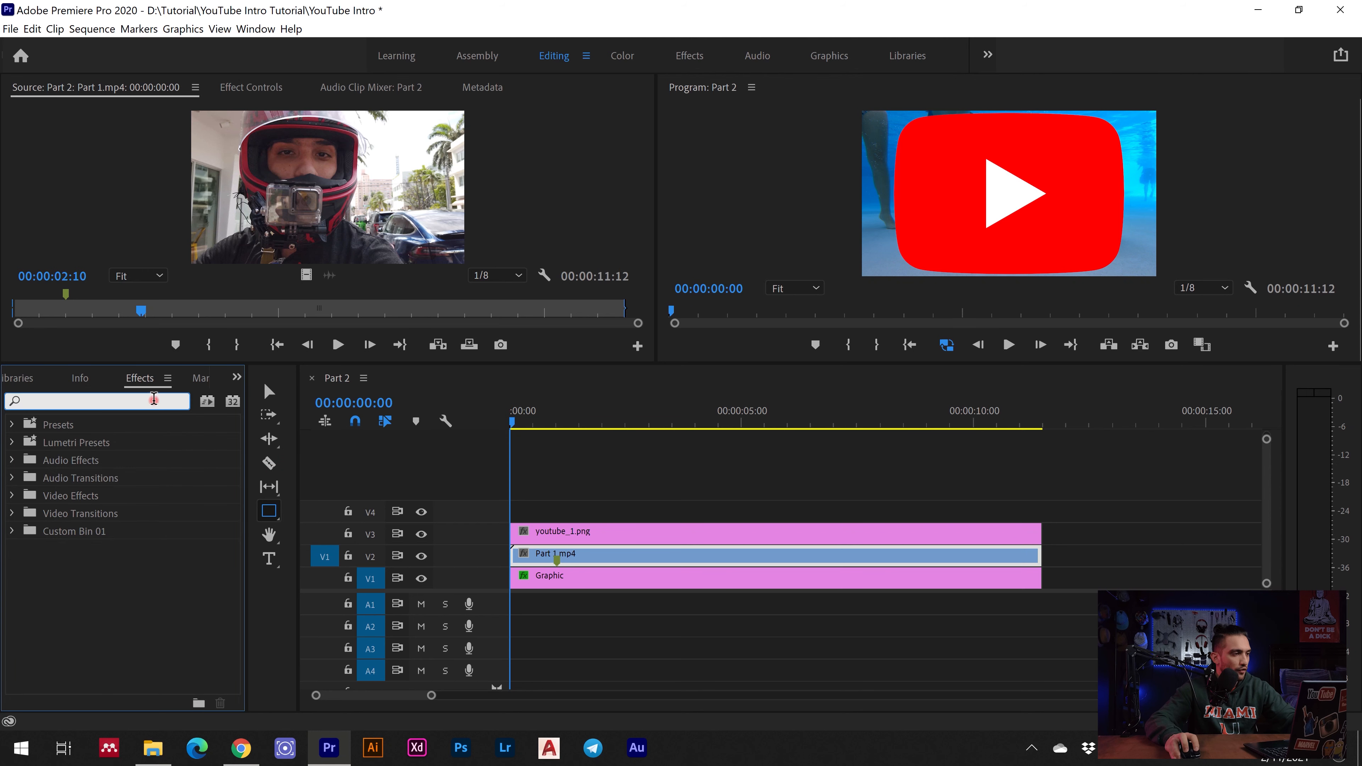
text(key)
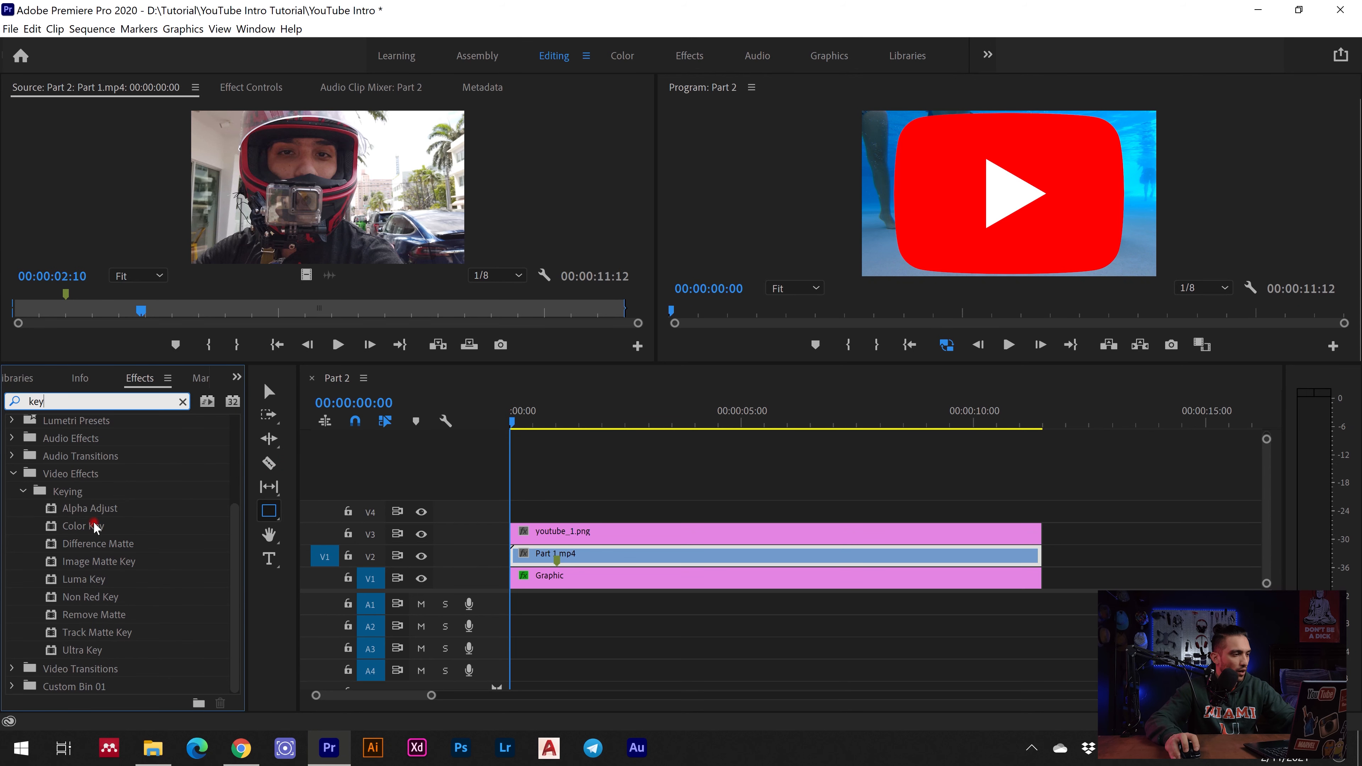
click(85, 635)
- Nest the Part 1.mp4 clip on track V2, keeping the default sequence name
right_click(597, 555)
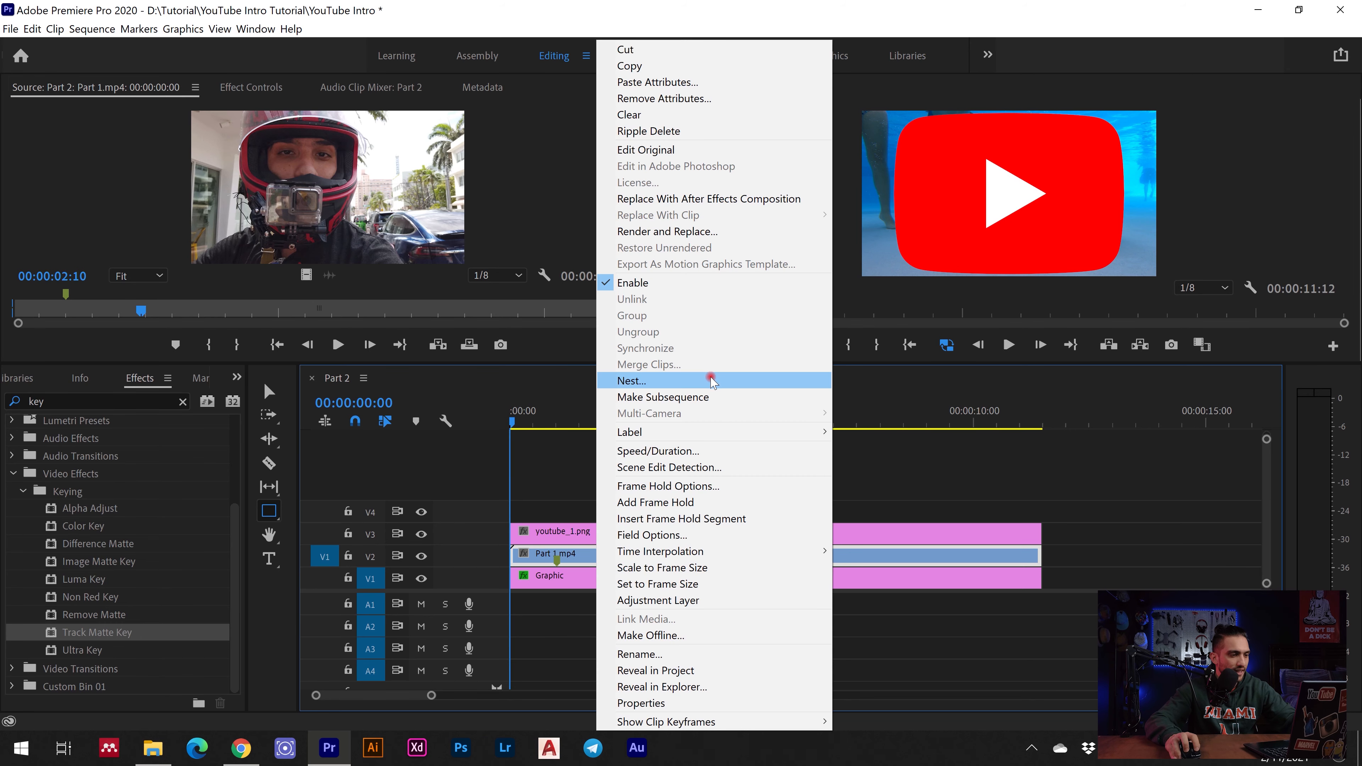
click(700, 380)
click(641, 390)
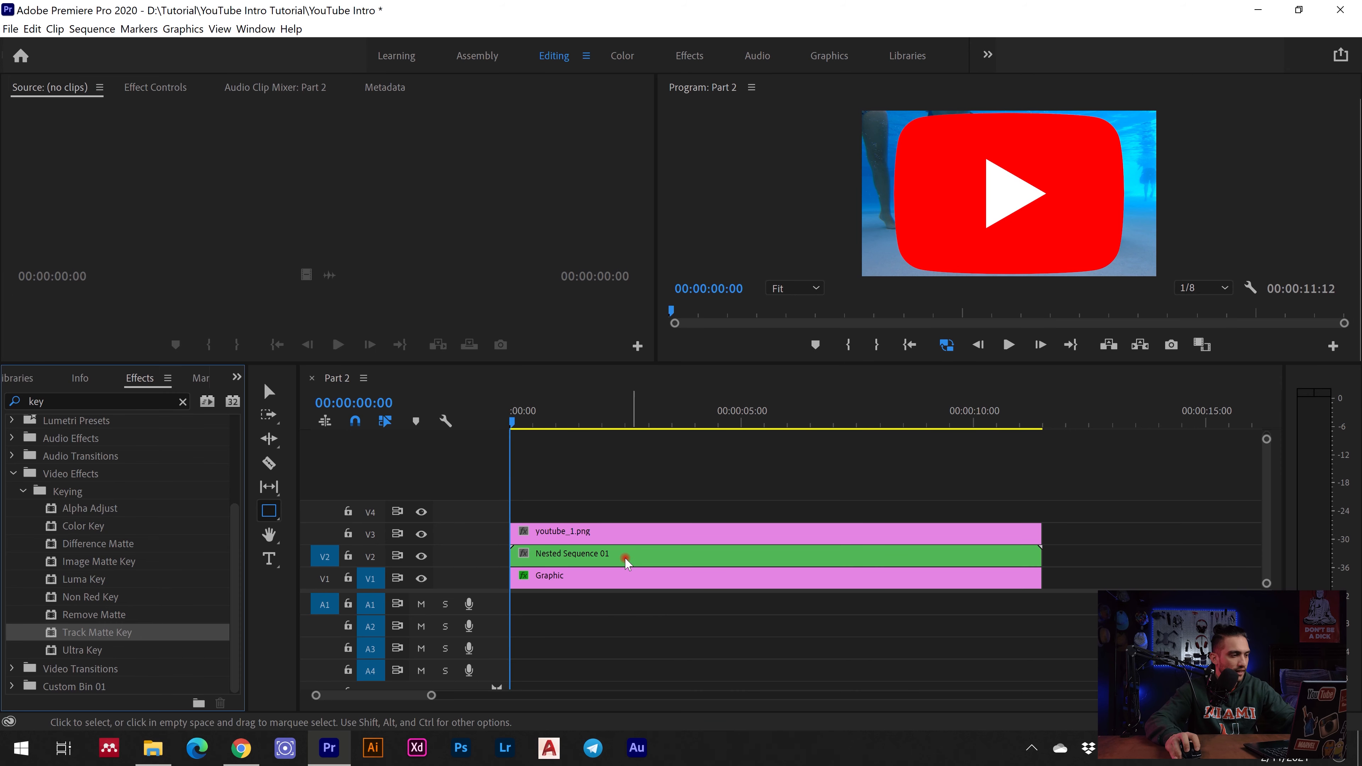
- Apply Track Matte Key to the nested clip on track V2 and set its Matte to Video 3
drag(485, 568, 543, 558)
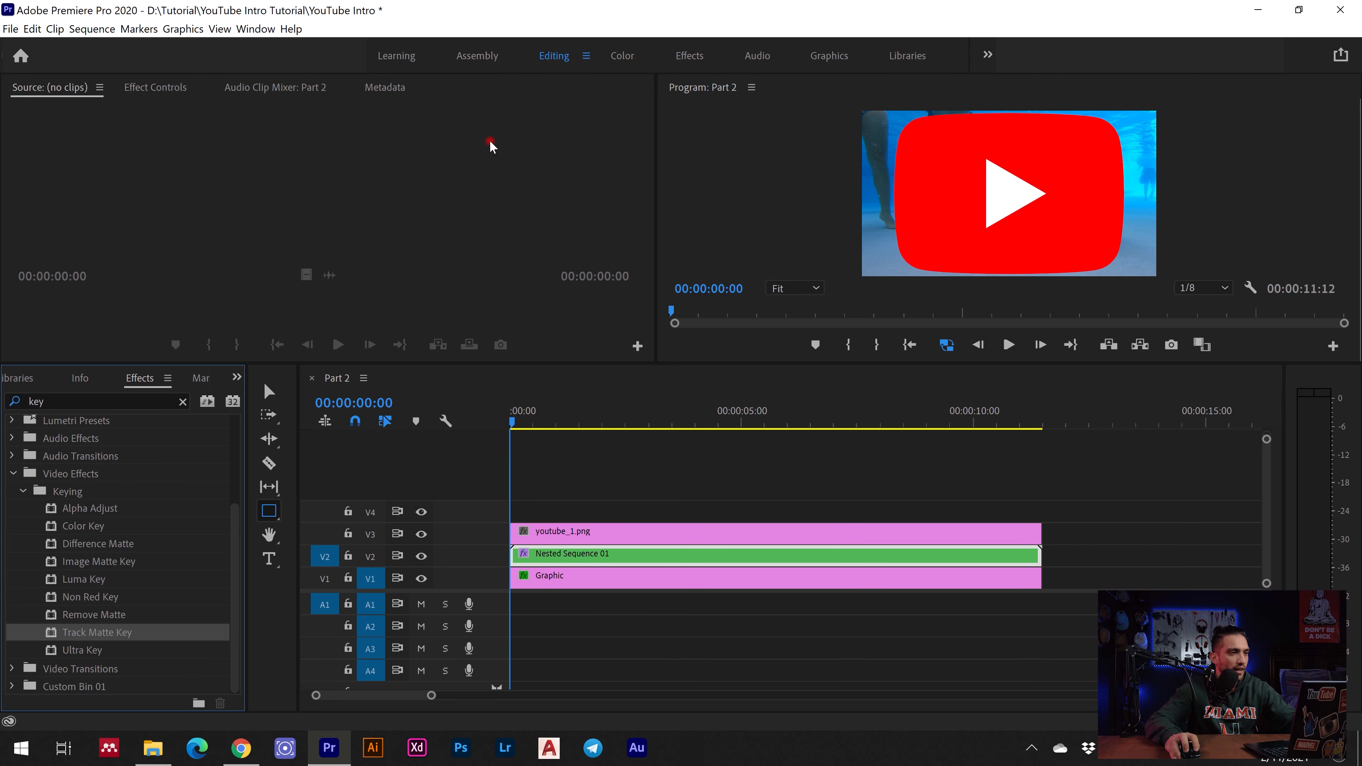
click(158, 89)
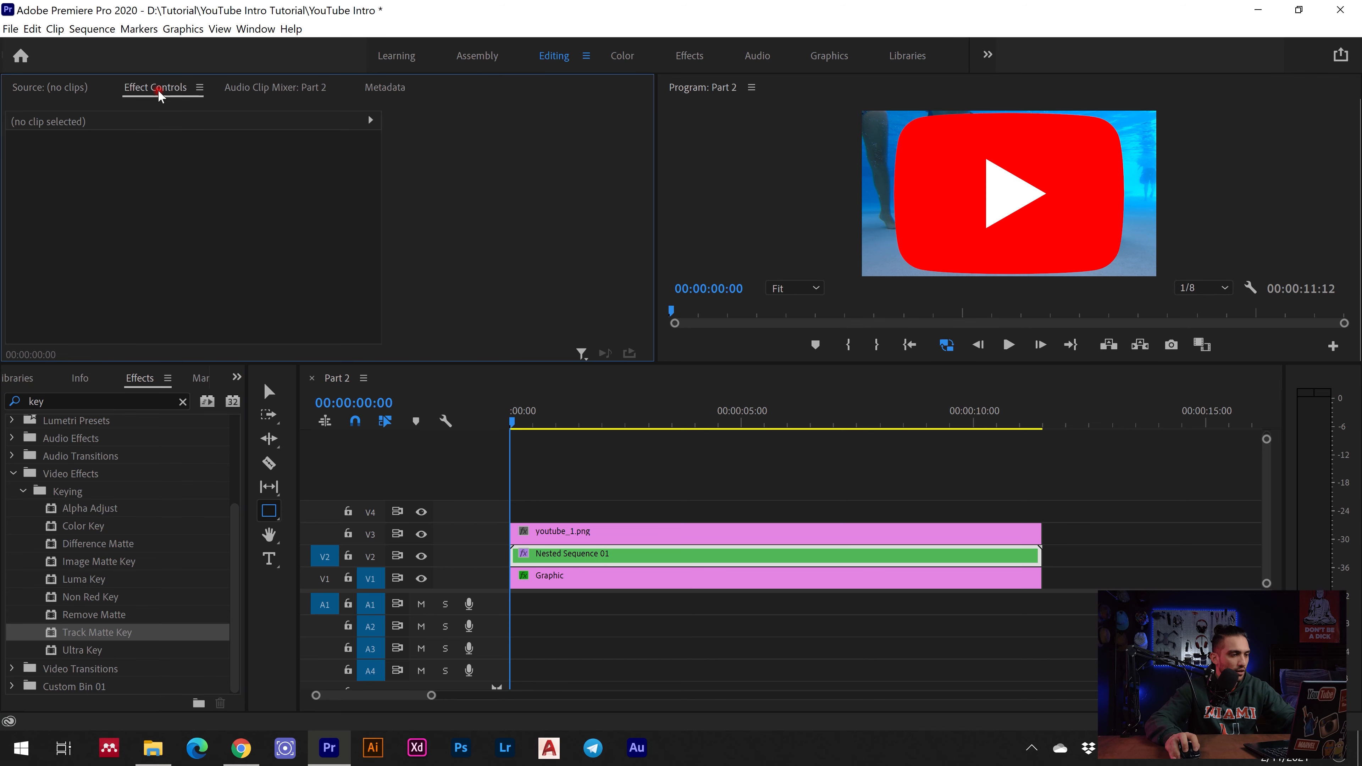
click(571, 557)
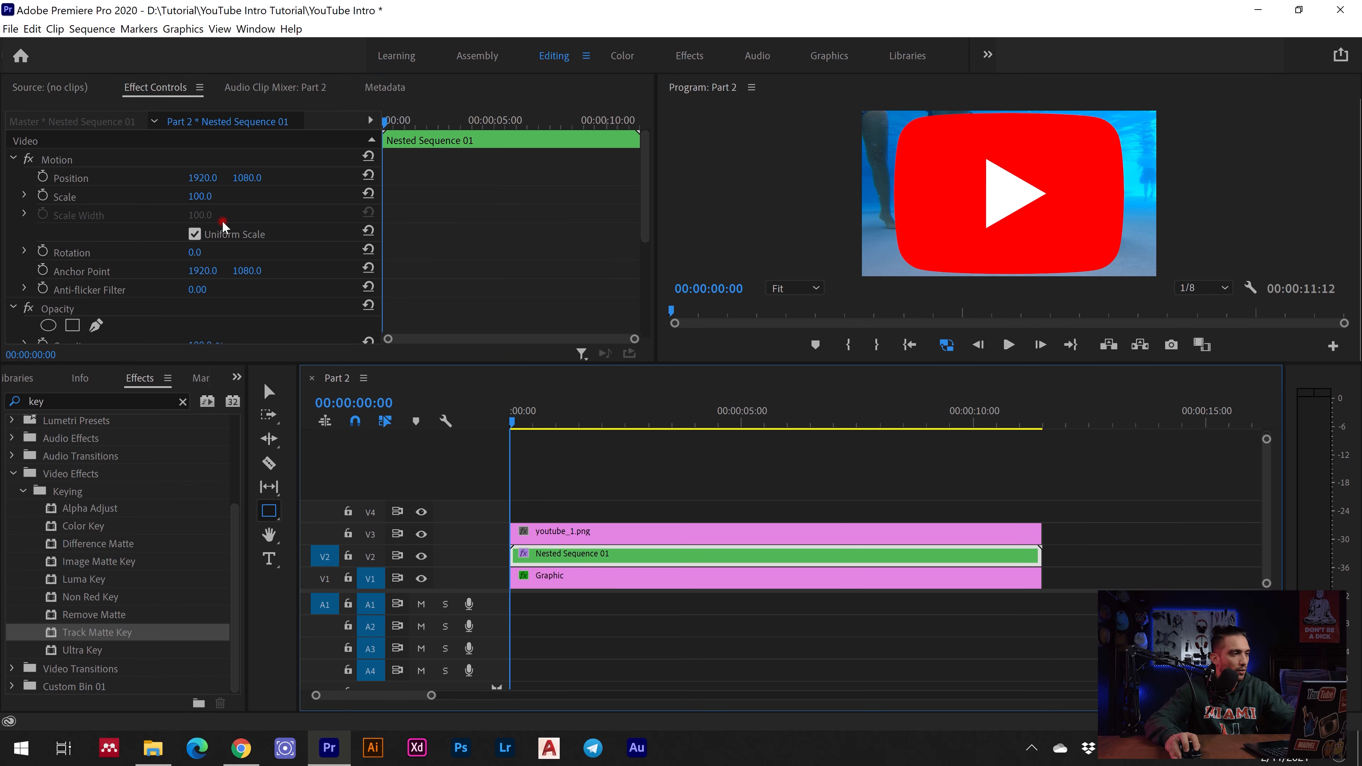
scroll(149, 218, down, 5)
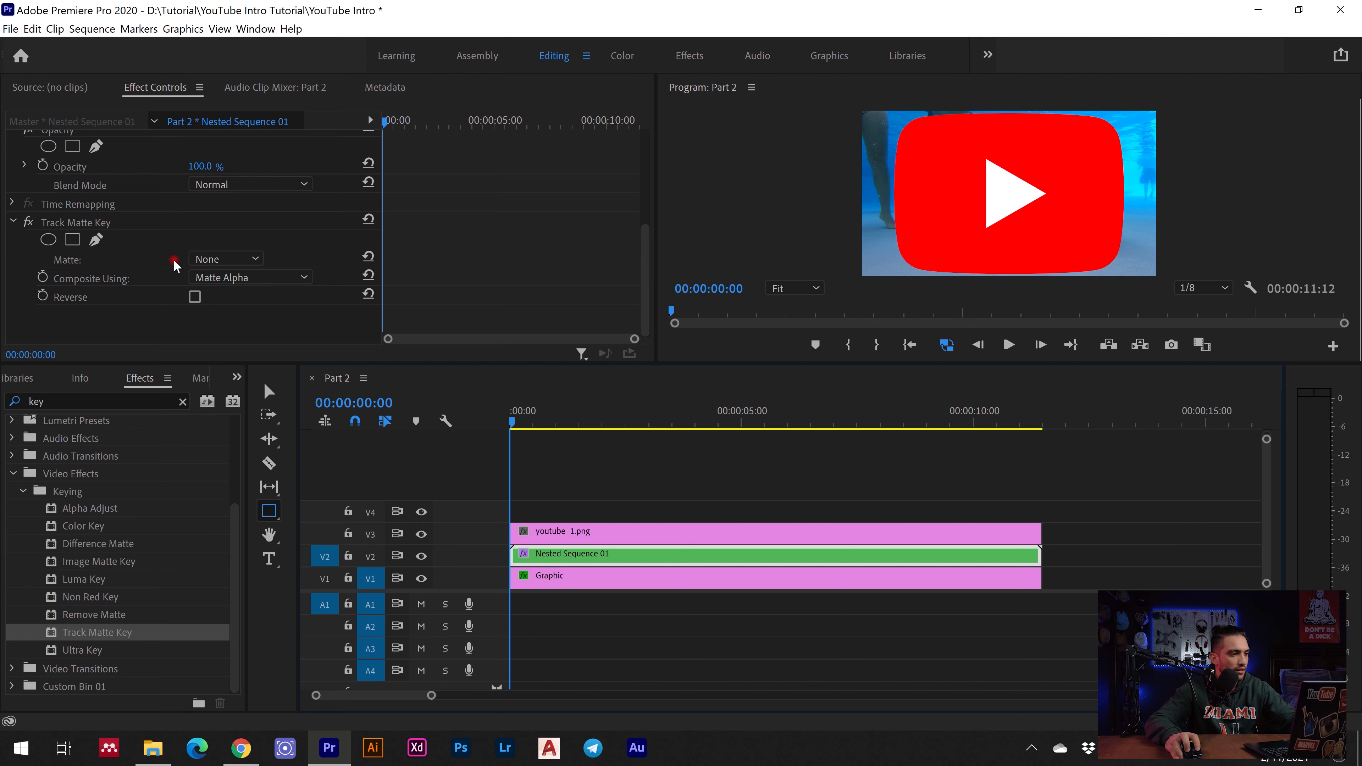
click(209, 260)
click(225, 314)
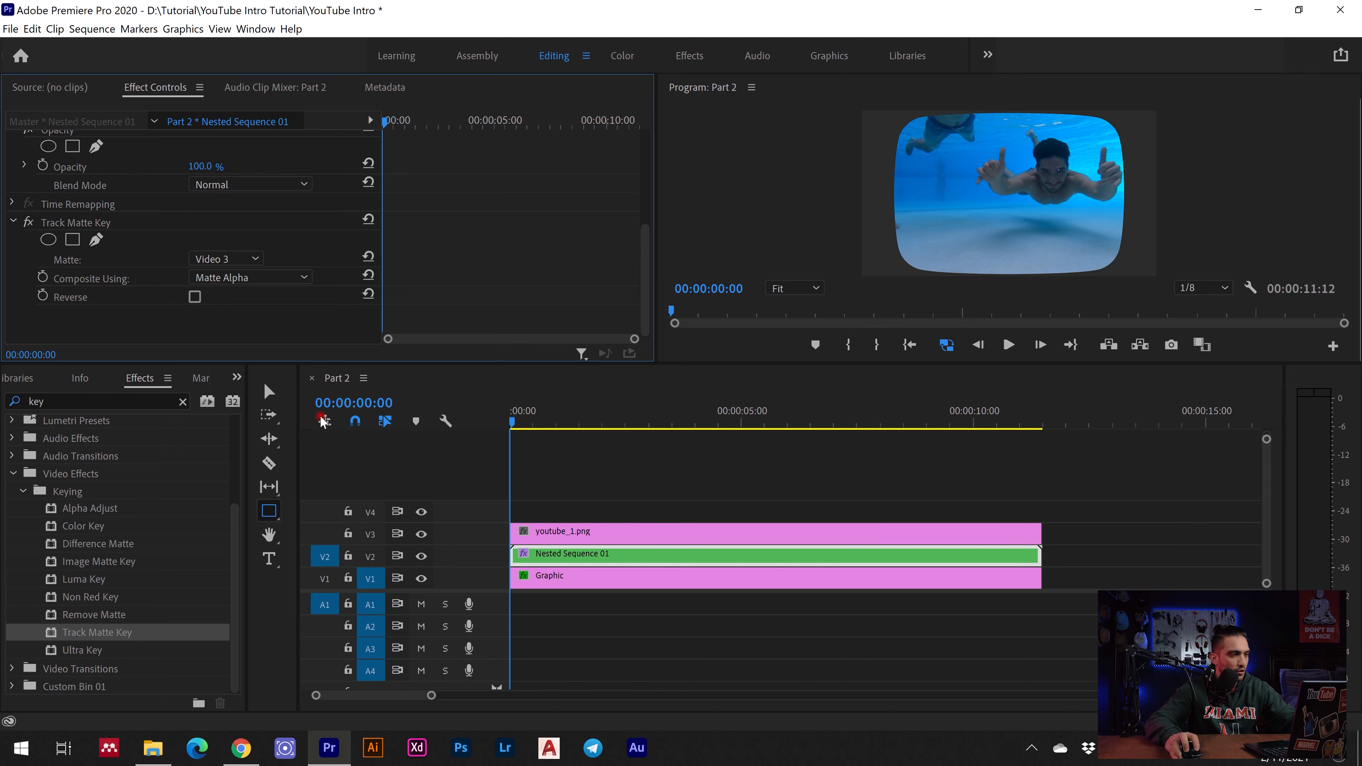
- Add starting keyframes to youtube_1.png at 00:00:00:00 with Rotation 90° and Scale 212
mouse_move(514, 424)
mouse_down()
mouse_move(928, 466)
mouse_move(503, 424)
mouse_up()
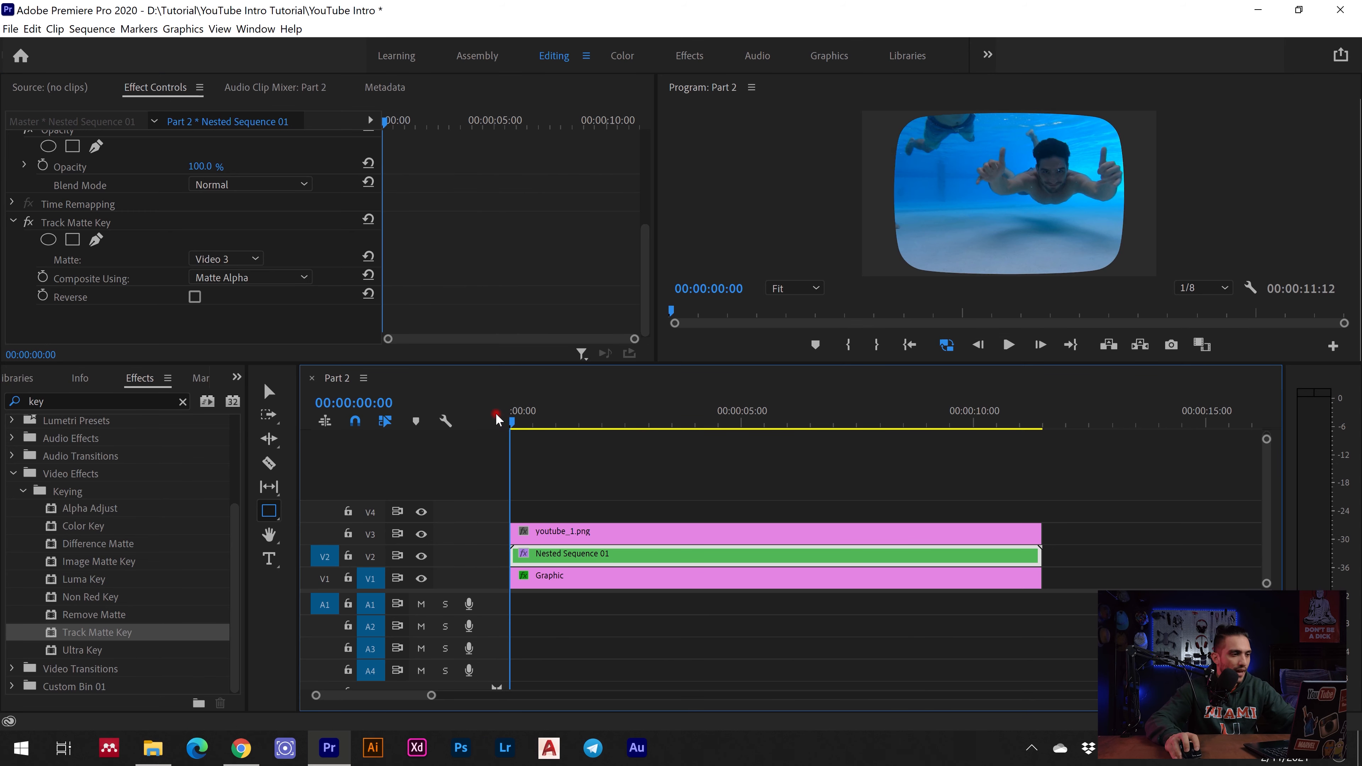
click(563, 533)
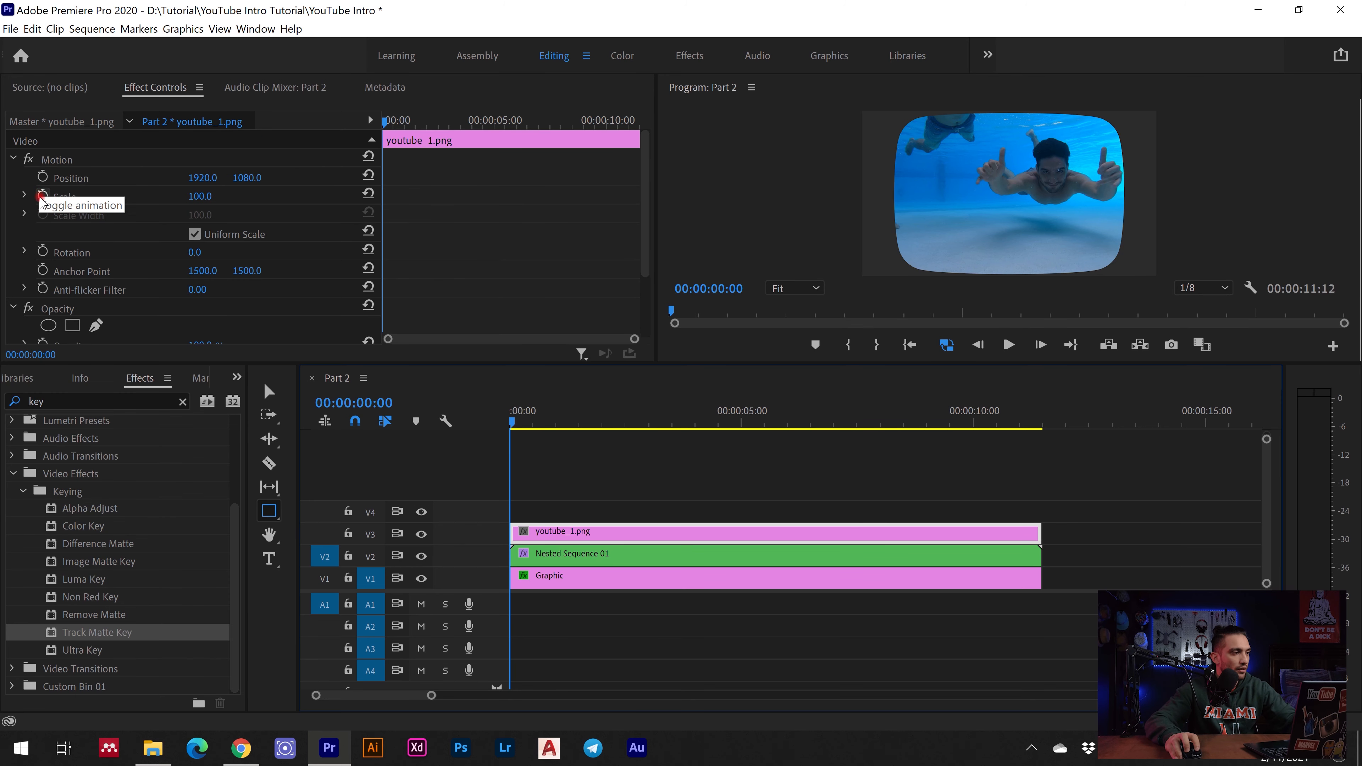
click(41, 197)
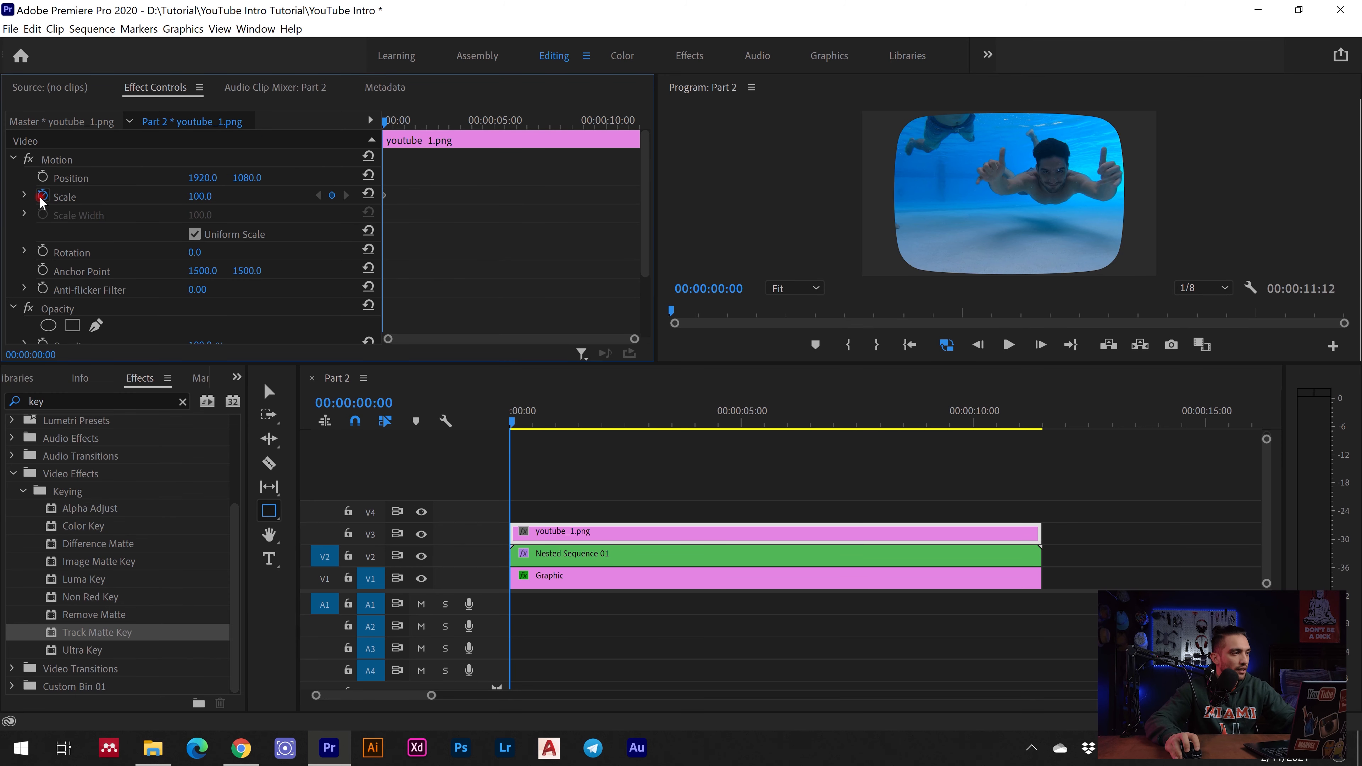
click(43, 251)
click(198, 247)
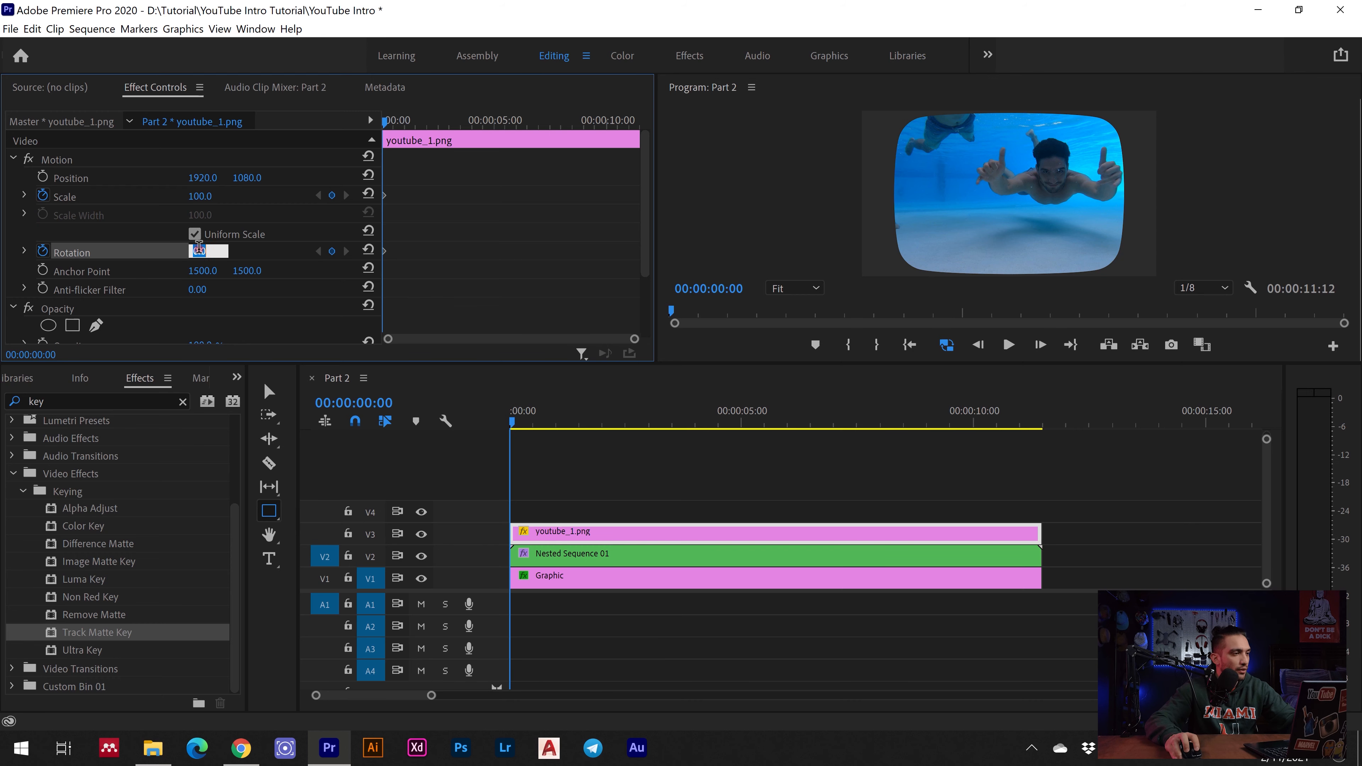
text(90)
key(Return)
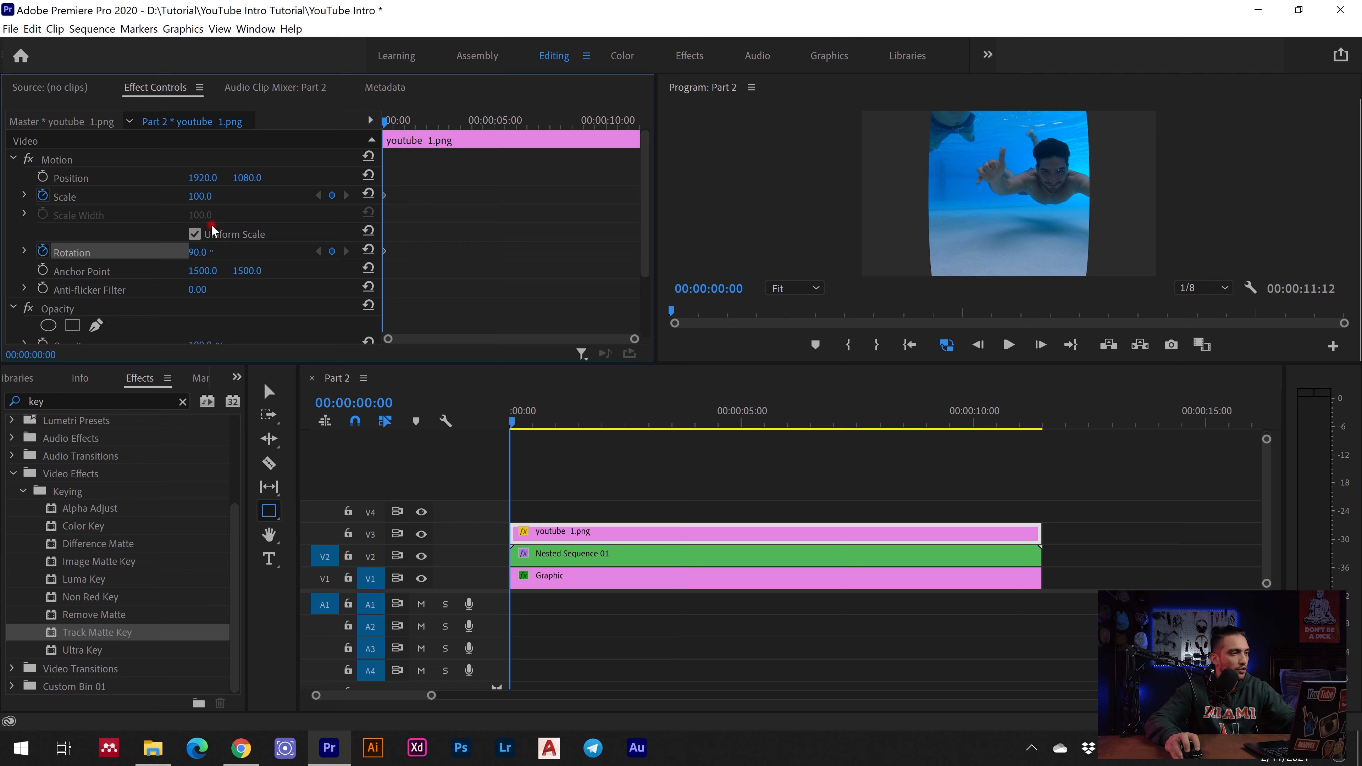
click(206, 196)
text(2212)
key(Return)
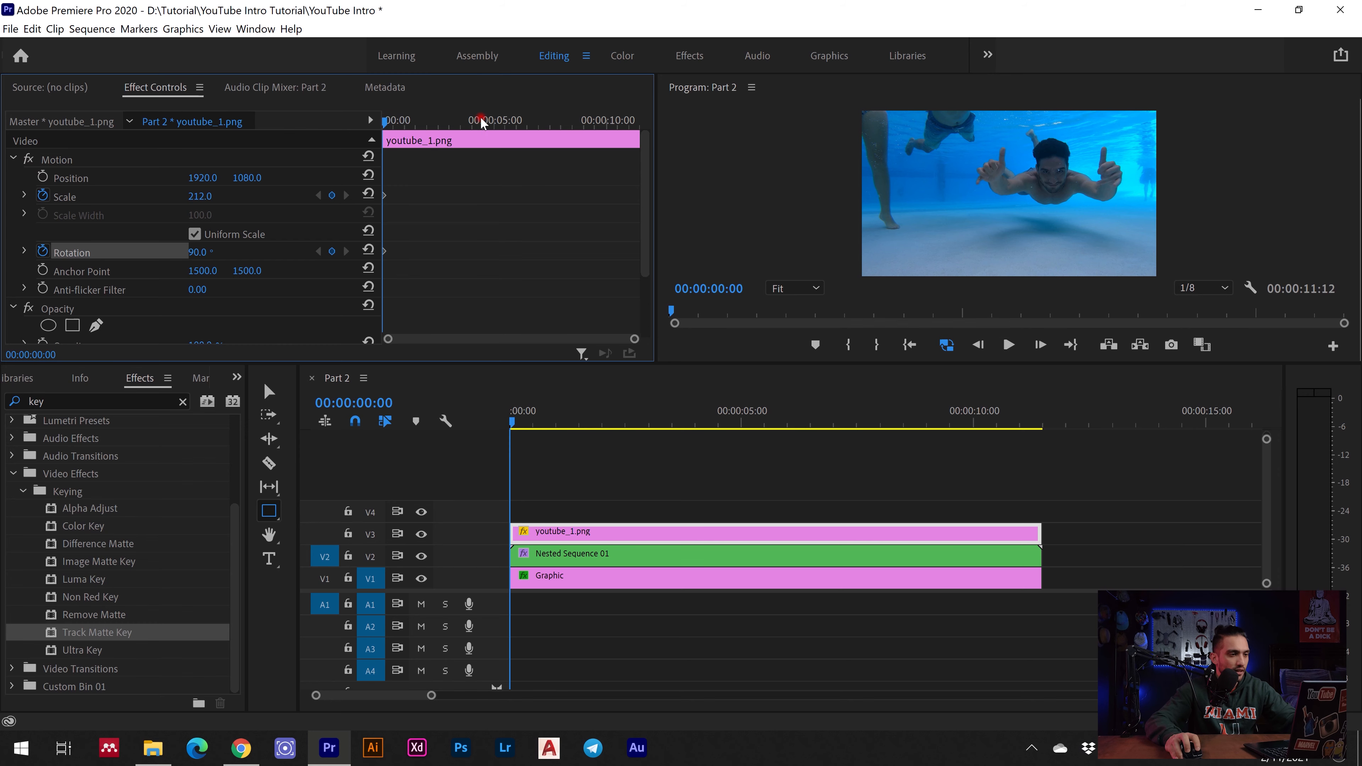
- Add keyframes to youtube_1.png at 00:00:06:01 with Scale 45 and Rotation 21°
drag(483, 123, 519, 127)
click(208, 196)
text(45)
key(Return)
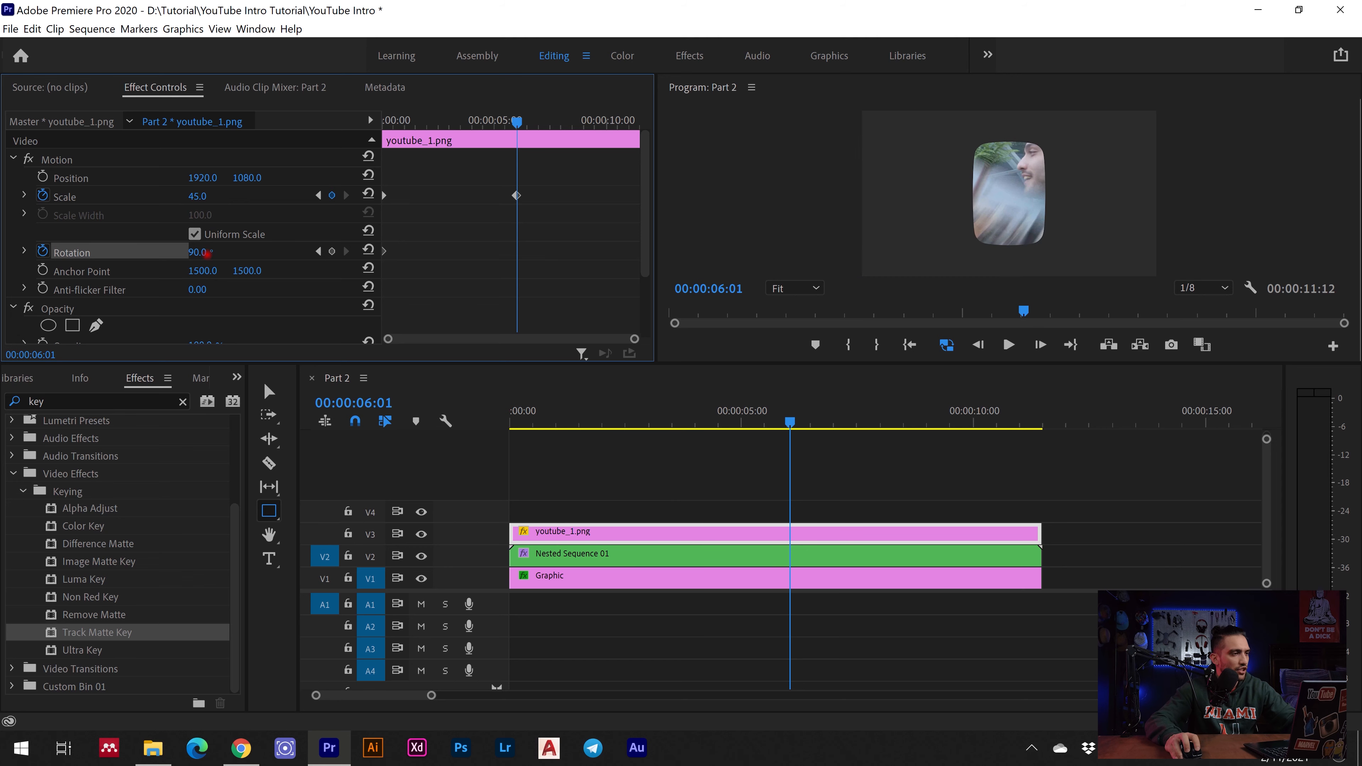
click(207, 253)
text(21)
key(Return)
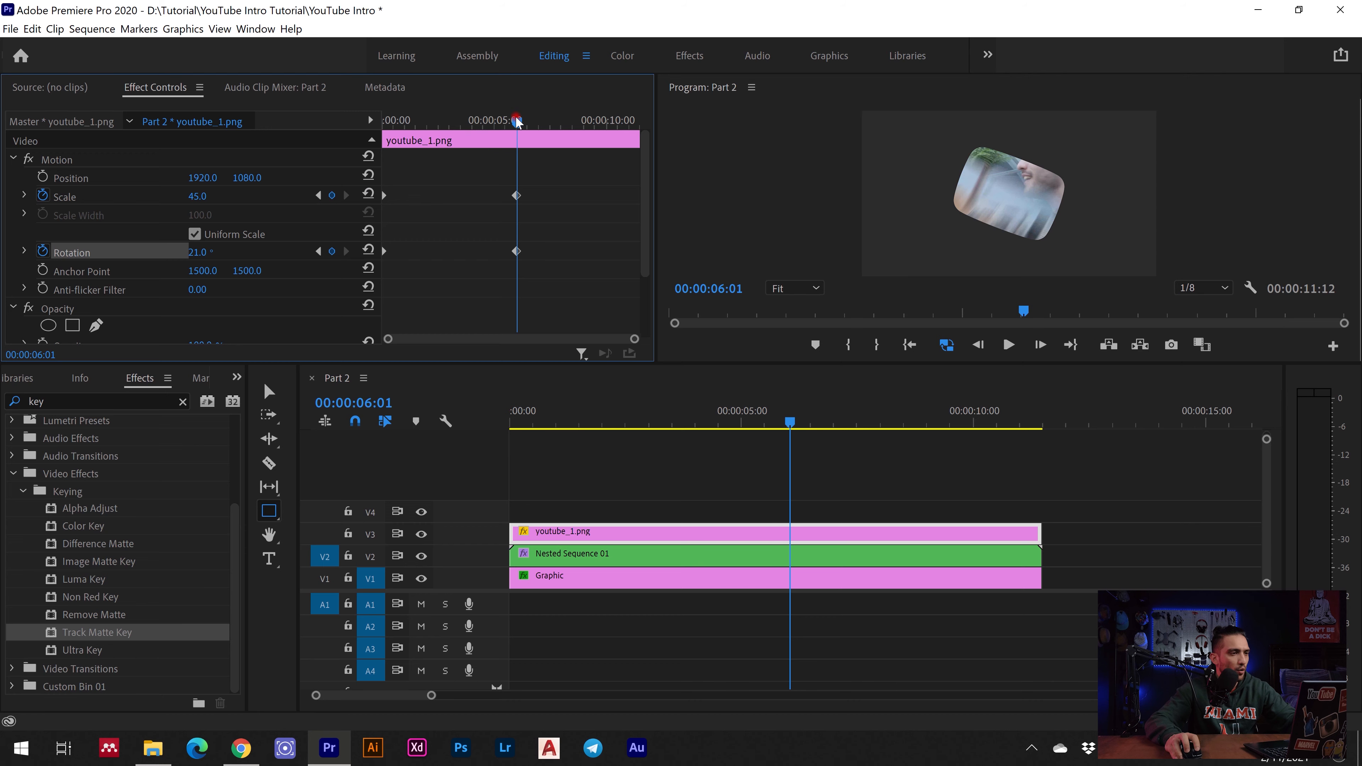
- Add keyframes to youtube_1.png at 00:00:07:07 with Scale 25 and Rotation 0
drag(517, 121, 546, 125)
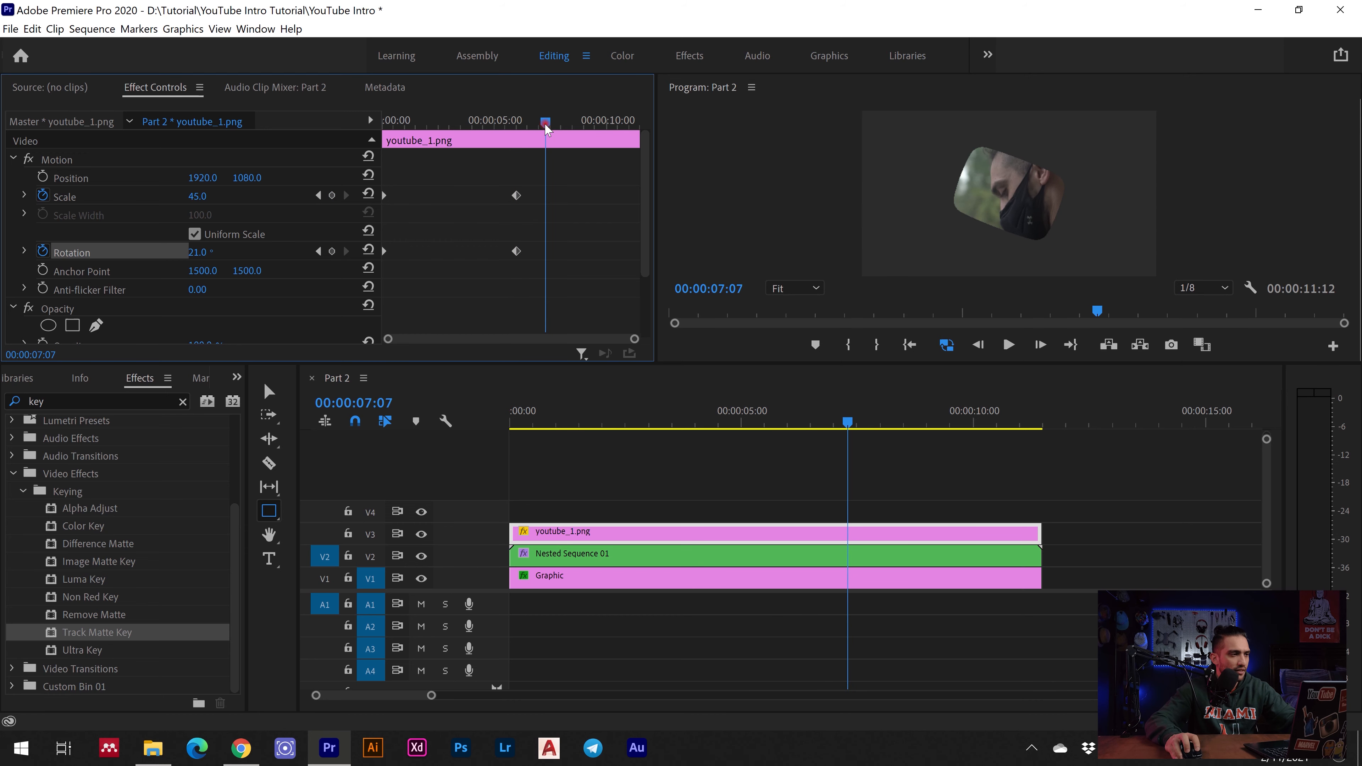
click(199, 195)
text(20)
key(Return)
drag(197, 197, 207, 215)
click(202, 251)
text(0)
key(Return)
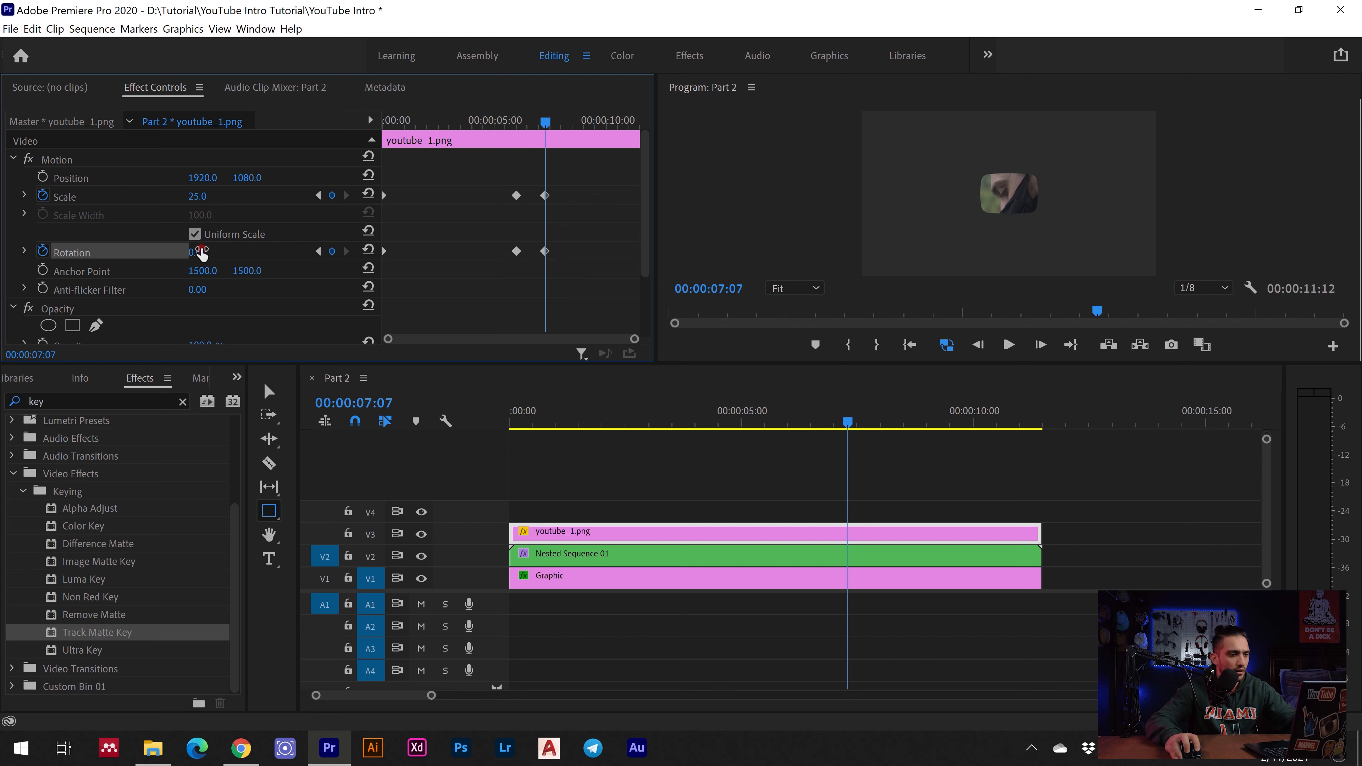
- Open Nested Sequence 01 from track V2 and add a starting Scale keyframe to Part 1.mp4 at 00:00:00:00
double_click(630, 554)
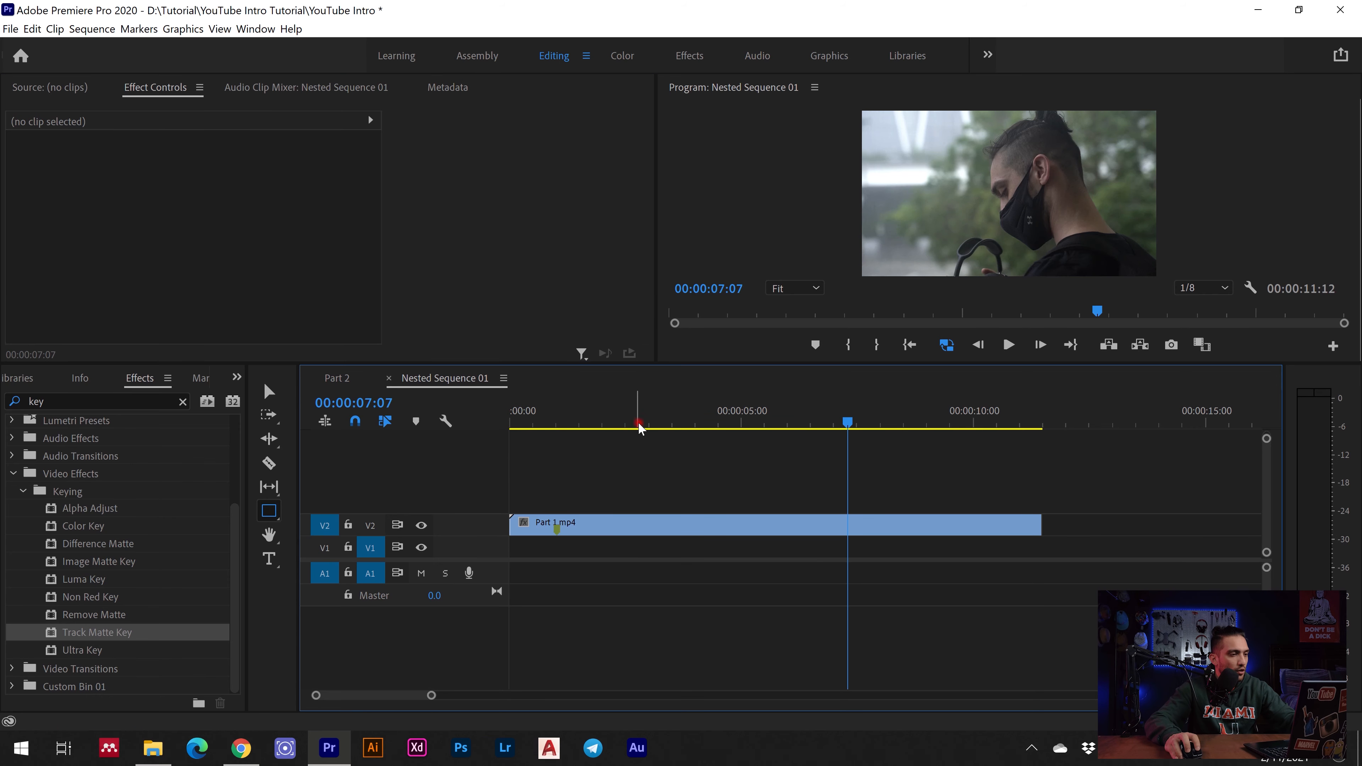
drag(639, 424, 481, 417)
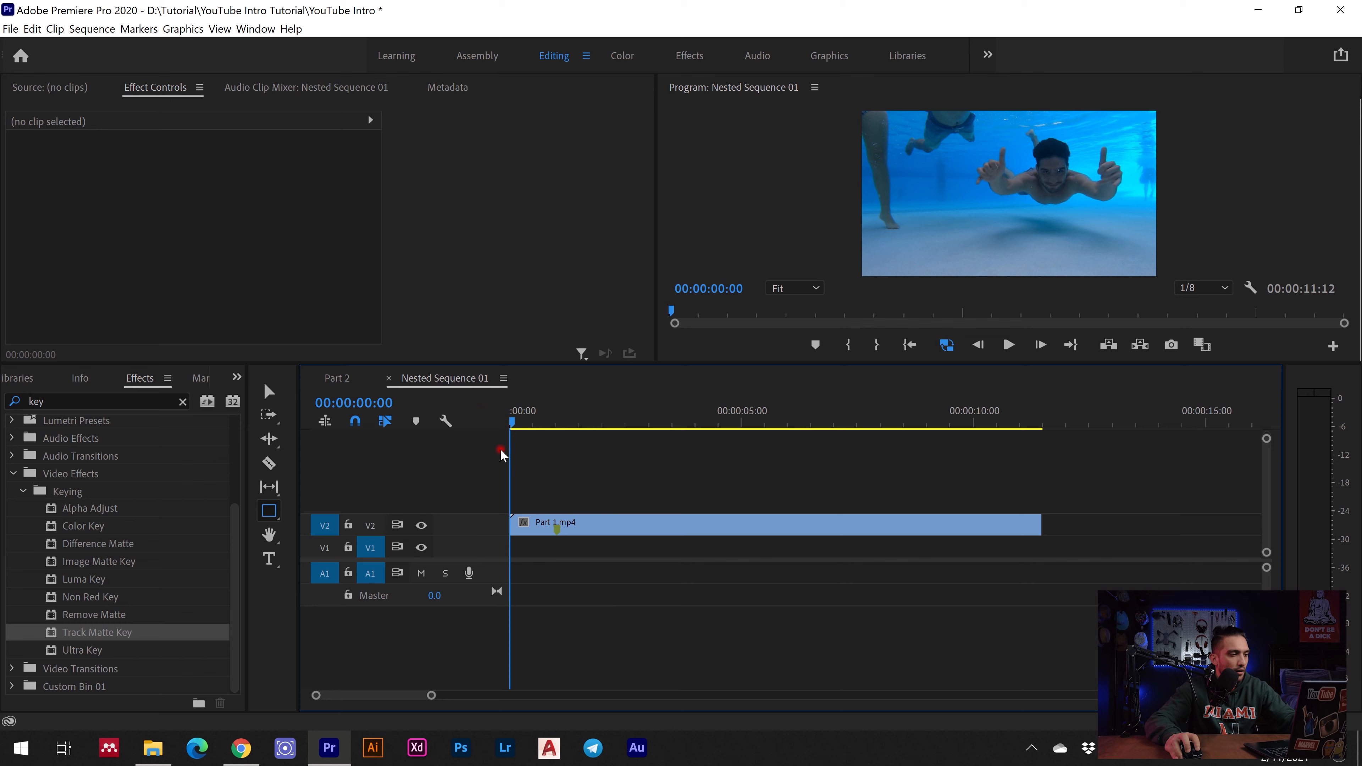
click(518, 525)
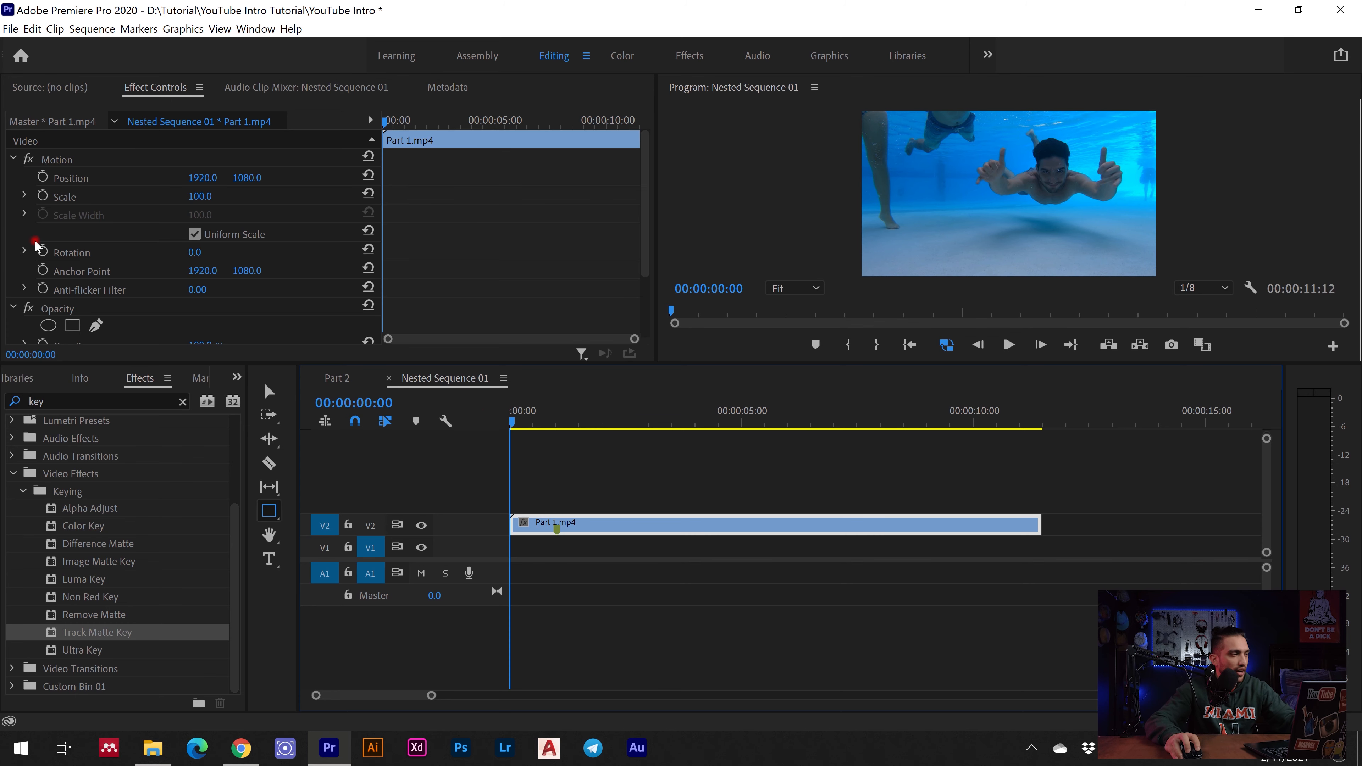
click(42, 196)
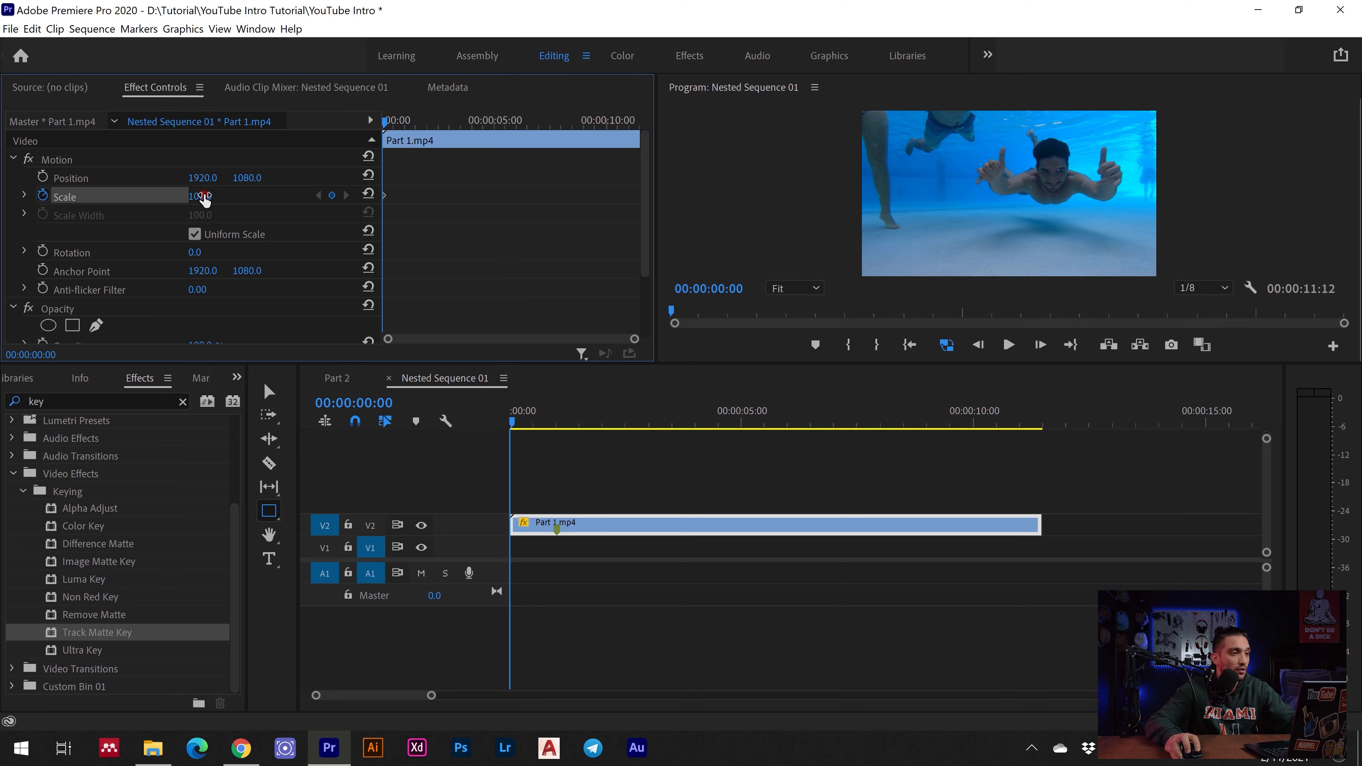
- Add a Scale keyframe of 40 to Part 1.mp4 at 00:00:08:16
drag(385, 121, 579, 160)
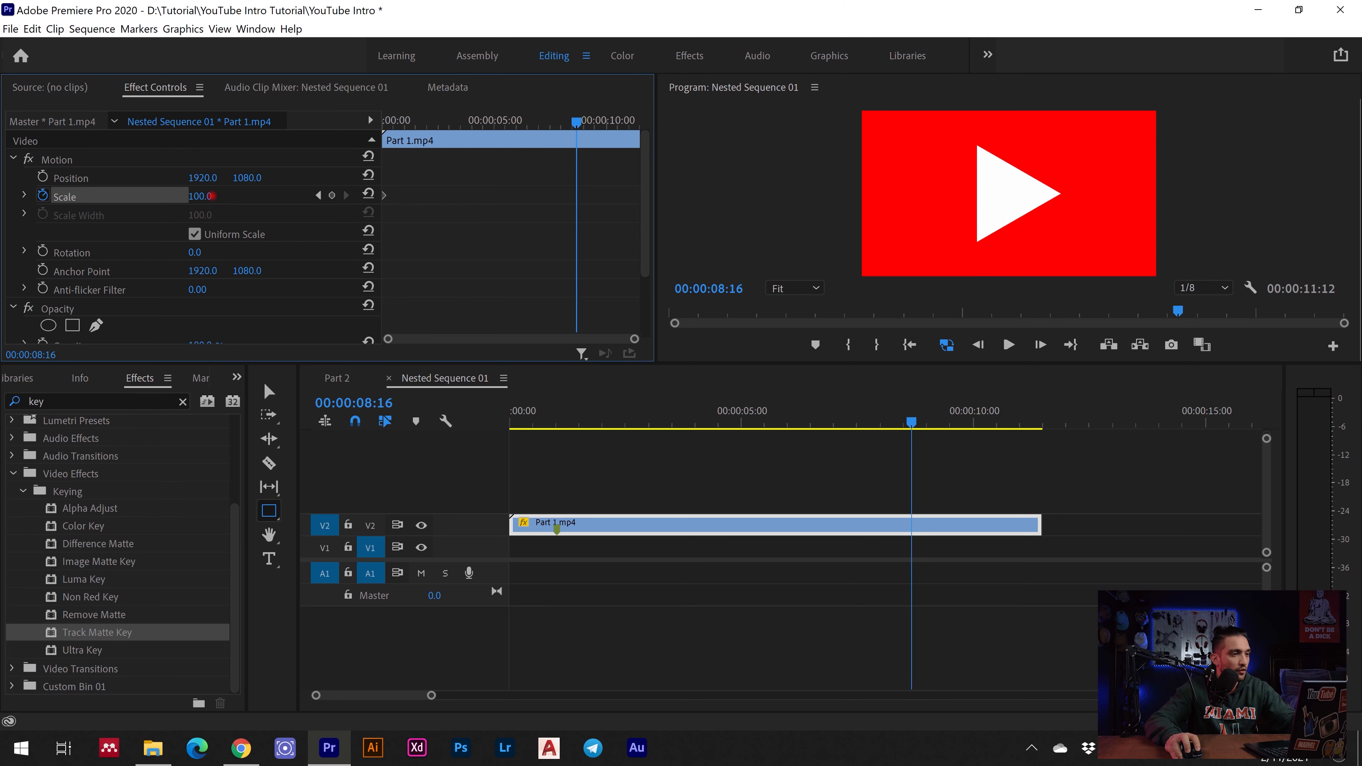
click(203, 196)
text(40)
key(Return)
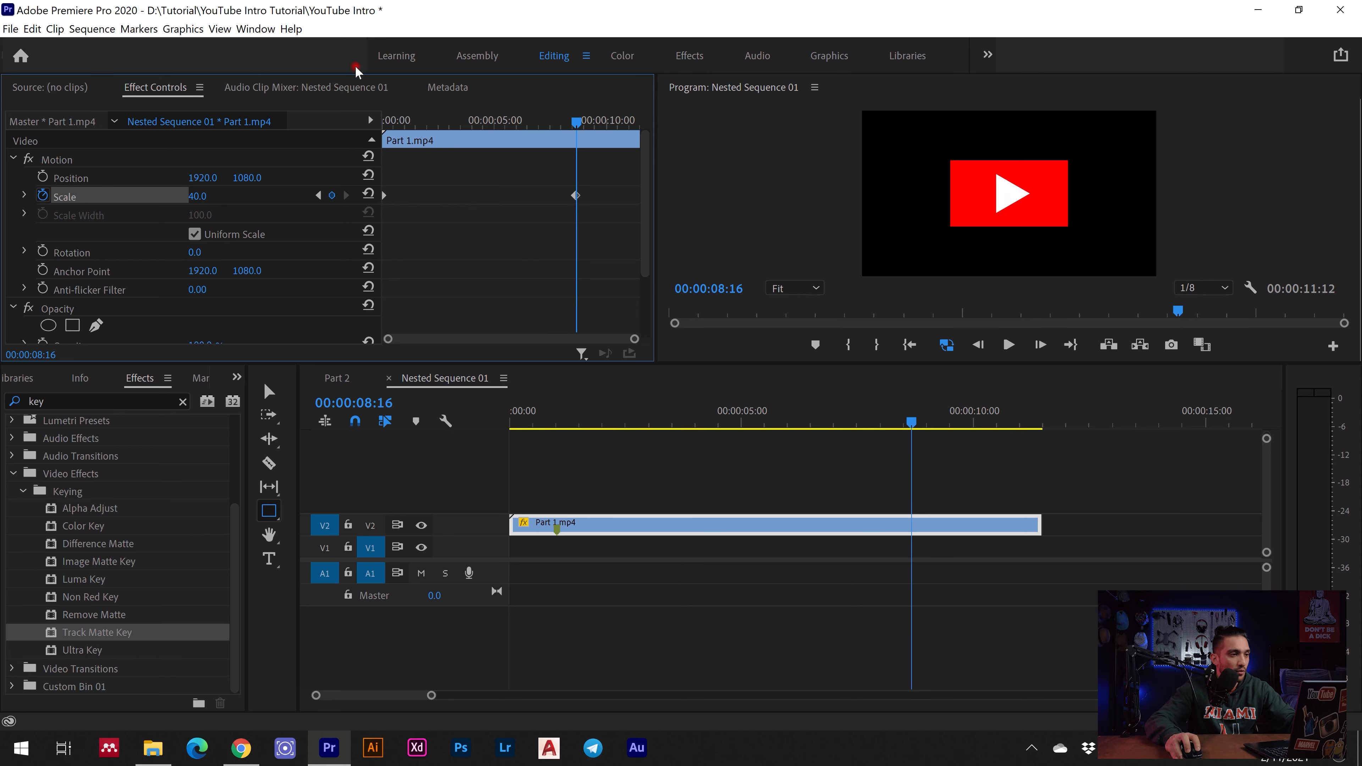
- Add a Scale keyframe of 25 to Part 1.mp4 at 00:00:09:01
drag(578, 123, 586, 126)
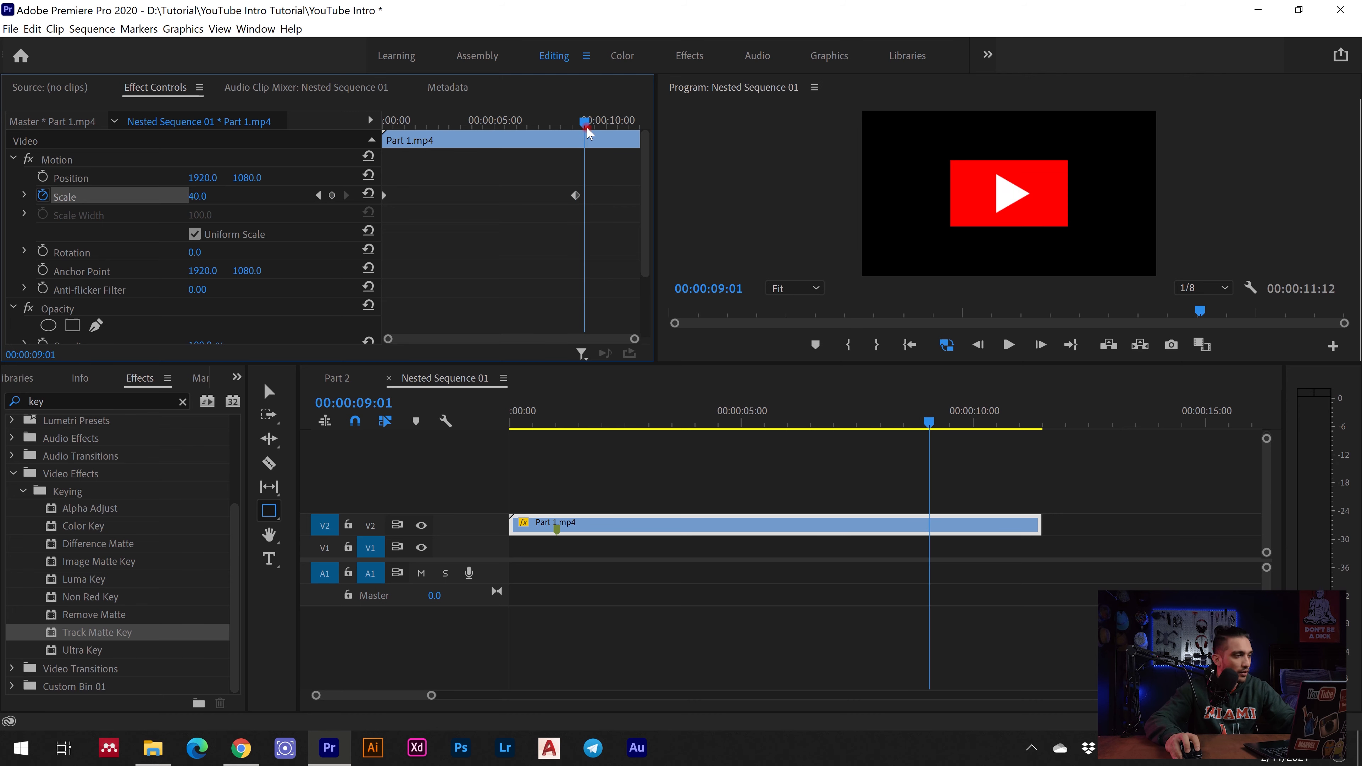
click(204, 195)
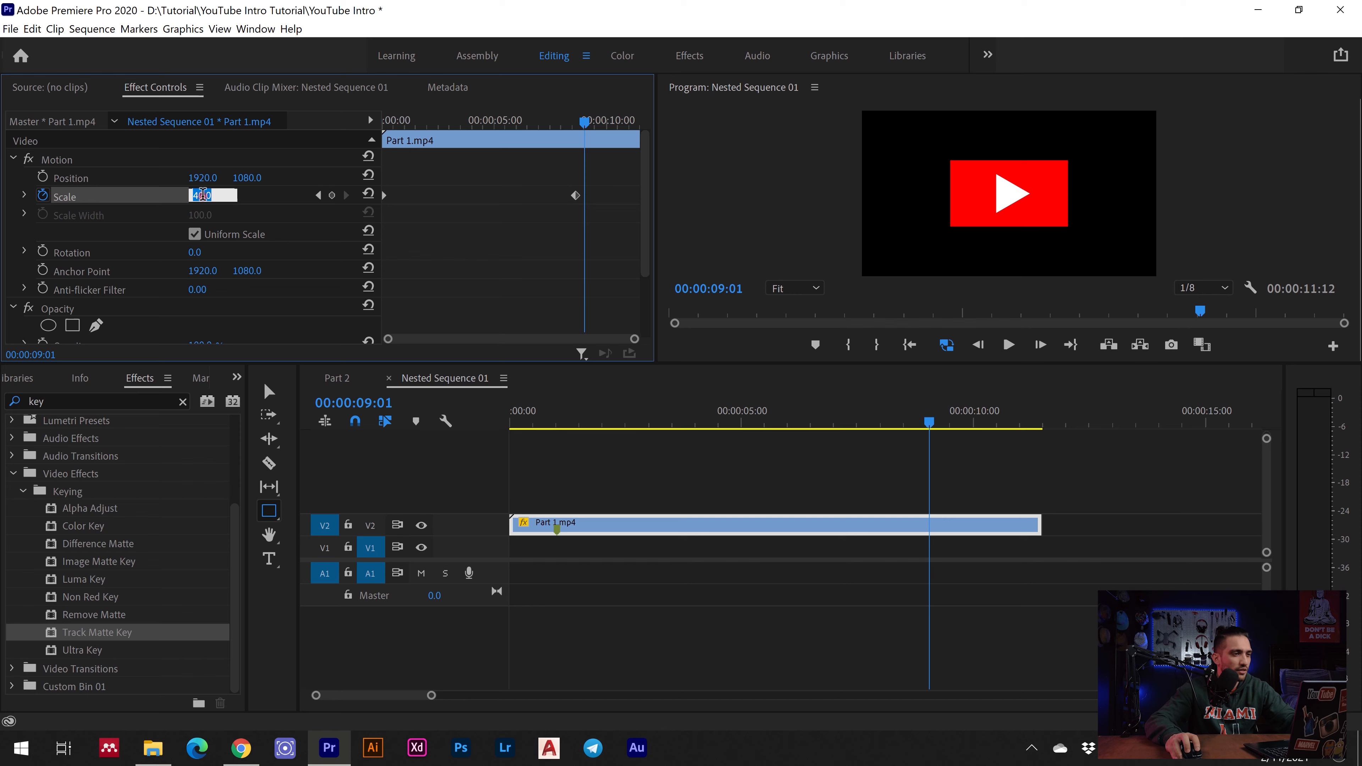
key(Return)
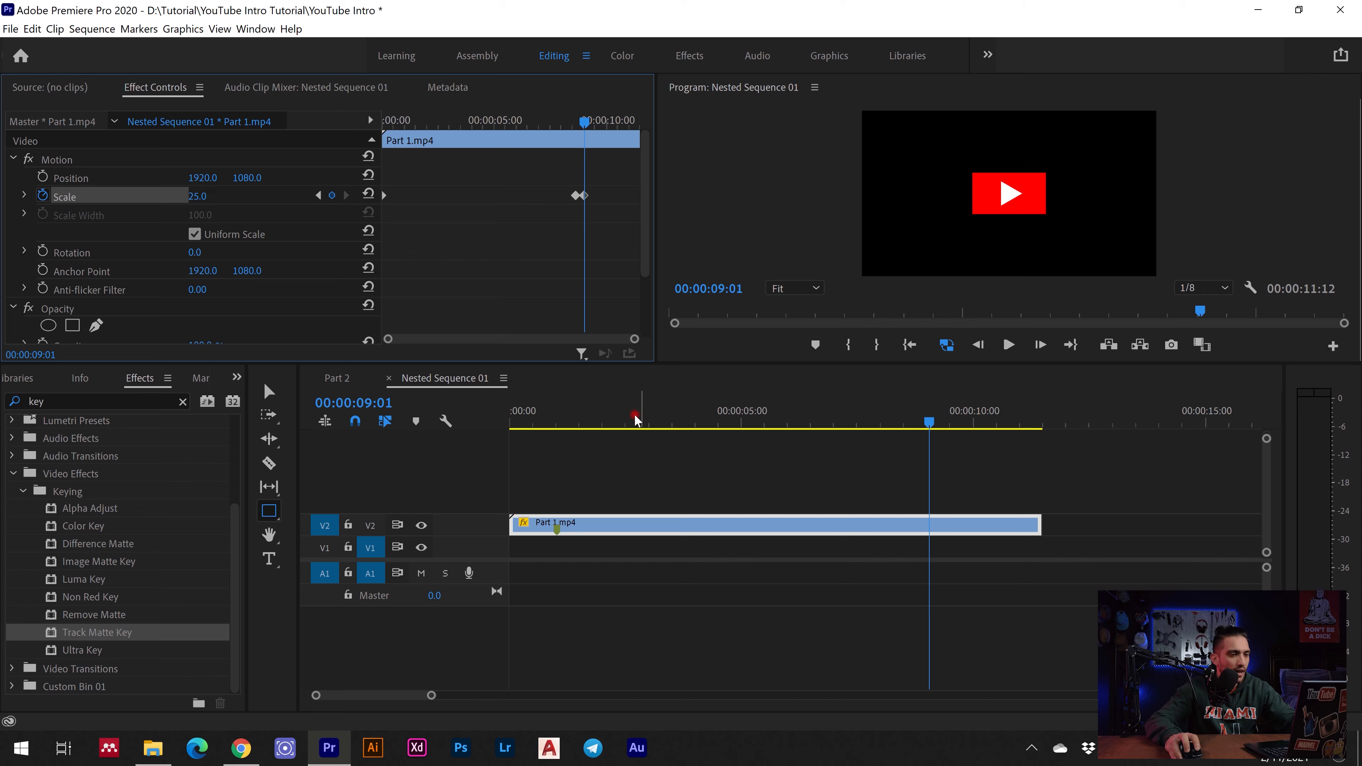
- Return to the Part 2 sequence and scrub toward its end to check the masked logo reveal
click(339, 378)
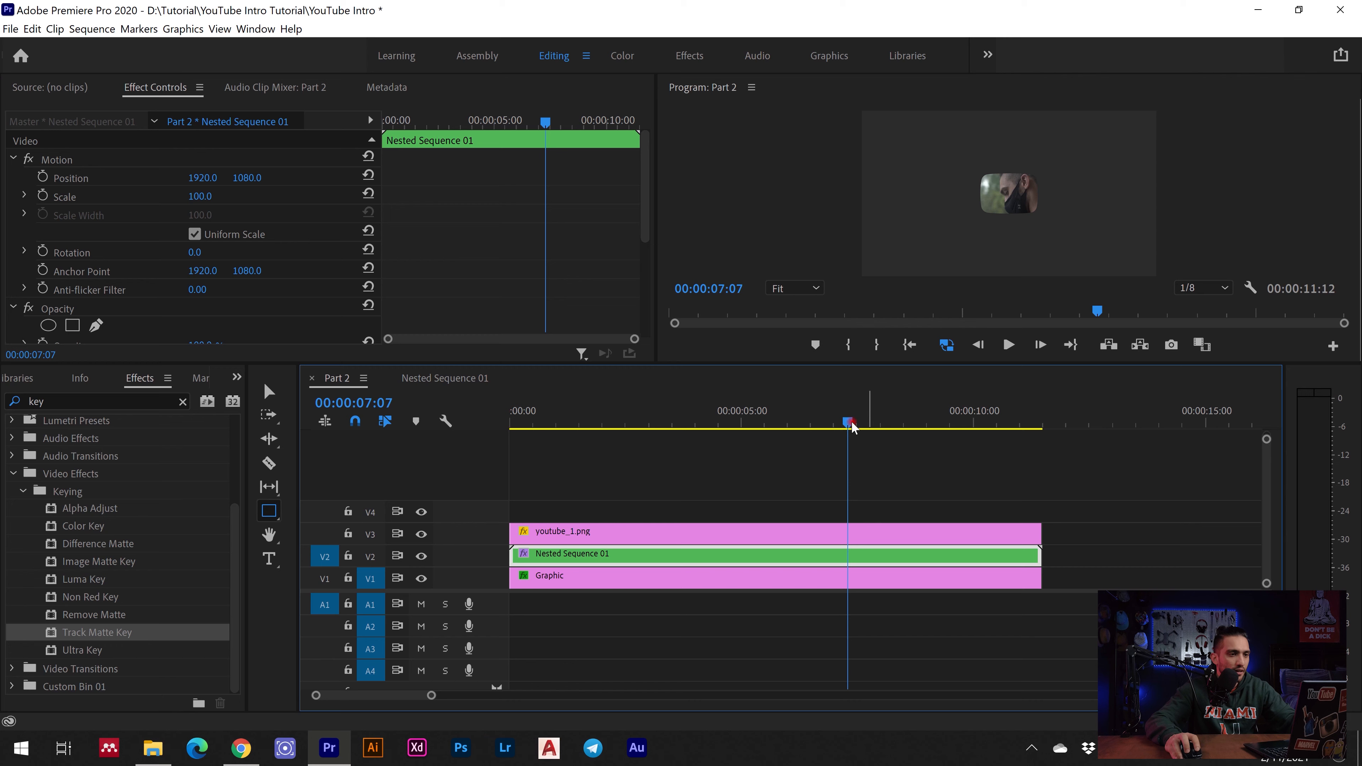
drag(848, 420, 992, 440)
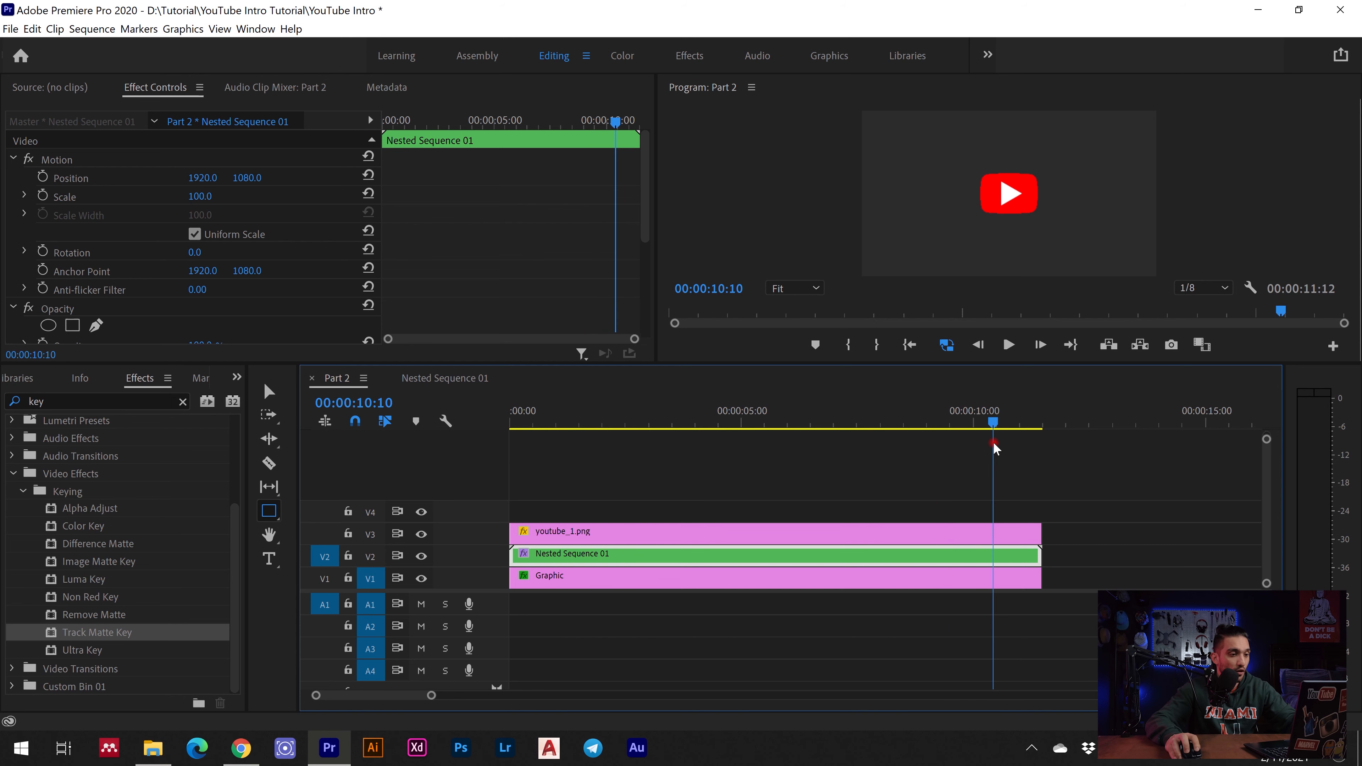
click(922, 554)
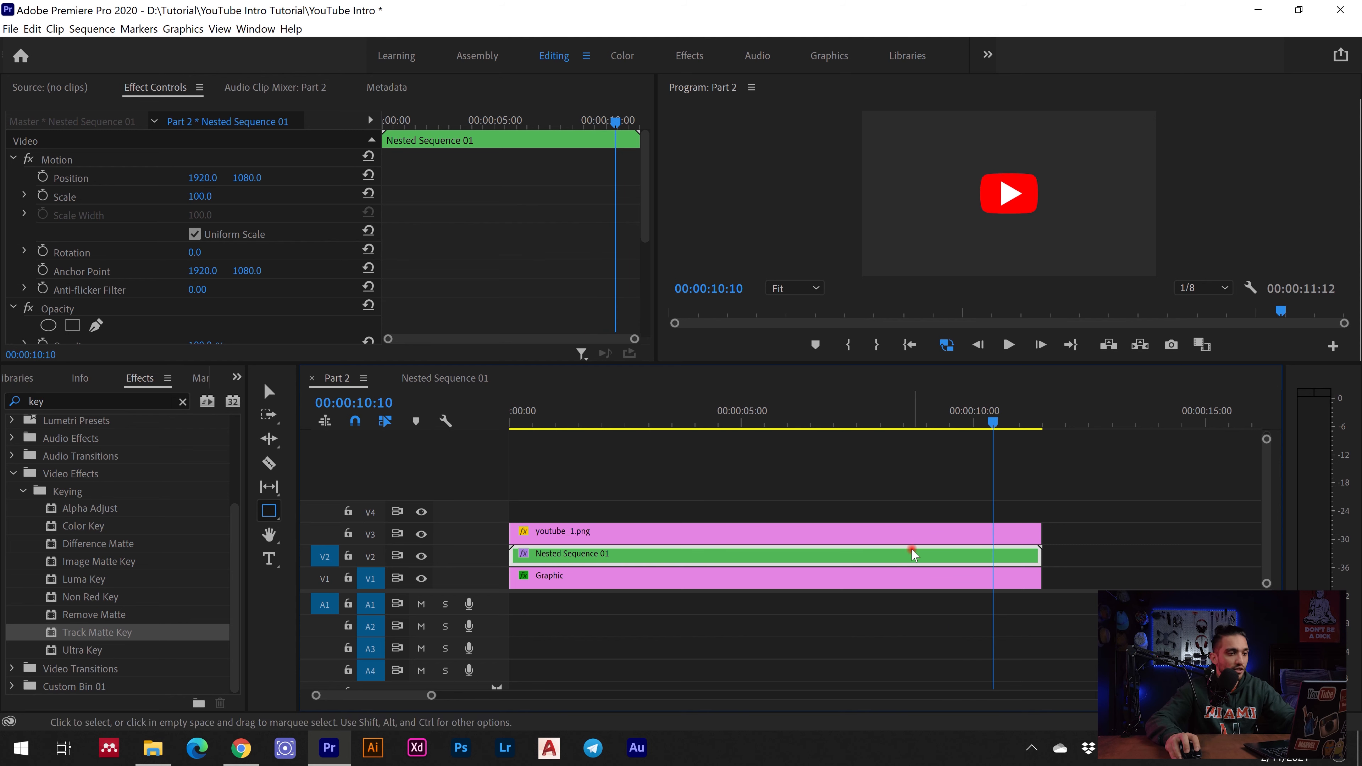
drag(959, 426, 1033, 451)
click(906, 458)
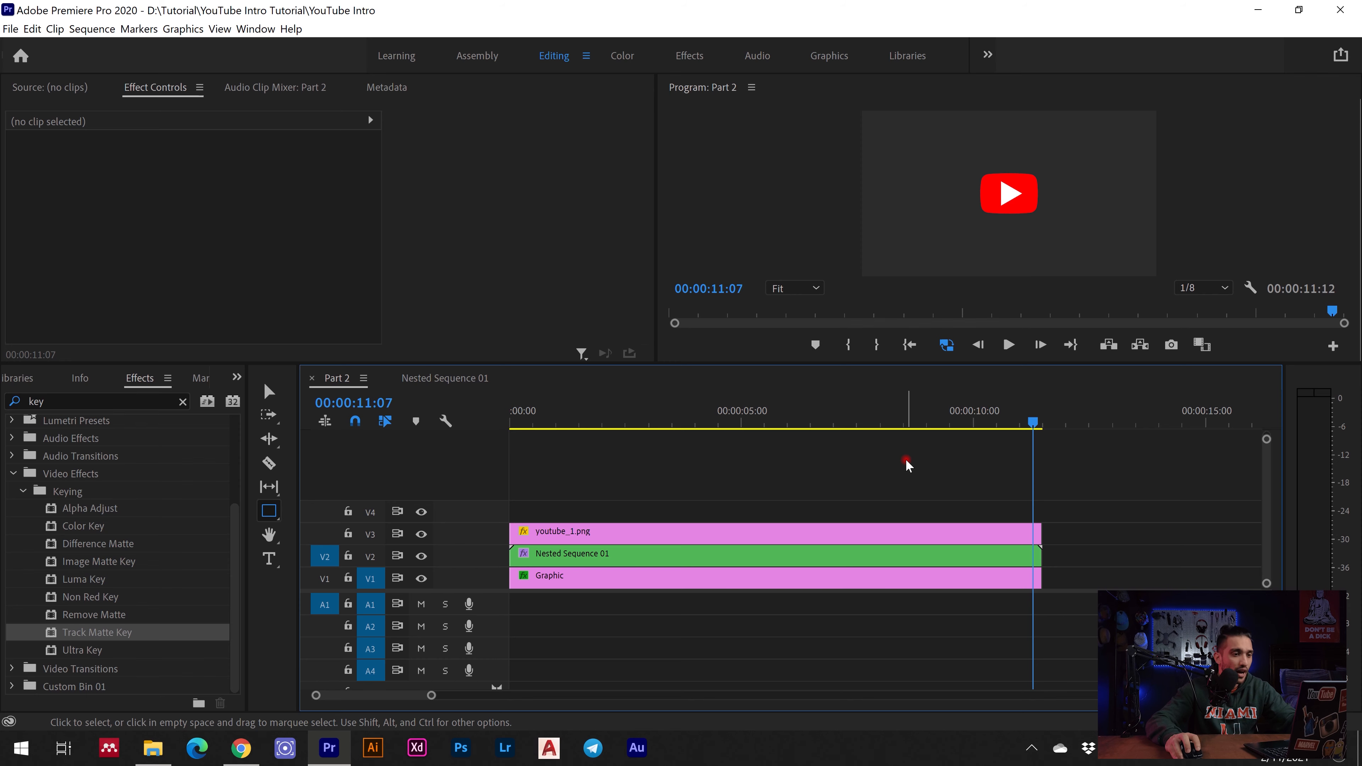
- Add a new text layer on track V4 starting at 00:00:08:21 and trim it to end with the clips below
key(ctrl+t)
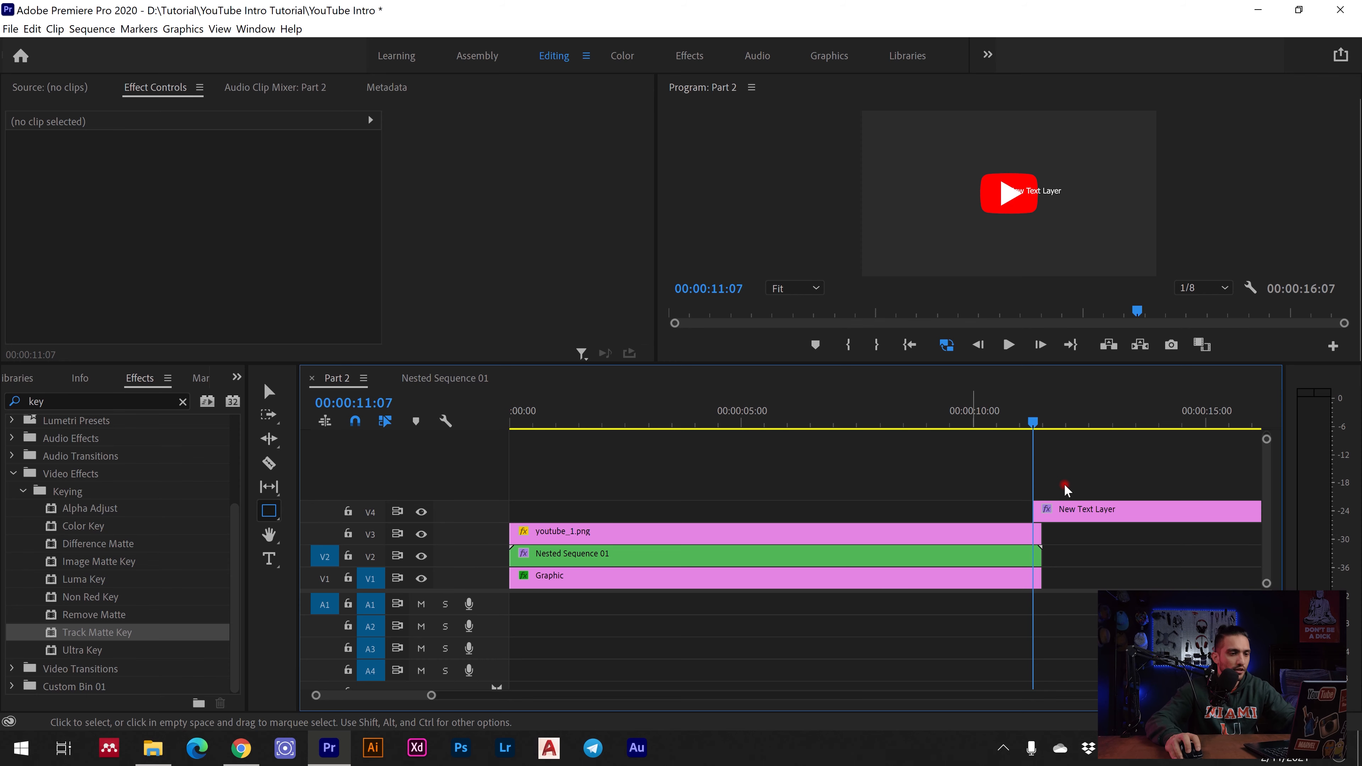
drag(1097, 509, 1022, 514)
mouse_move(925, 424)
mouse_down()
mouse_move(943, 424)
mouse_move(886, 427)
mouse_move(923, 432)
mouse_up()
mouse_move(989, 510)
mouse_down()
mouse_move(939, 508)
mouse_move(965, 514)
mouse_up()
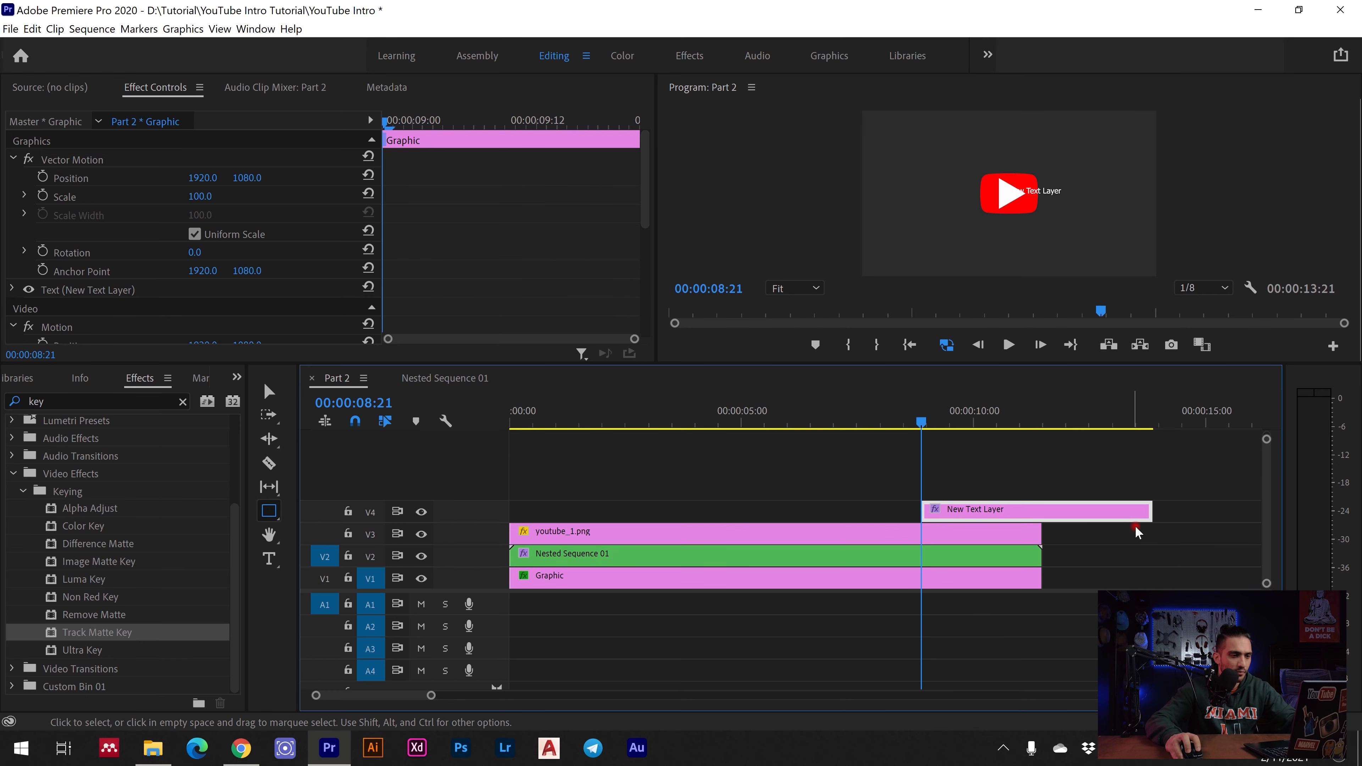
drag(1142, 514, 1041, 514)
- Place the text layer beneath the YouTube logo by setting its Vector Motion Position to 1589, 1480
click(975, 413)
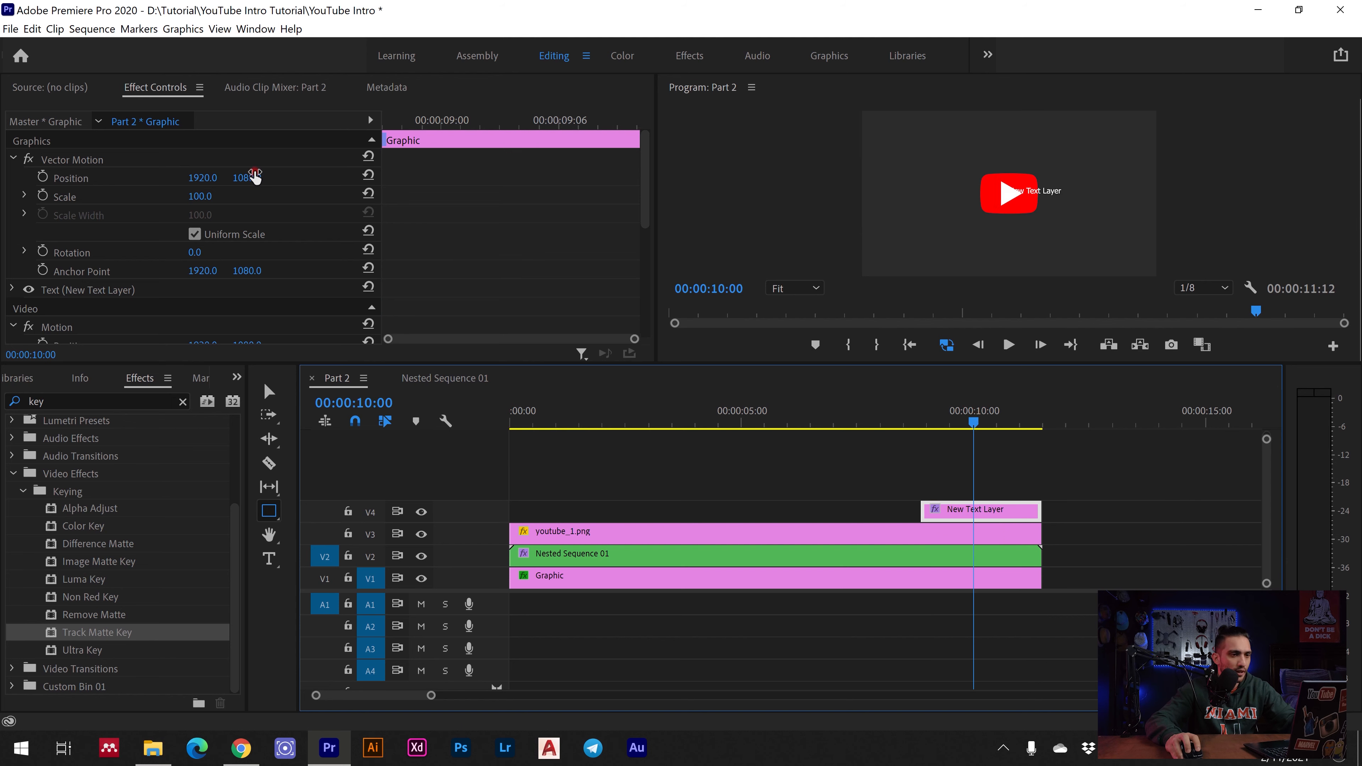
drag(255, 177, 607, 149)
drag(202, 178, 126, 167)
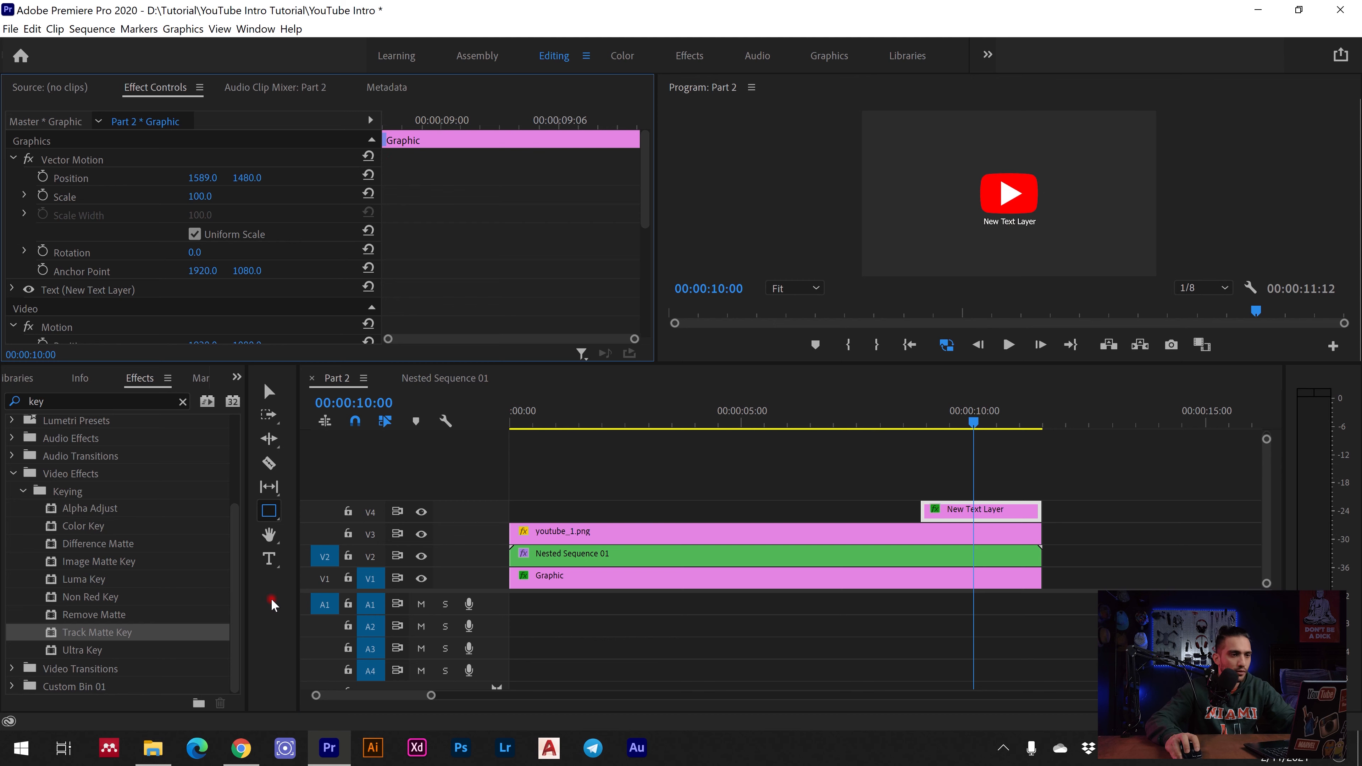
- Replace the placeholder text beneath the logo with "nimoultv" using the Type tool
click(269, 558)
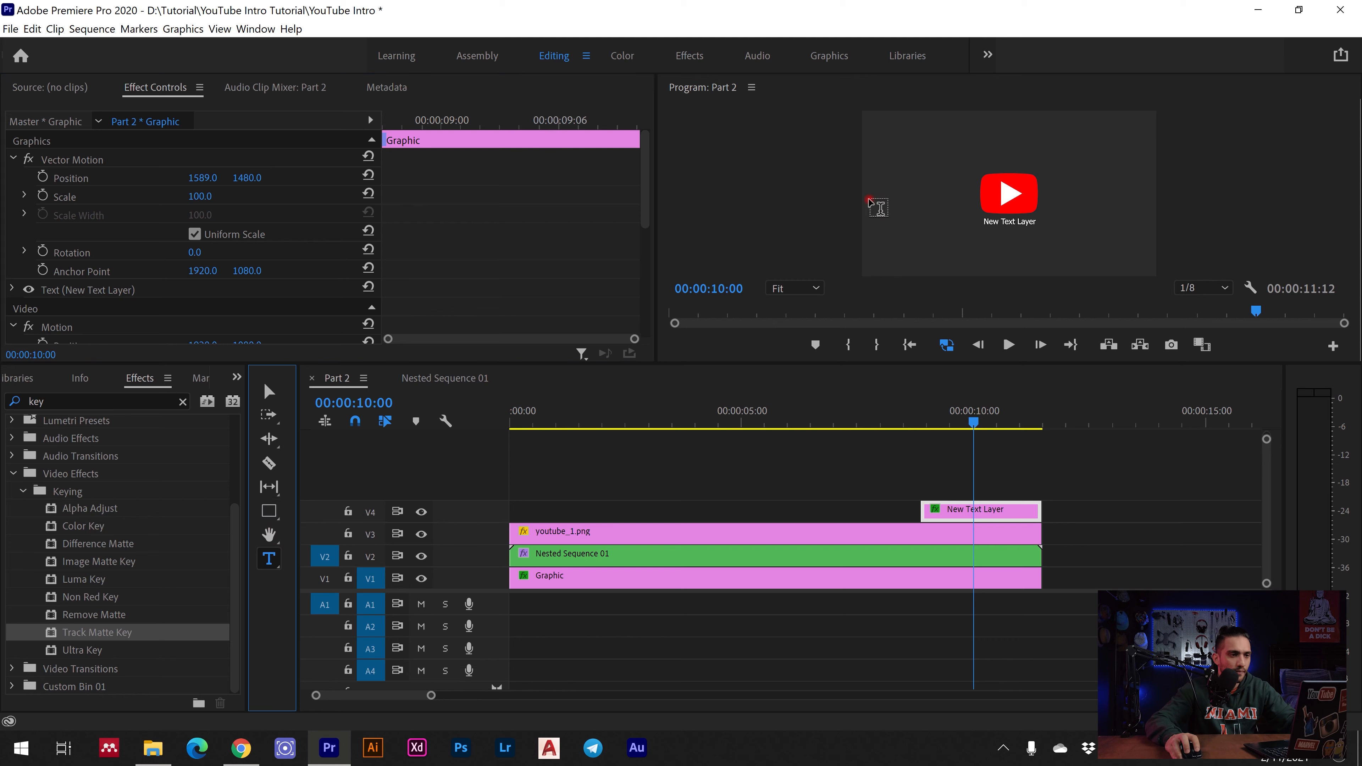
click(1003, 222)
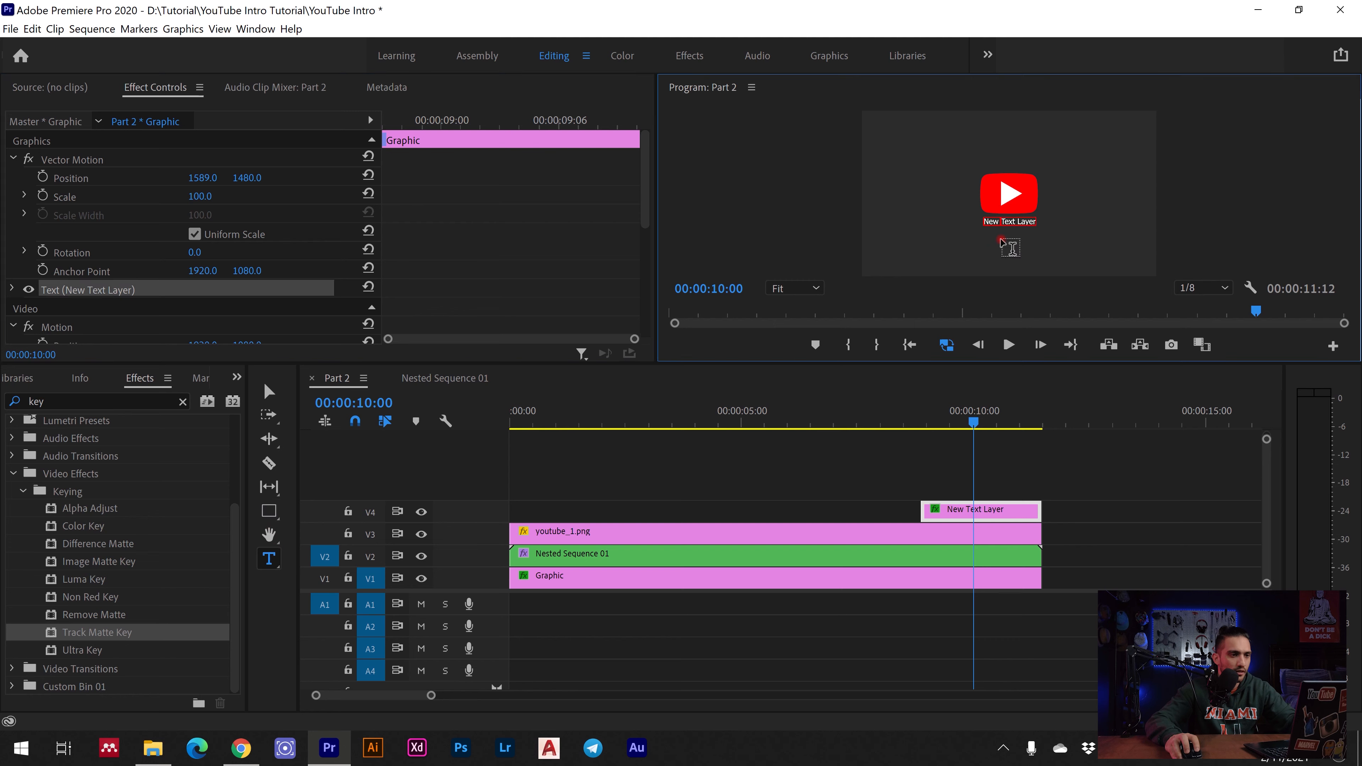
text(nimoultv)
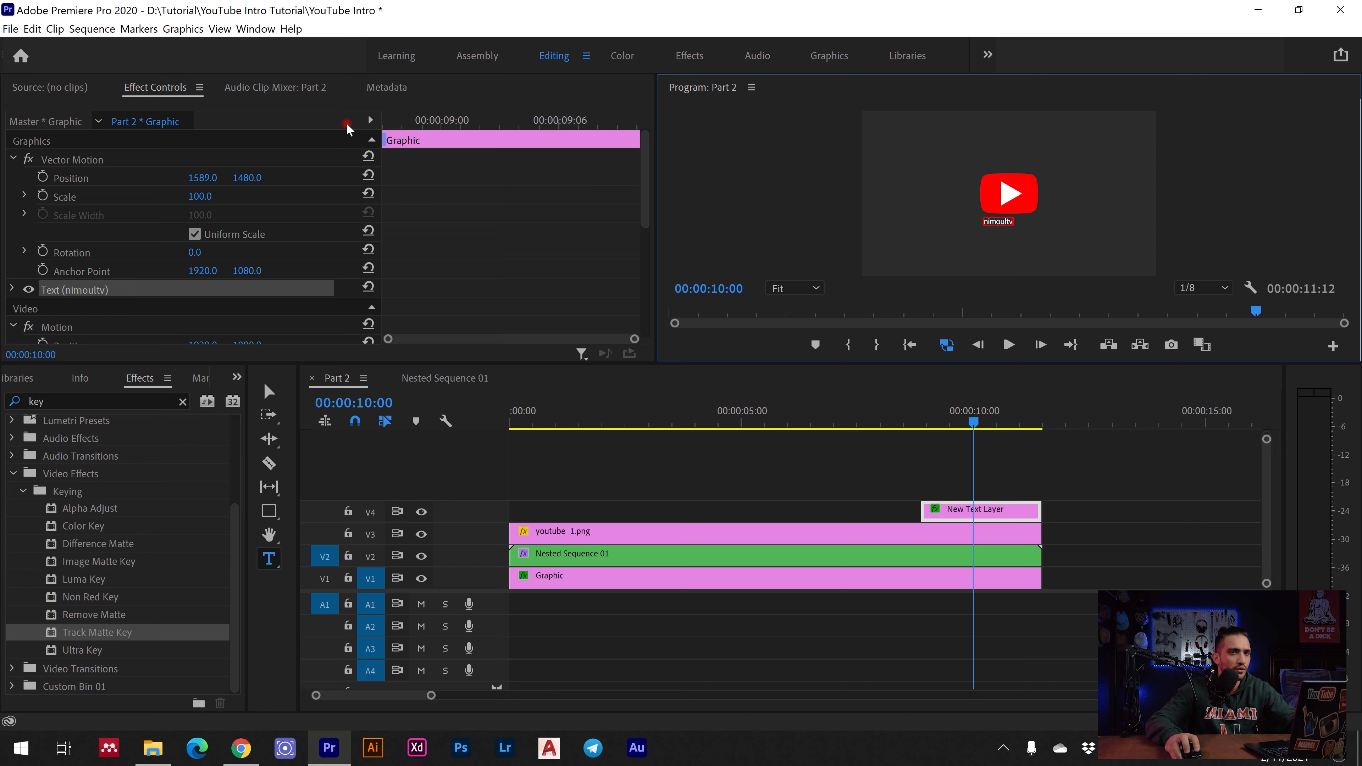
- Set the nimoultv text's font to The Bold Font and center-align it
click(15, 290)
click(15, 291)
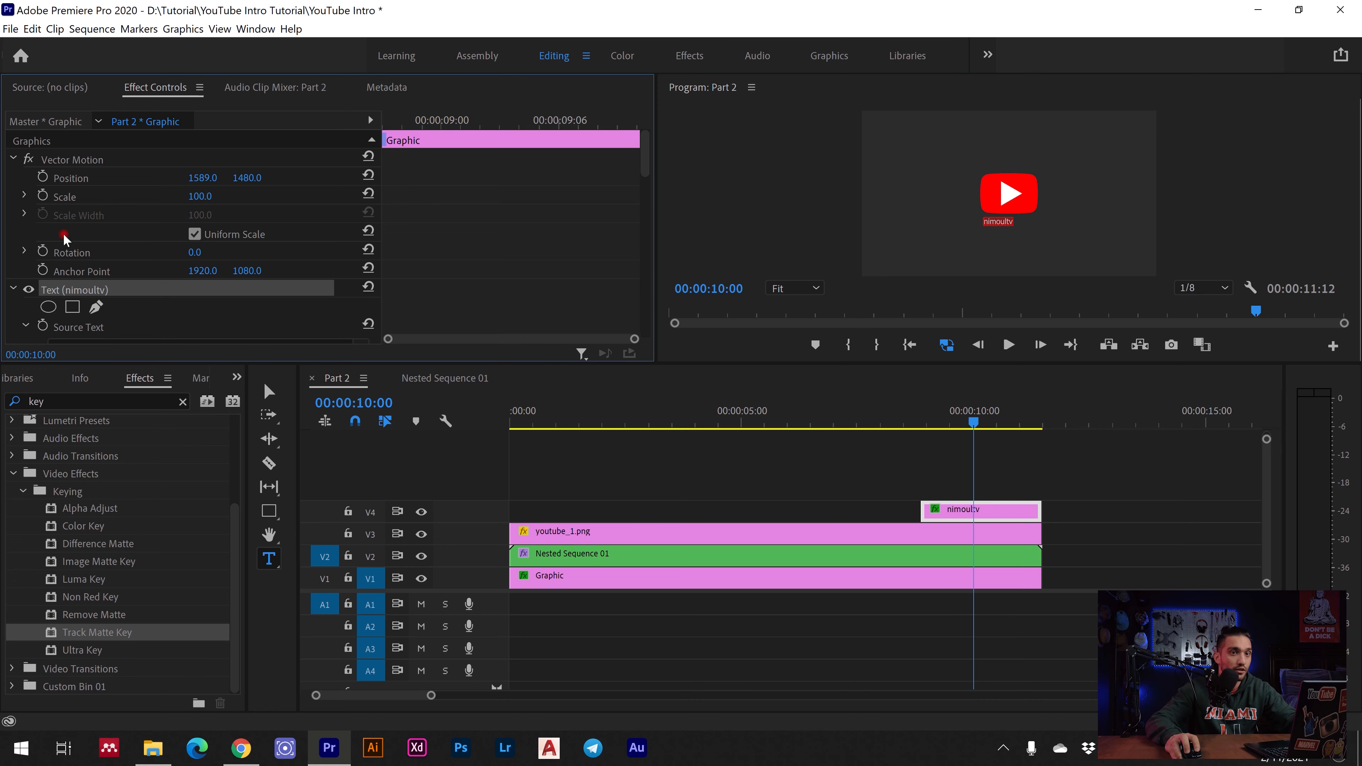
scroll(61, 236, down, 3)
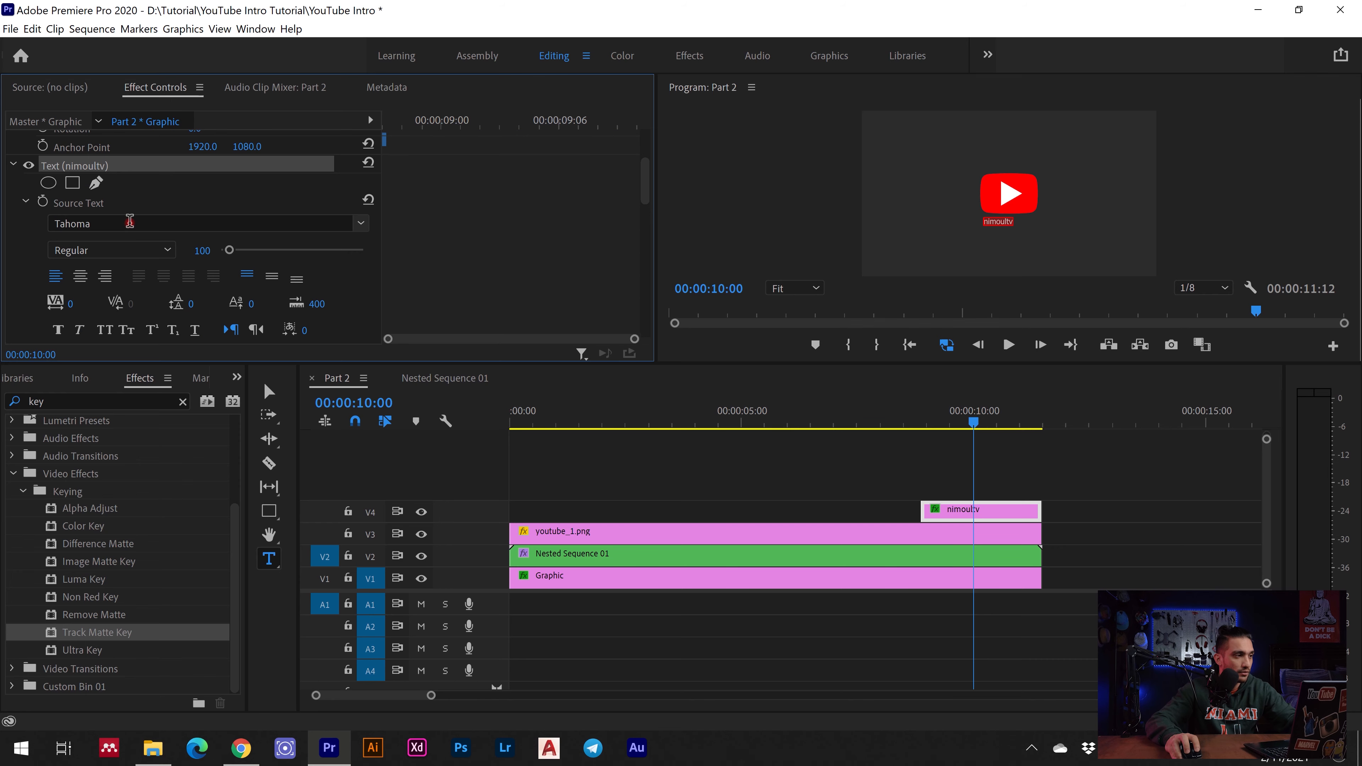
click(105, 223)
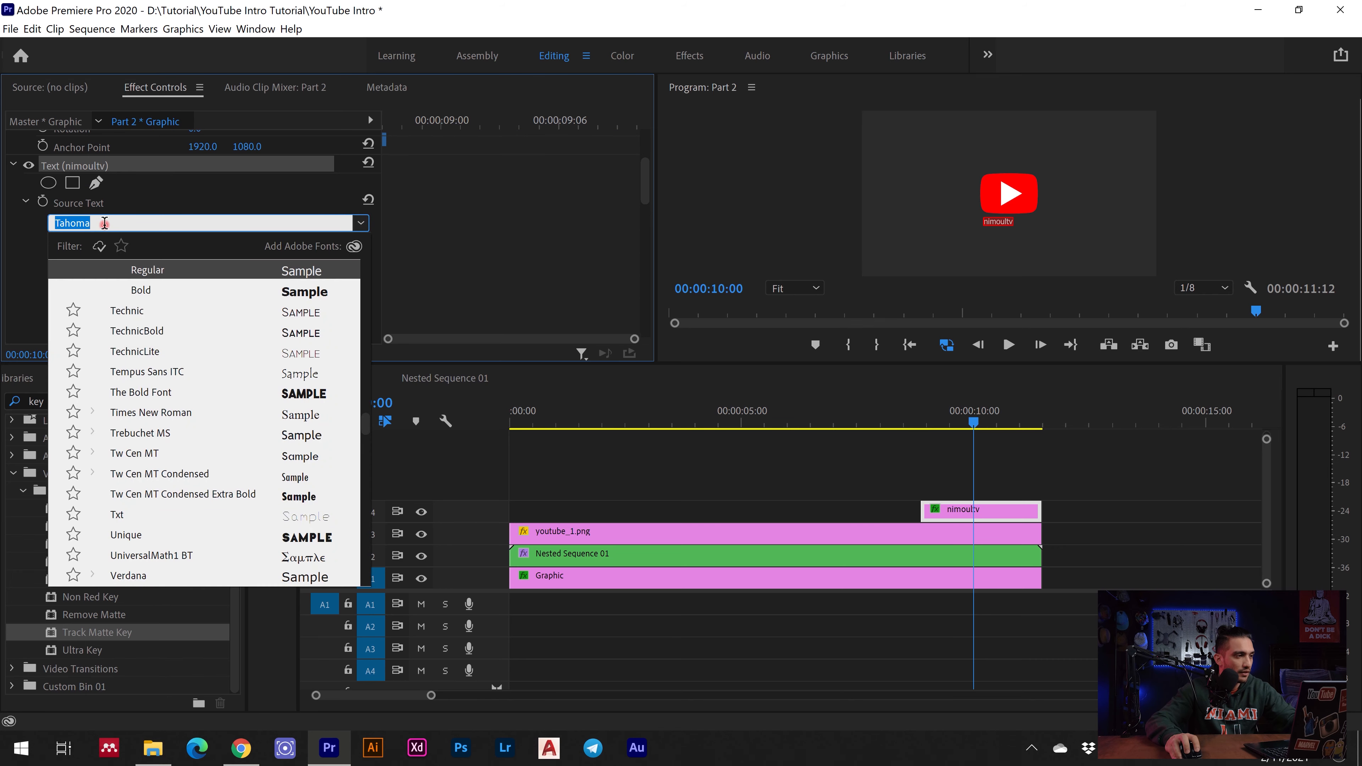
text(r)
key(BackSpace)
text(the)
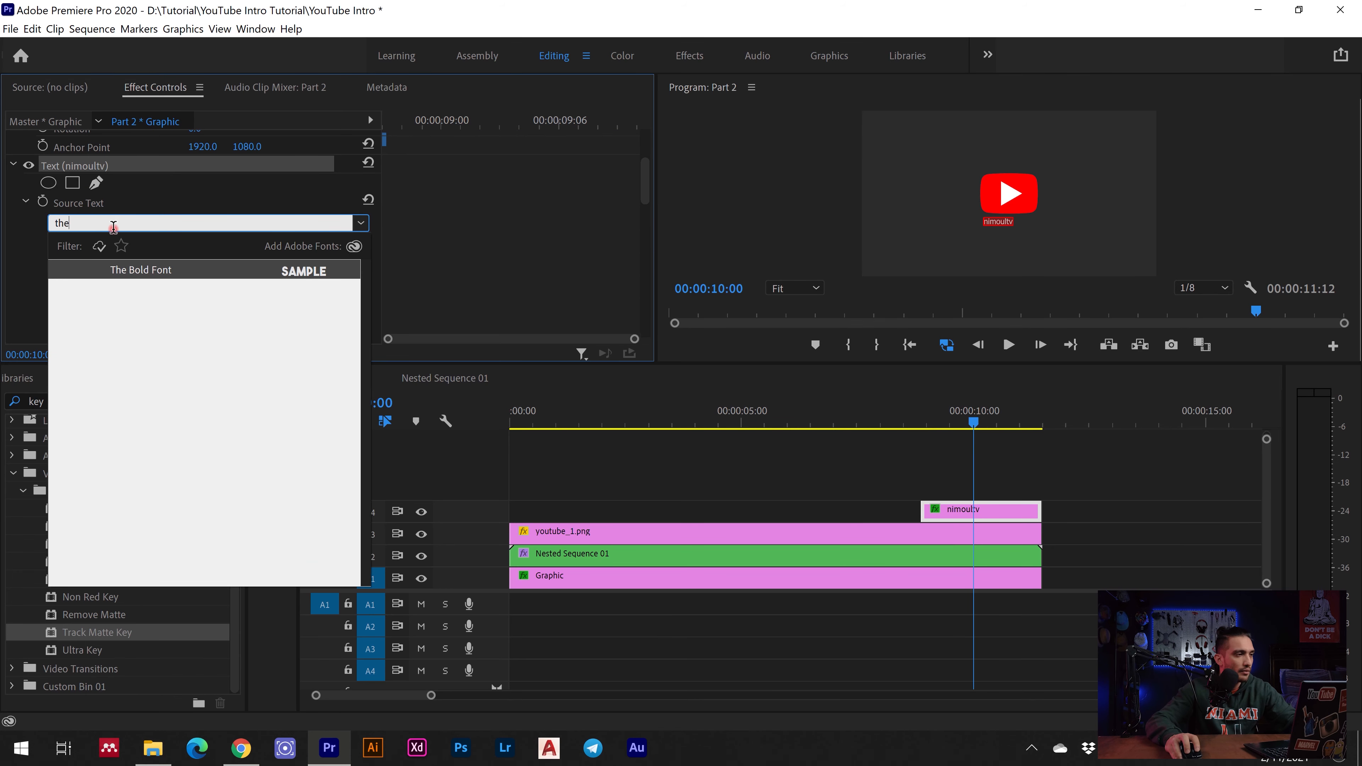
click(154, 275)
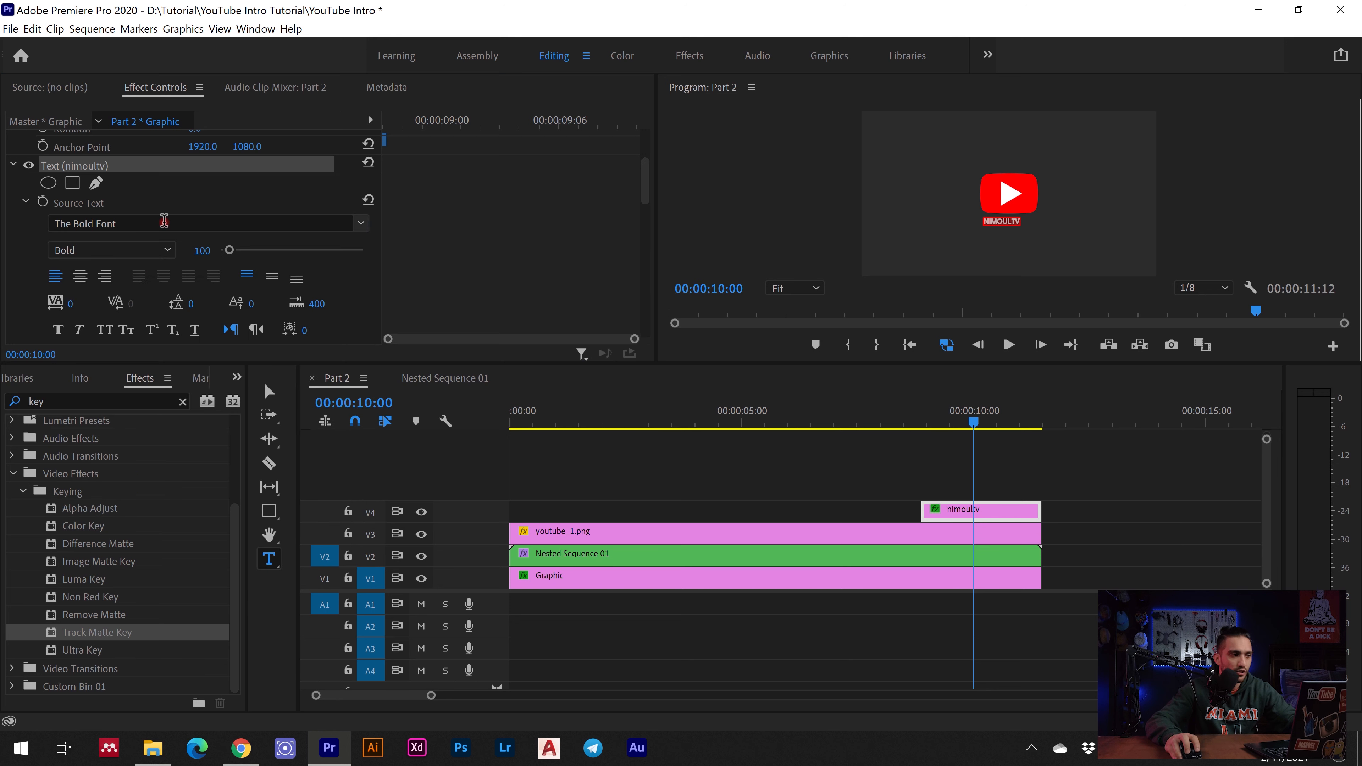
click(97, 272)
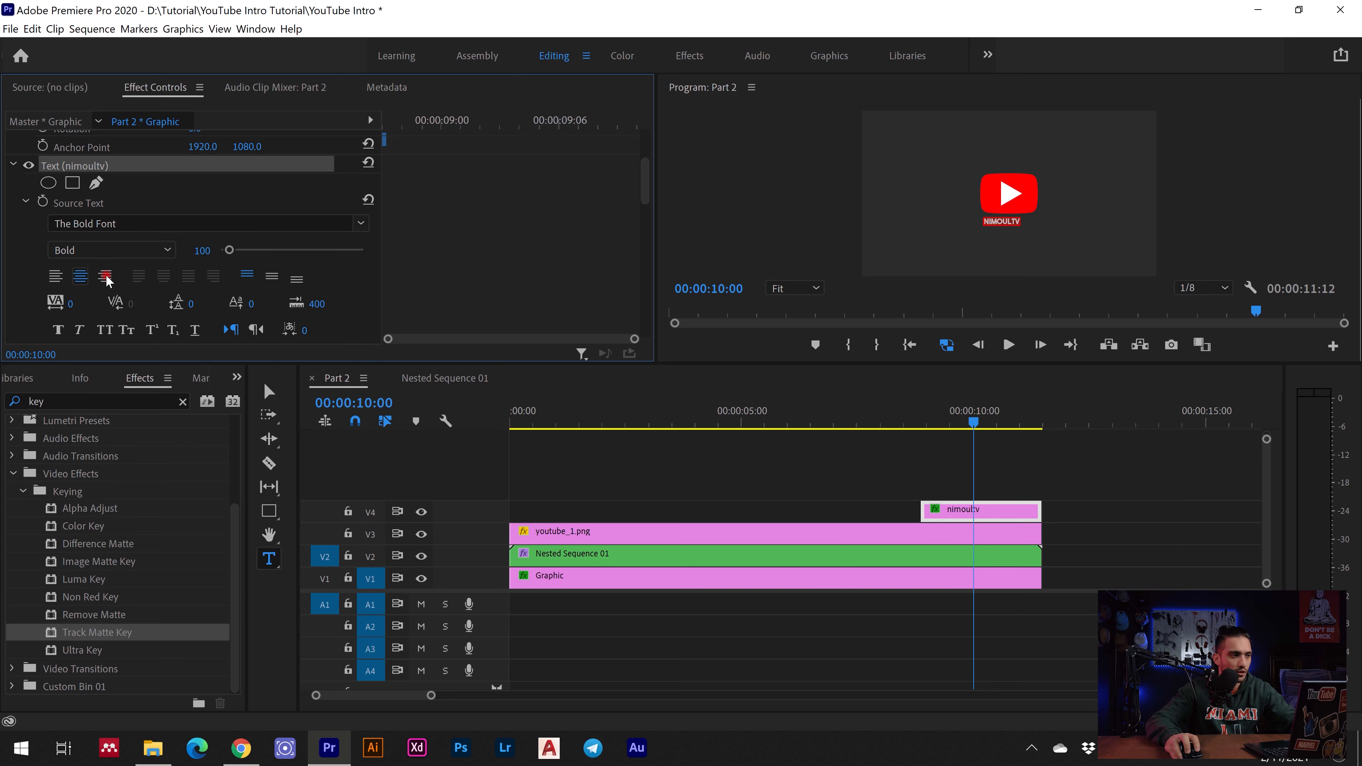
scroll(214, 243, up, 4)
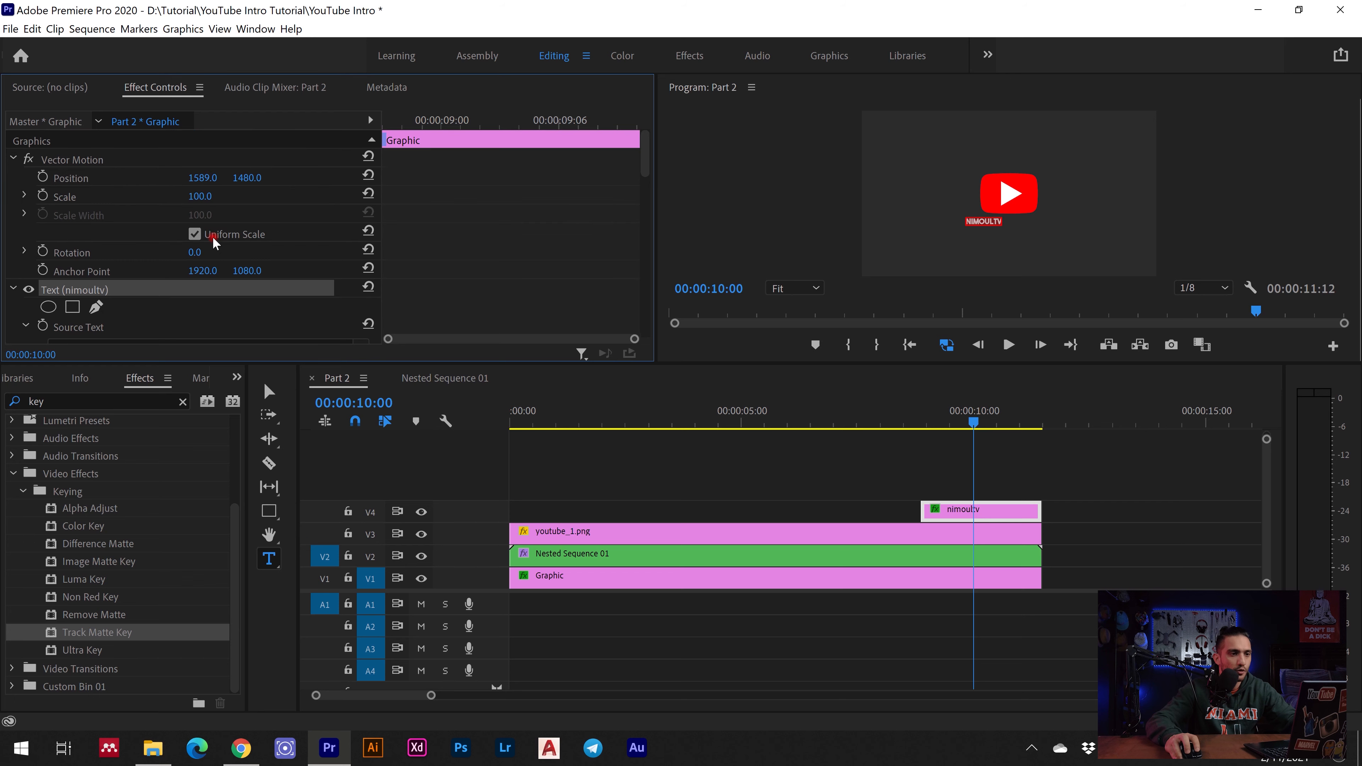
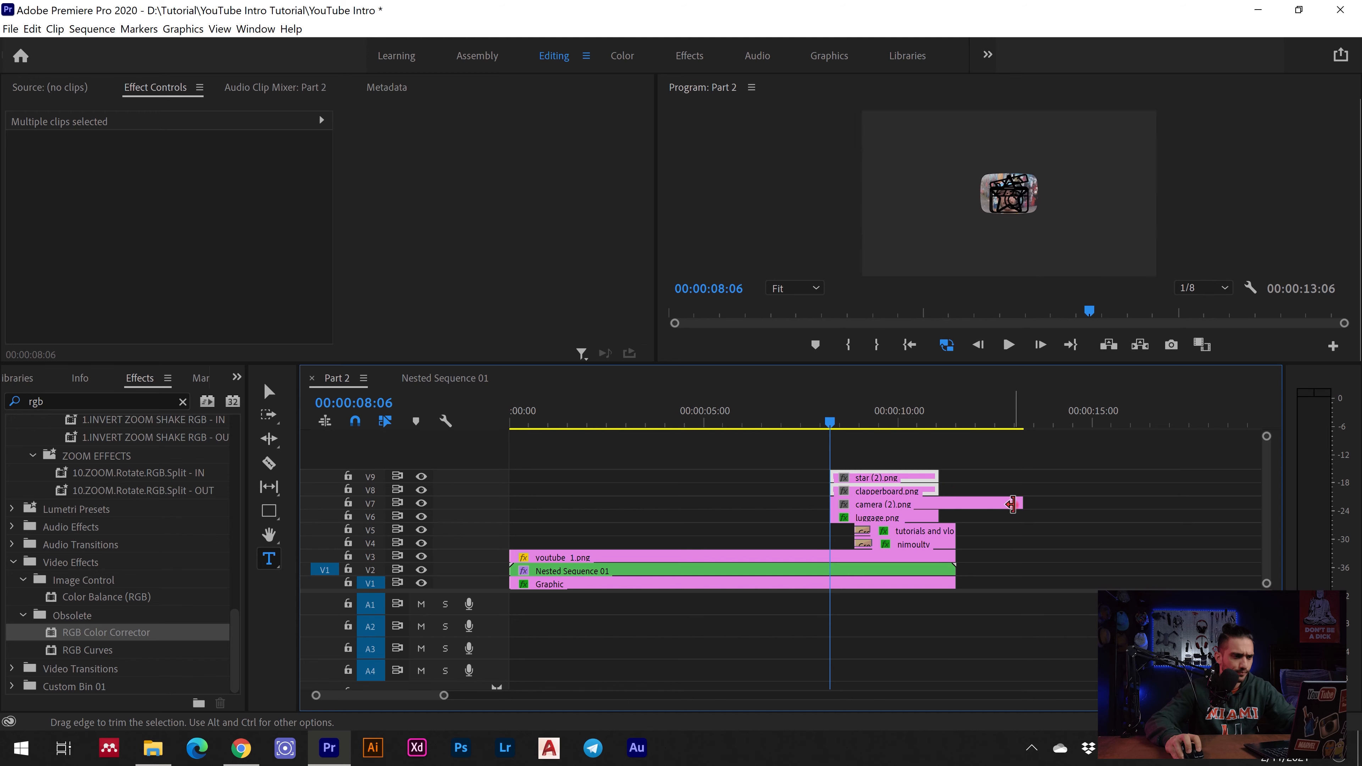
- Trim camera (2).png to match the other icon clips and paste luggage.png's attributes, including RGB Color Corrector, onto the star, clapperboard and camera clips
drag(1013, 505, 944, 503)
click(867, 515)
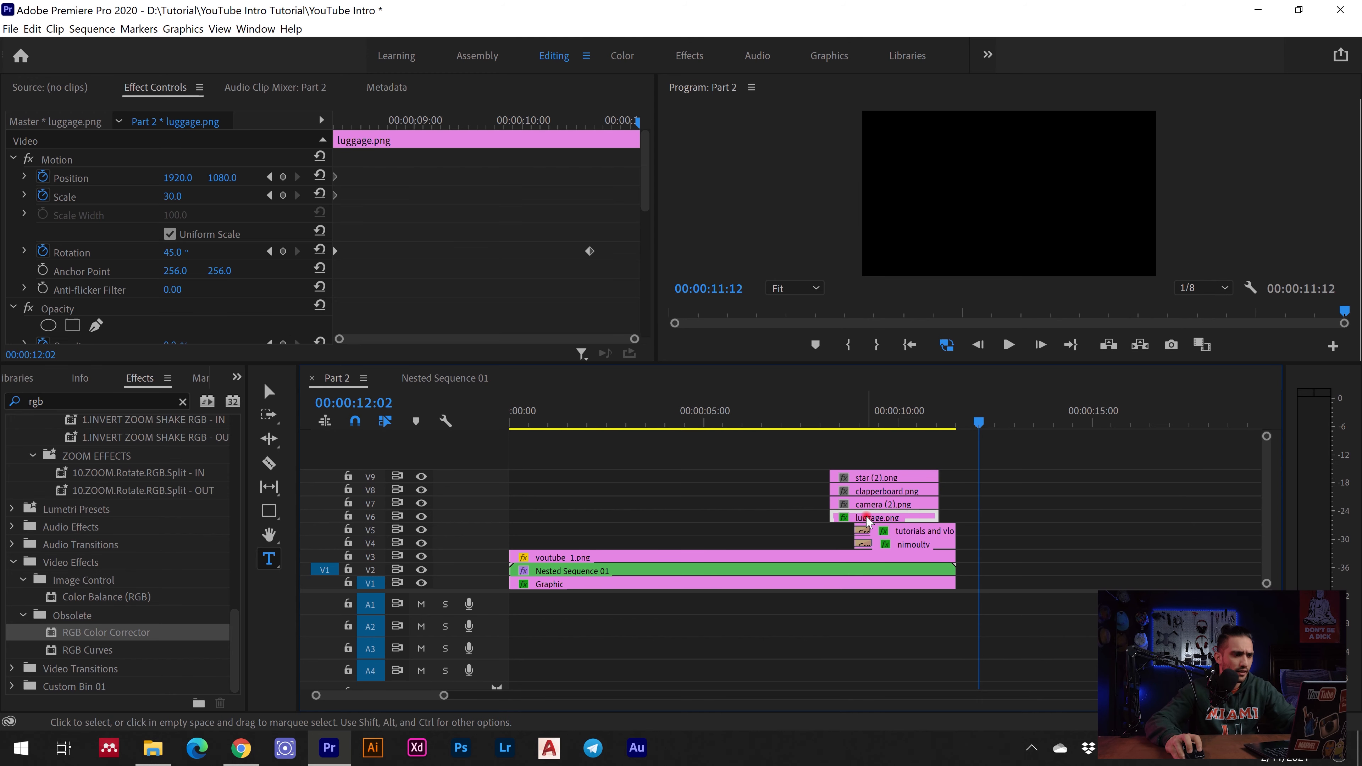
right_click(866, 515)
click(912, 66)
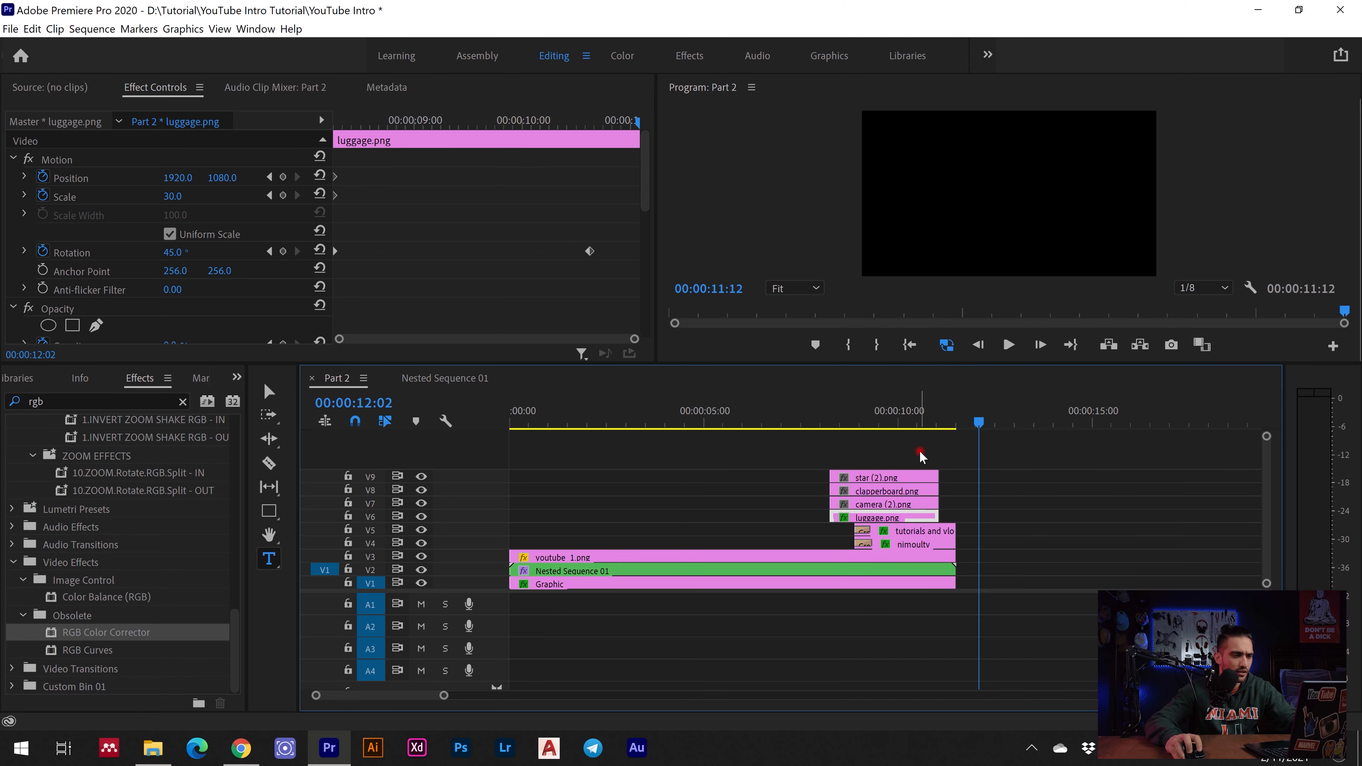
drag(916, 504, 915, 503)
right_click(915, 504)
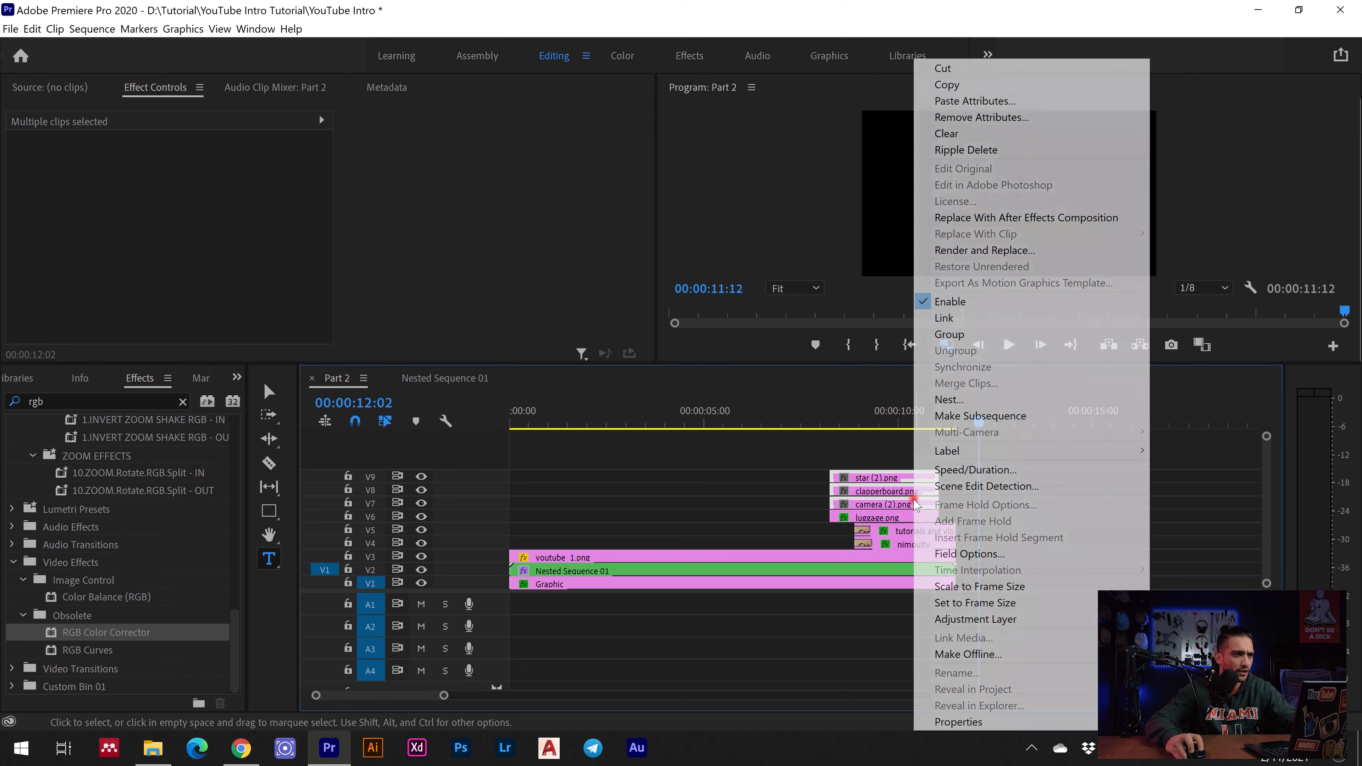
click(965, 113)
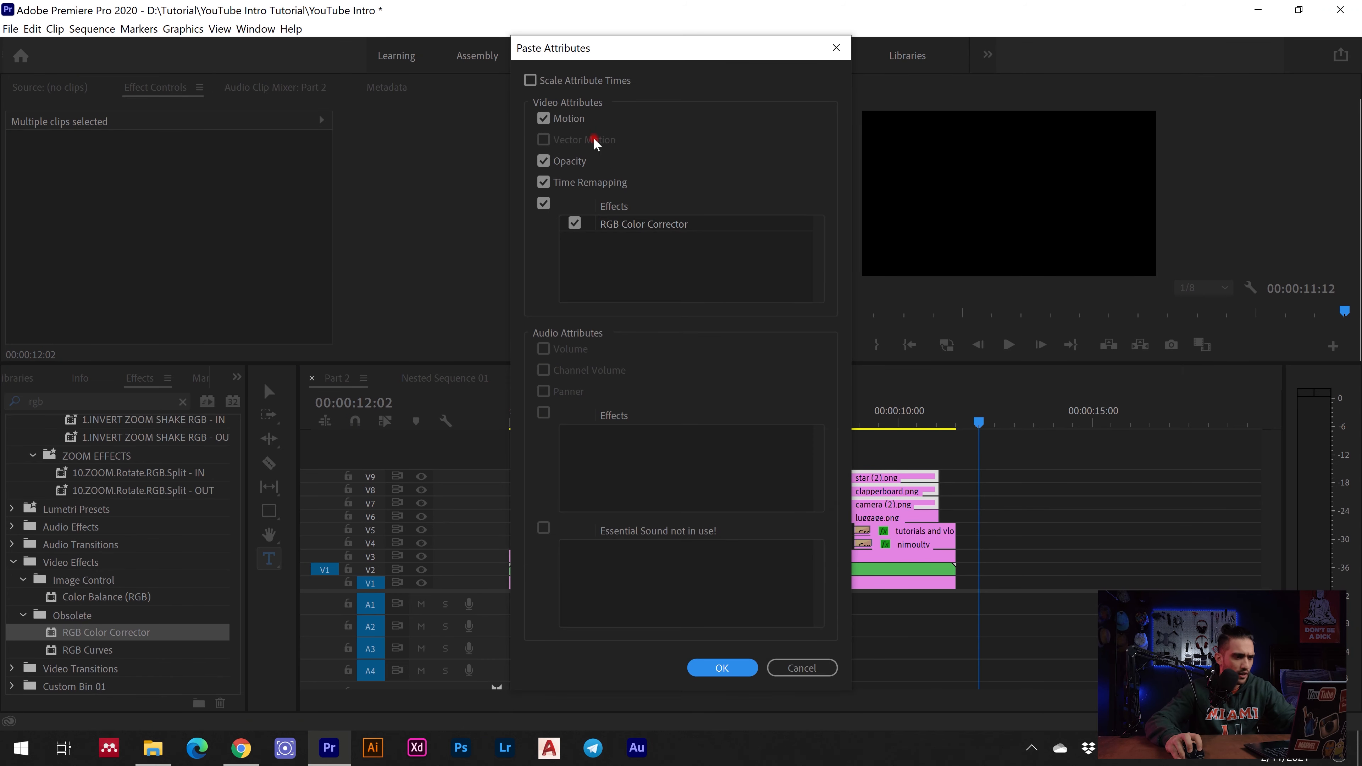
click(716, 668)
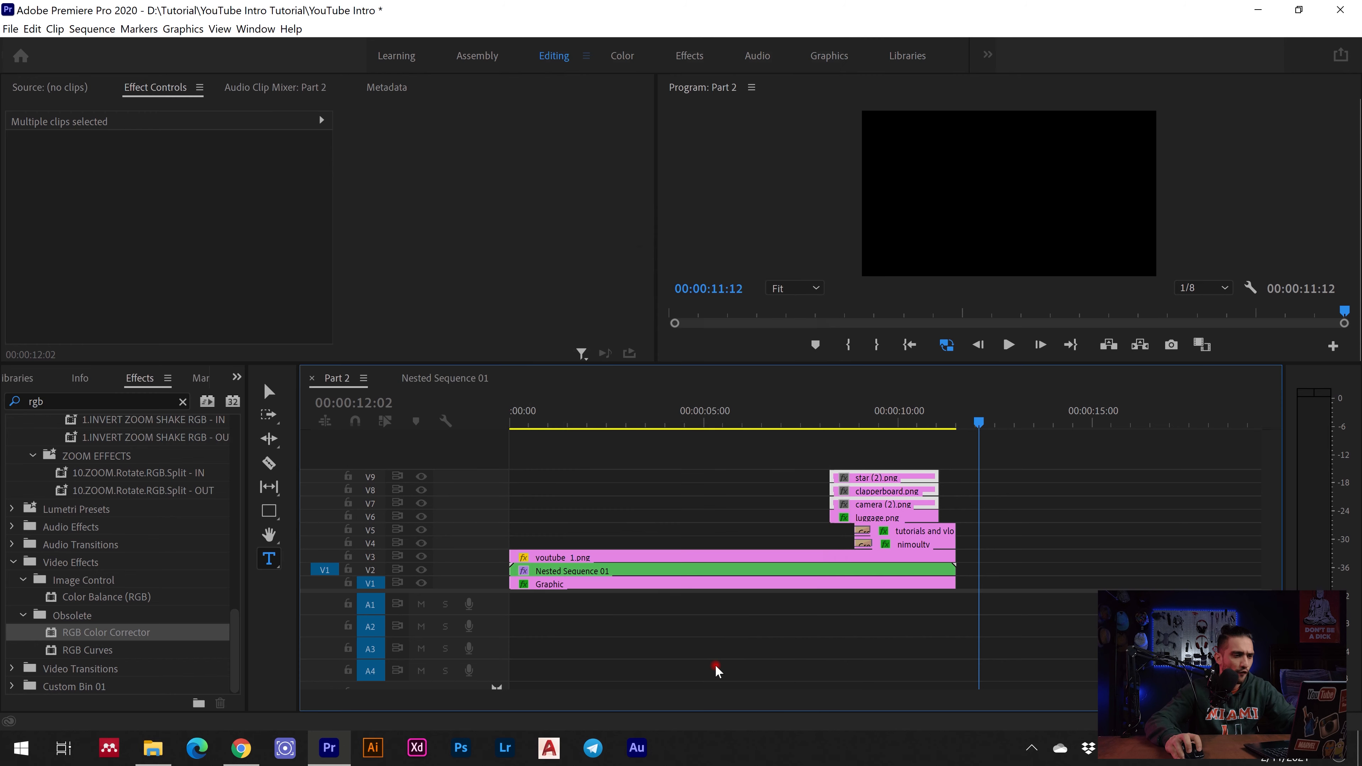
- Copy the star, clapperboard, camera and luggage clips and paste them past the end of the main clips
click(912, 456)
drag(912, 456, 883, 512)
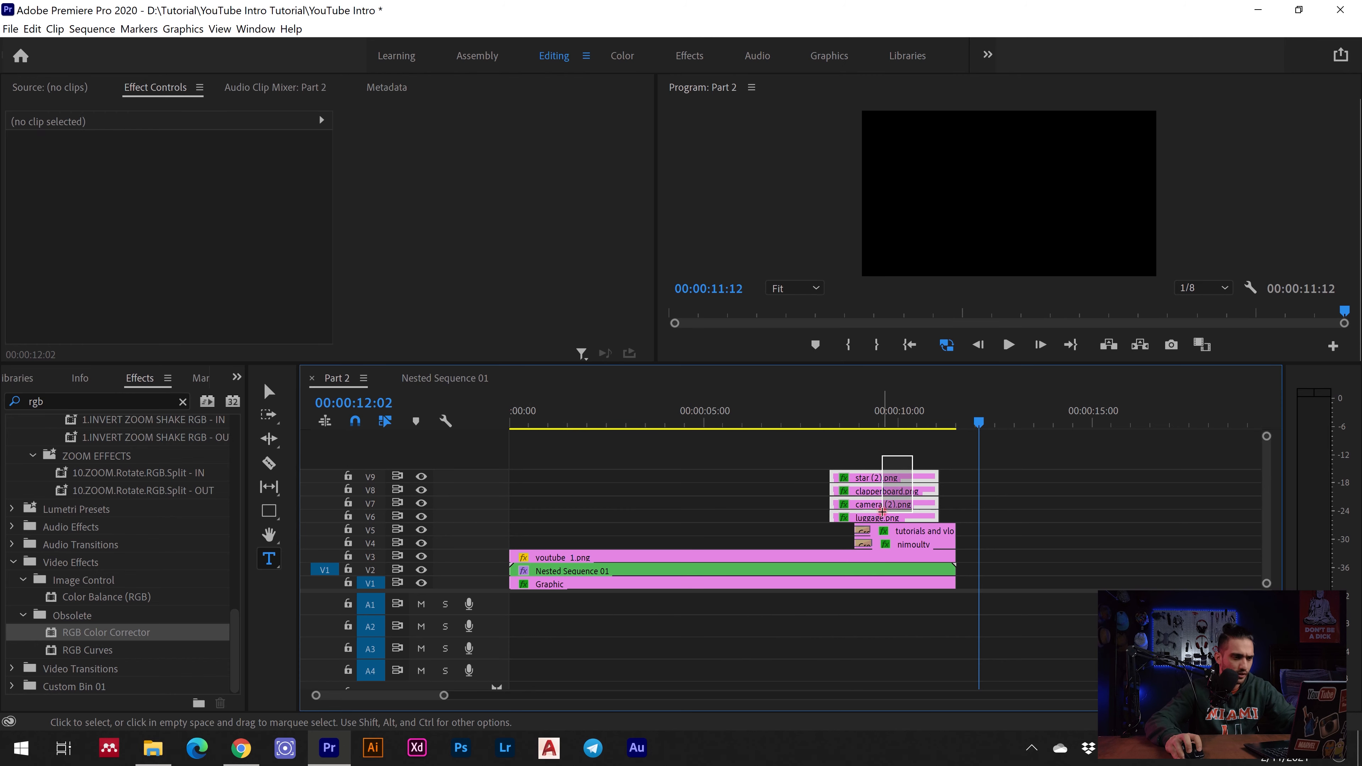
key(ctrl+c)
click(986, 424)
key(ctrl+v)
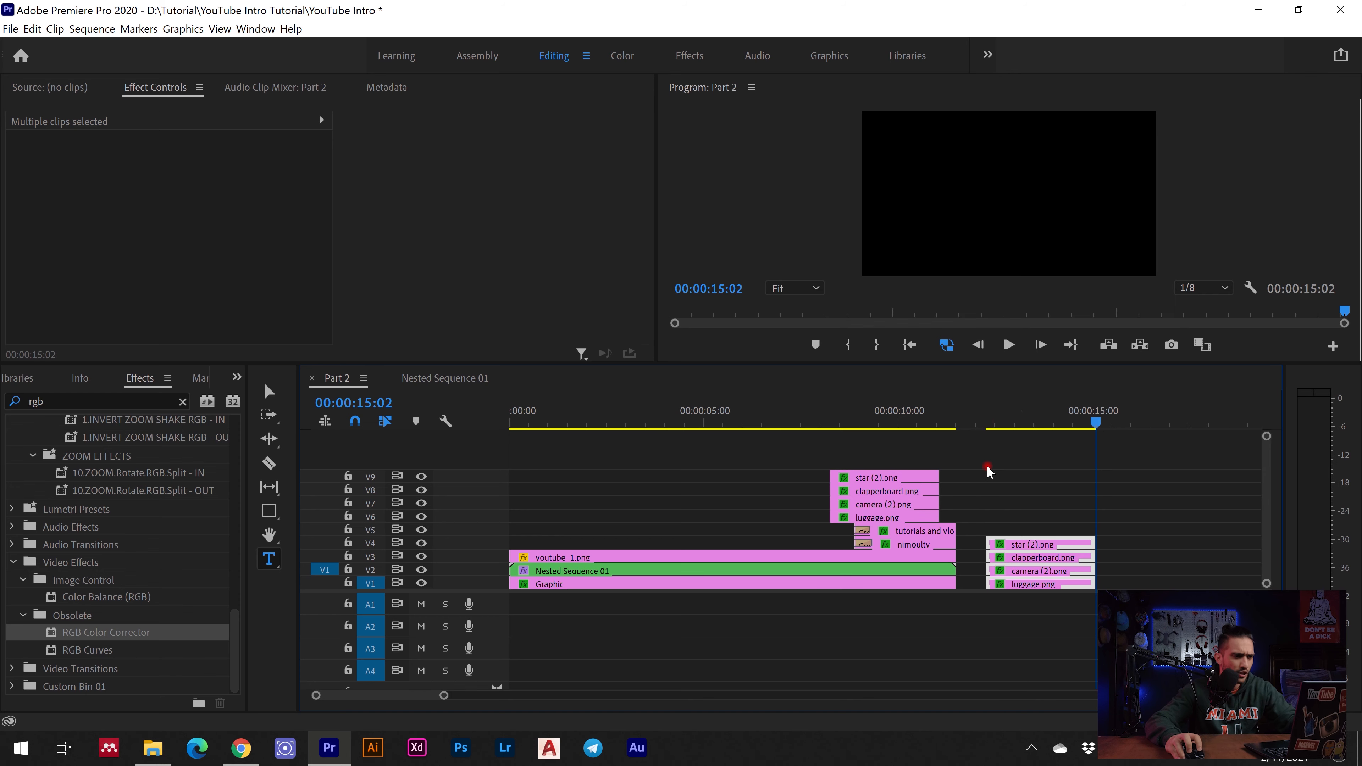
- Stack the copied star, clapperboard, camera and luggage clips on the tracks directly above the original icon clips, aligned with their start
drag(1035, 515, 855, 451)
click(868, 421)
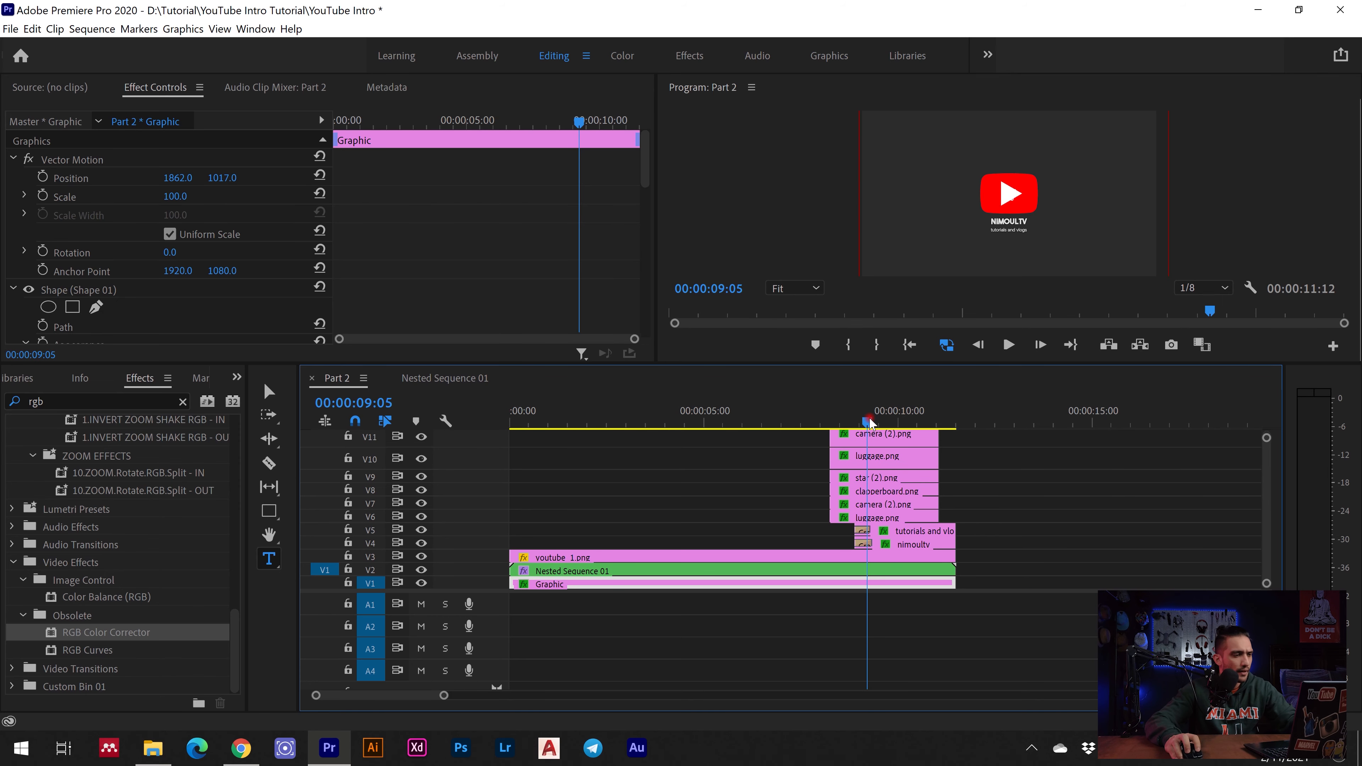
key(space)
drag(481, 449, 485, 446)
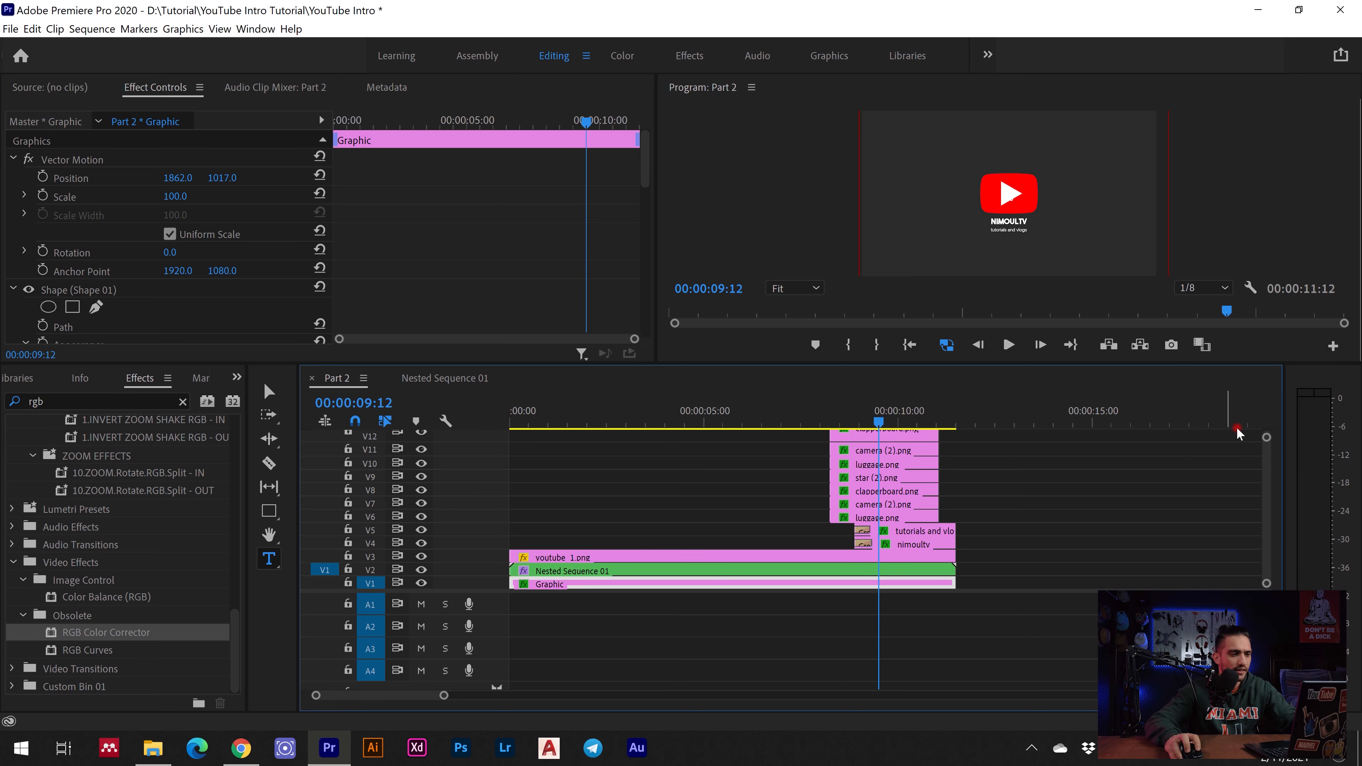
click(1264, 439)
drag(1265, 439, 1256, 430)
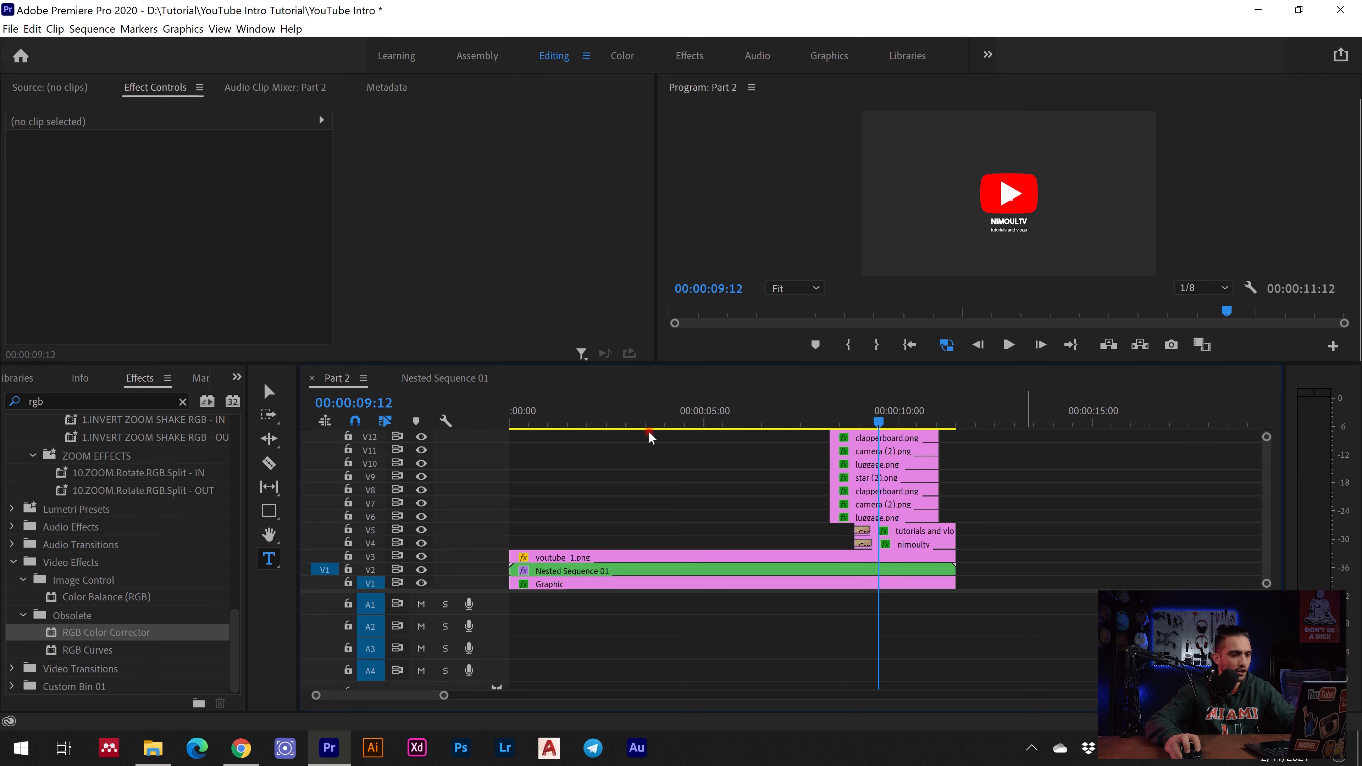
drag(479, 592, 475, 646)
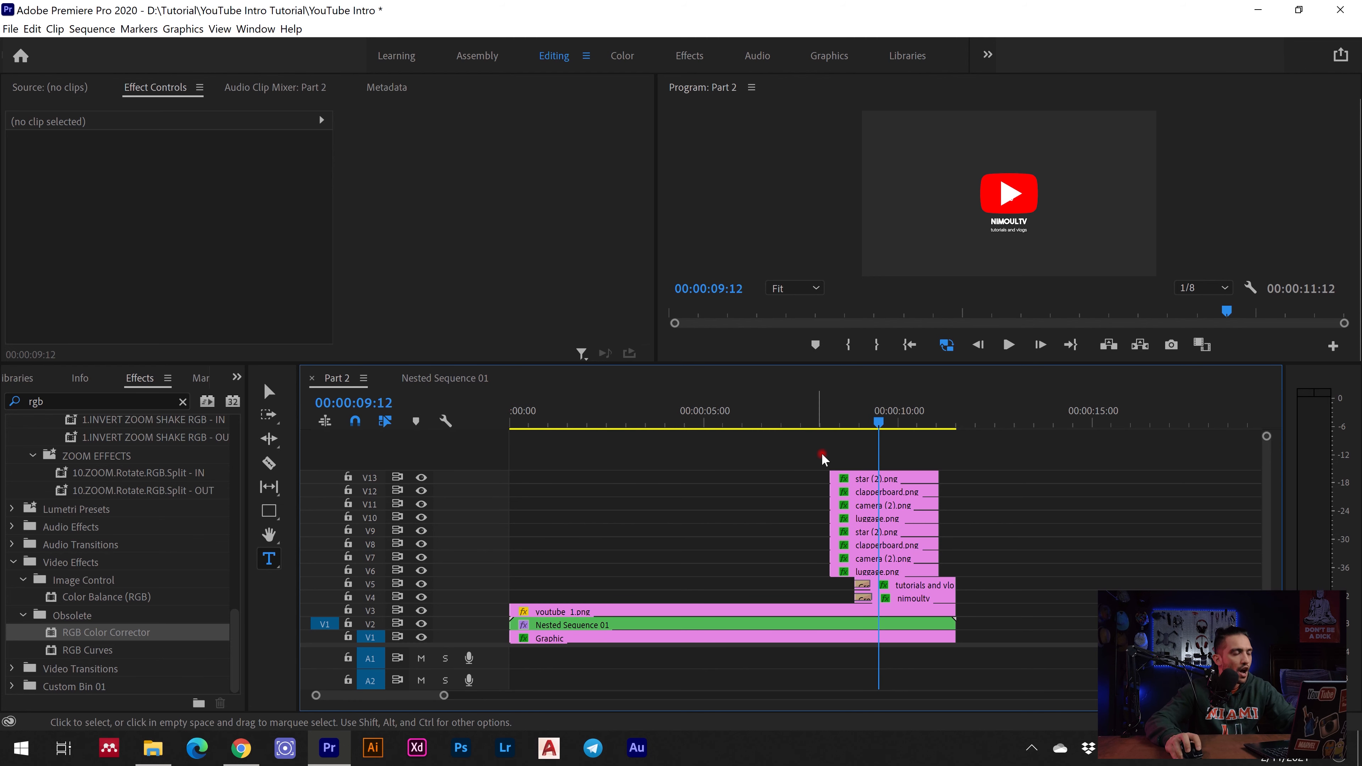
- Add a Position keyframe at 10:15 to the lower luggage.png clip, moving the icon to the logo's upper-right side
click(849, 573)
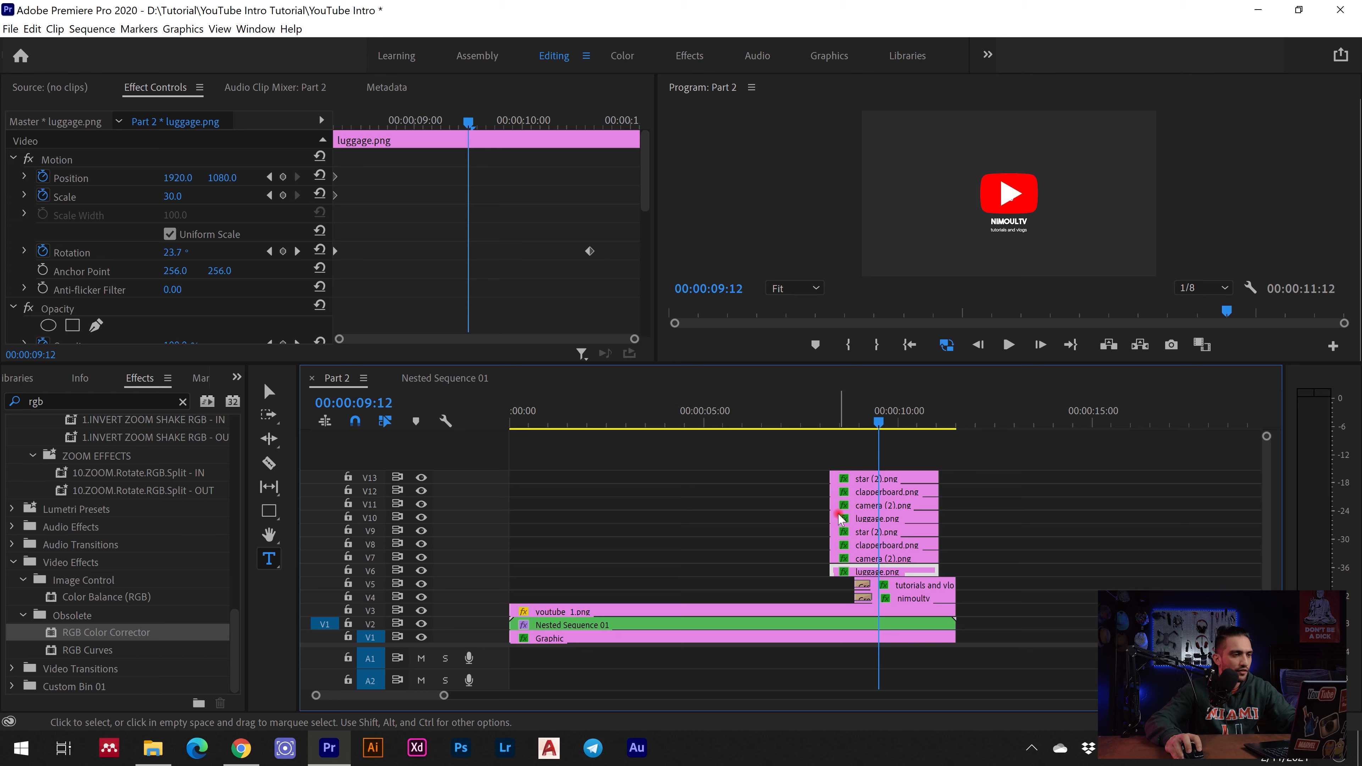
click(641, 343)
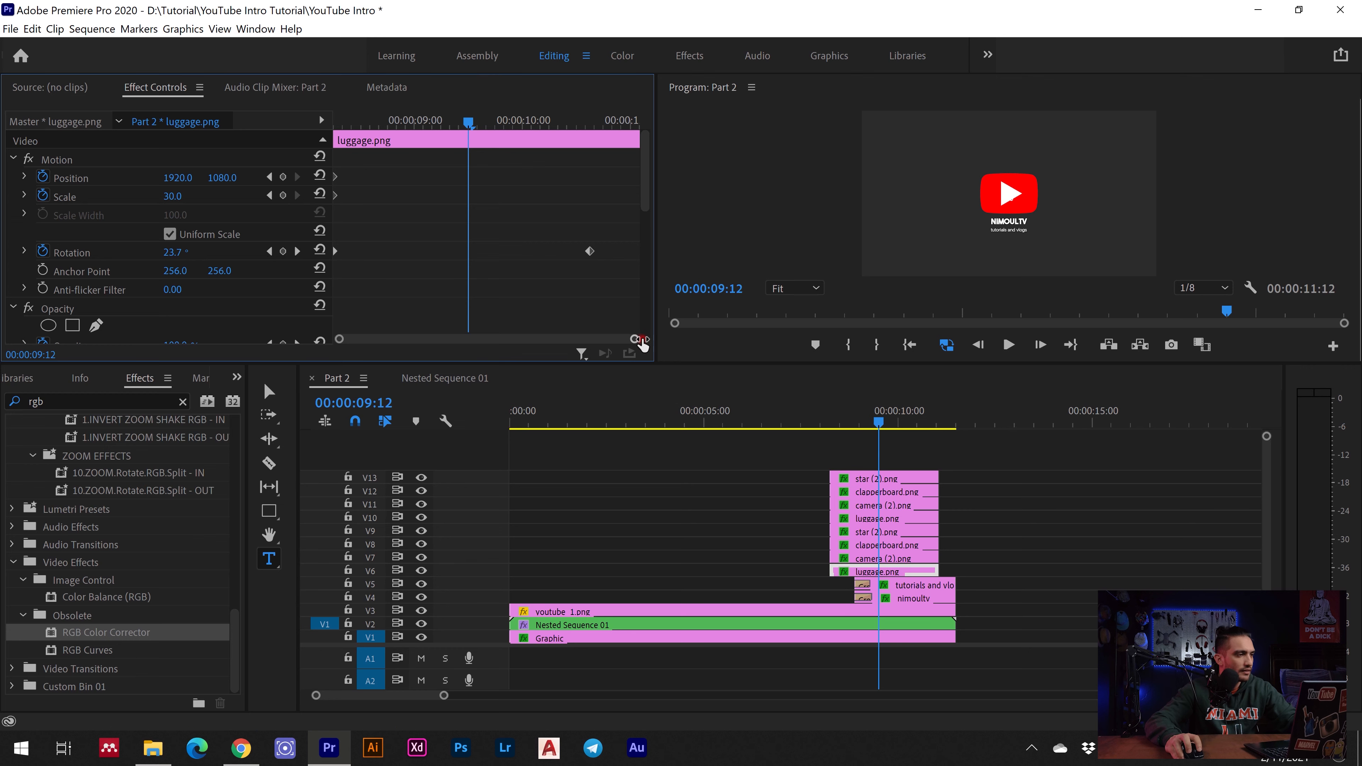
scroll(238, 238, down, 2)
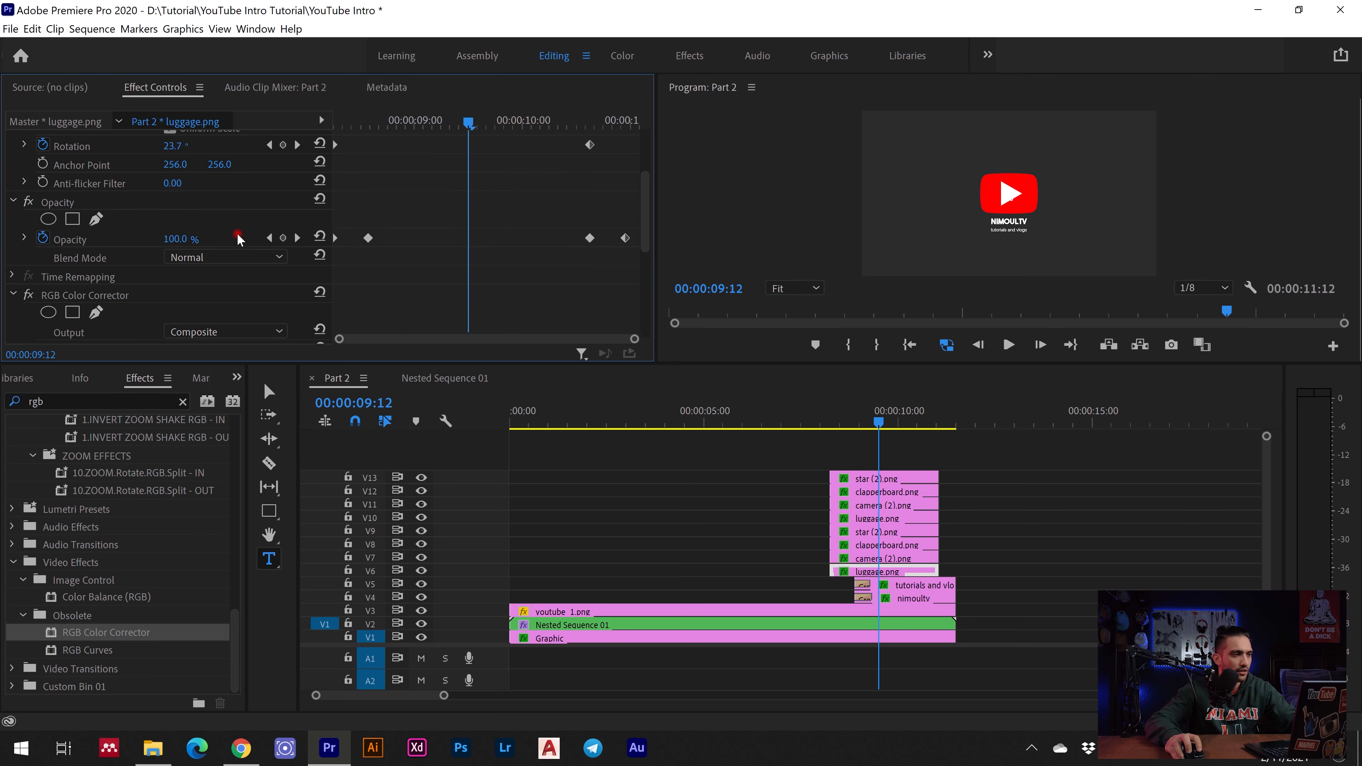
click(298, 238)
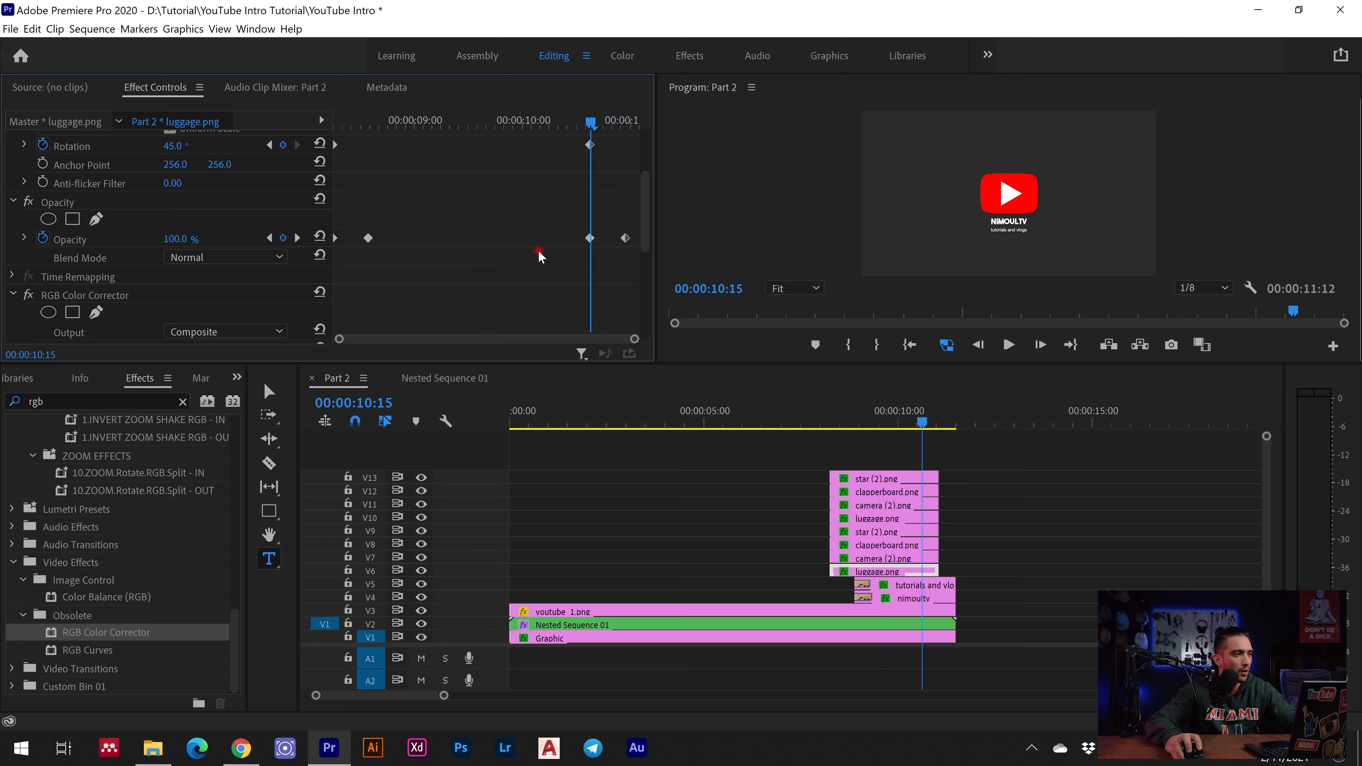
scroll(193, 220, up, 2)
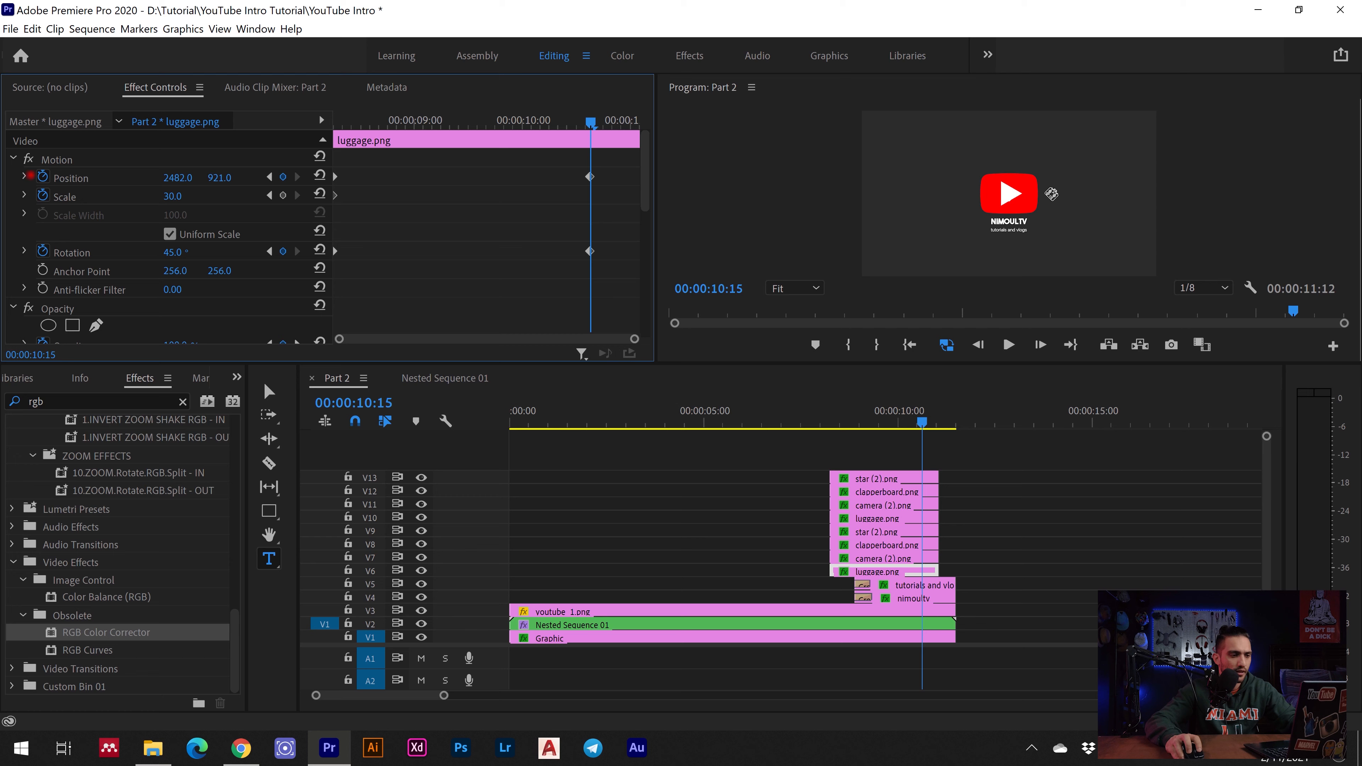
- Keyframe end positions at 10:15 for the lower camera clip at 1240, 1080 and the lower clapperboard clip at the logo's upper left
click(858, 559)
drag(175, 178, 47, 138)
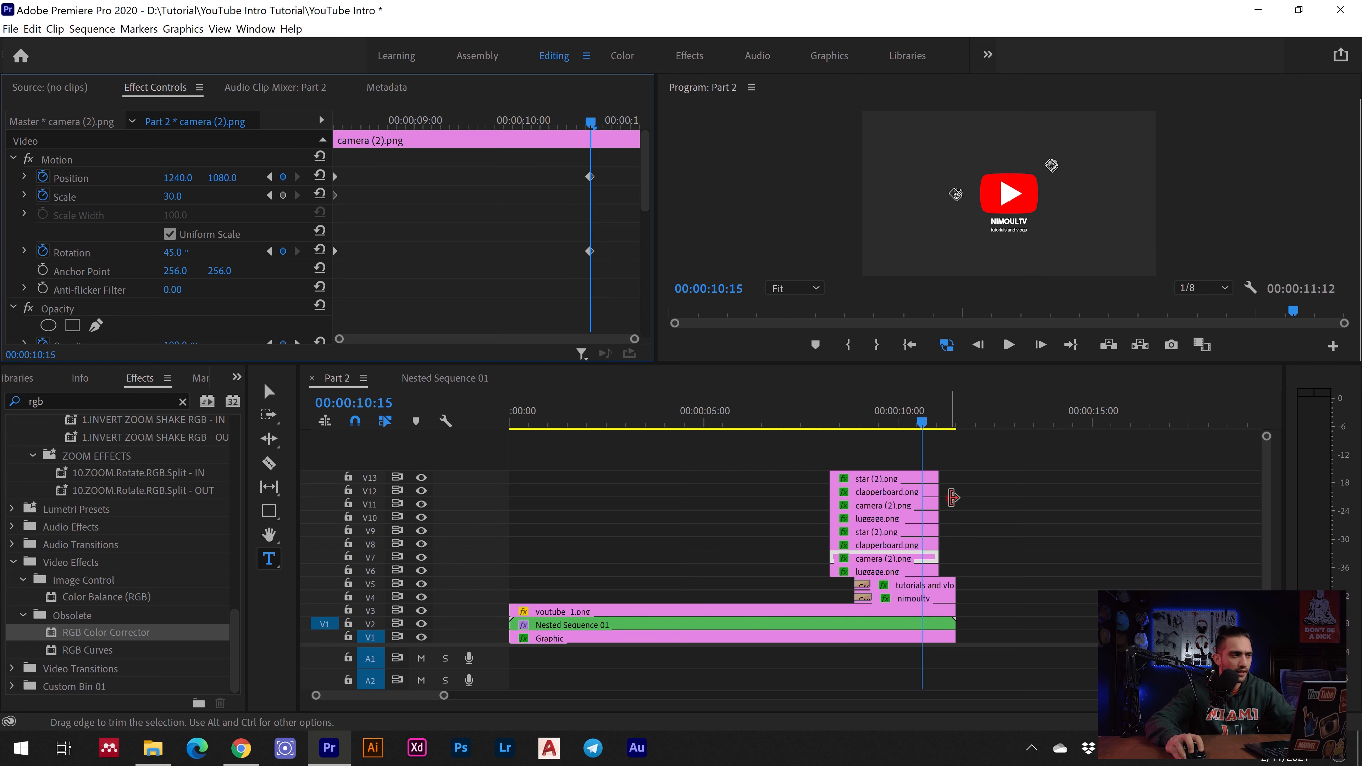
click(907, 547)
drag(174, 178, 1, 109)
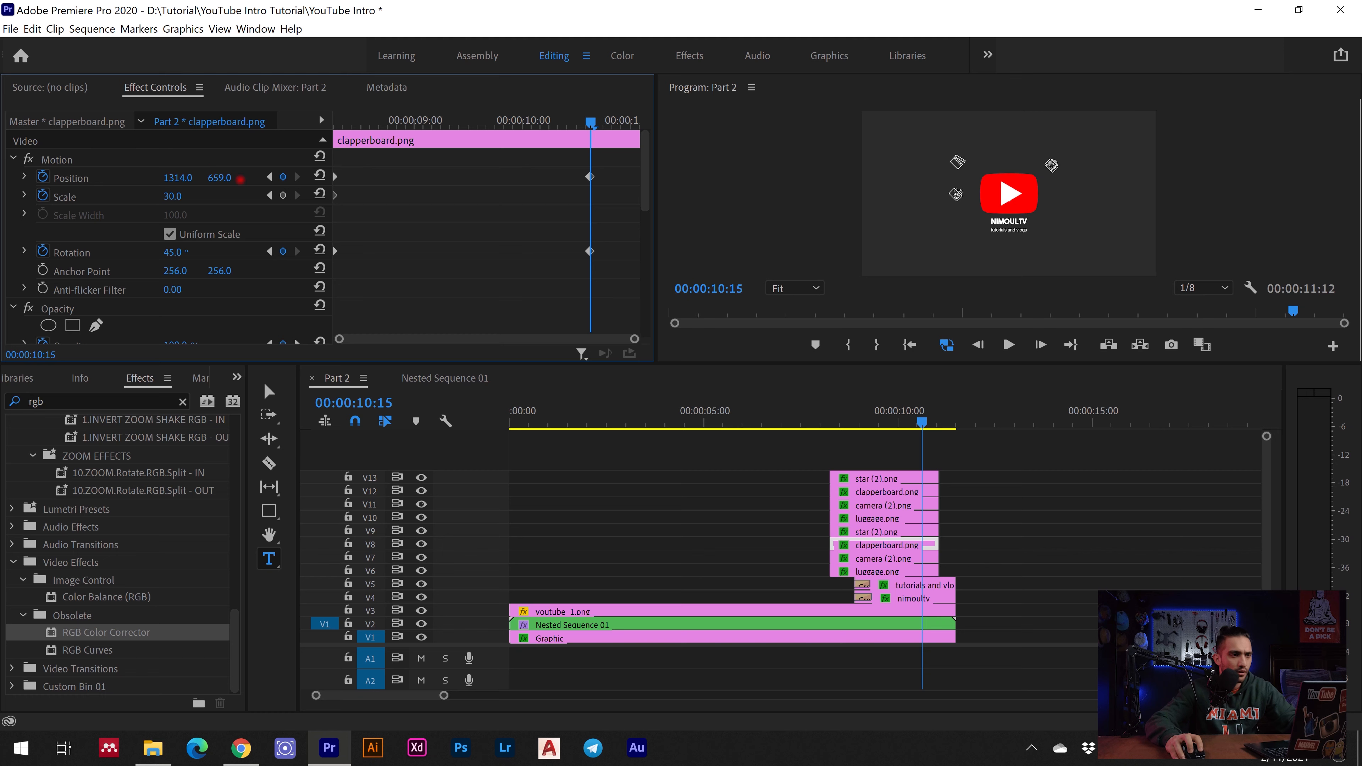
- Keyframe the lower star and all four copied icons into a ring around the logo, with the copied camera at 1763, 616 and star at 2101, 644
click(867, 533)
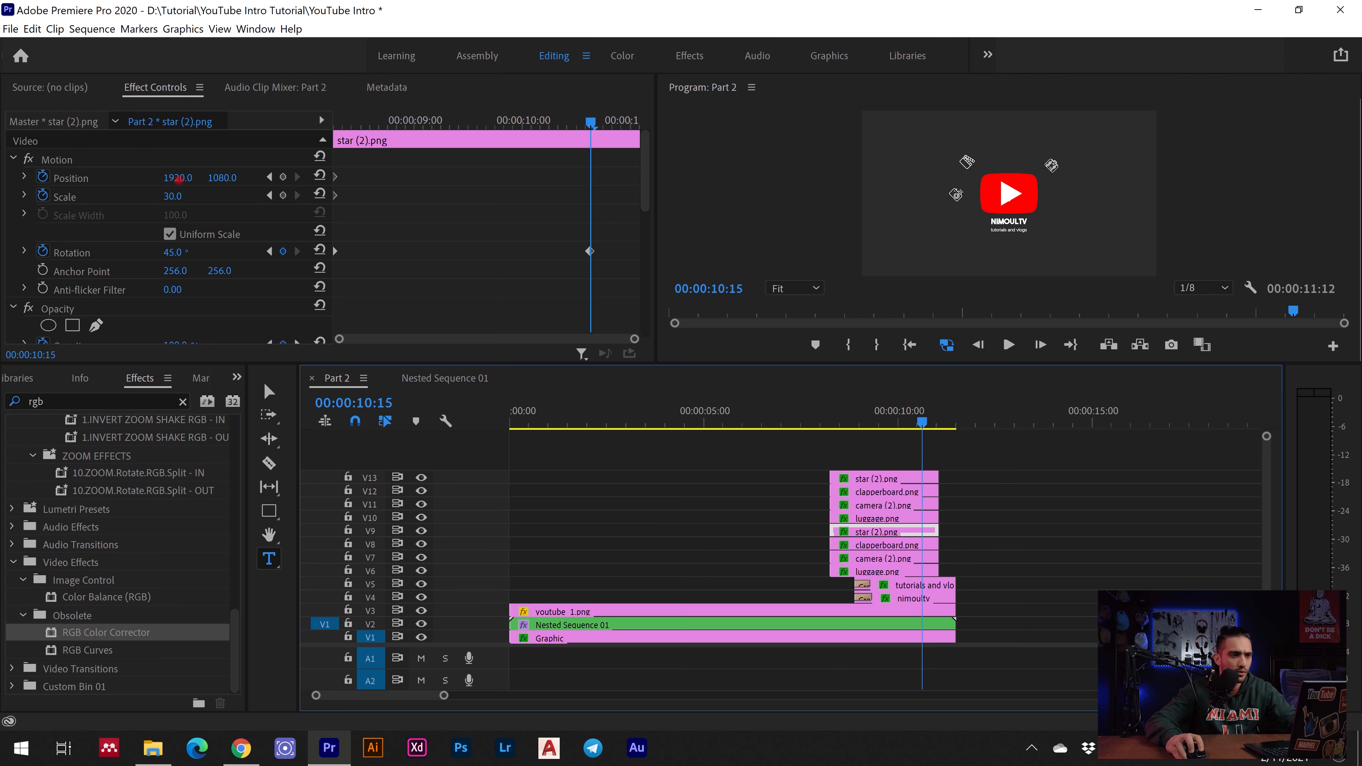
drag(179, 178, 761, 310)
click(866, 518)
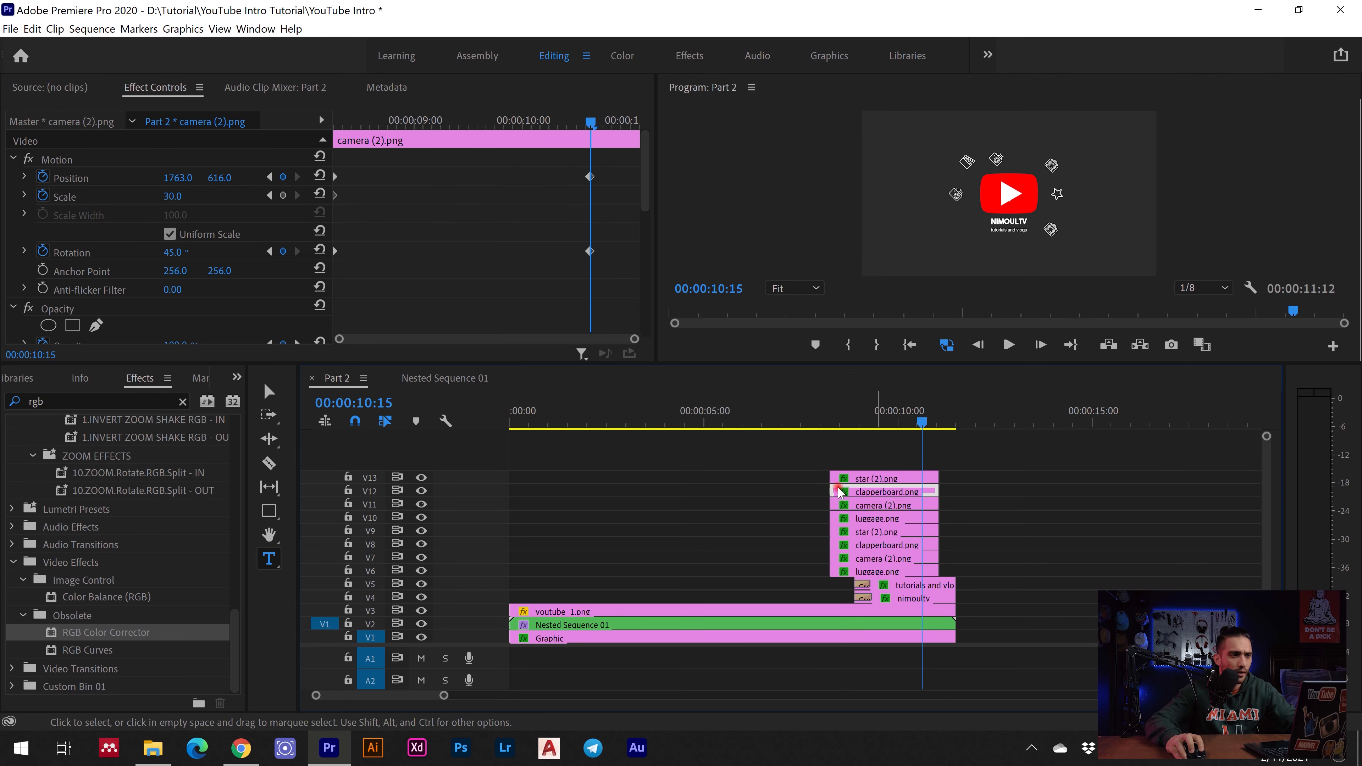
click(885, 492)
click(868, 478)
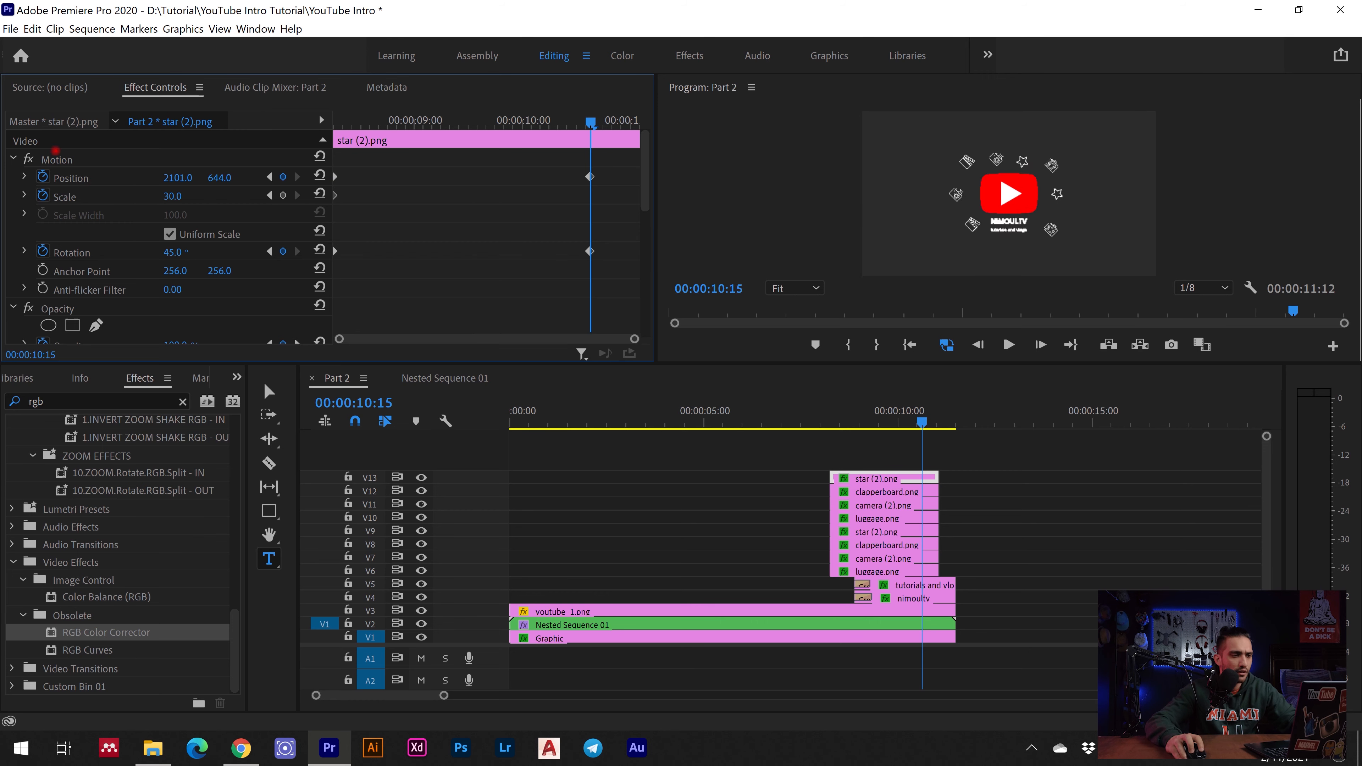
- Play the Part 2 sequence from the beginning to review the intro animation
click(811, 424)
click(911, 344)
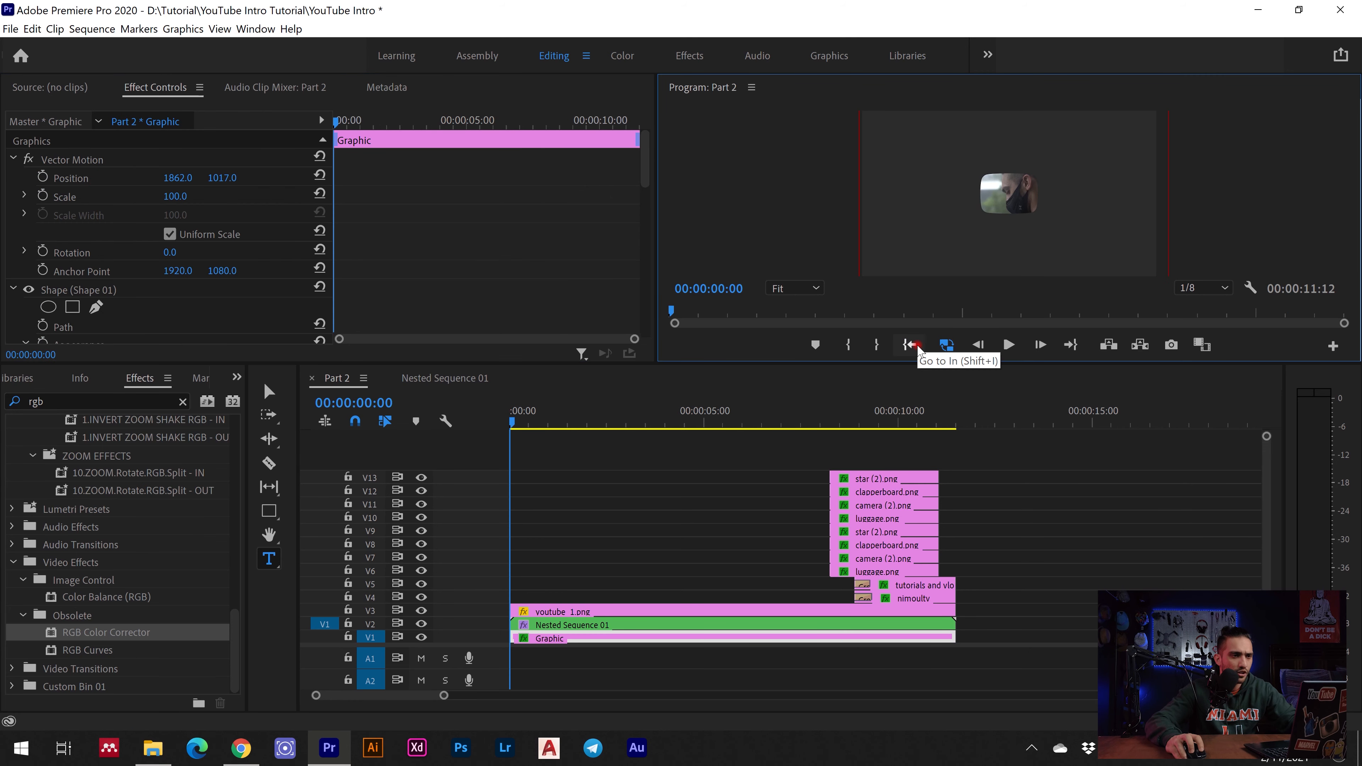
key(space)
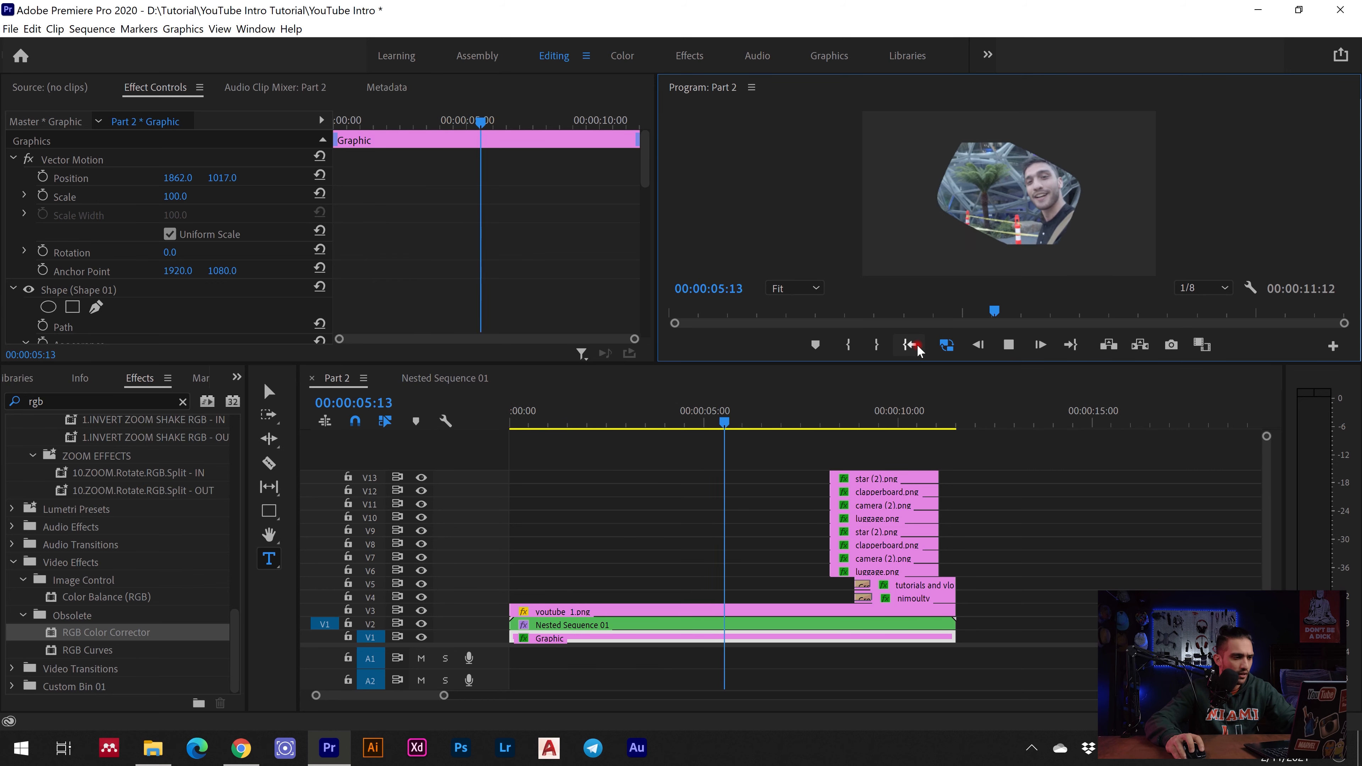
- In Nested Sequence 01, delay the shrink of Part 1.mp4 by moving its first Scale keyframe to about mid-clip, and replay Part 2
drag(542, 428, 618, 436)
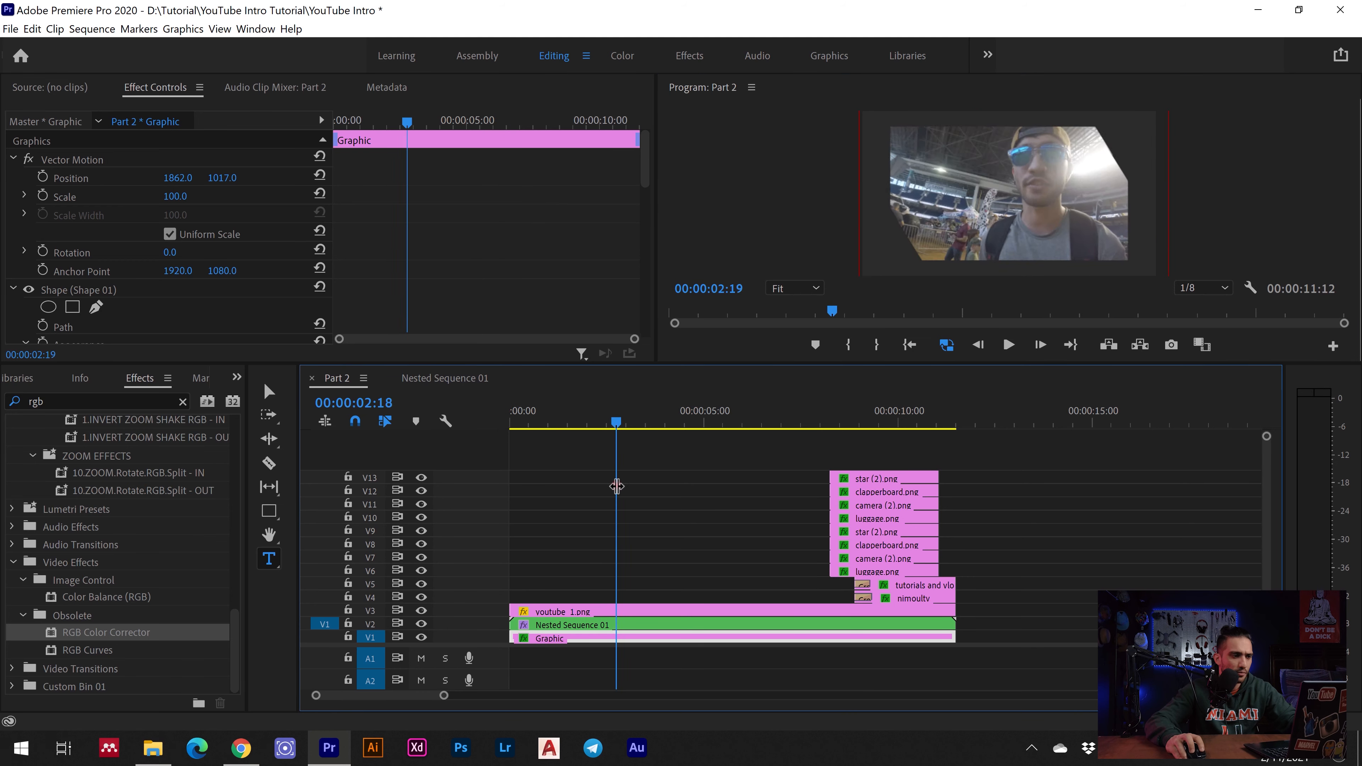
click(595, 625)
double_click(596, 623)
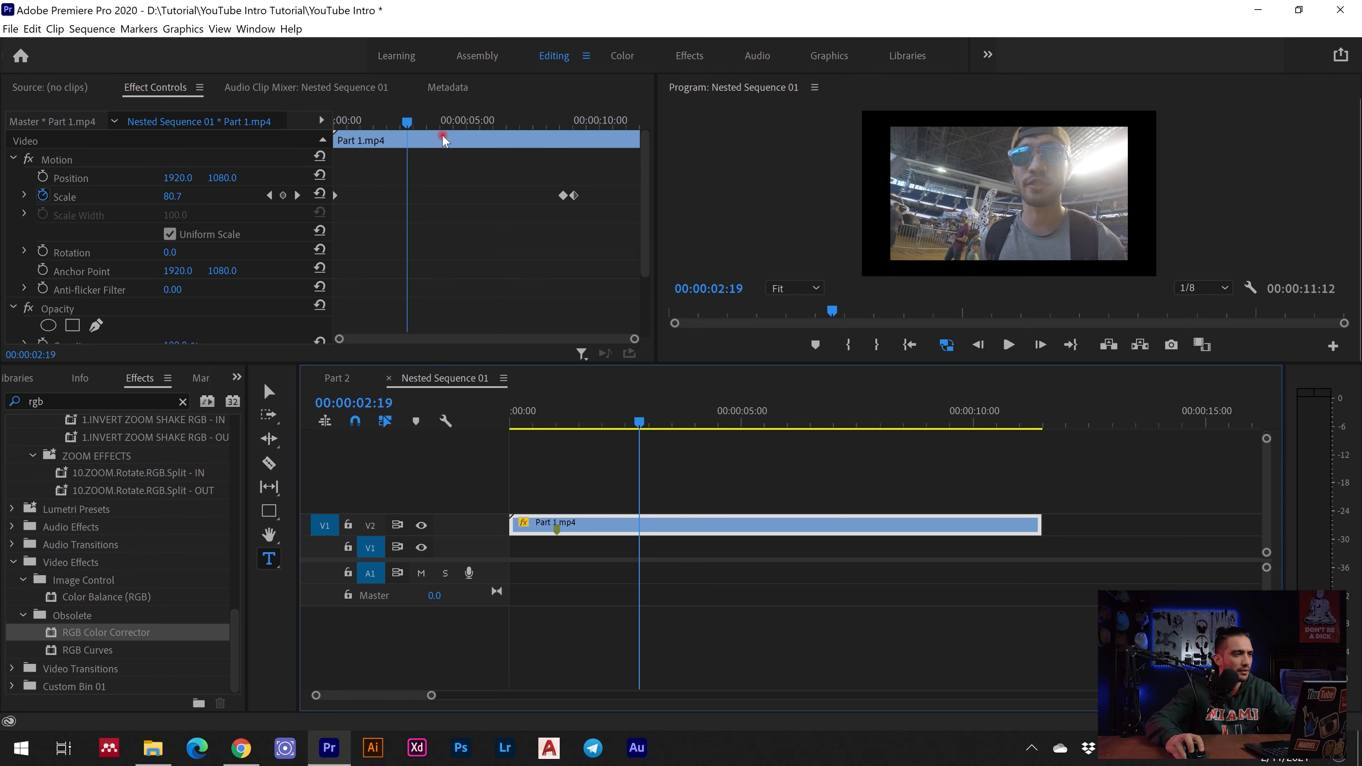
drag(406, 124, 491, 147)
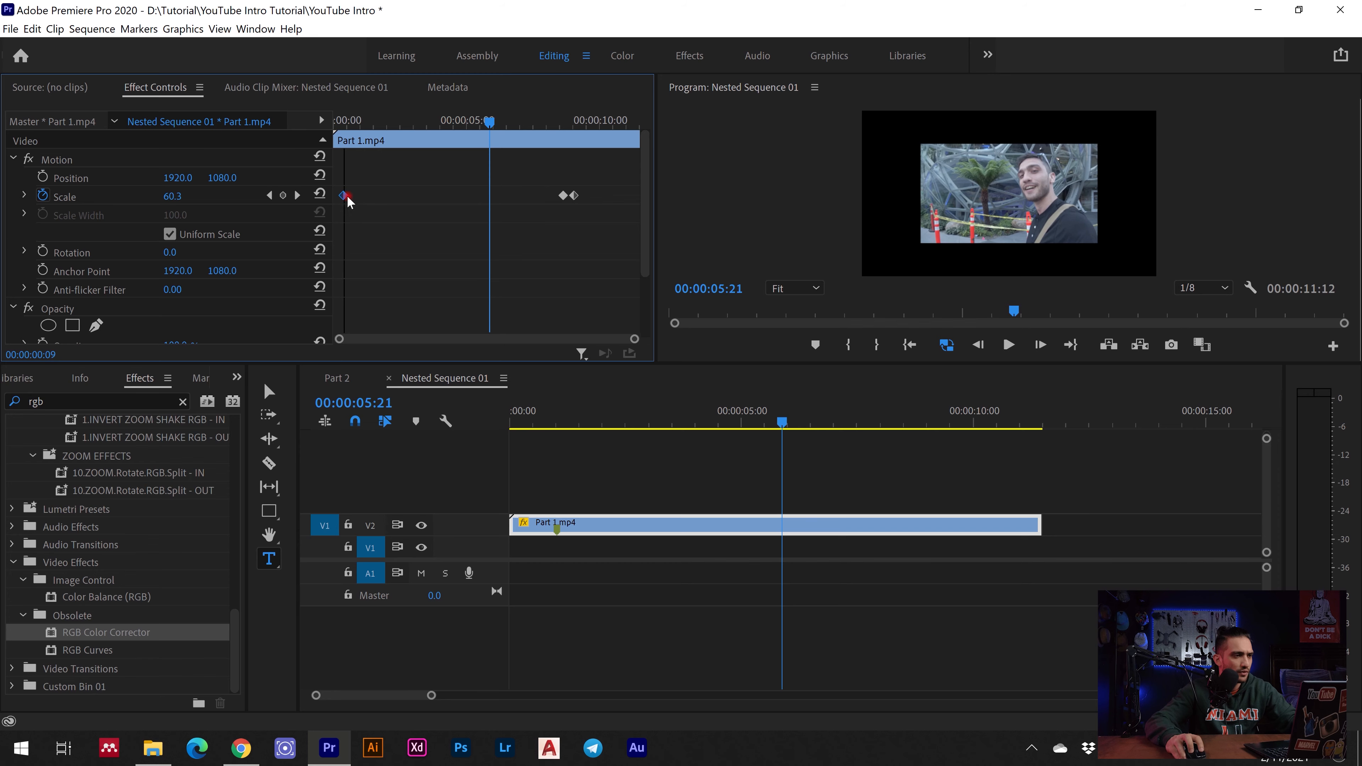
drag(348, 201, 484, 350)
click(353, 379)
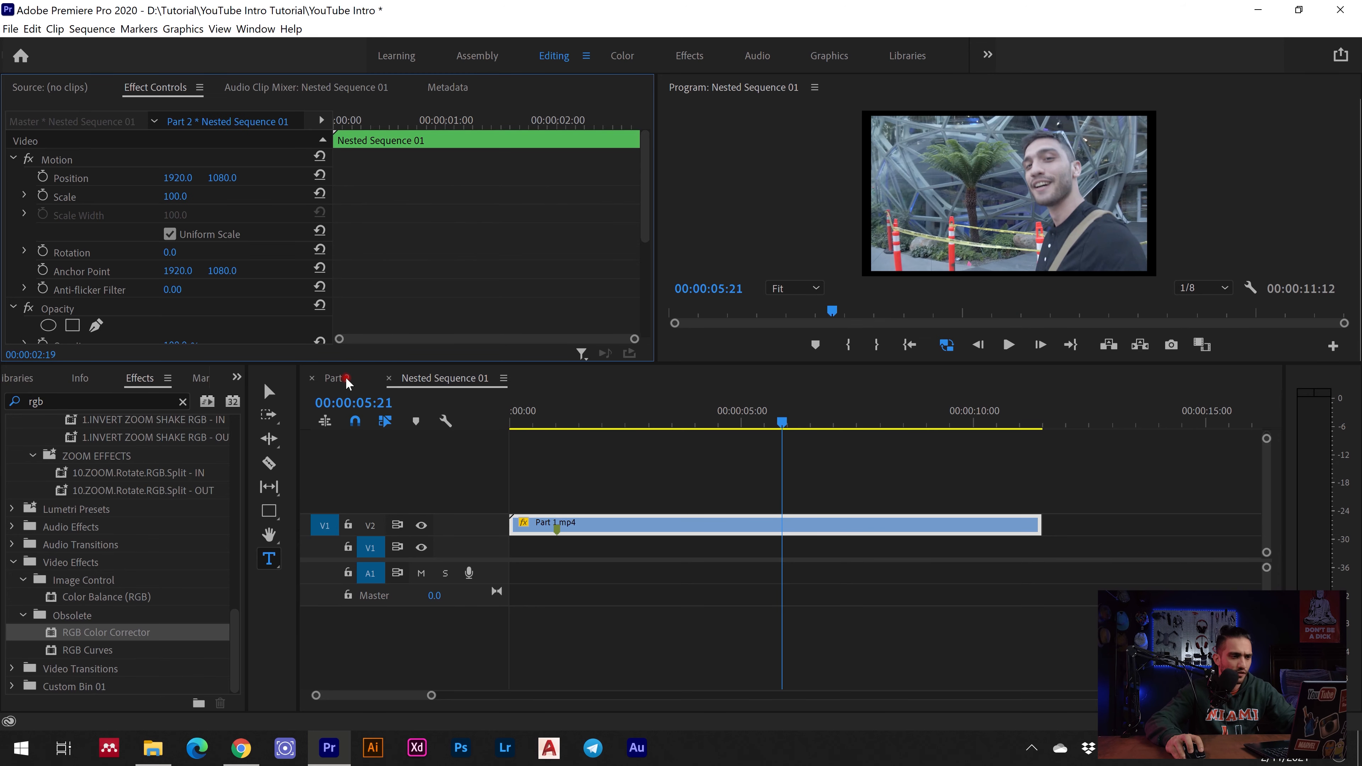
click(911, 344)
key(space)
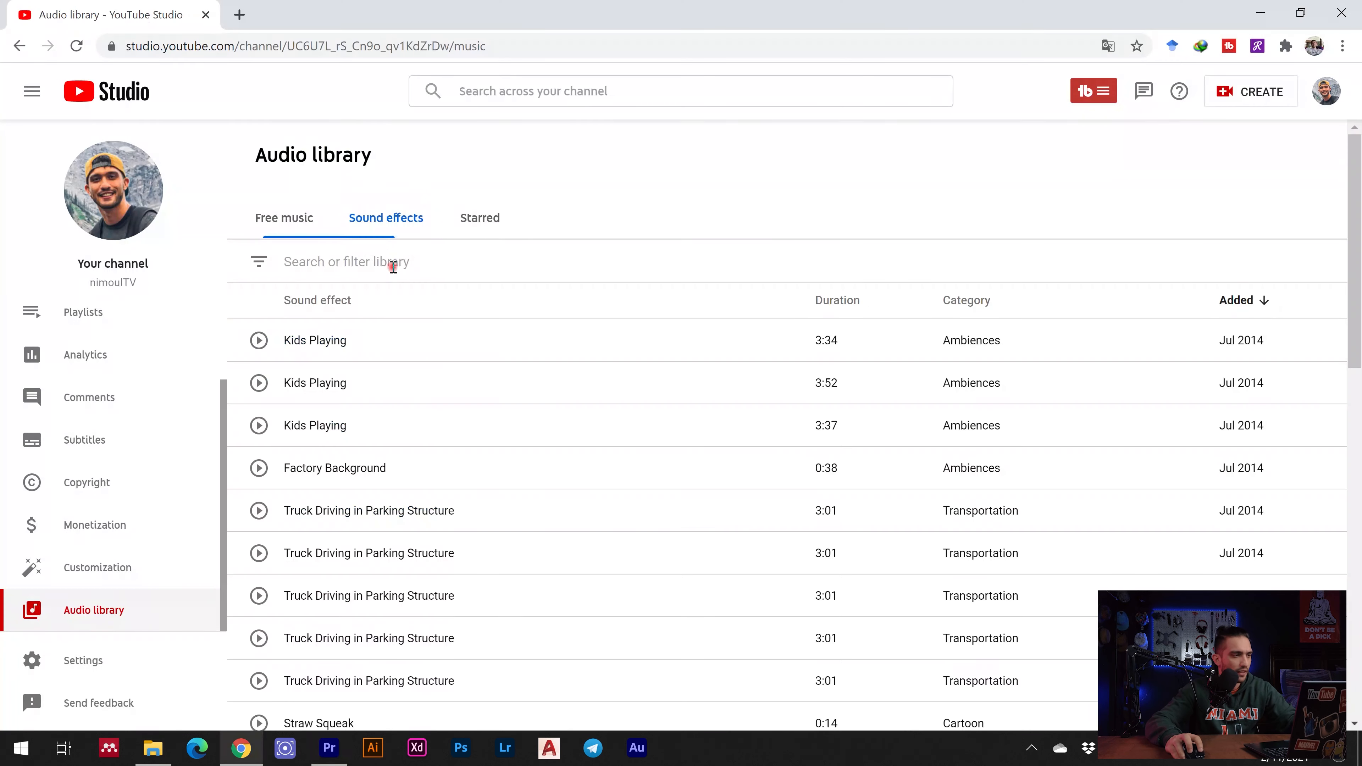
- Search YouTube Studio's sound effects for "woosh", download Rake Swing Whoosh Close, and return to Premiere Pro
click(393, 263)
text(woosh)
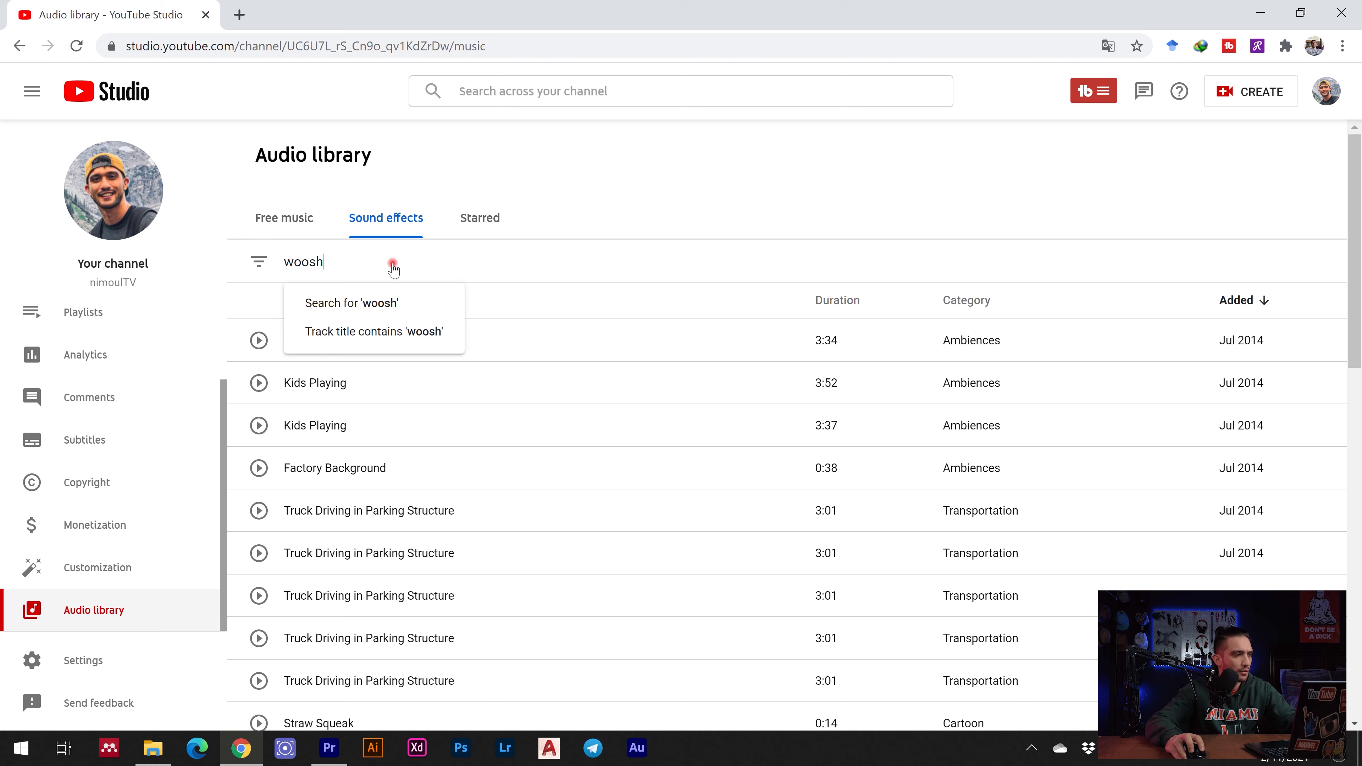
key(Return)
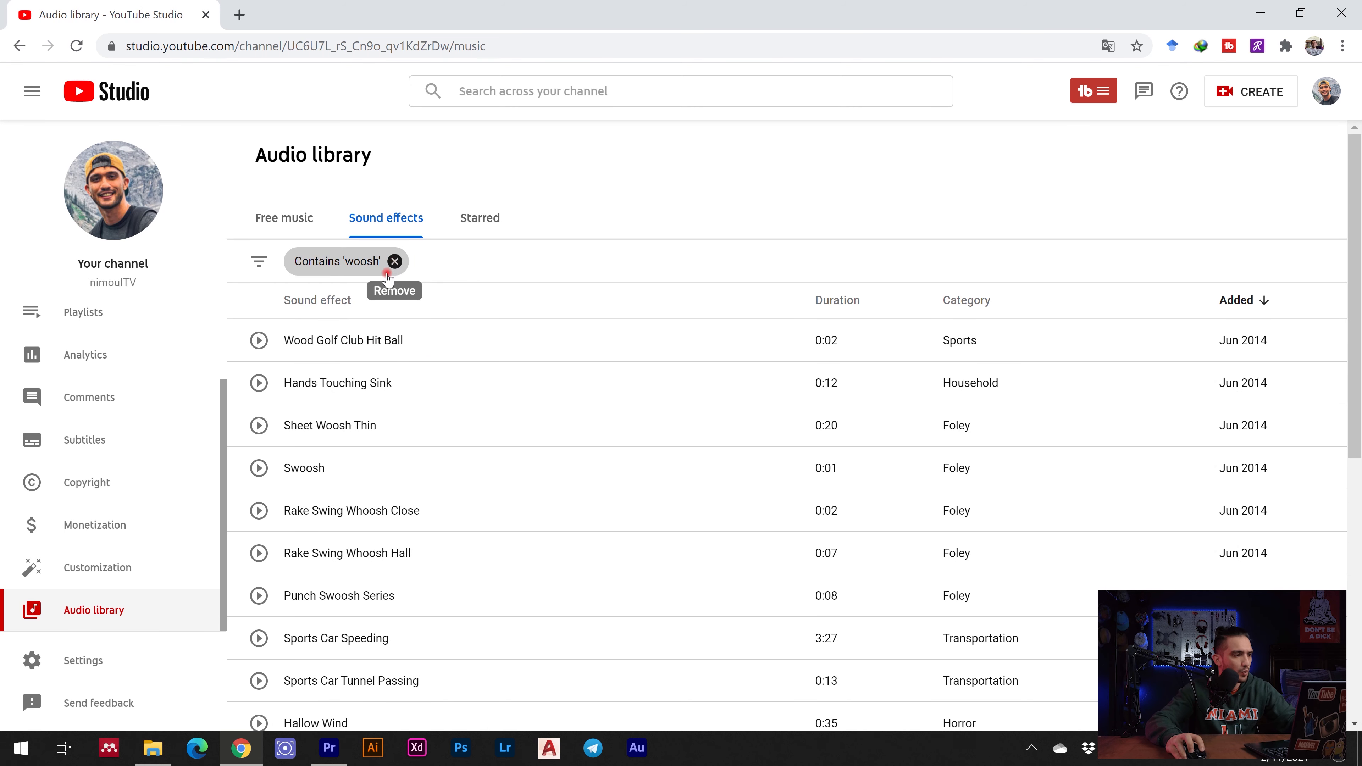
click(258, 511)
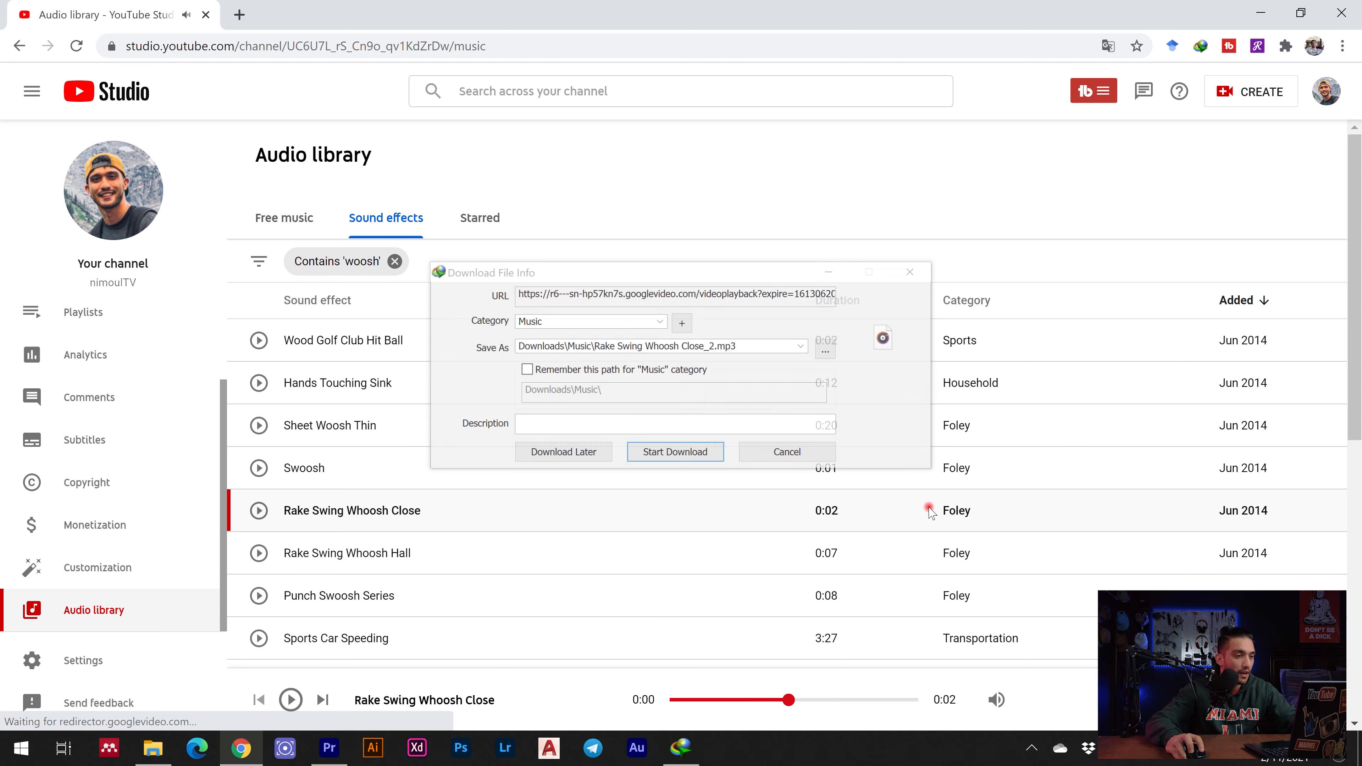
click(671, 449)
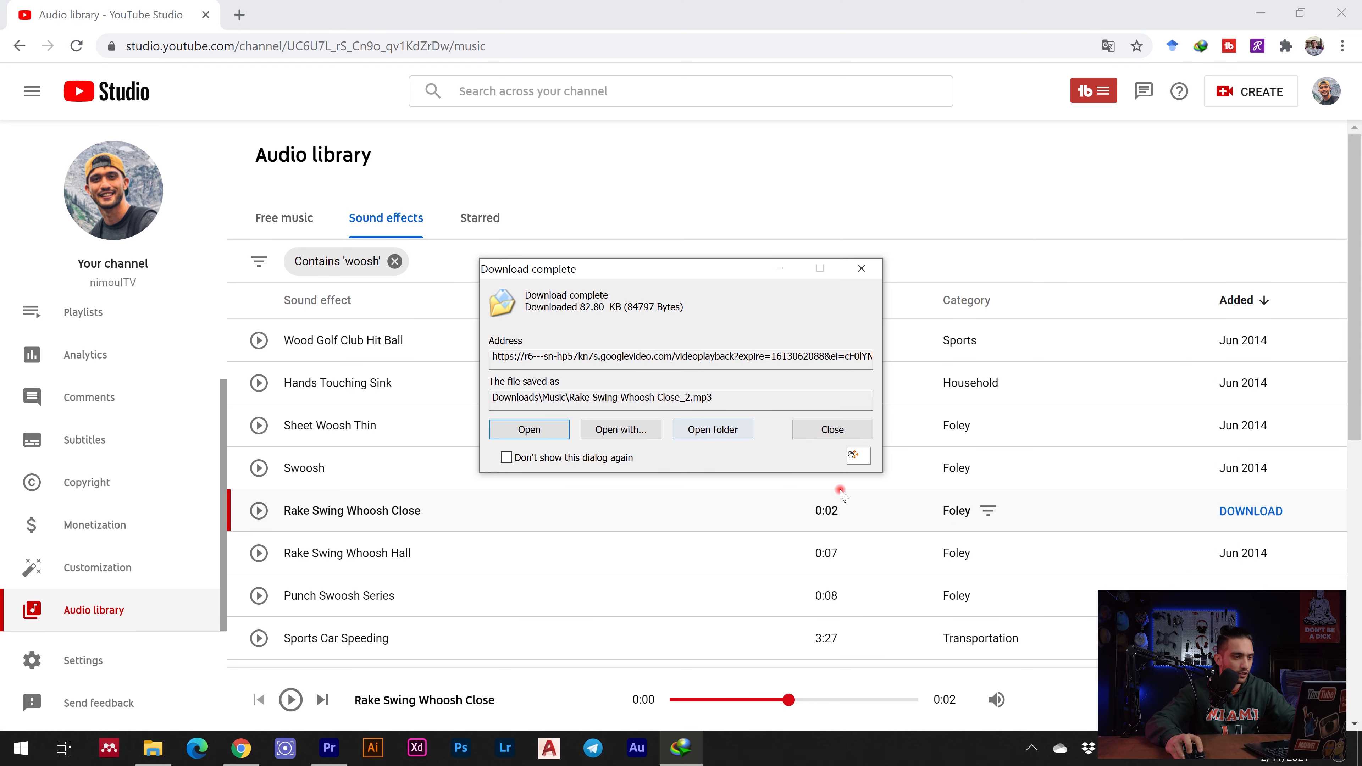
click(328, 761)
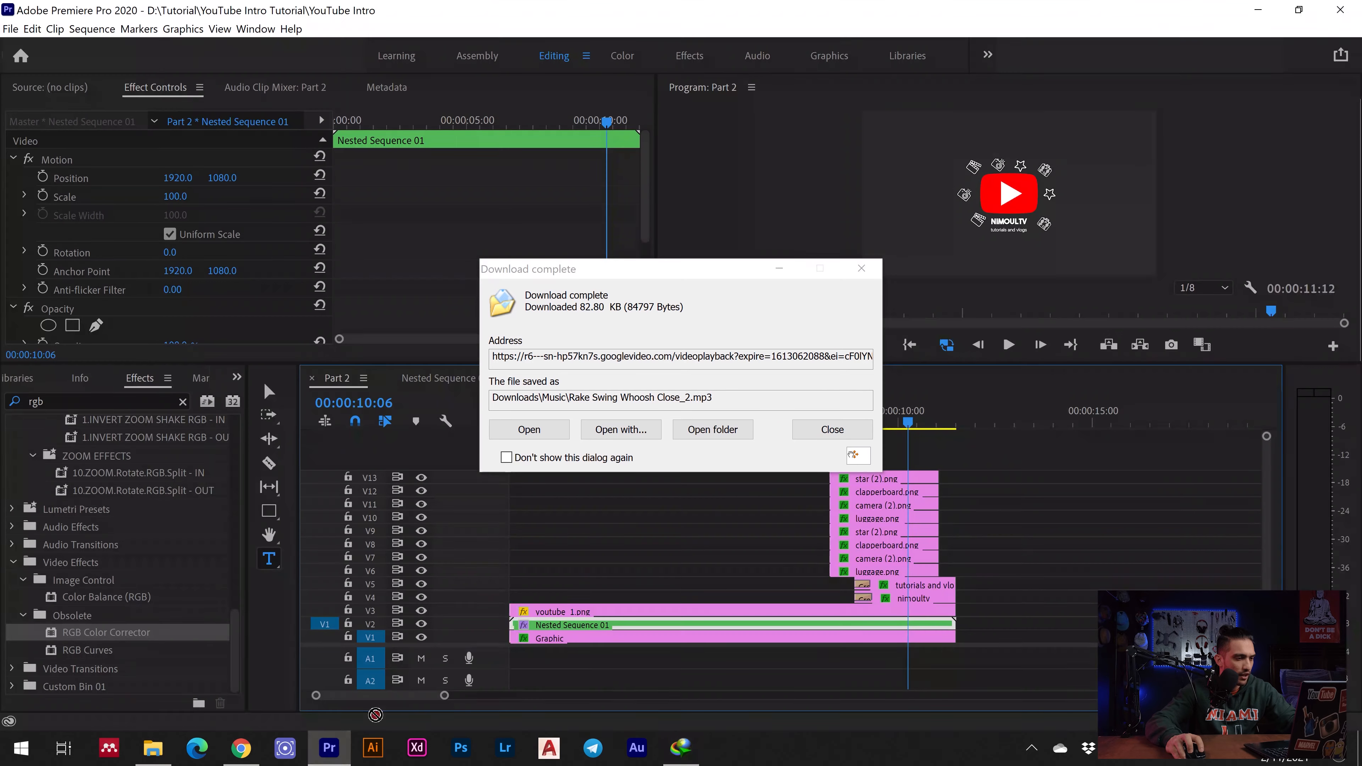
click(833, 429)
- Place Rake Swing Whoosh Close_2.mp3 on A1 at the first clip transition and trim it to the short whoosh ending at 0:23
drag(443, 696, 327, 677)
drag(523, 413, 643, 446)
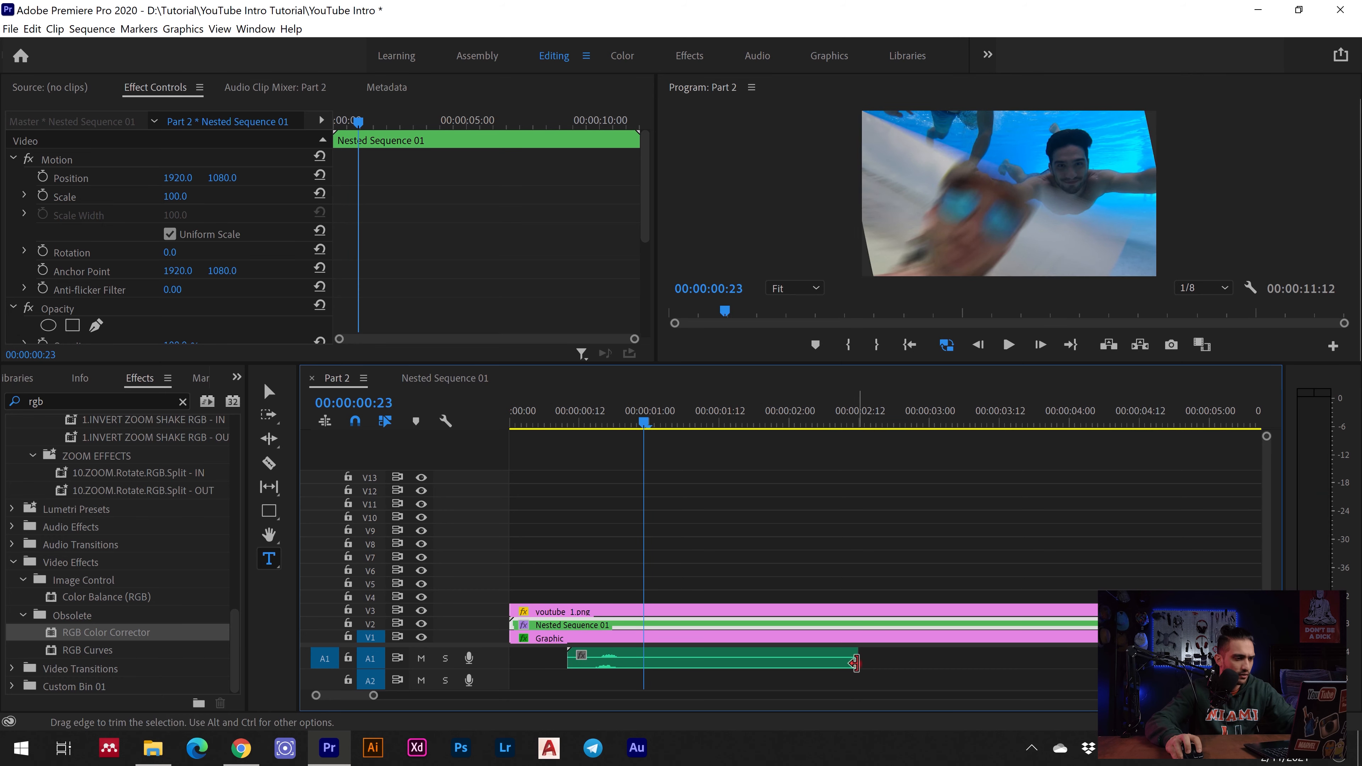
drag(858, 659, 585, 662)
click(595, 660)
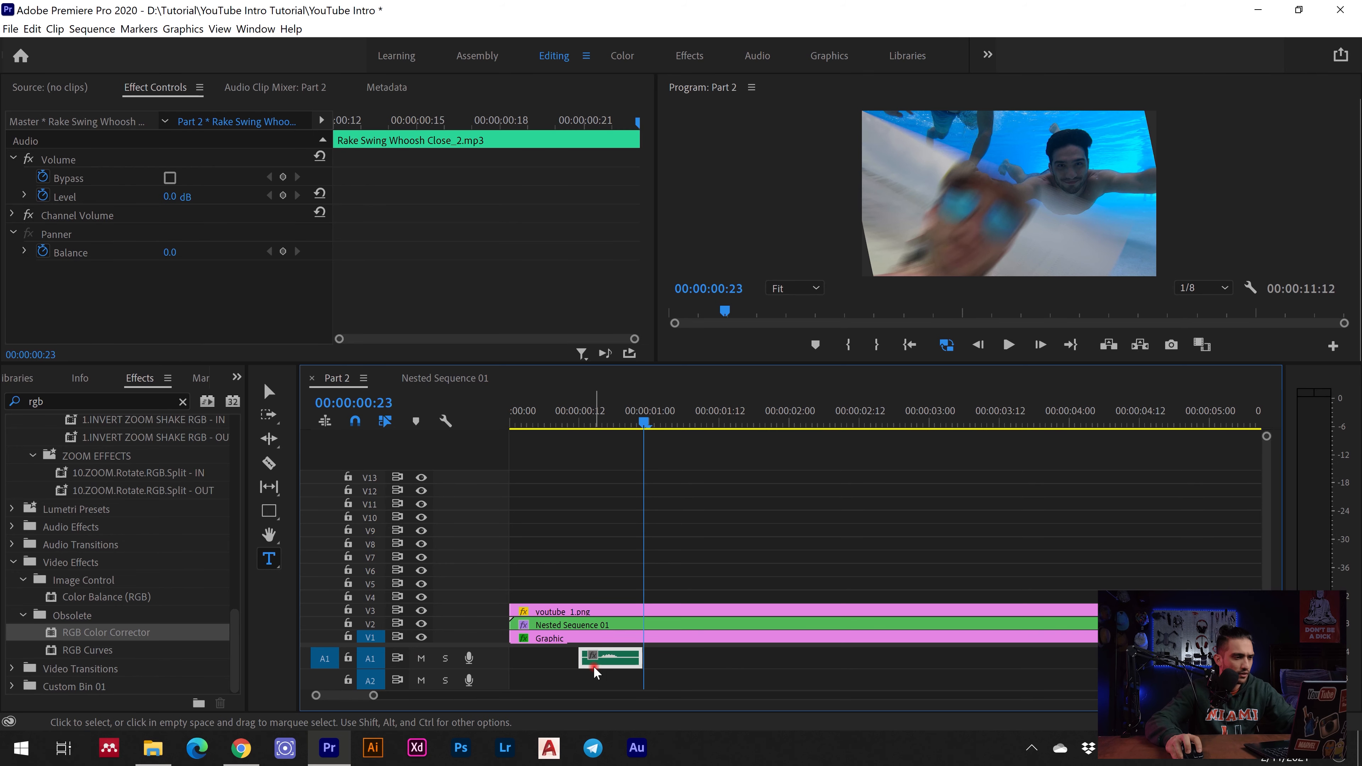
- Play through the first whoosh and paste a copy of it on A1 at 1:18 for the second transition
click(557, 422)
key(space)
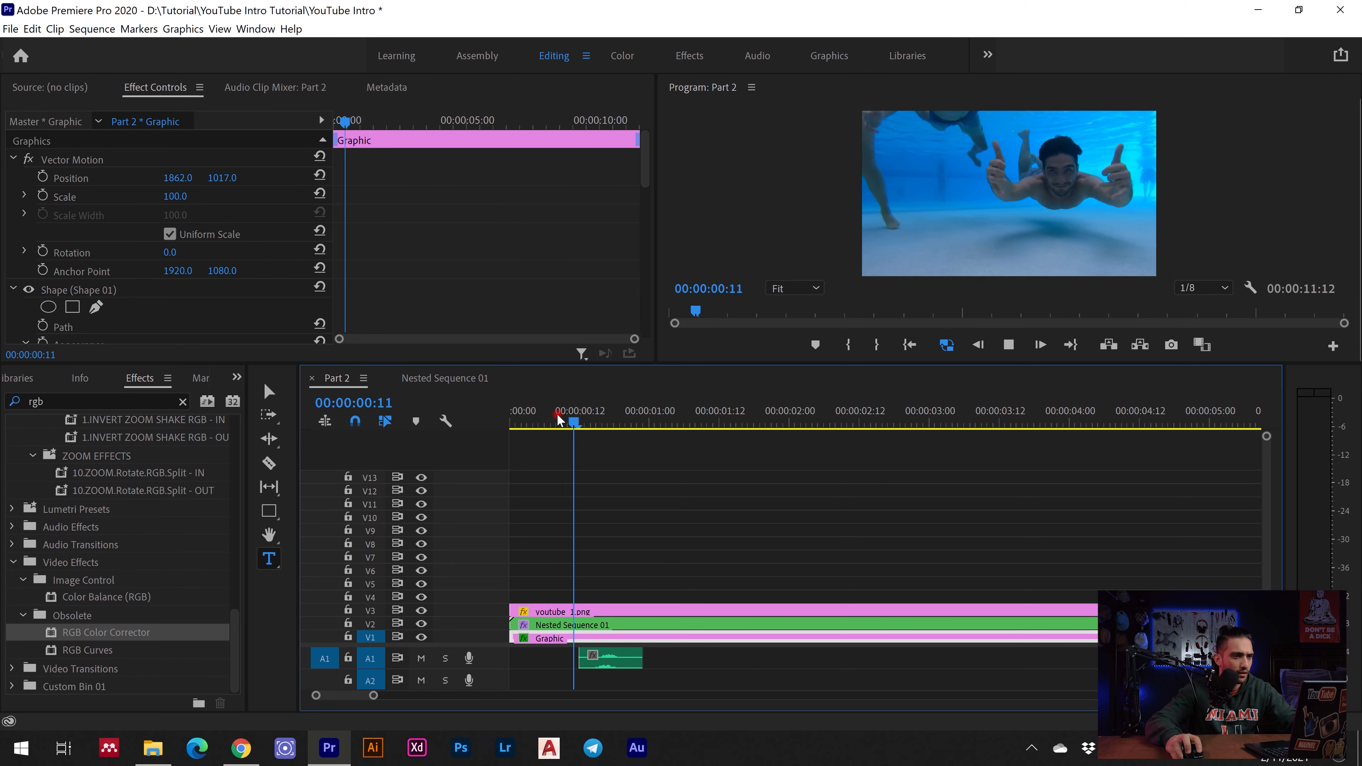
key(space)
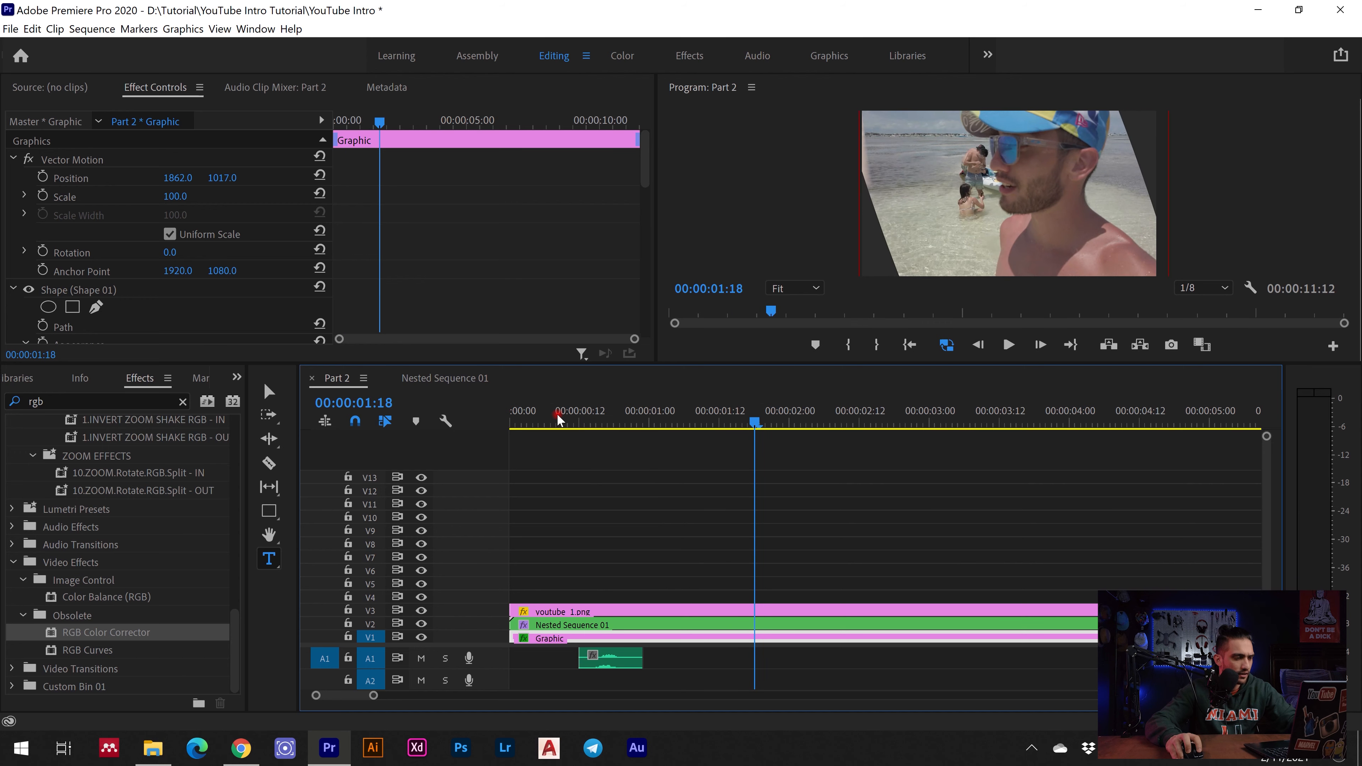
key(space)
- Play through the second whoosh and paste another copy of it on A1 at 2:16 for the third transition
click(645, 419)
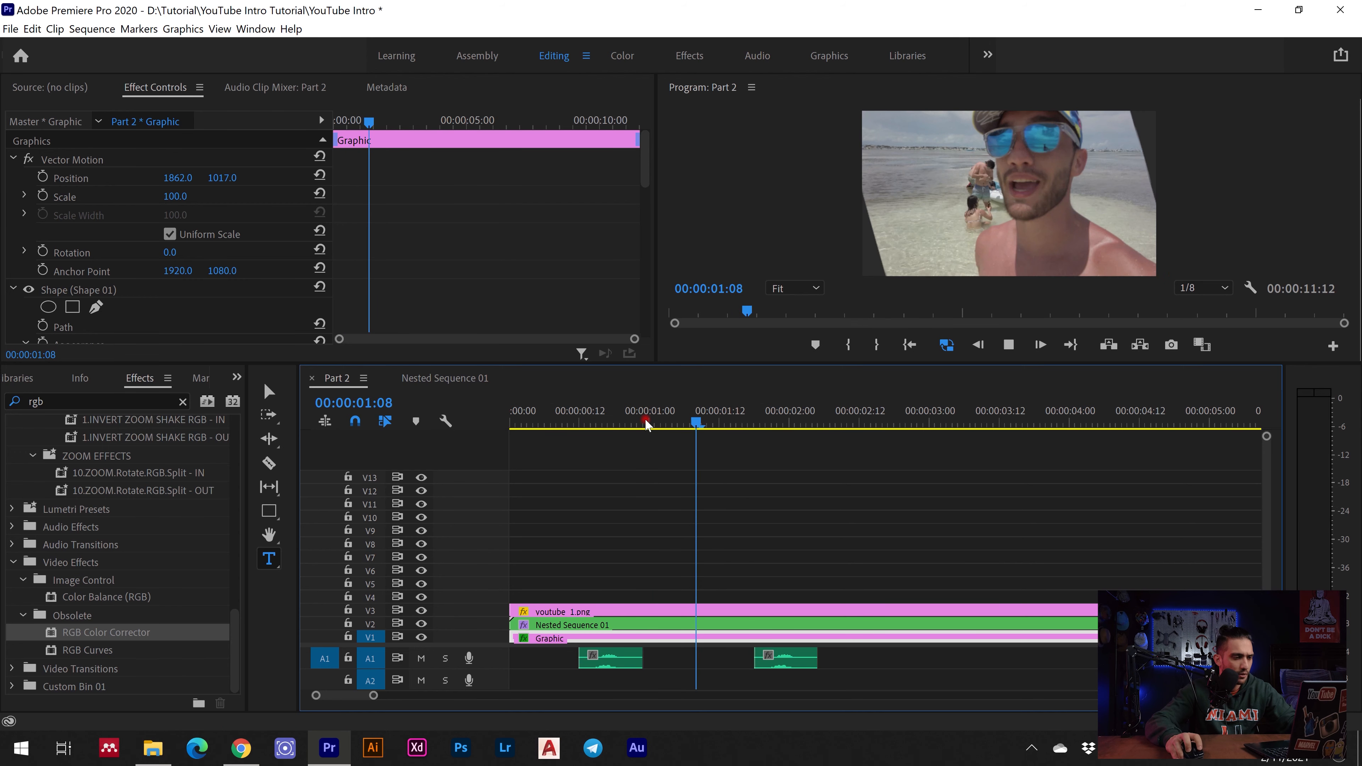
key(space)
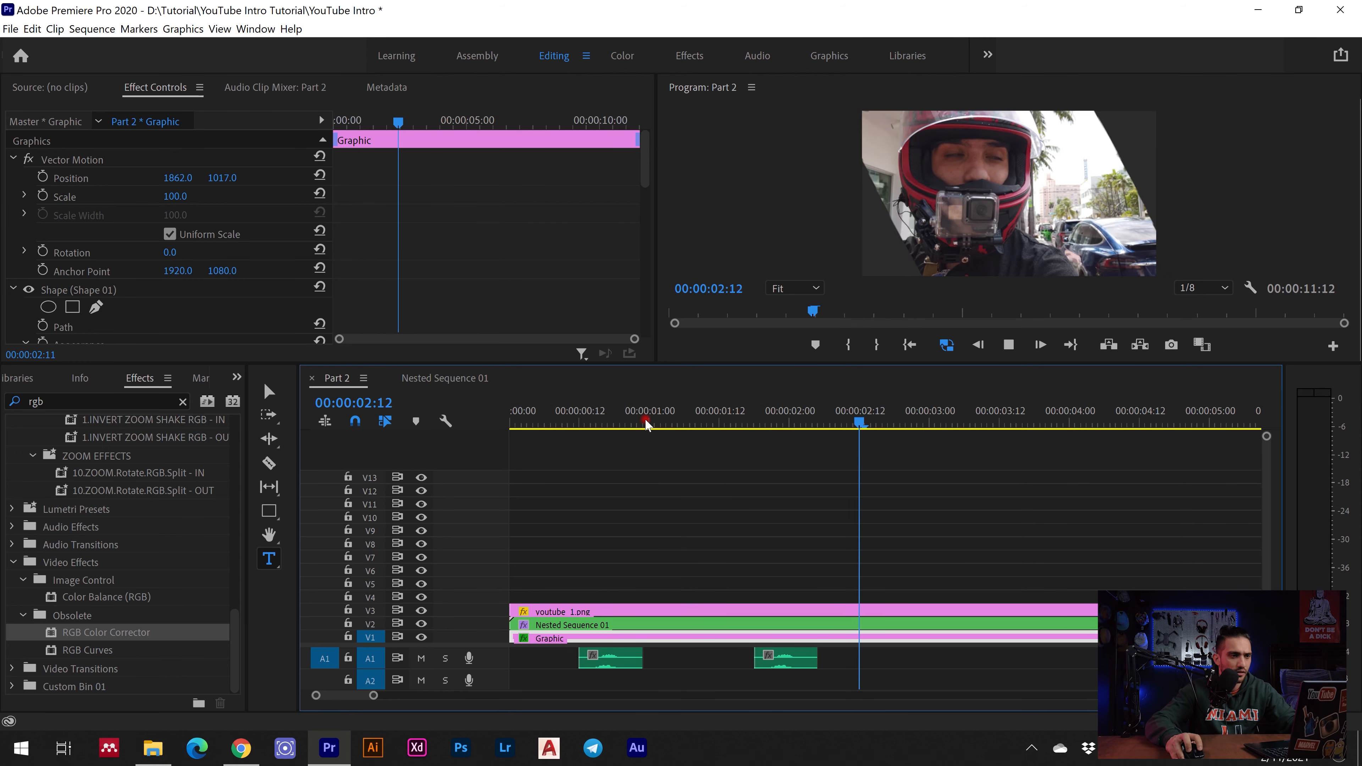
key(space)
key(space)
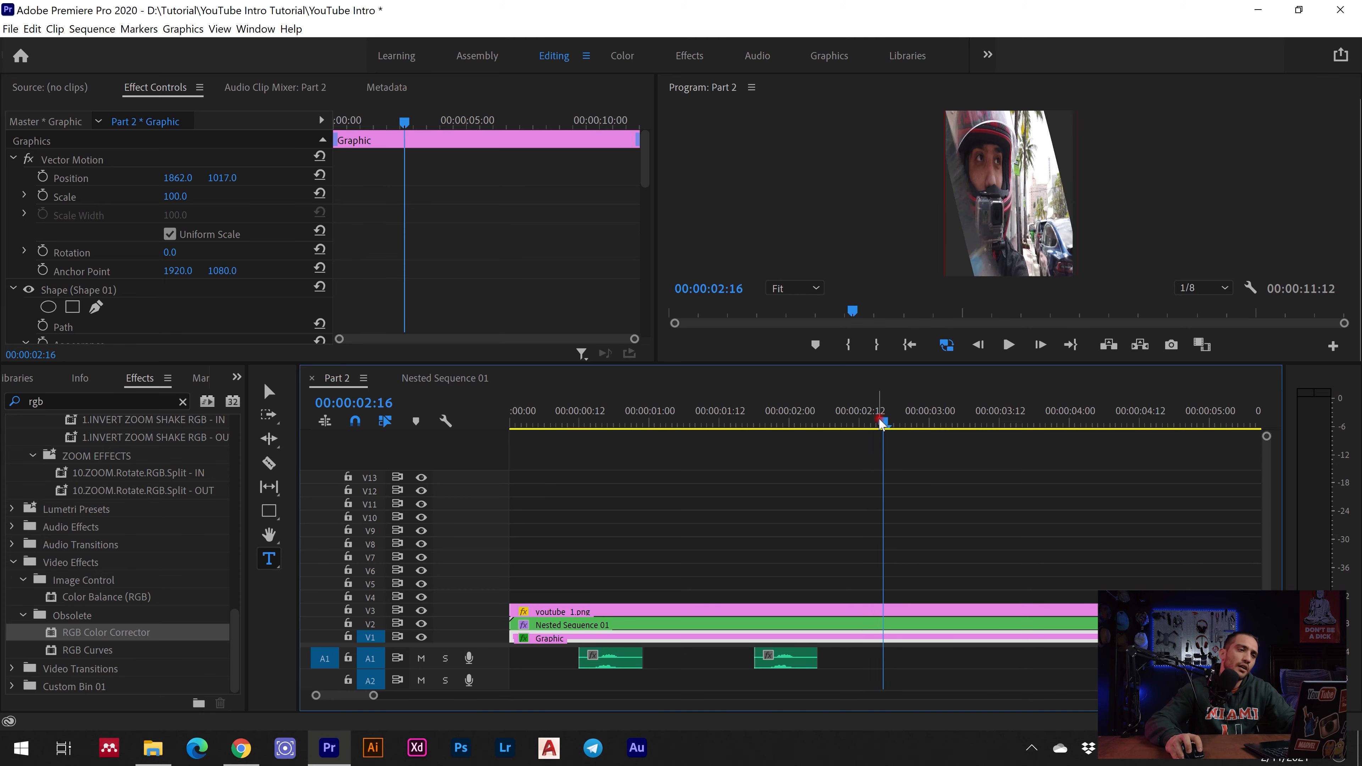
key(ctrl+v)
key(space)
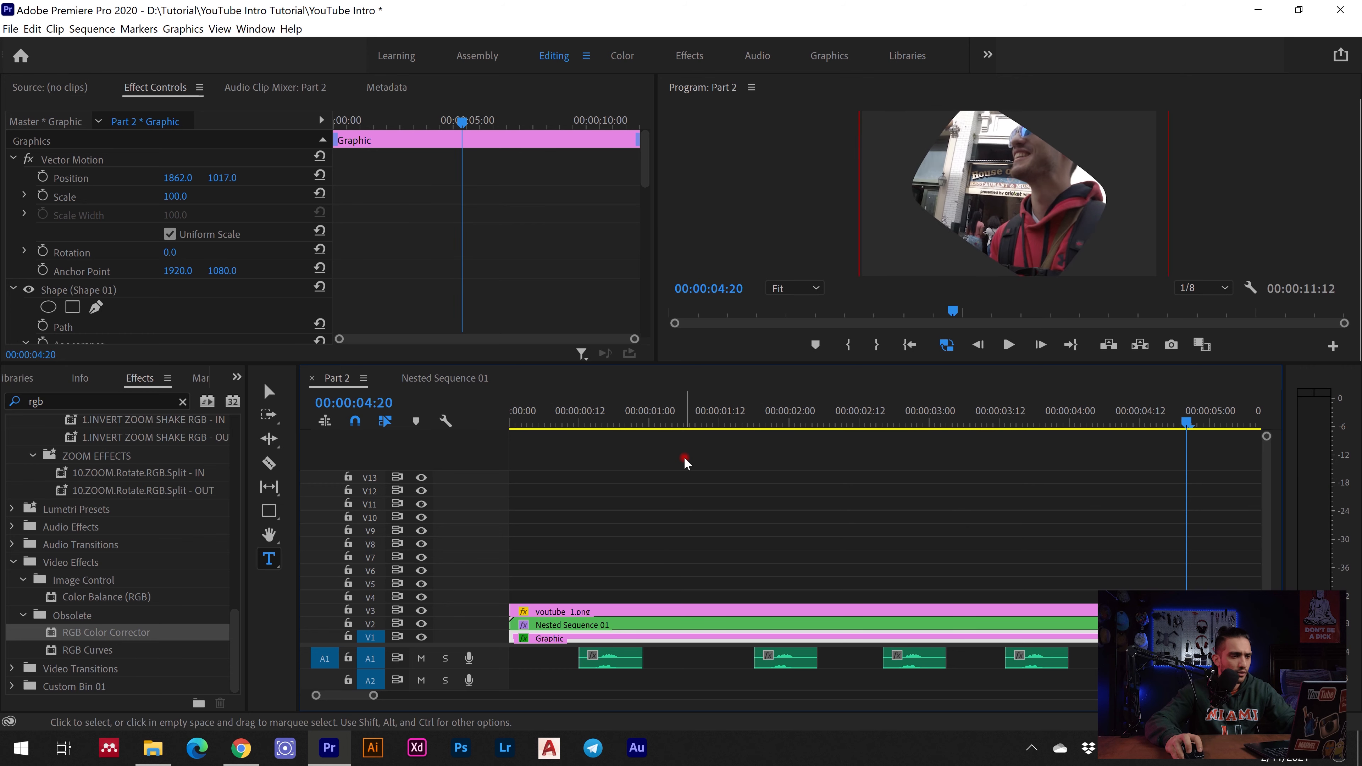
- Paste whoosh copies on A1 at the remaining transitions up to 8:15, and shift the last copy slightly earlier
key(minus)
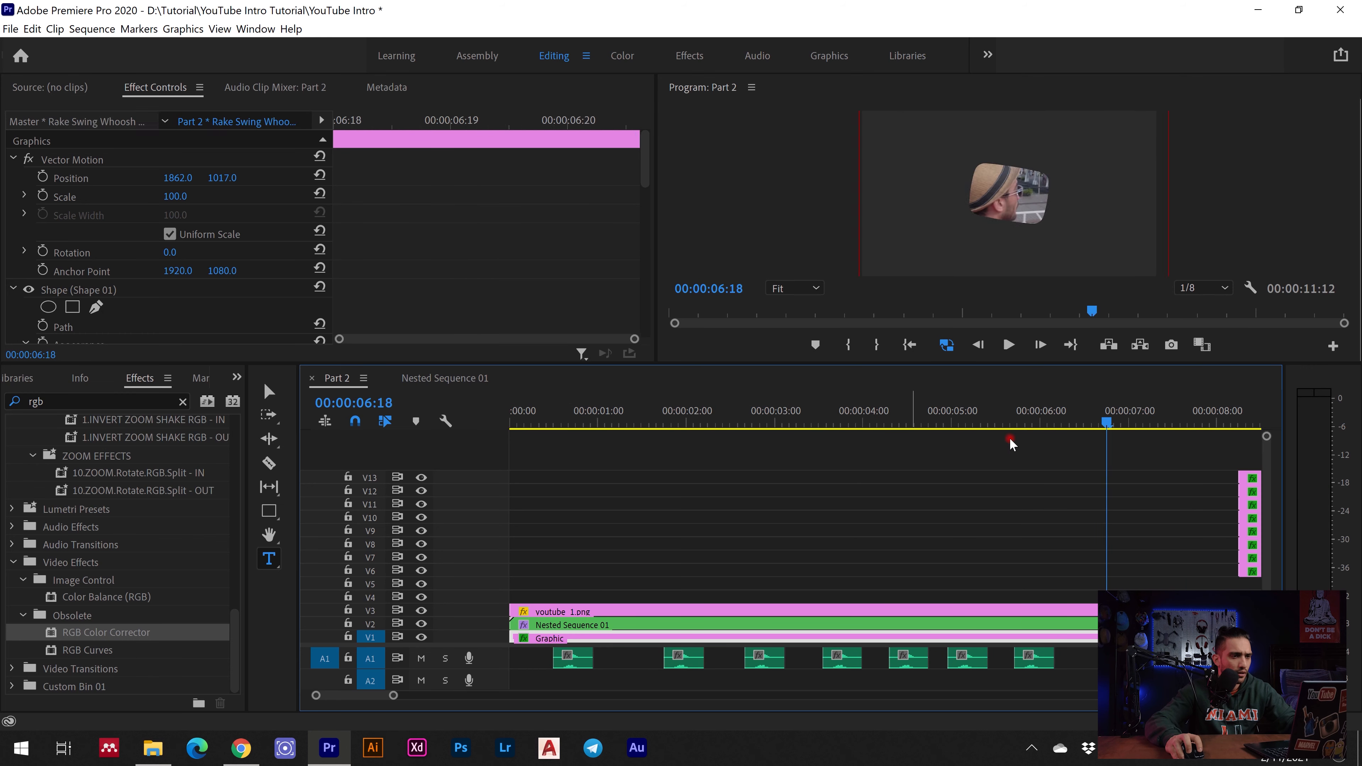
click(867, 424)
key(ctrl+v)
key(space)
click(921, 423)
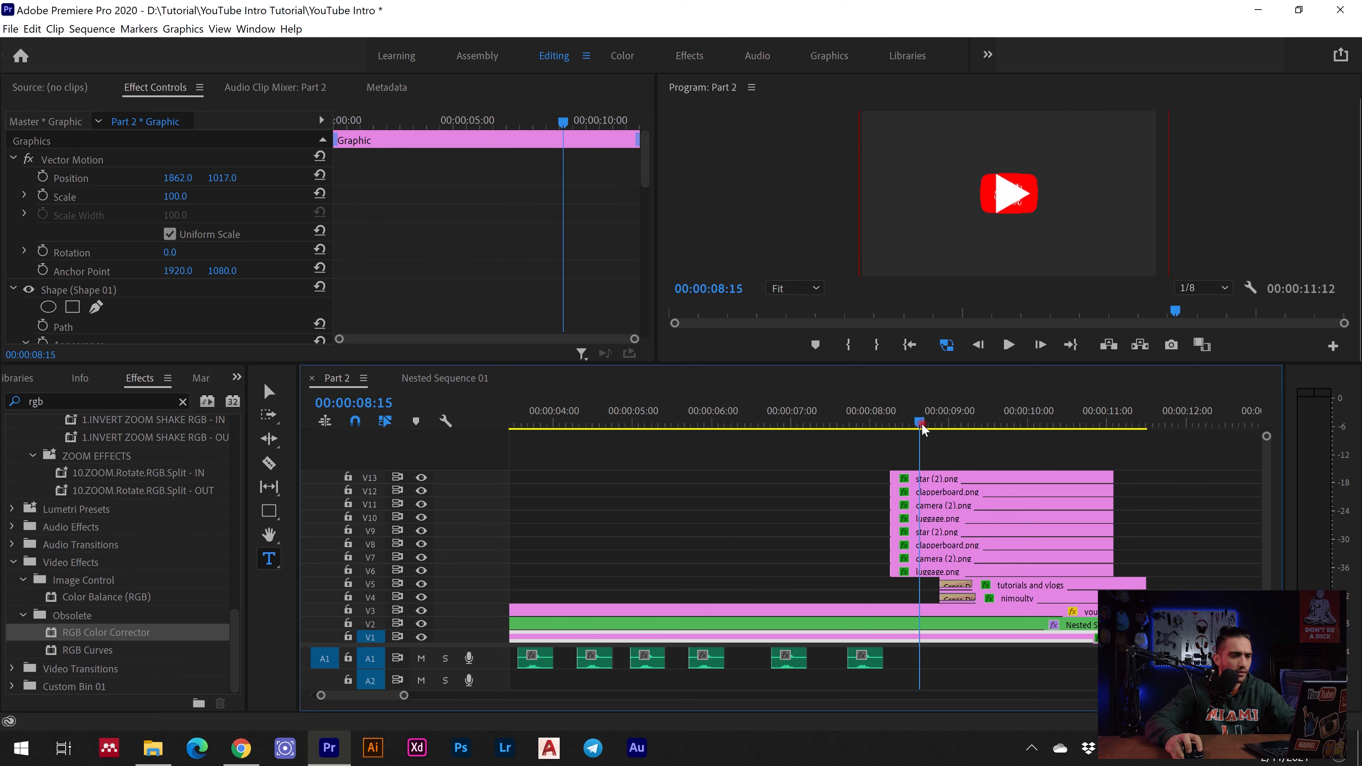
key(ctrl+v)
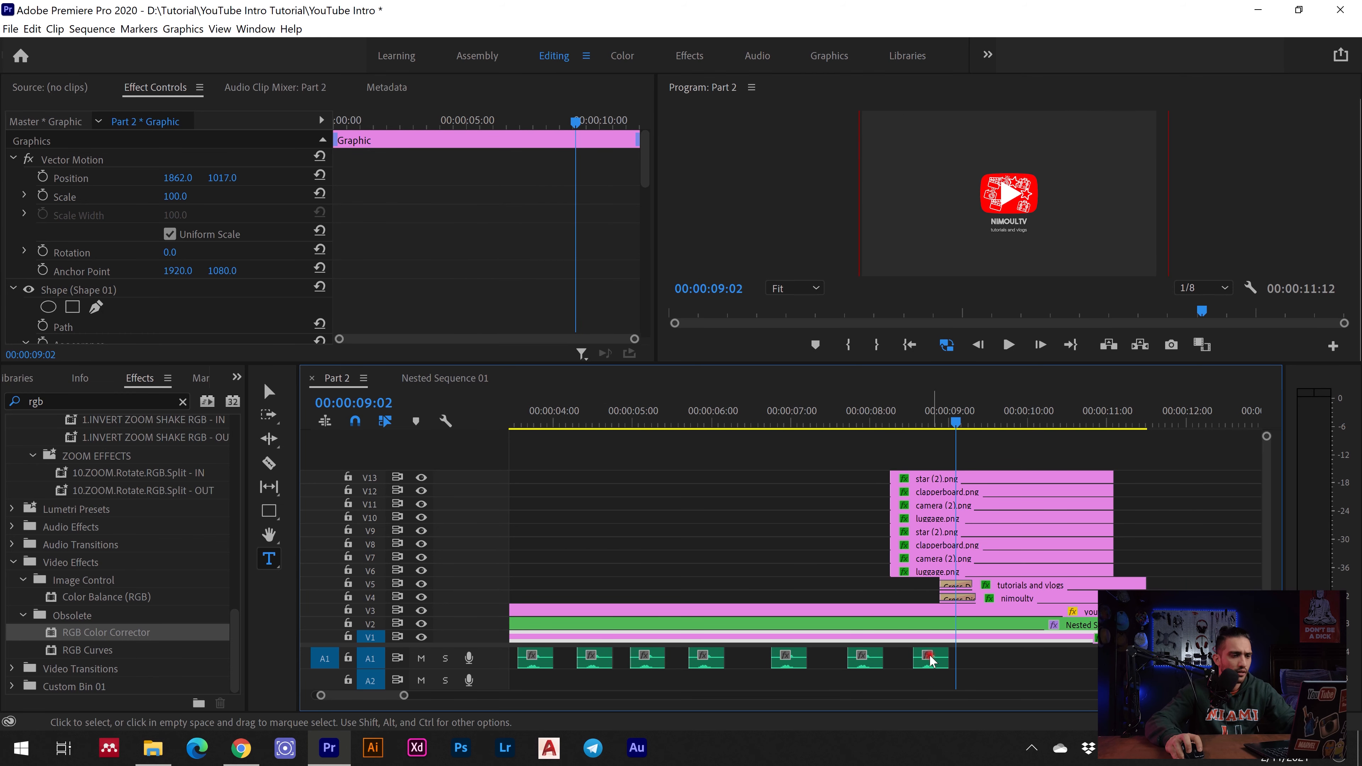
drag(933, 661, 921, 662)
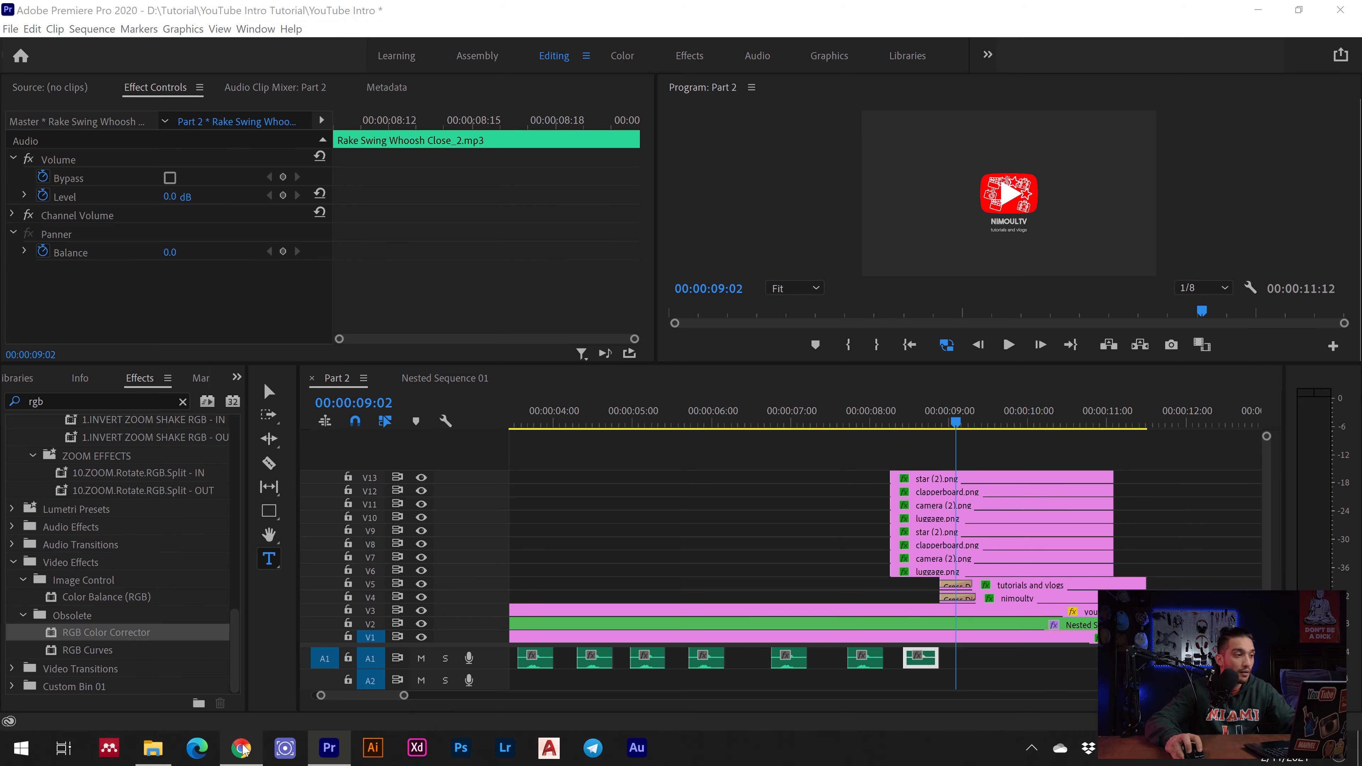
- Switch to YouTube Studio's audio library, preview the free music track Breatha, and download it
click(241, 749)
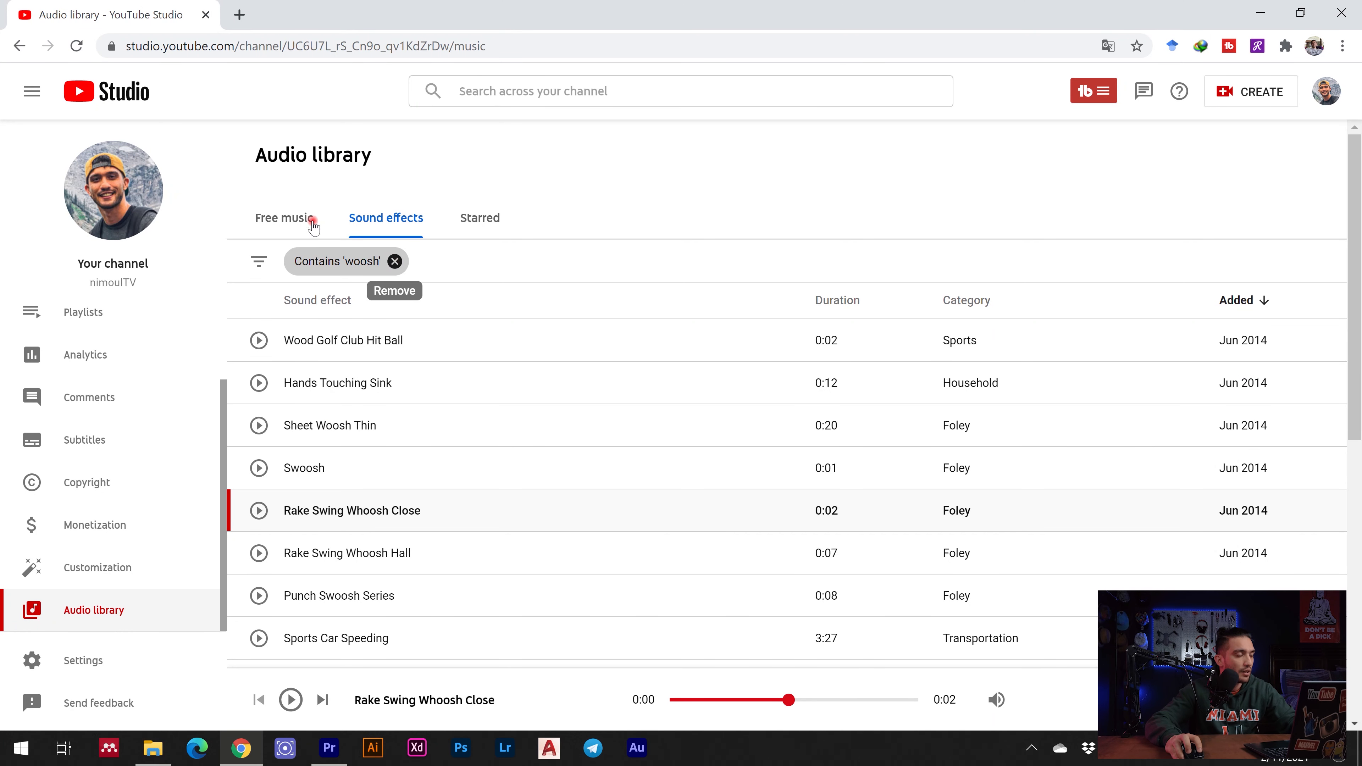
click(288, 219)
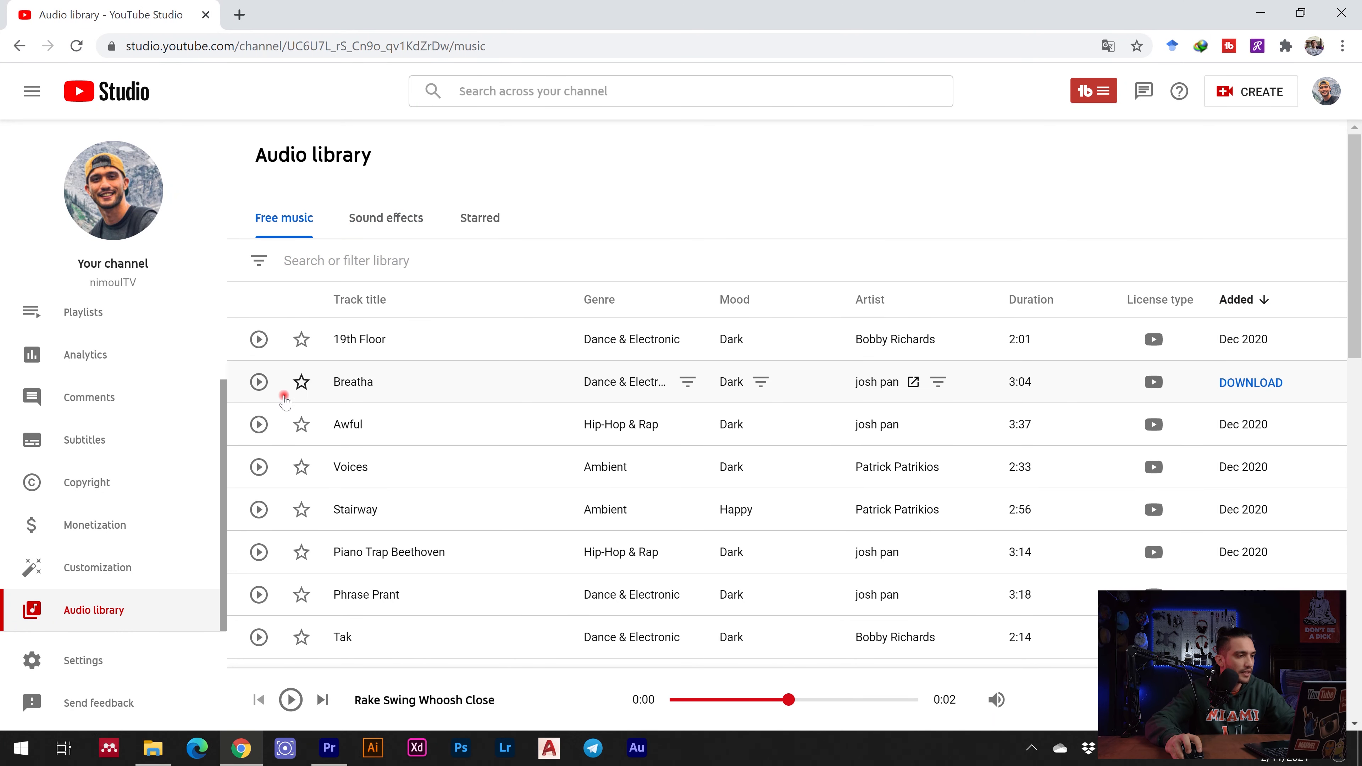
click(259, 382)
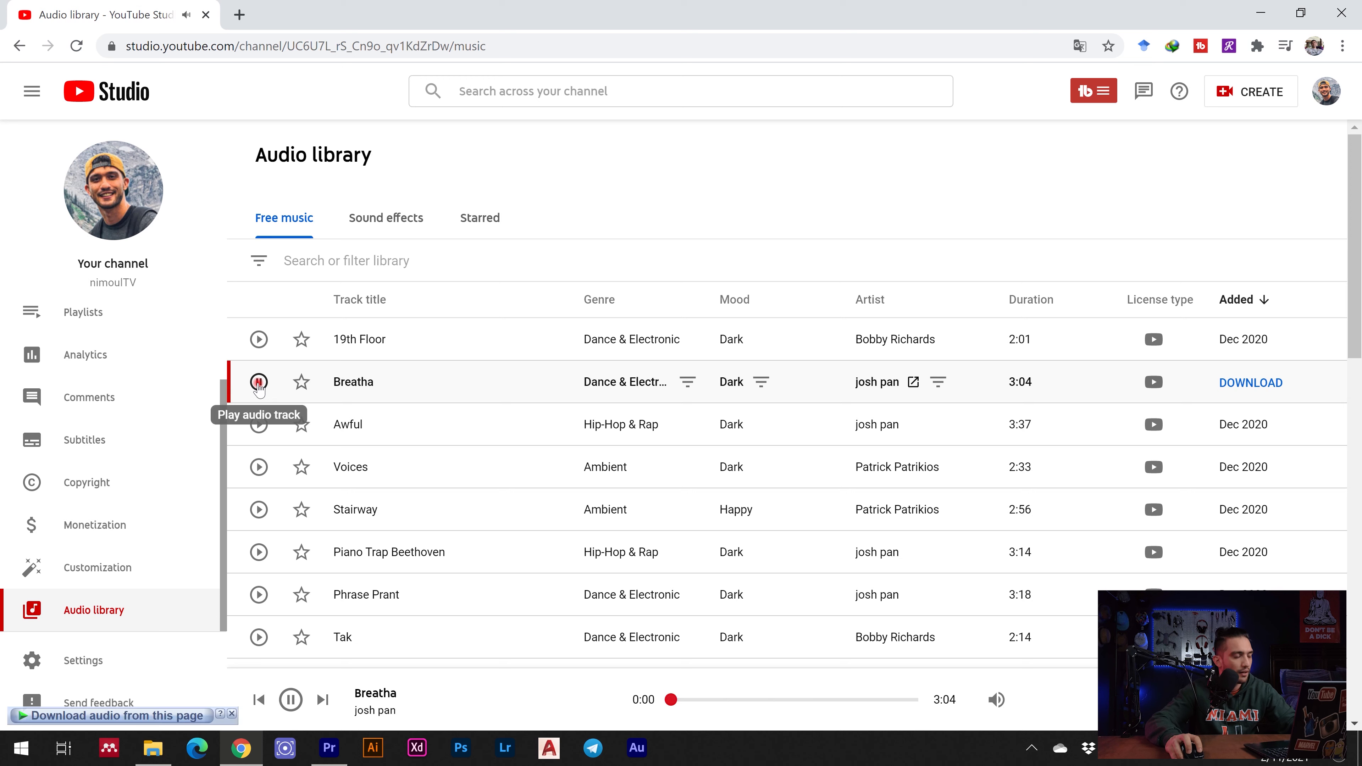
click(259, 382)
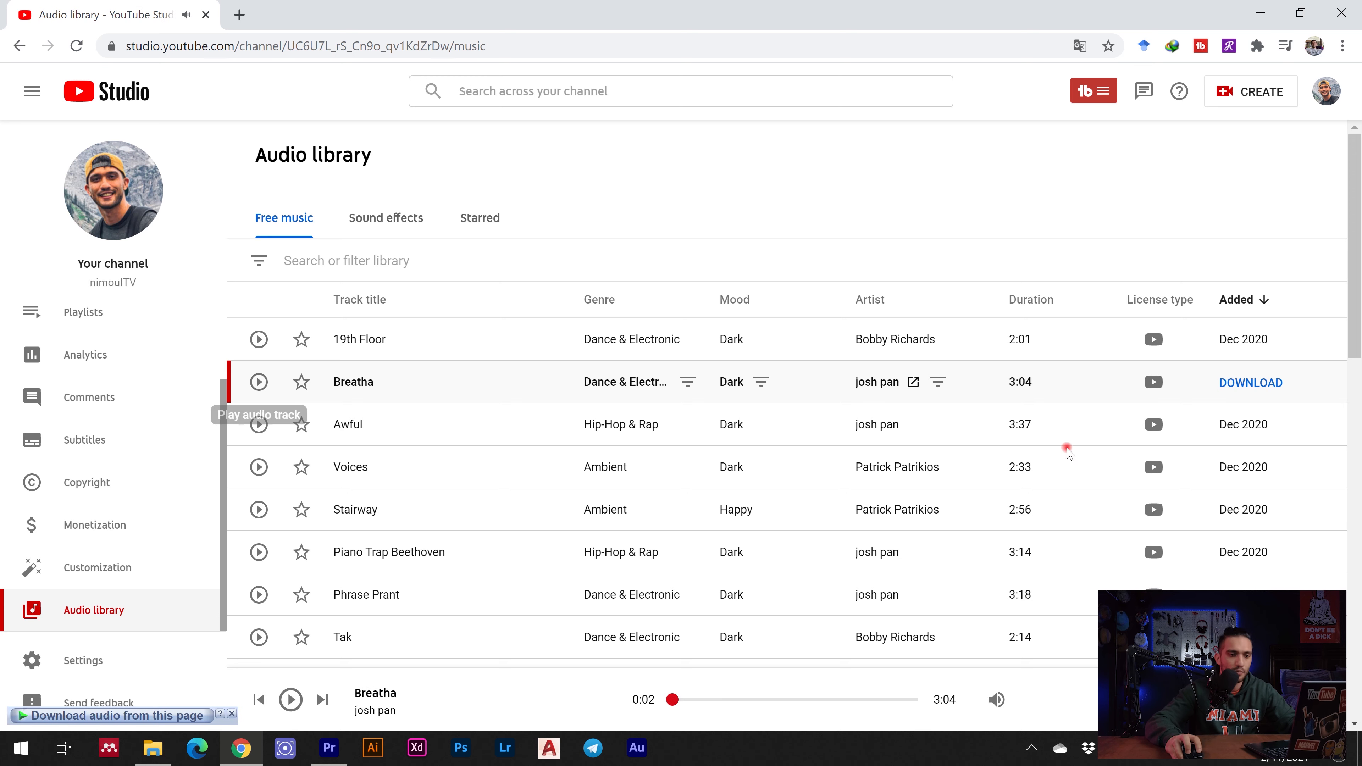
click(1227, 383)
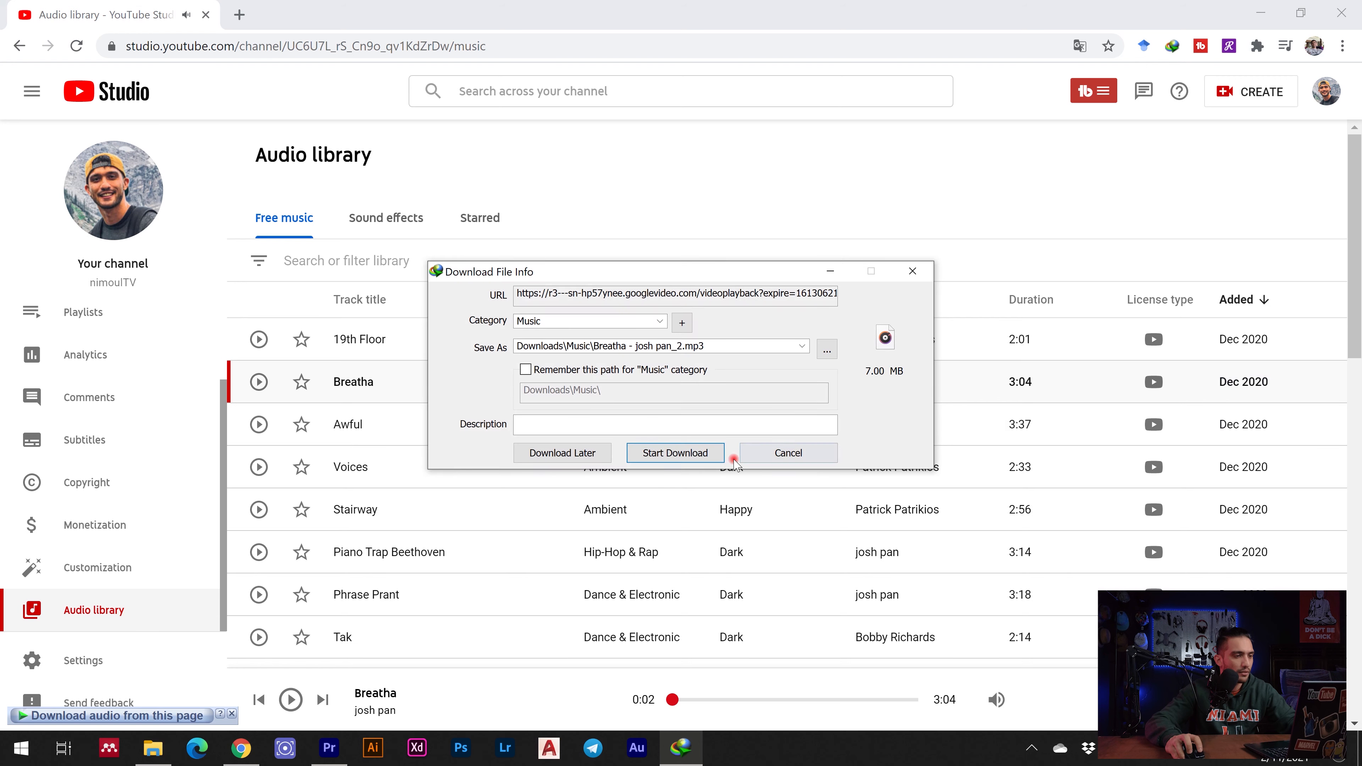
click(667, 455)
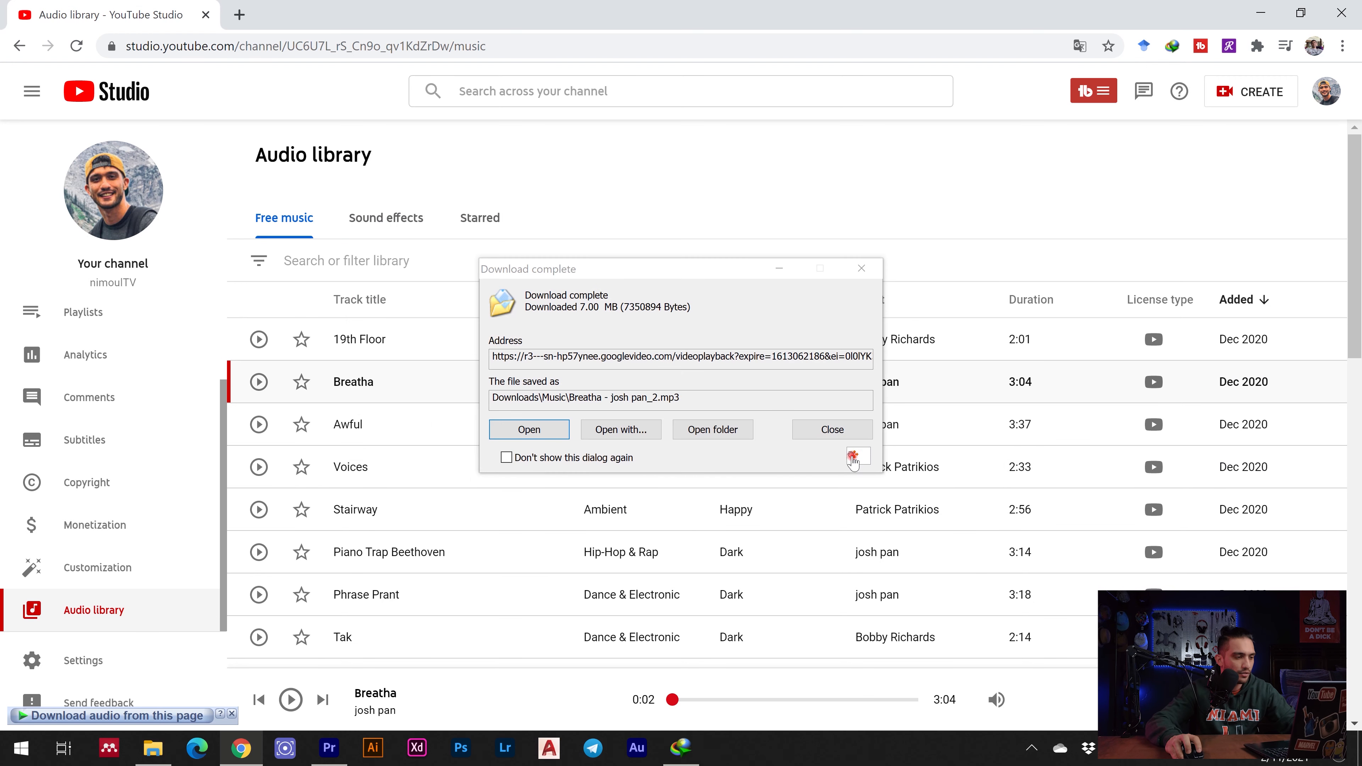
- Place the downloaded Breatha track on A2 in Premiere Pro's Part 2 sequence and align it with the sequence start
drag(837, 467, 374, 731)
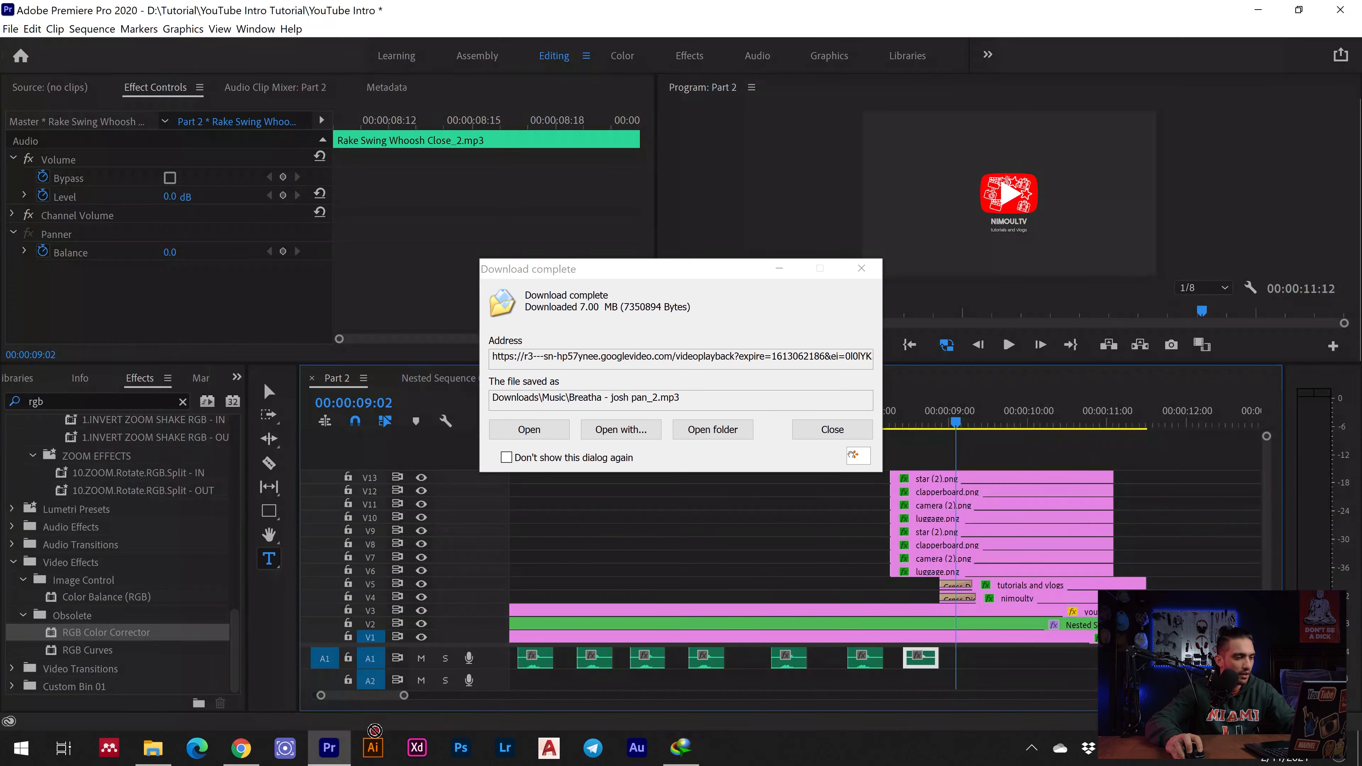
drag(514, 687, 514, 687)
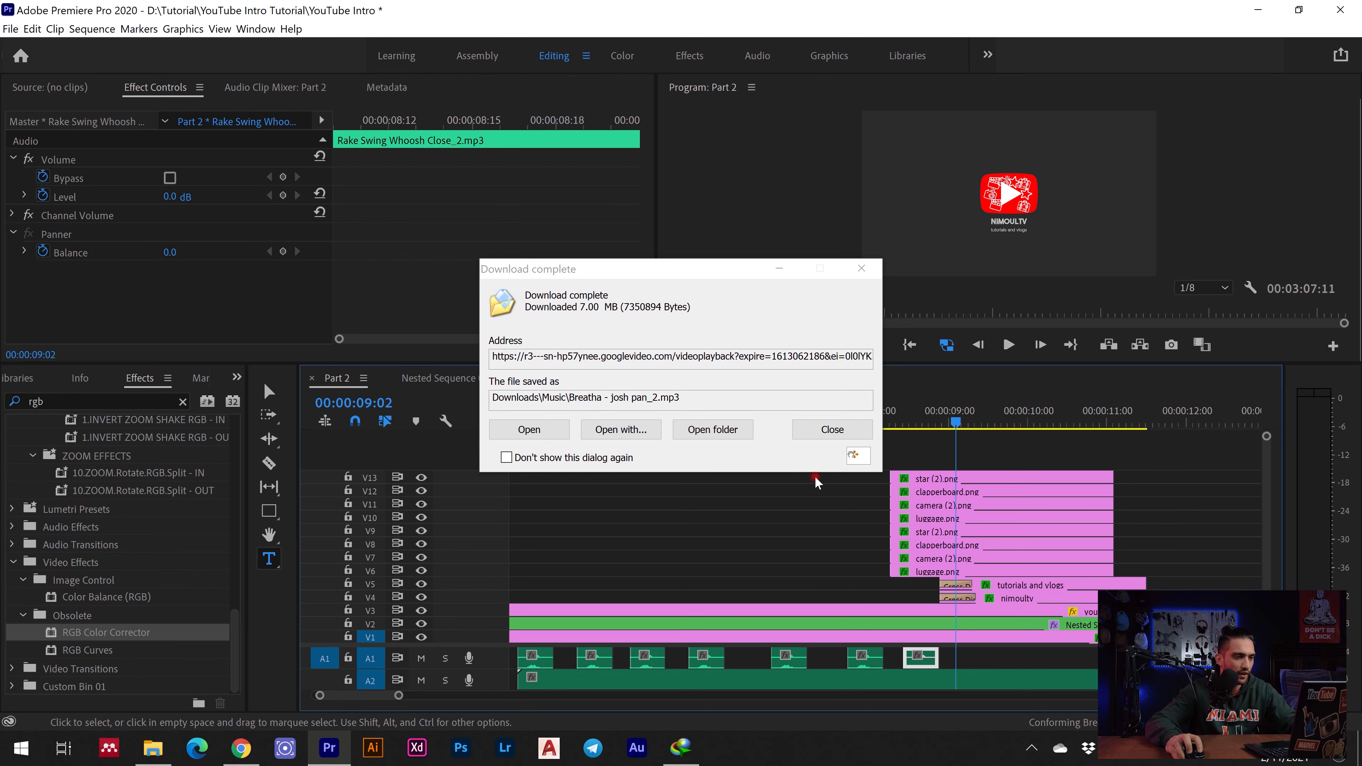
click(832, 429)
click(809, 689)
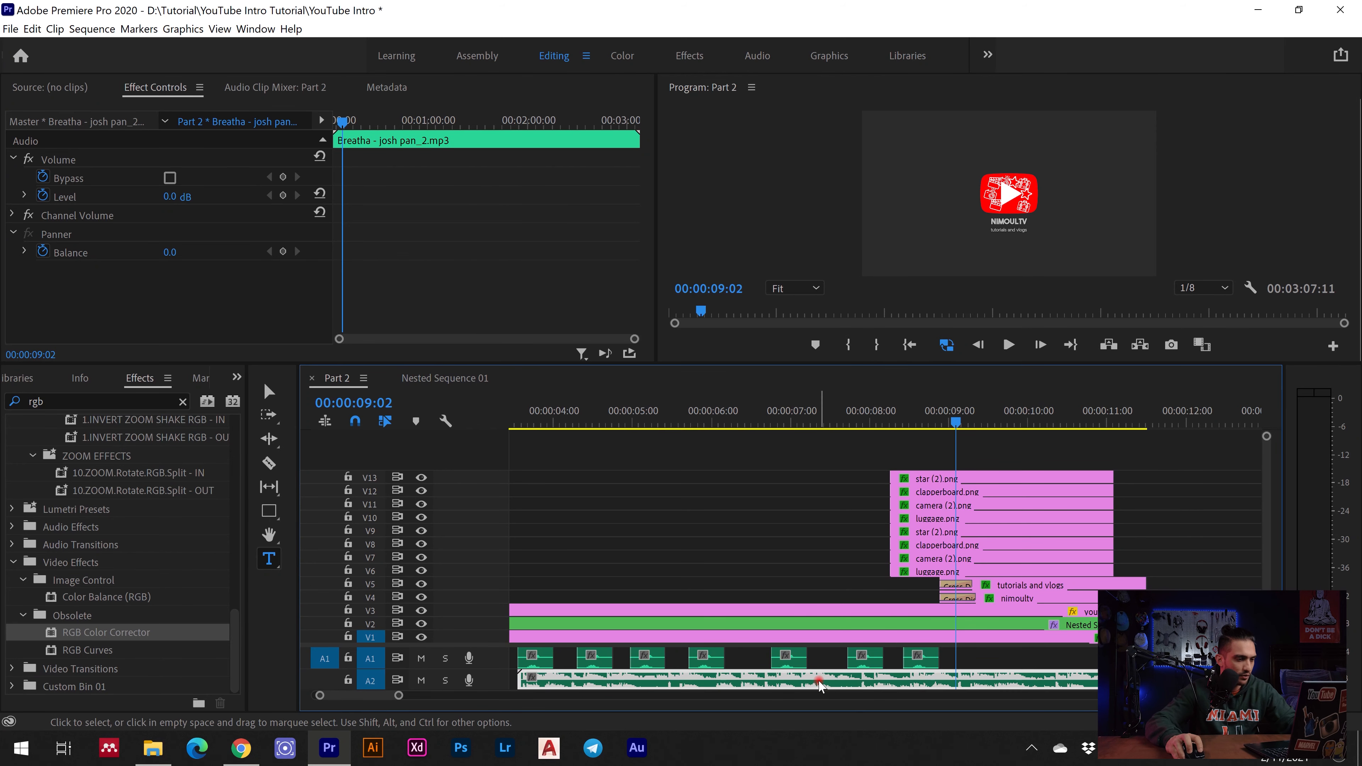
click(906, 344)
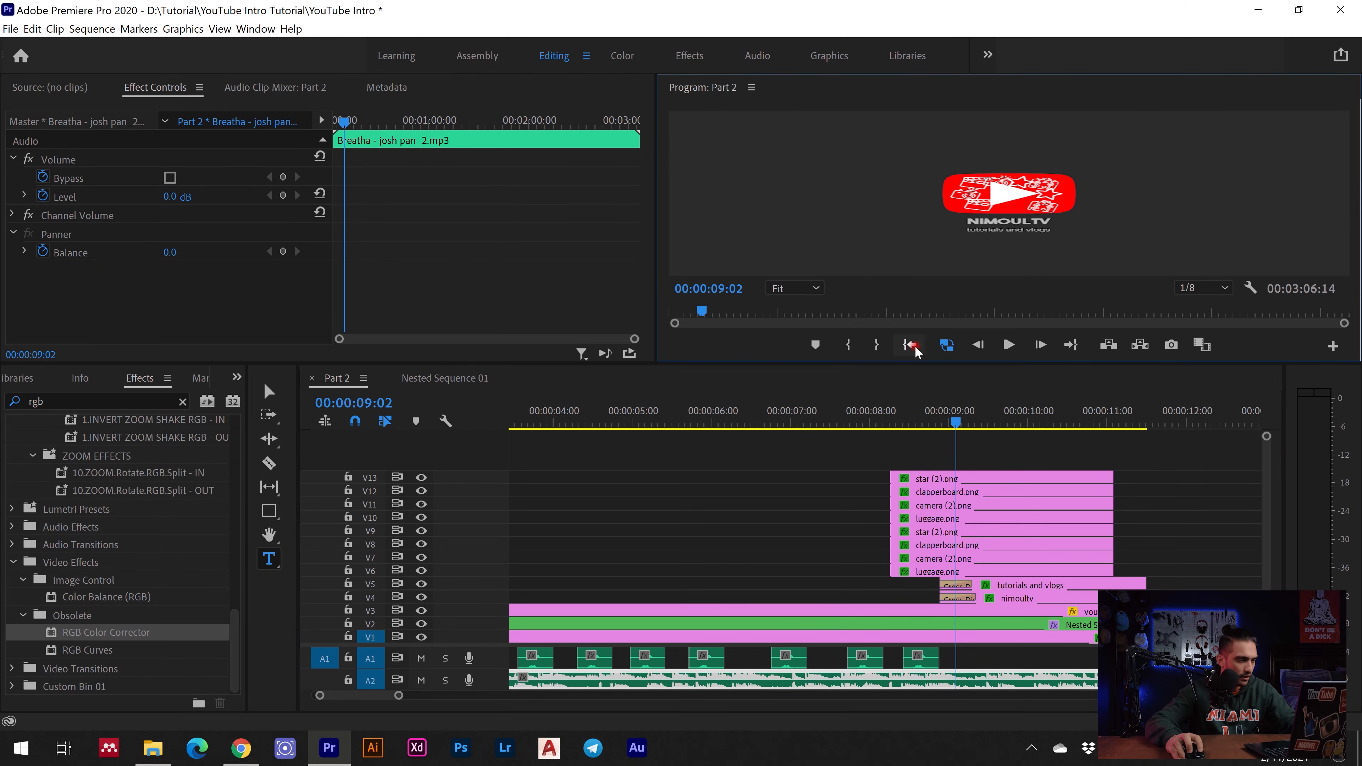
drag(819, 696, 609, 696)
click(906, 344)
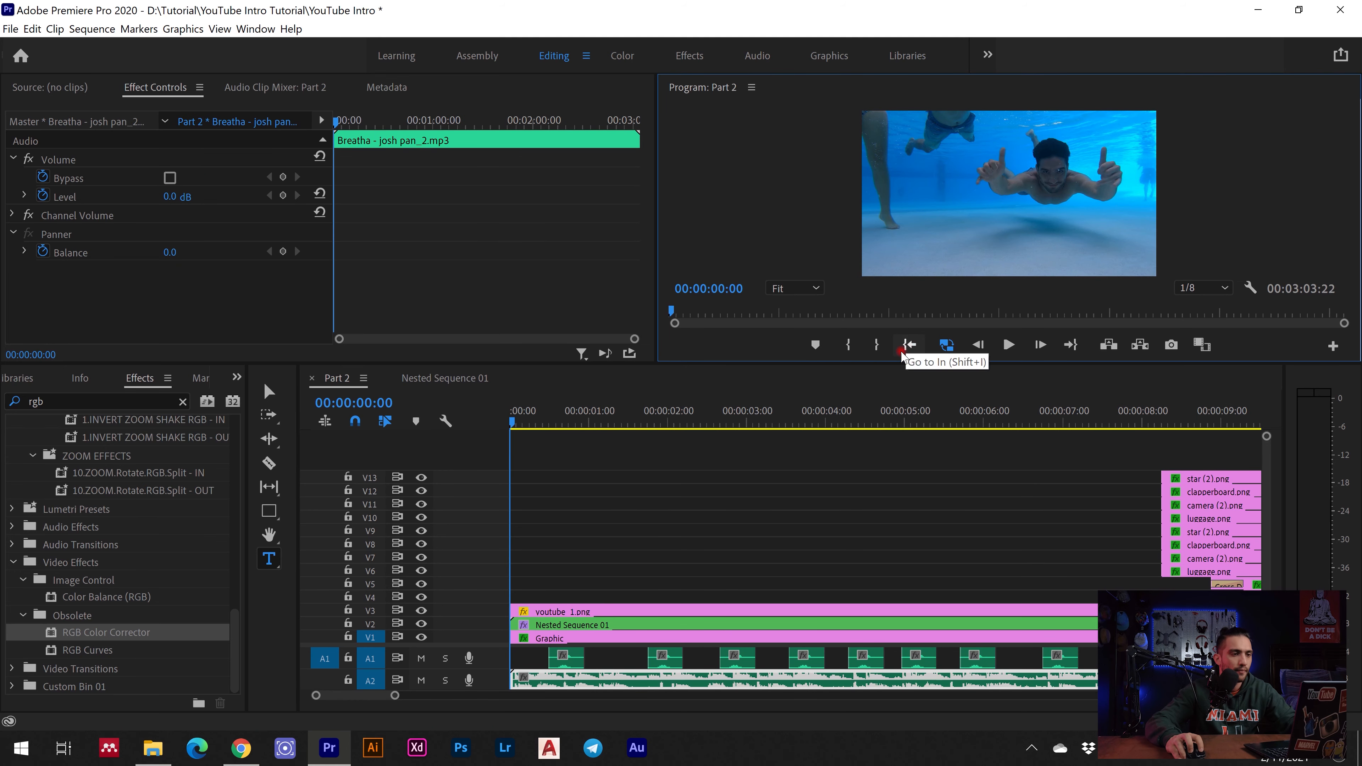
- Play the intro and fade out the Breatha track with Level keyframes at 10:05 and 11:11, the second at -100 dB
key(space)
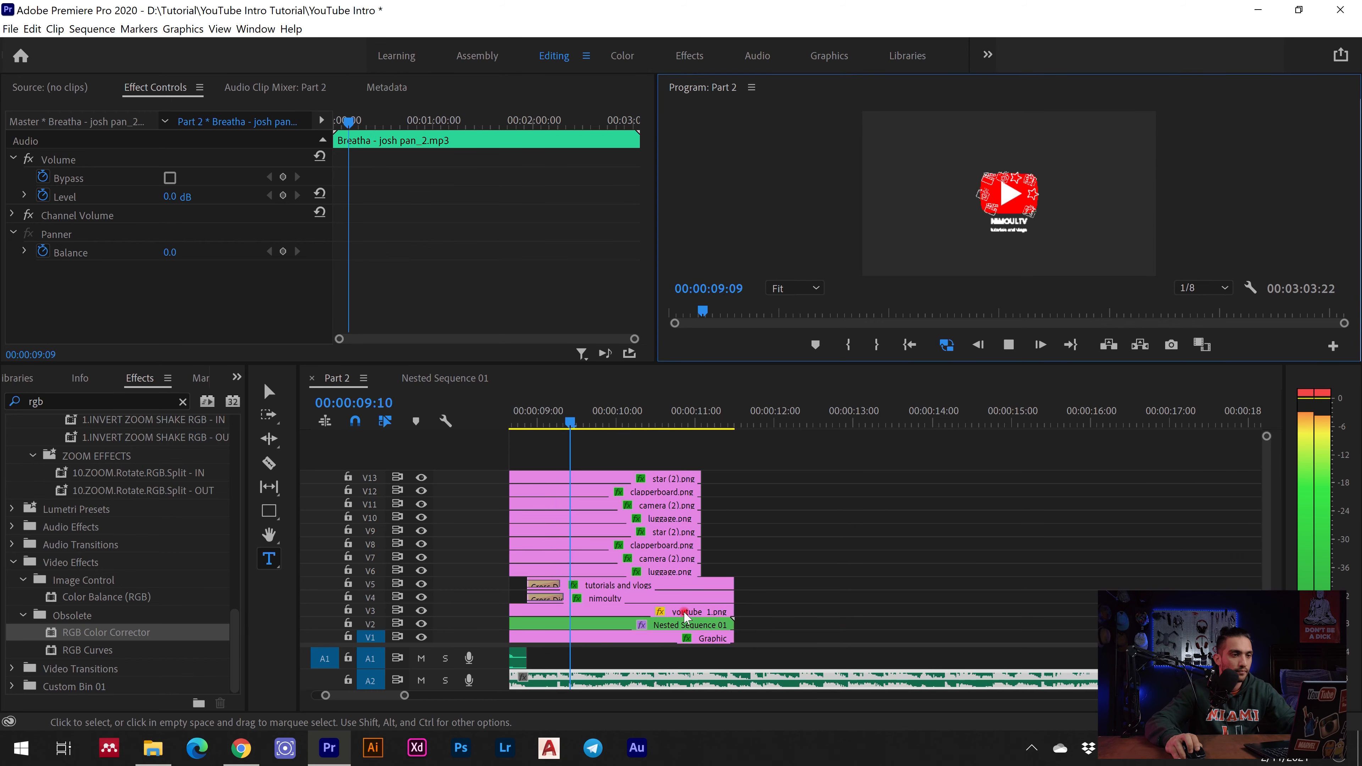
key(space)
click(655, 687)
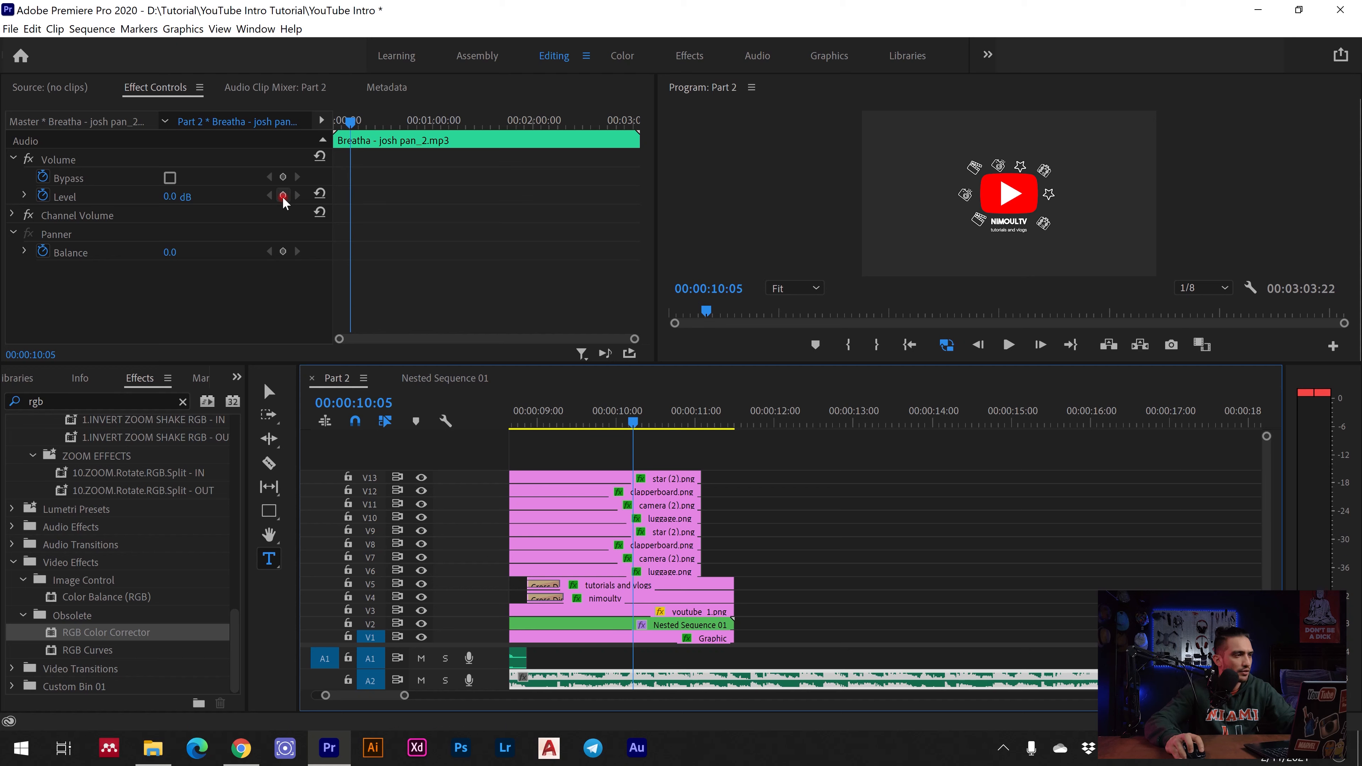
click(283, 197)
drag(643, 429, 733, 443)
click(176, 197)
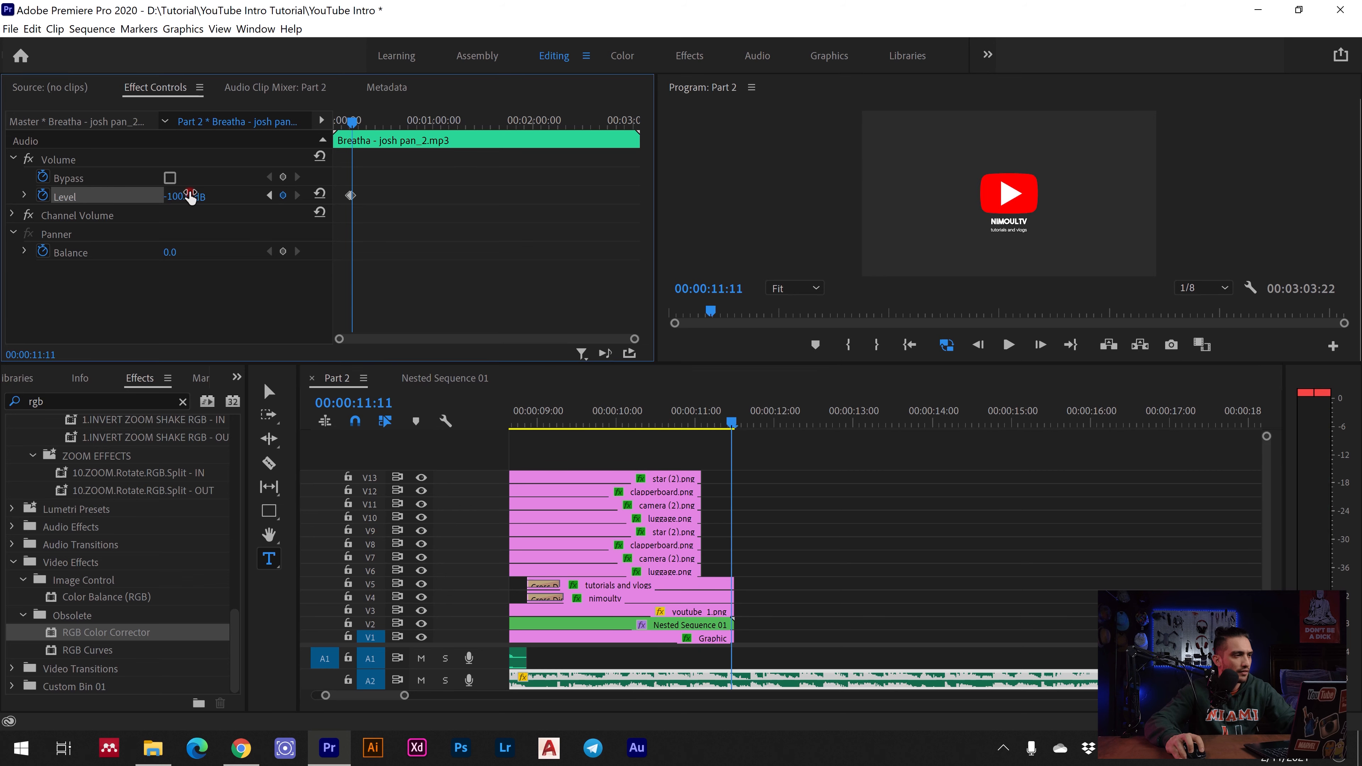
- Cut the Breatha track on A2 at 11:11, delete the part beyond the intro's end, and save the project
click(268, 463)
click(746, 677)
key(v)
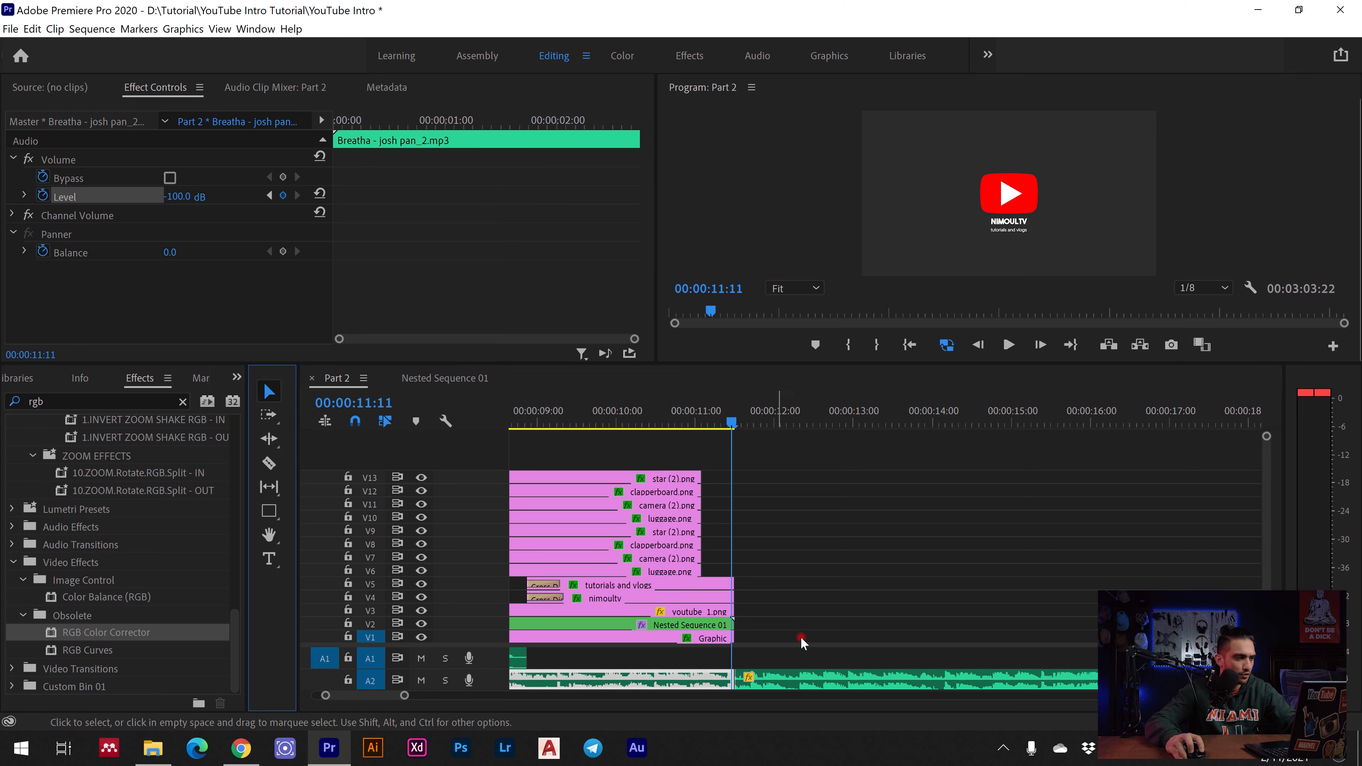
click(849, 686)
key(Delete)
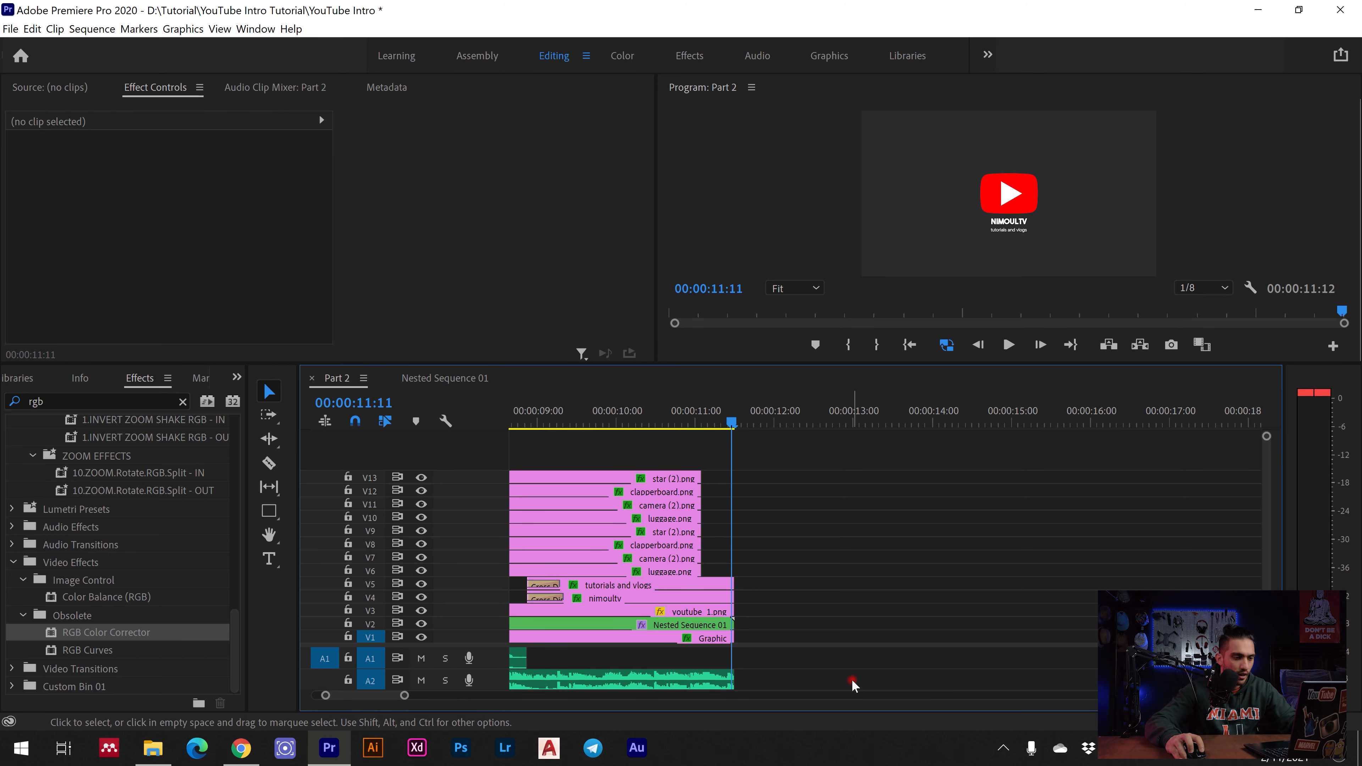
key(ctrl+s)
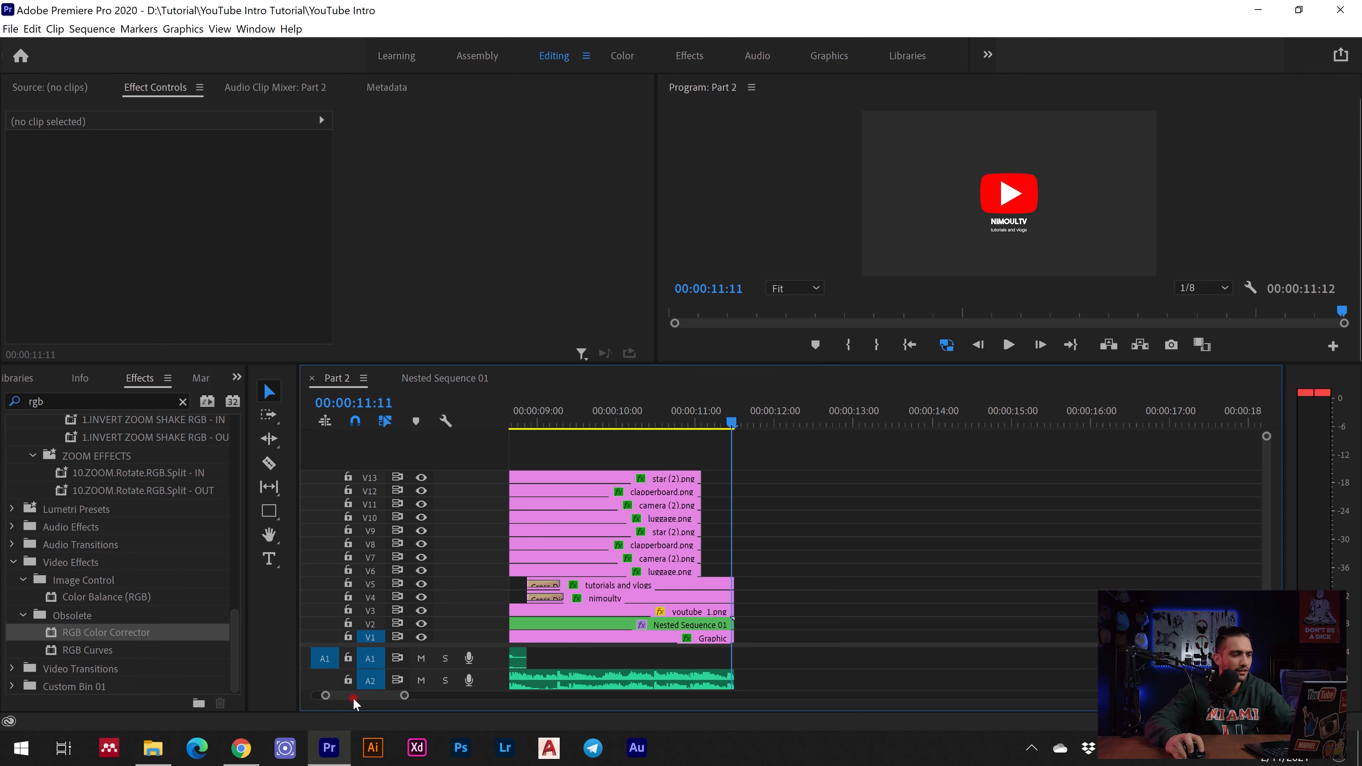
- Search YouTube Studio's sound effects for "magic" and preview Magic Chime and Dream Breath
drag(354, 698, 424, 698)
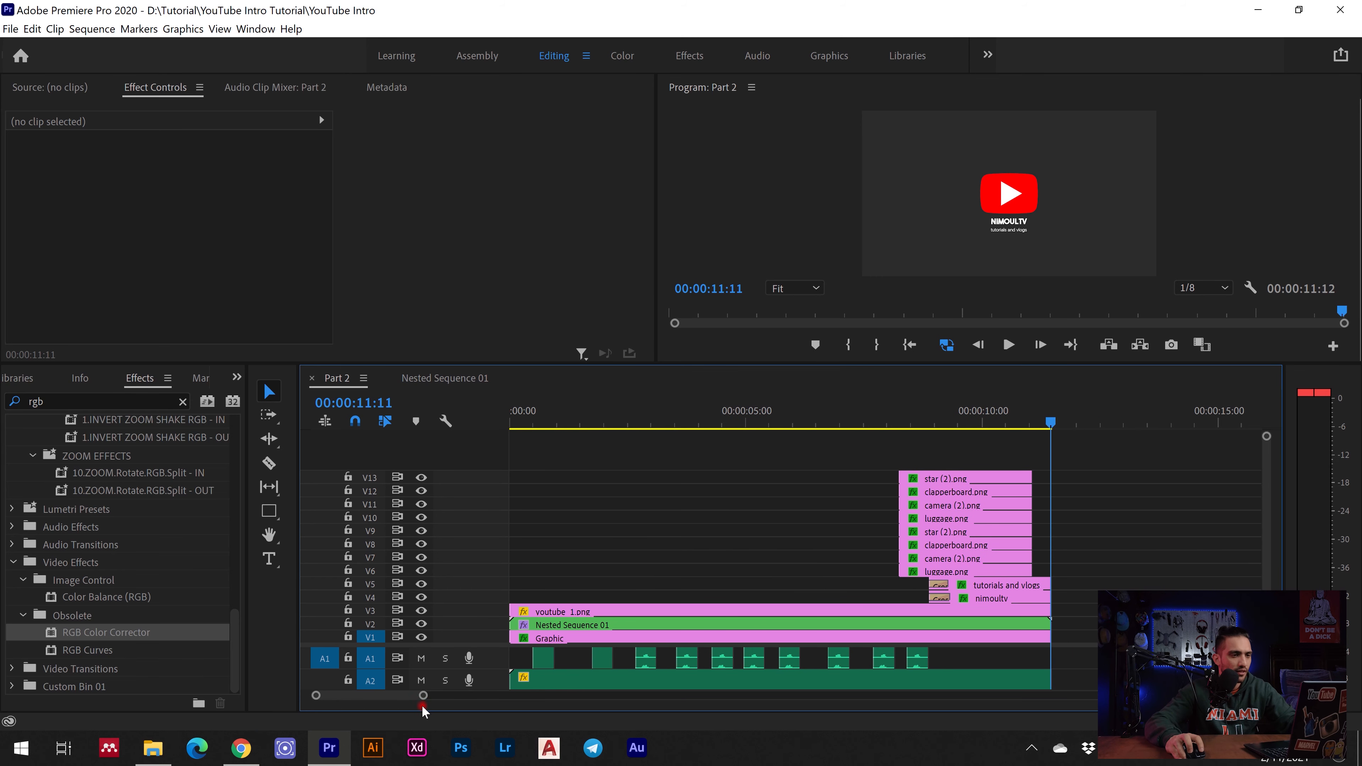
click(262, 746)
click(461, 271)
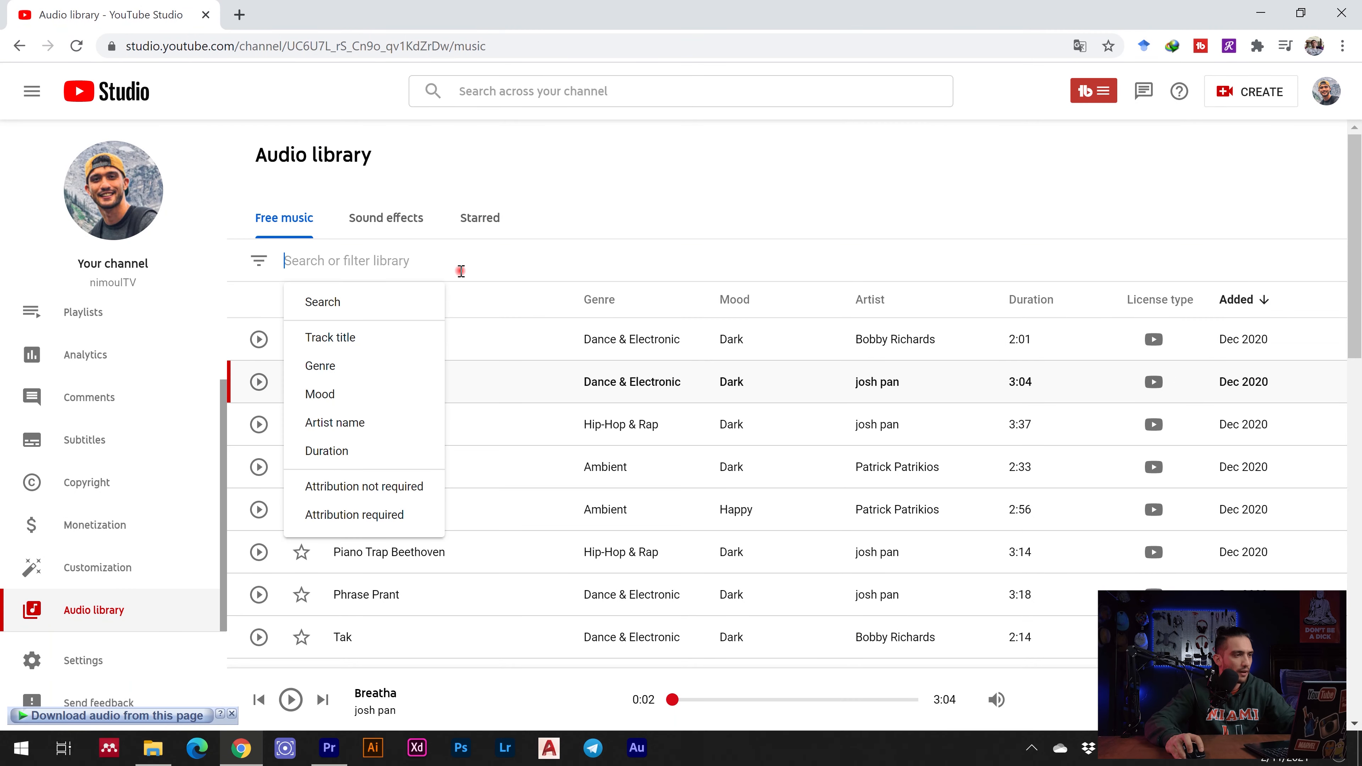
text(magic)
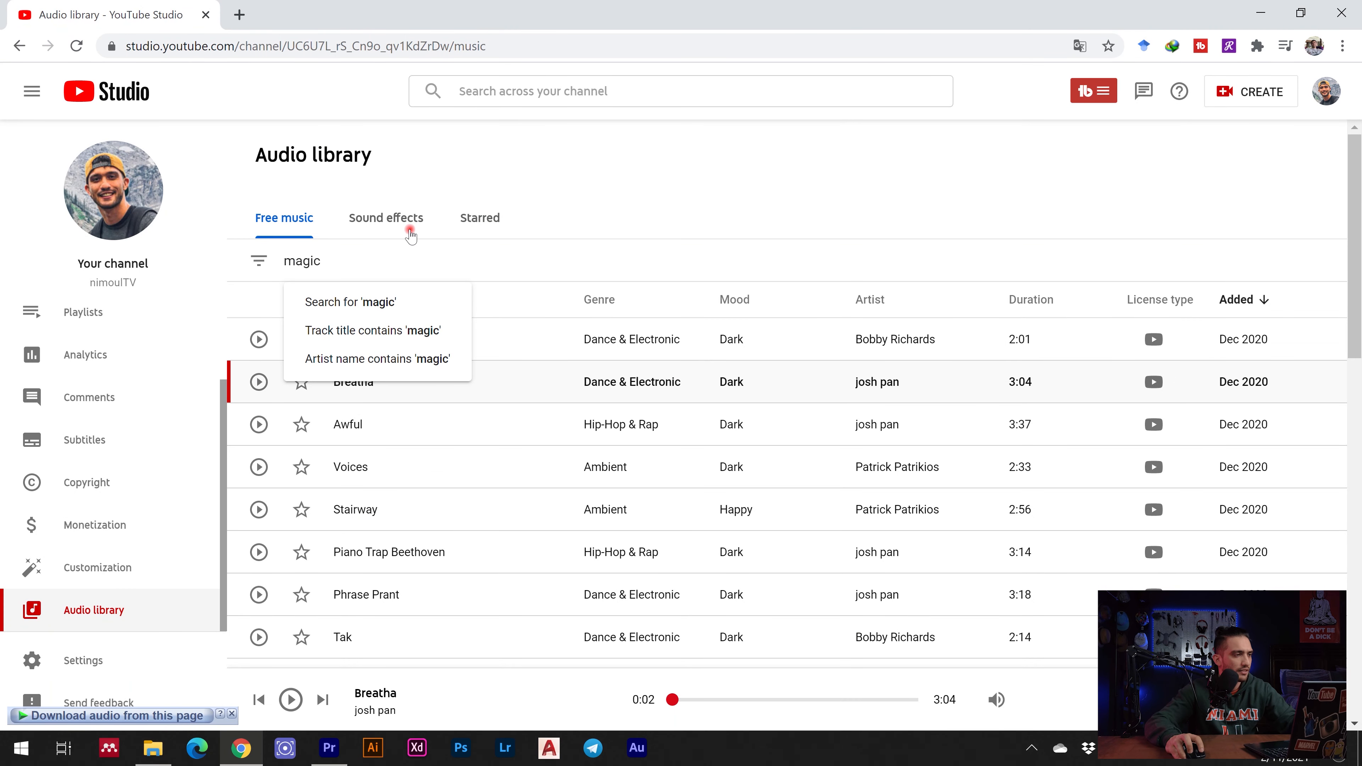
click(411, 234)
click(385, 261)
text(magi)
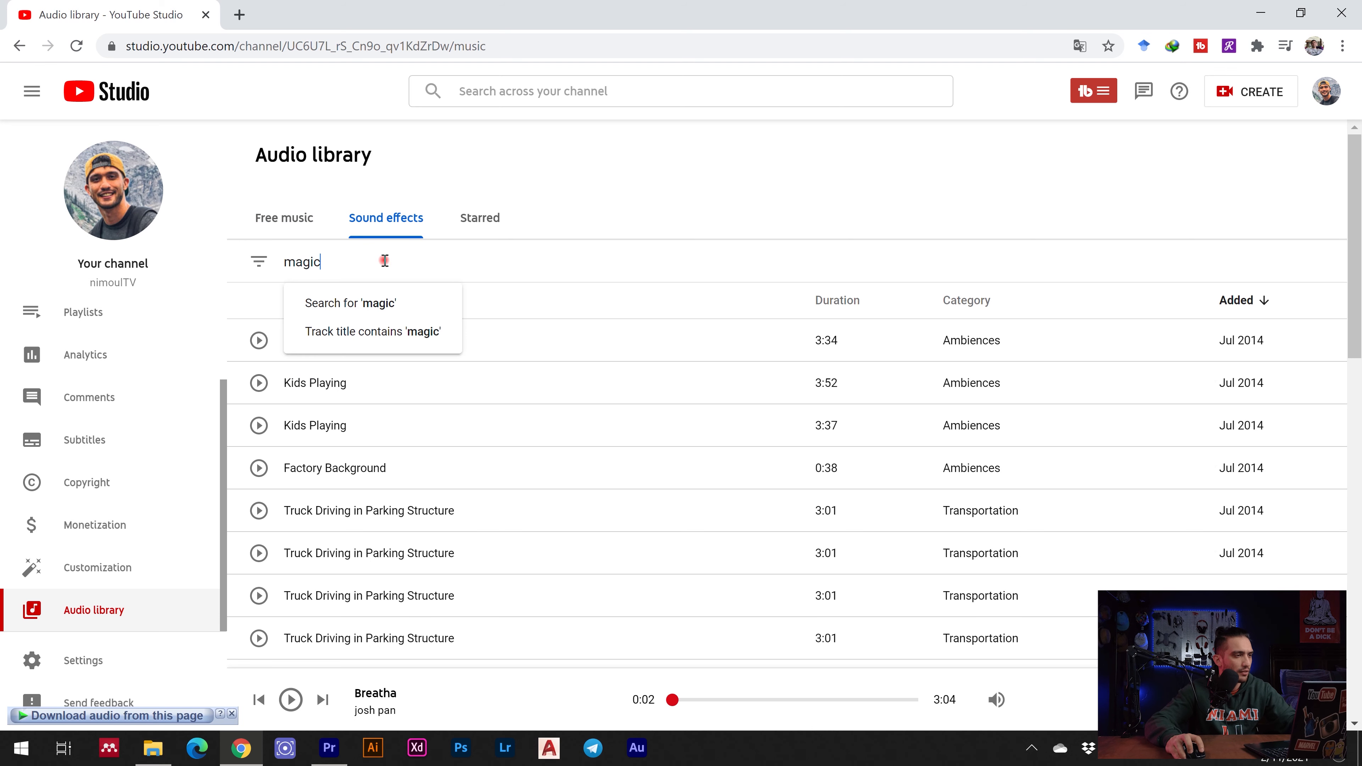
text(c)
key(Return)
click(258, 340)
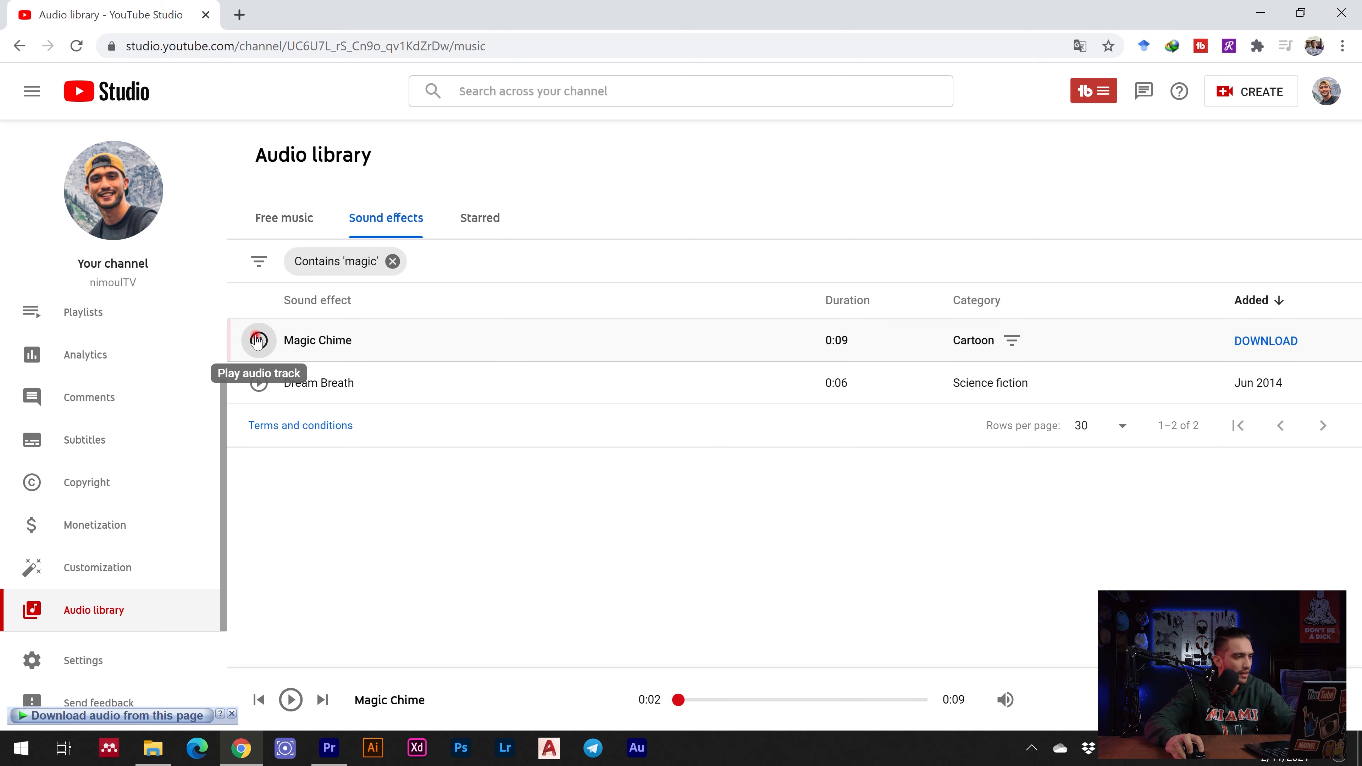
key(XF86AudioRaiseVolume)
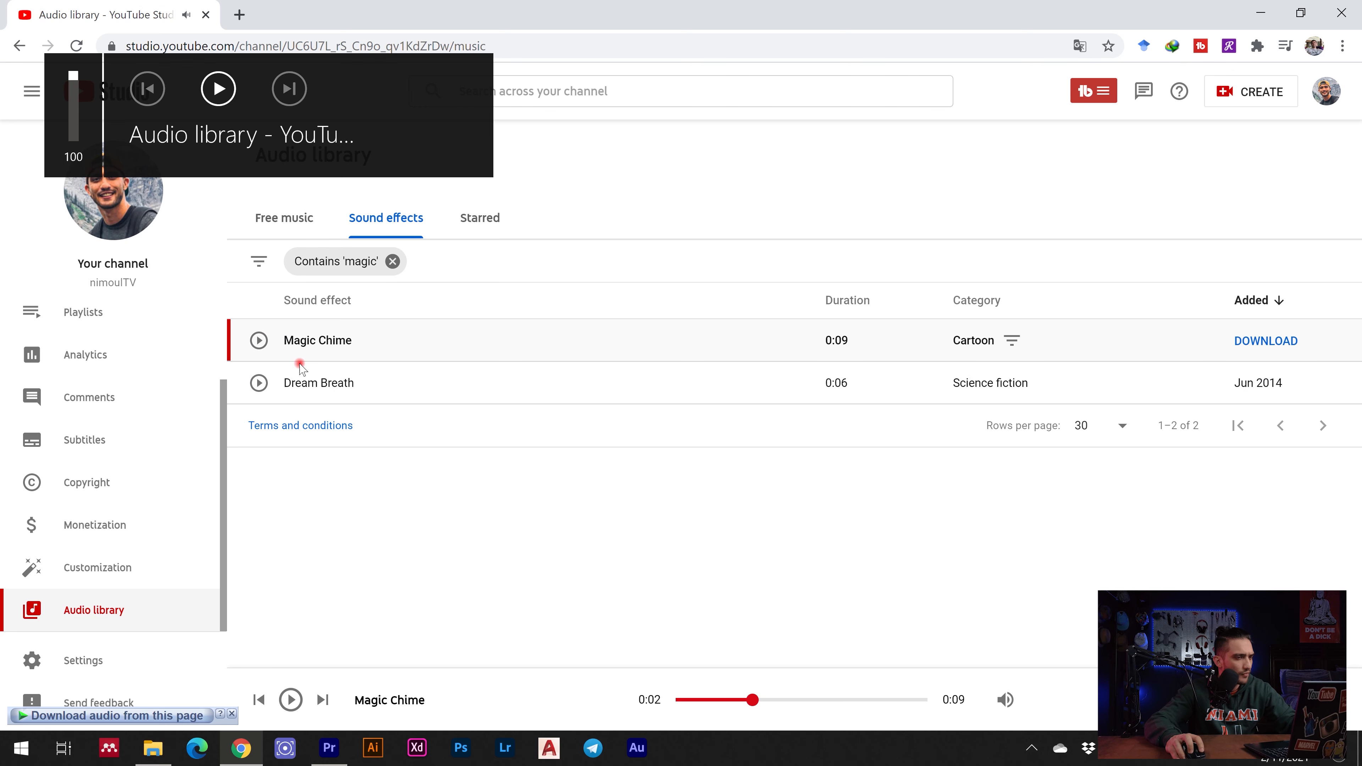
click(258, 382)
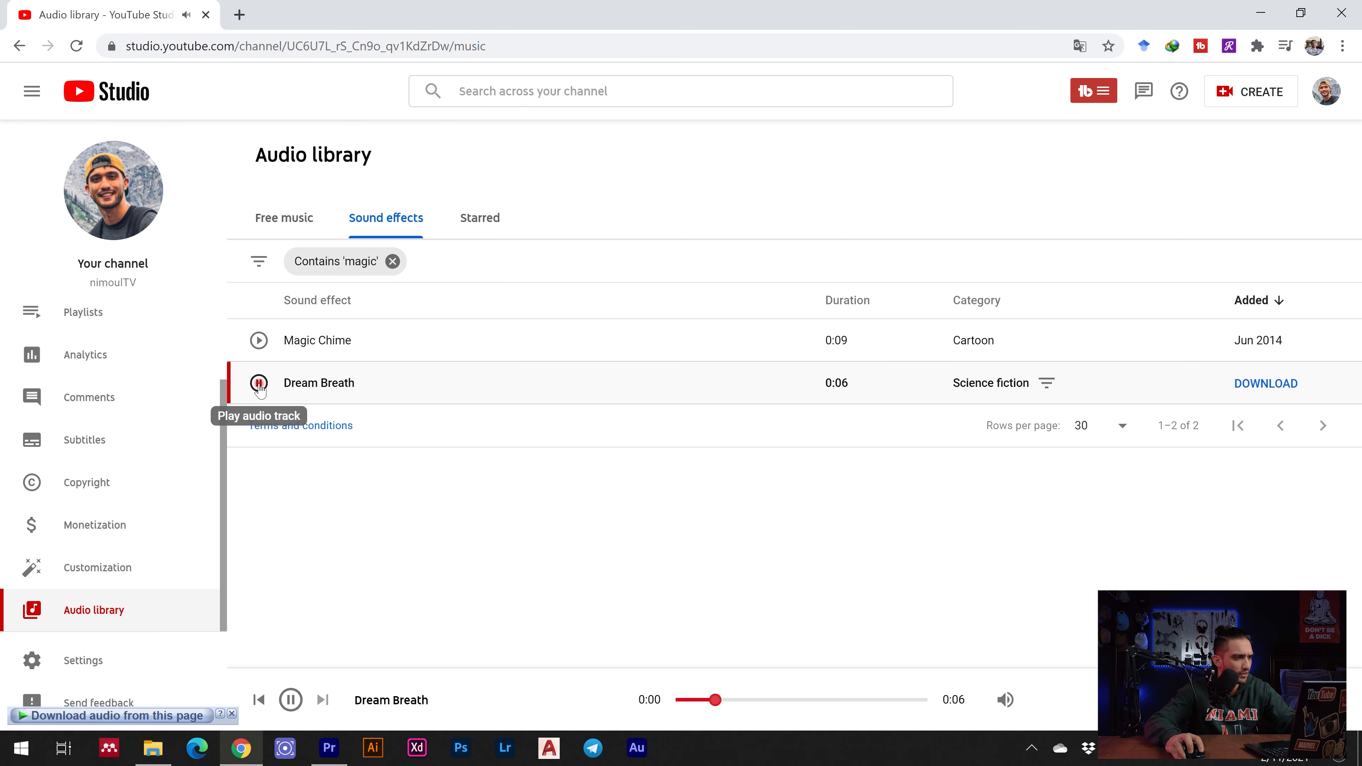
- Download the Magic Chime sound effect and place it on A1 in Premiere Pro just after the last whoosh
click(1283, 344)
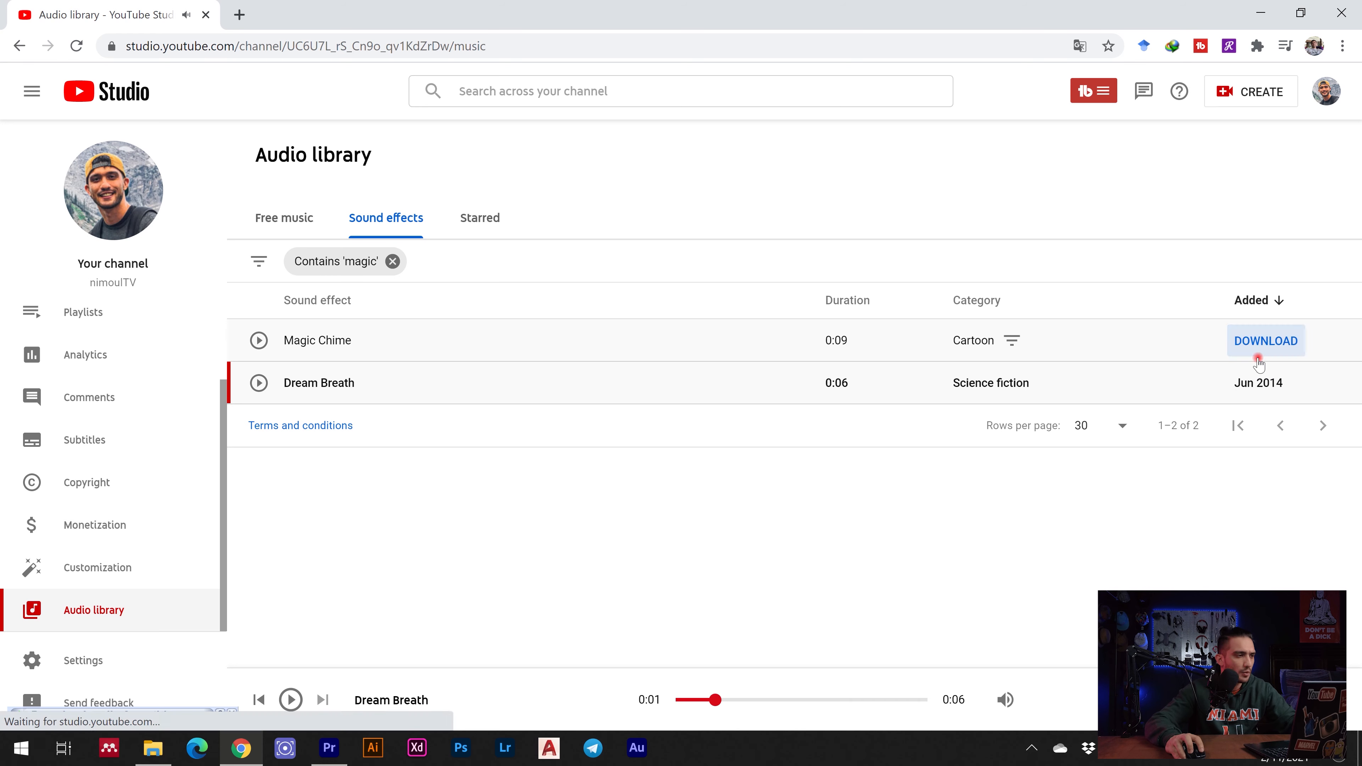
click(682, 451)
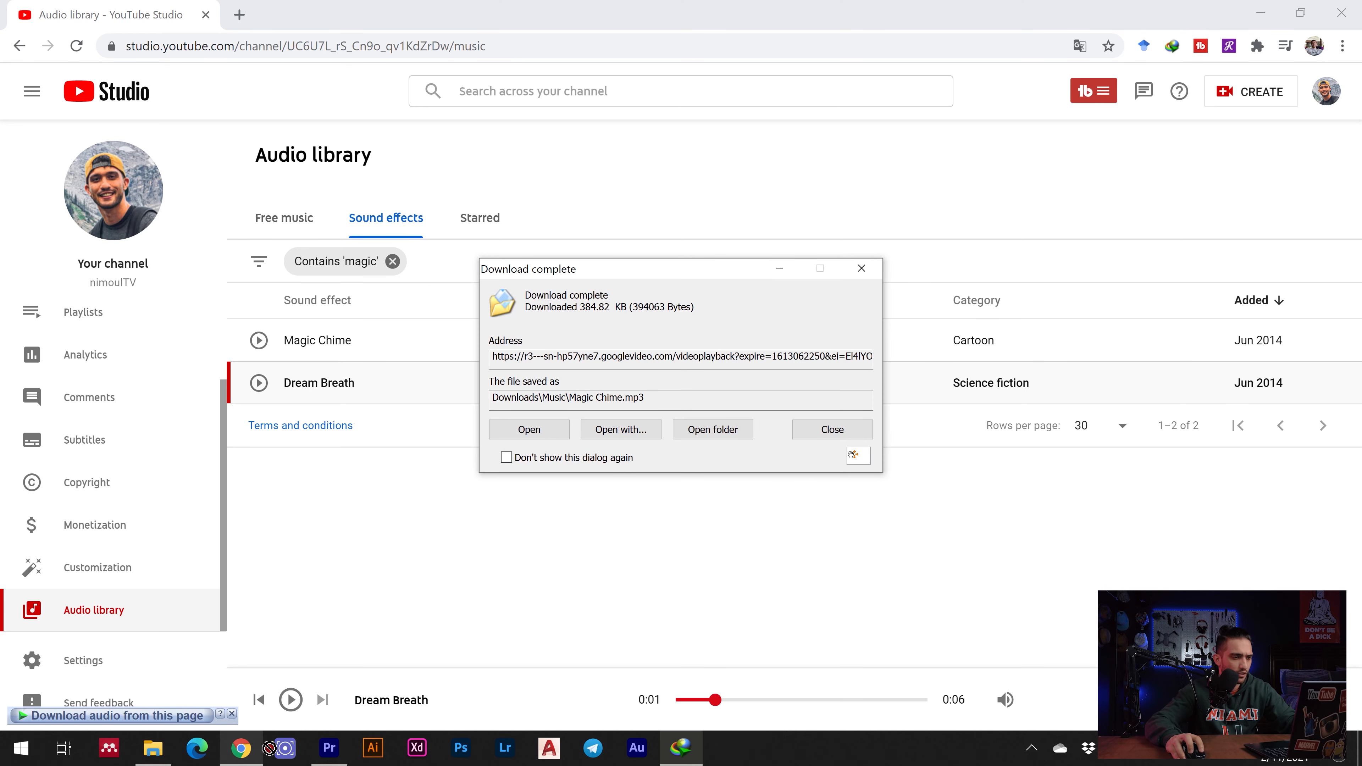
drag(343, 754, 953, 658)
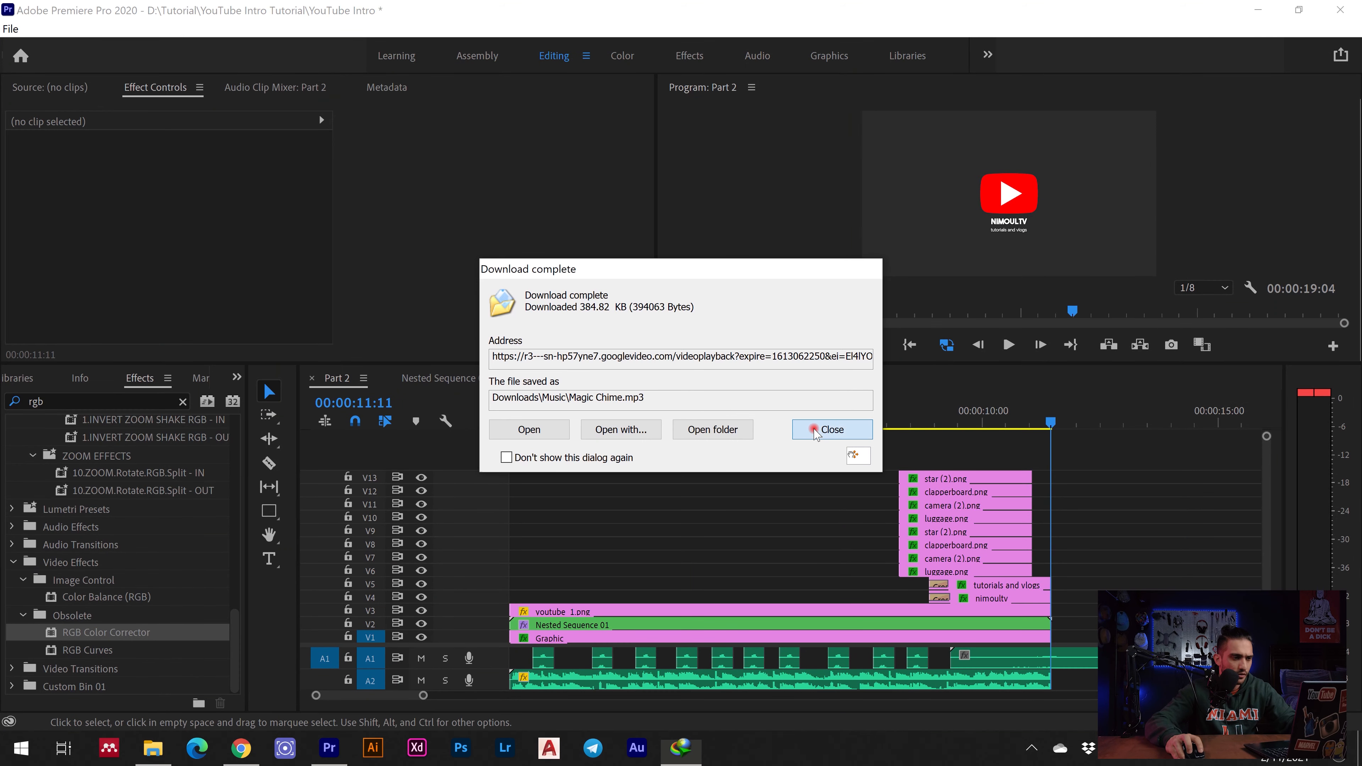
- Dismiss the finished download notice, cut the Magic Chime clip on A1 at 12:04, and delete the part after the cut
click(825, 430)
click(962, 412)
key(space)
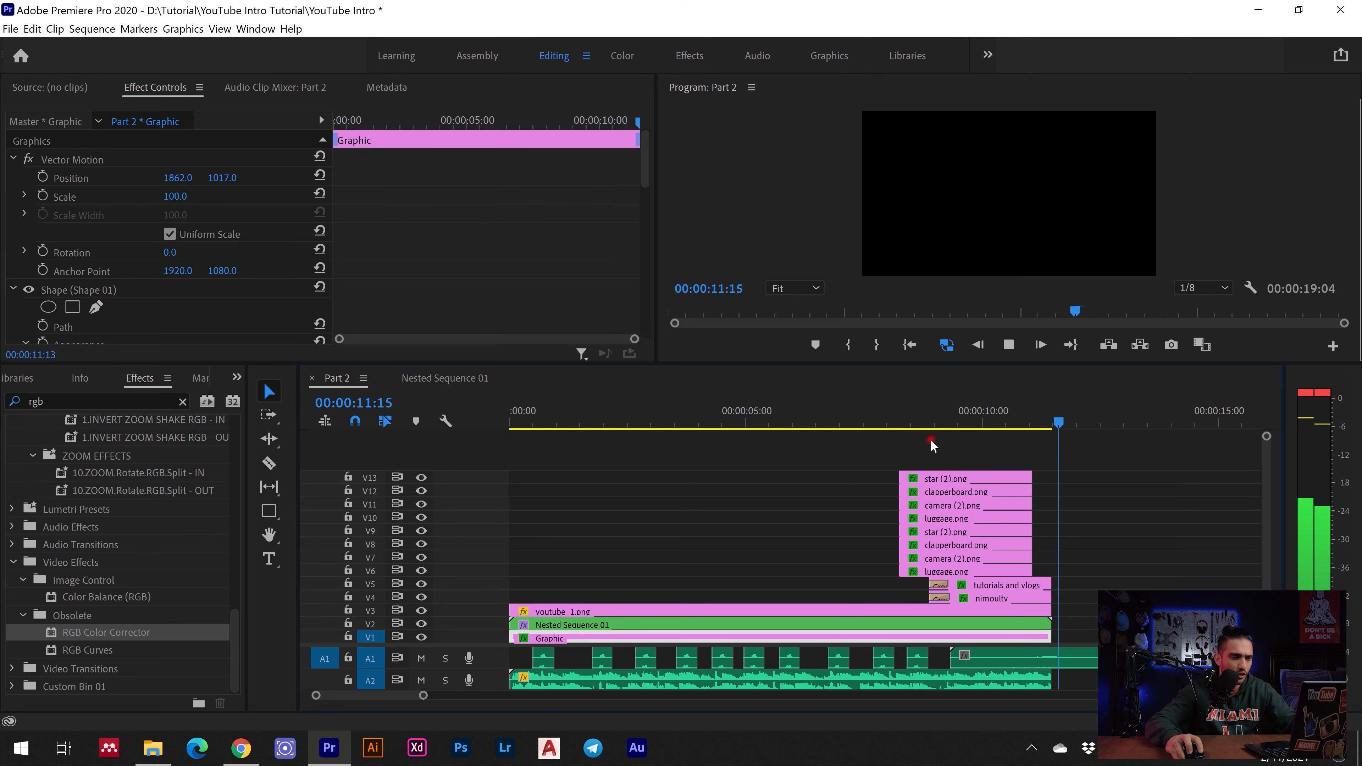
click(981, 657)
click(269, 464)
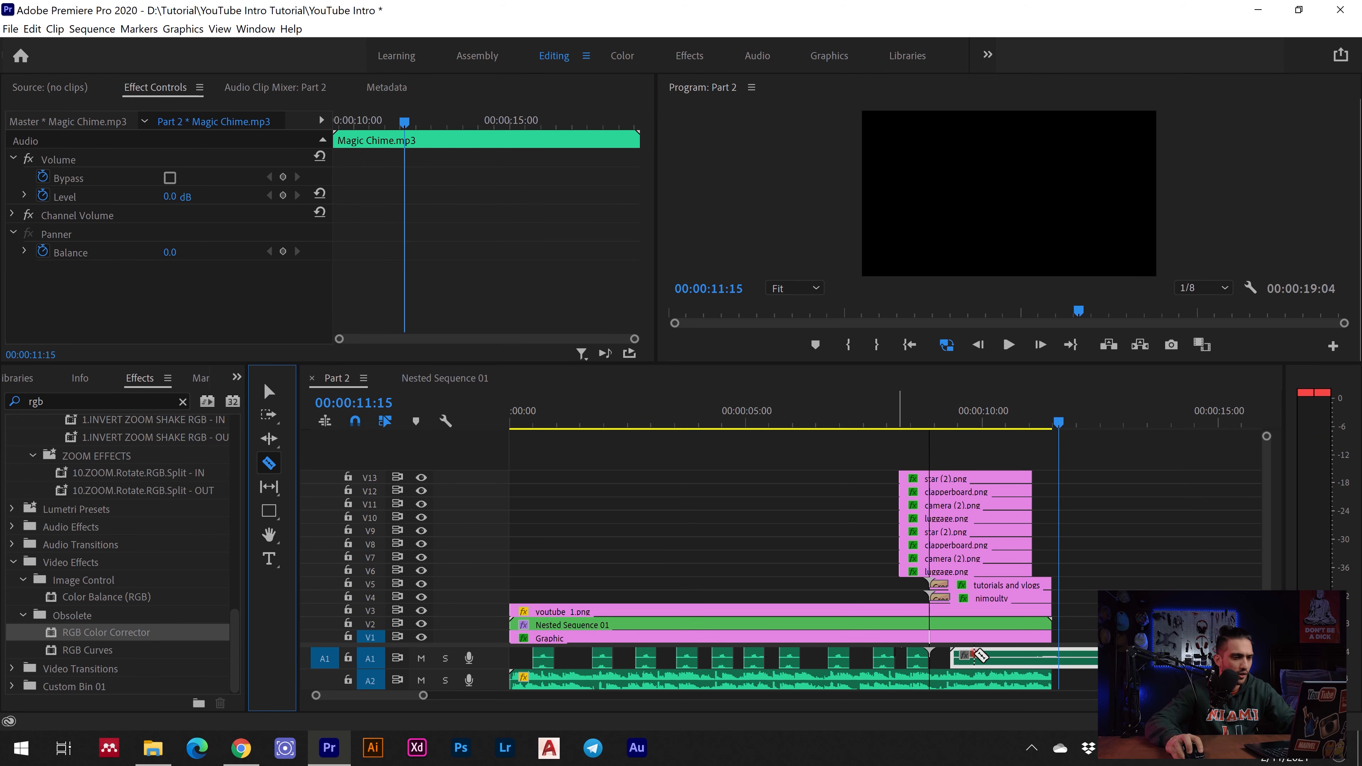
key(space)
click(1080, 659)
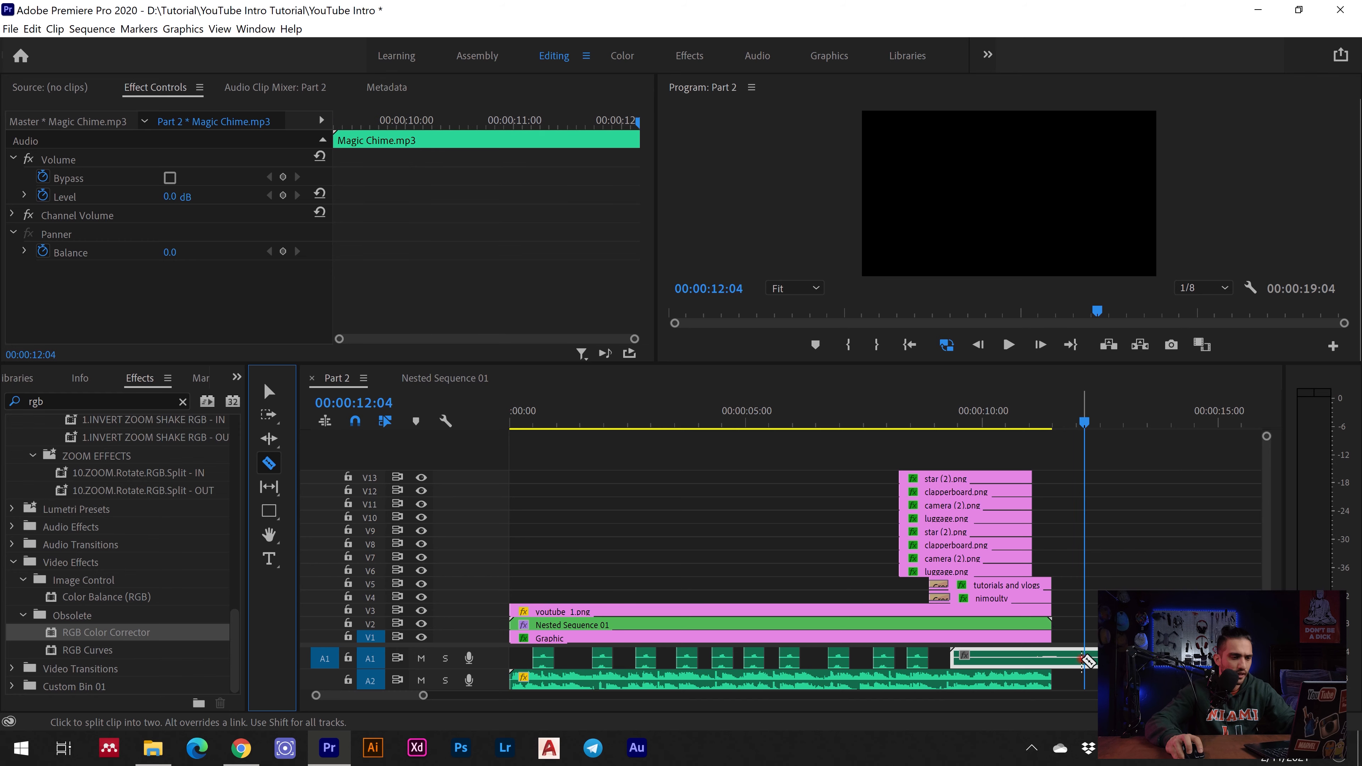
click(265, 392)
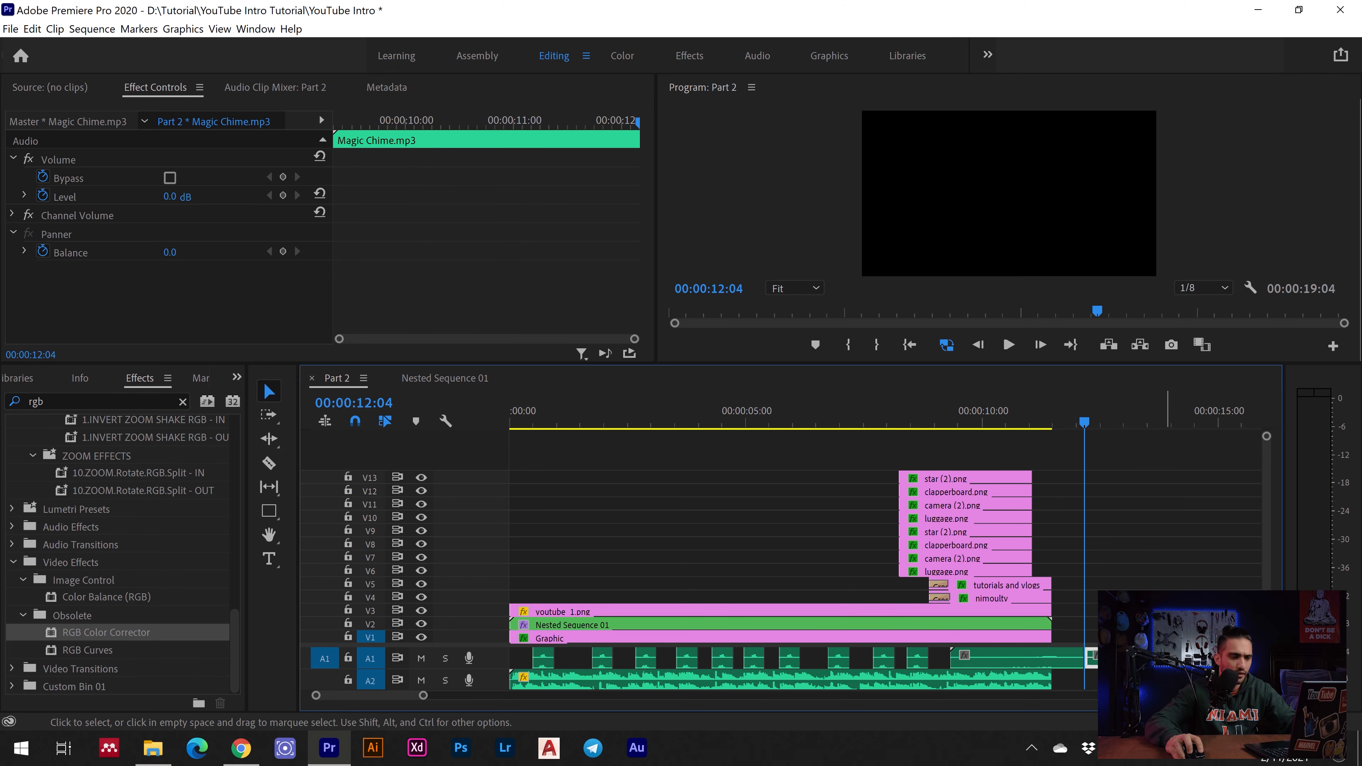
key(Delete)
- Move the shortened Magic Chime clip to audio track A3, starting at about 7 seconds so that it spans the 8:10 mark
scroll(1192, 670, down, 1)
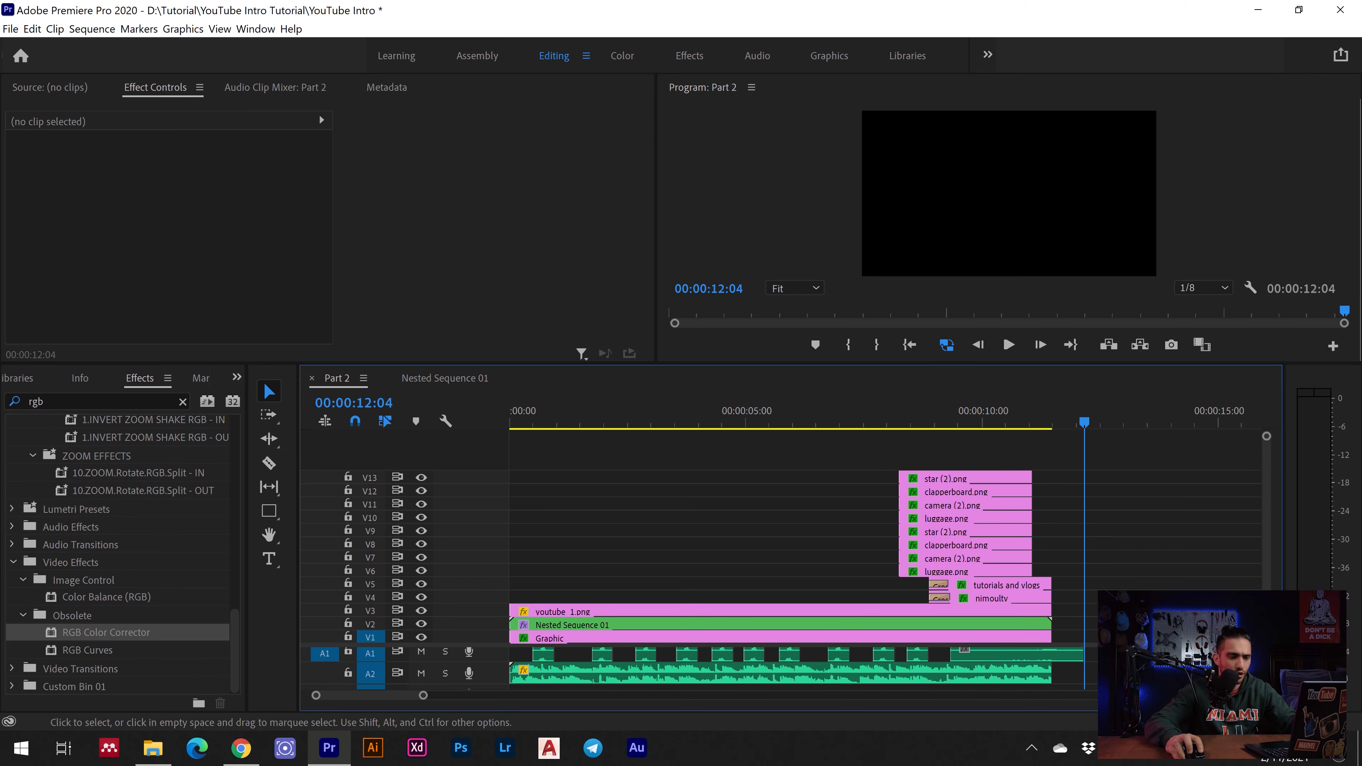
drag(489, 646, 595, 556)
drag(891, 422, 907, 423)
drag(1063, 599, 965, 639)
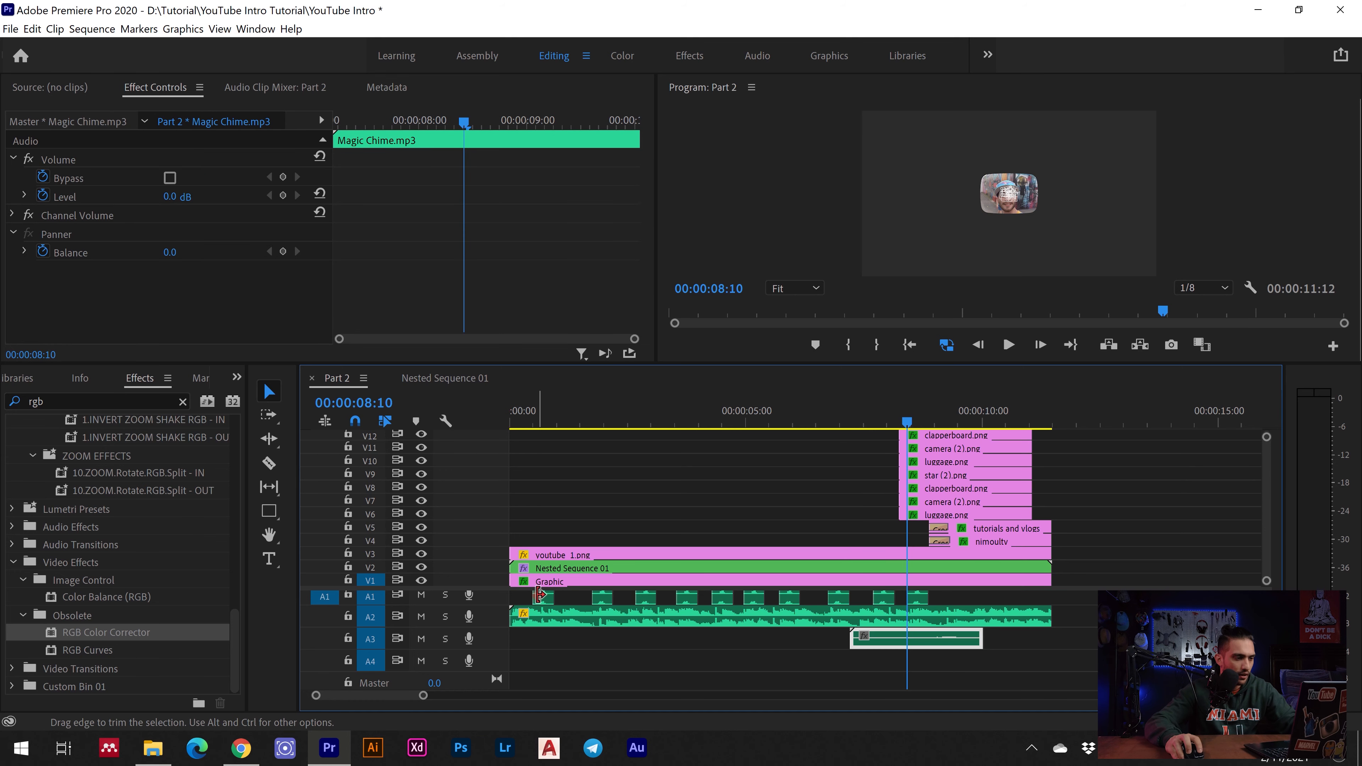
click(498, 470)
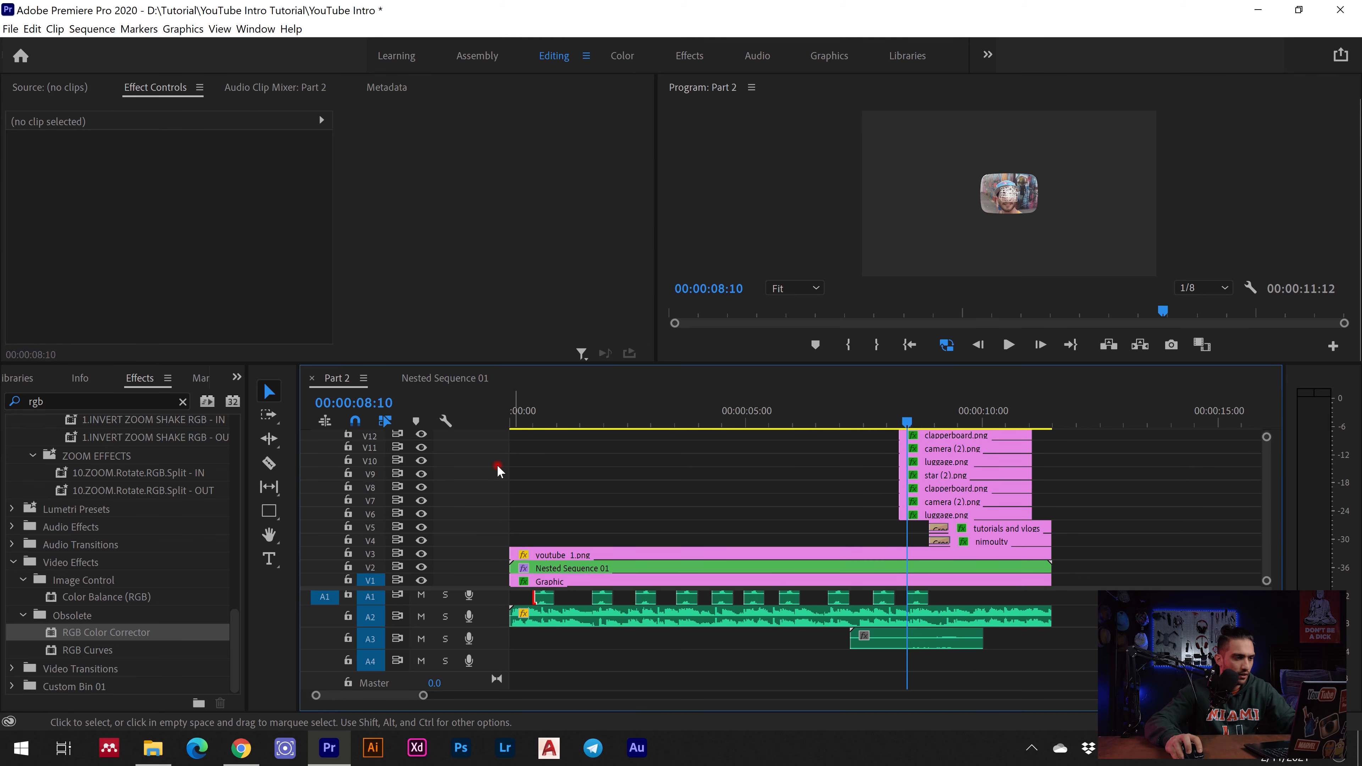
- Turn off Level keyframing on the first whoosh clip on A1, set its Level to 15 dB, and play the intro's opening to check it
click(546, 602)
click(43, 195)
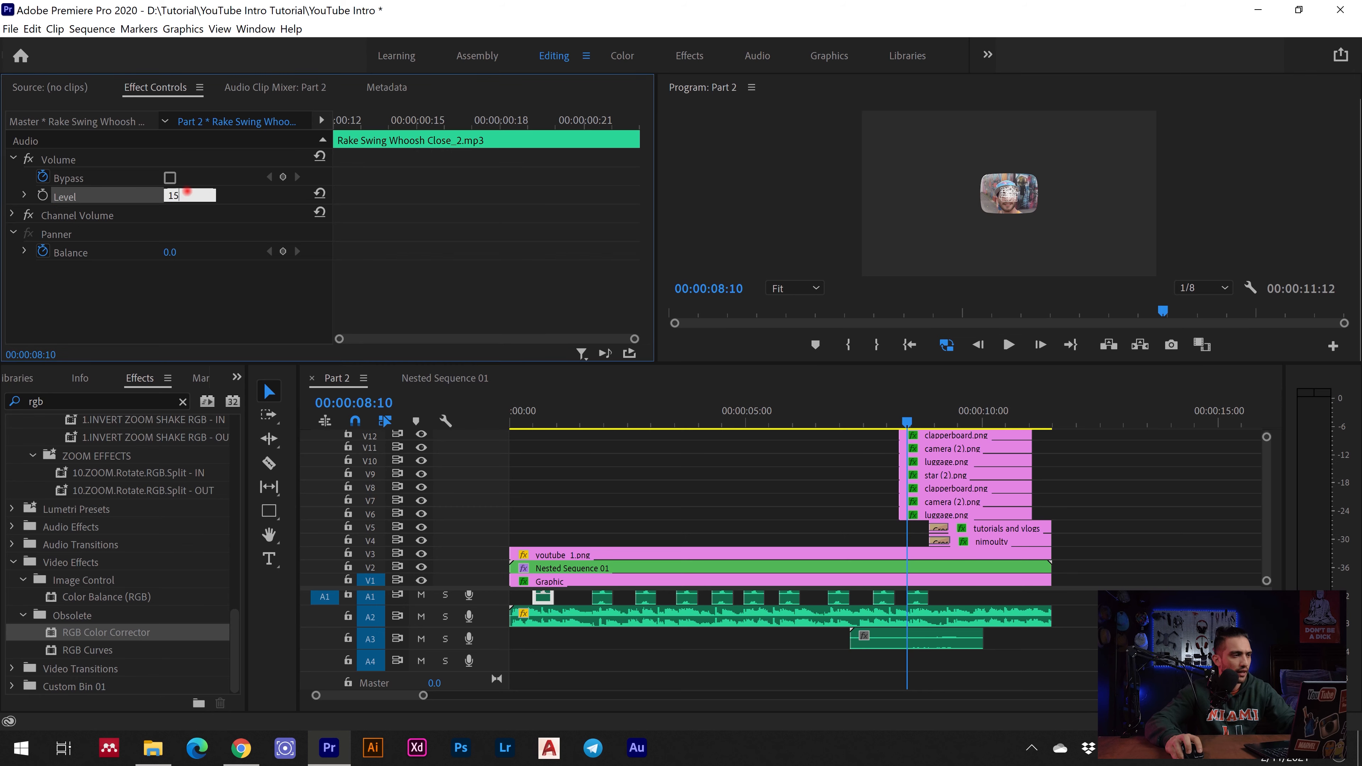
click(523, 422)
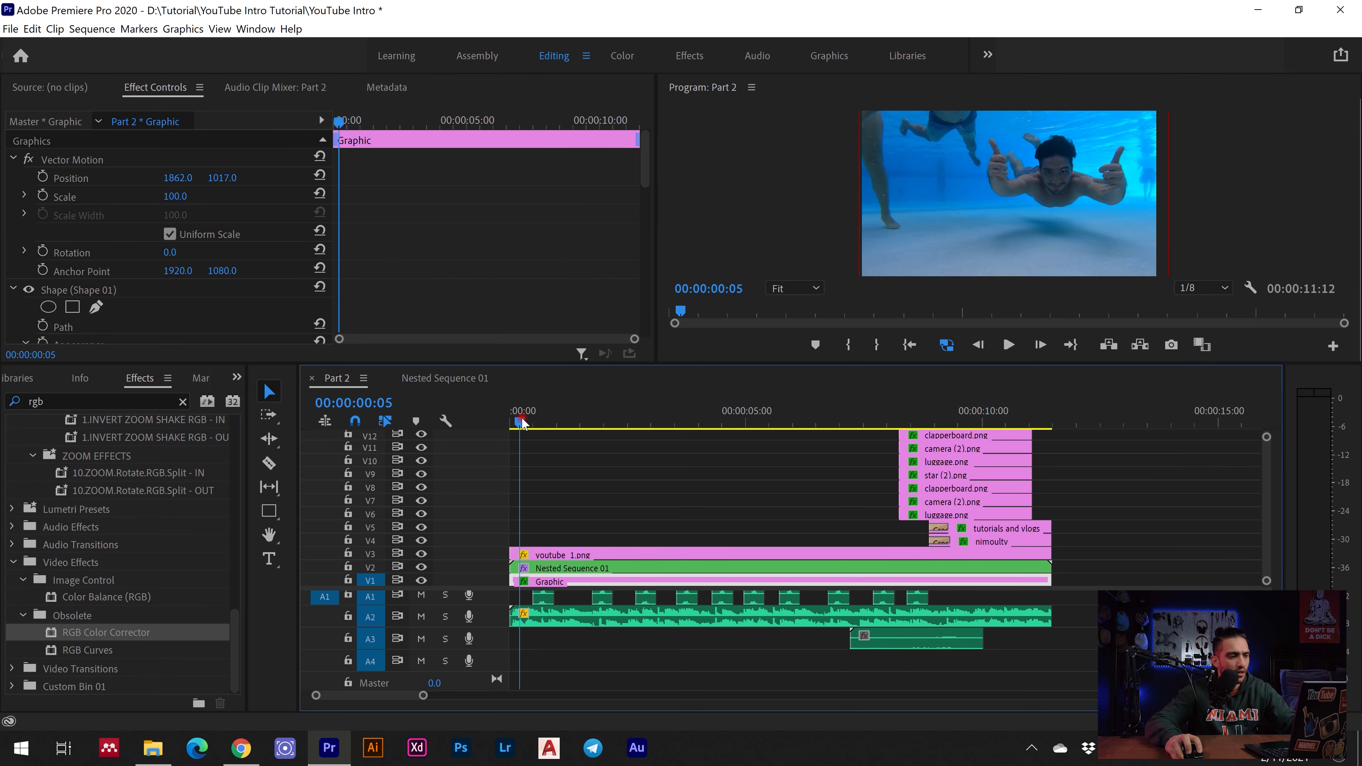
key(space)
key(space)
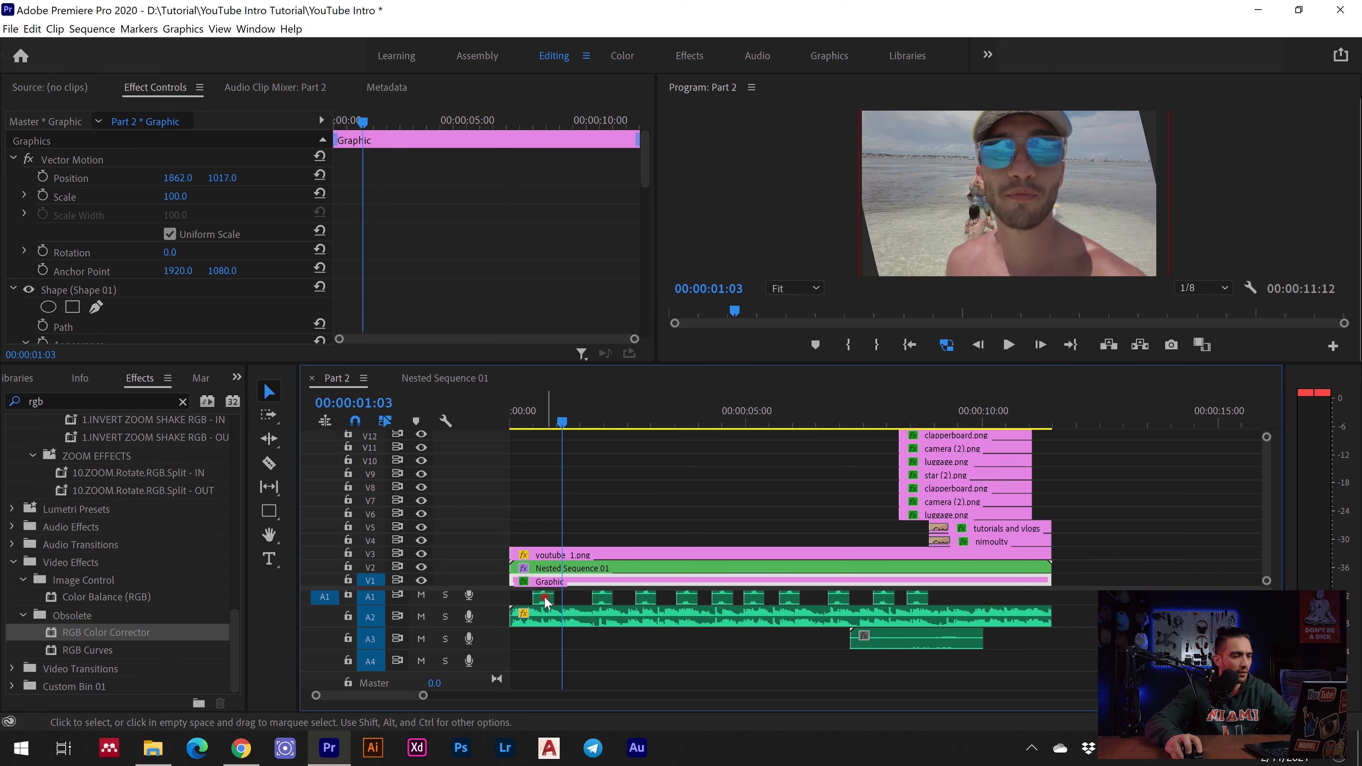
click(546, 602)
right_click(546, 602)
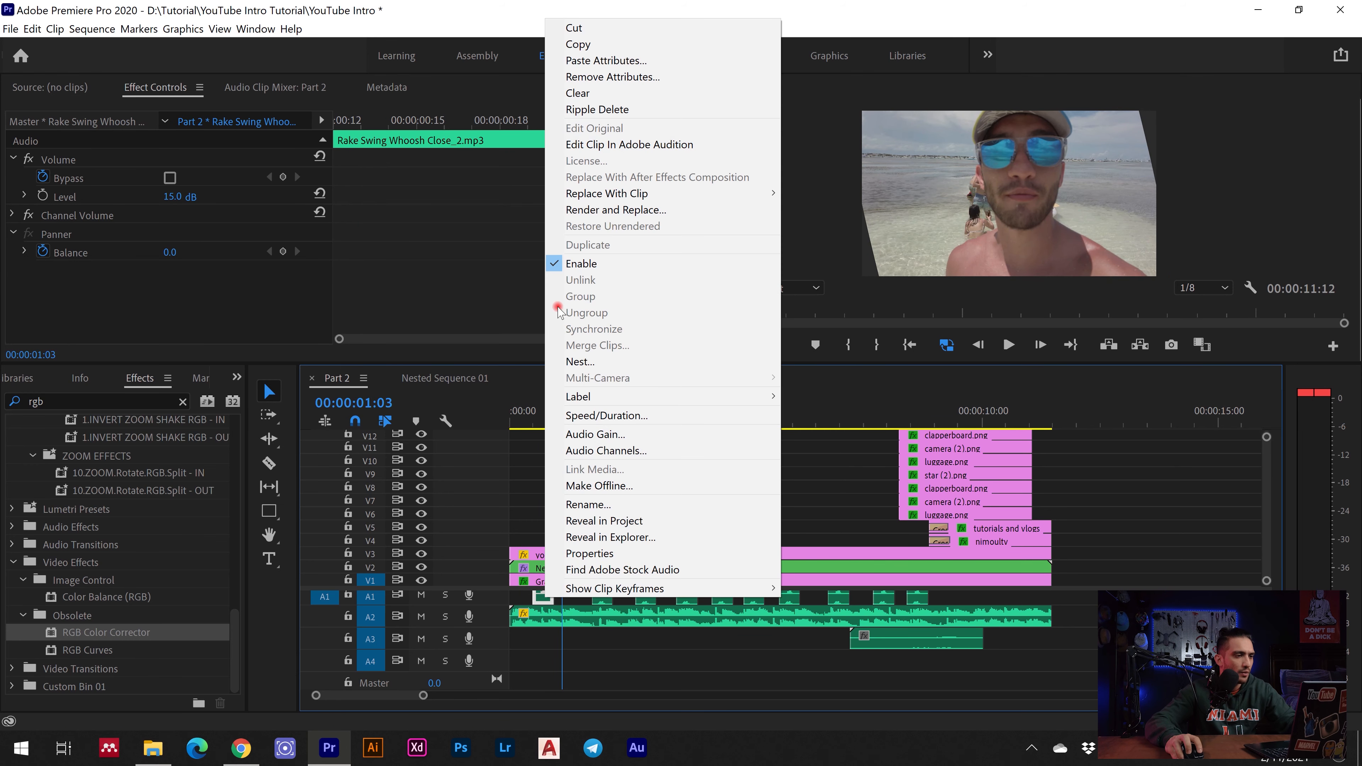
click(525, 422)
key(space)
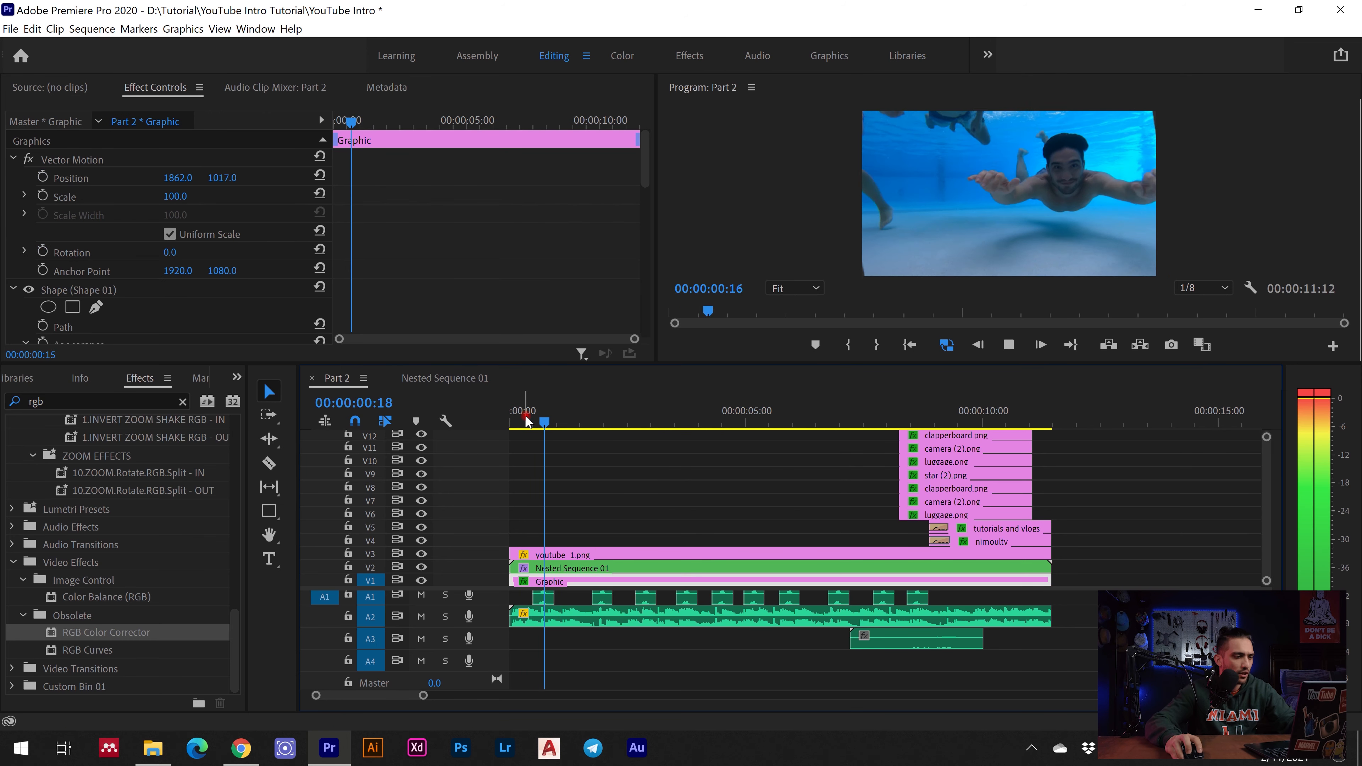
- Paste the first whoosh's Volume attributes onto the other whooshes and the Magic Chime clip, and play the intro from the start
click(545, 599)
right_click(546, 600)
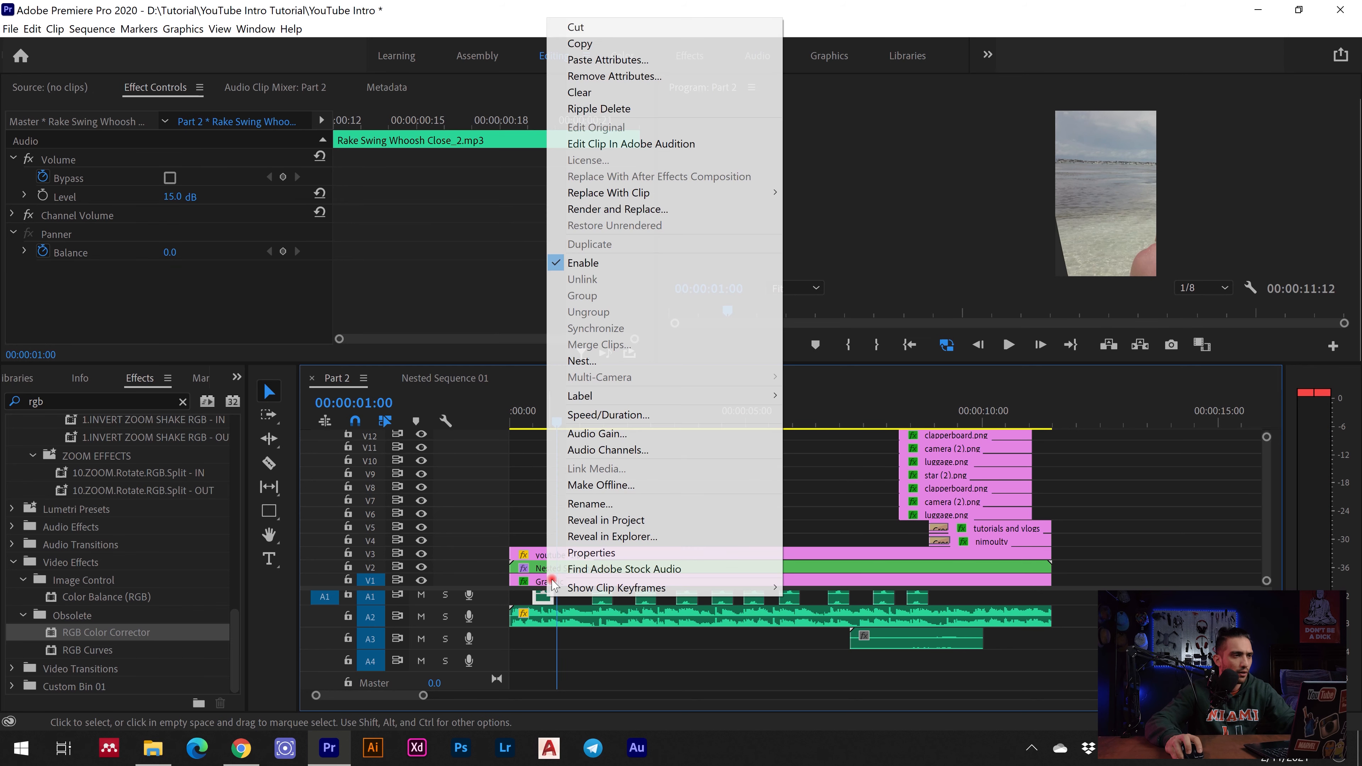
click(606, 44)
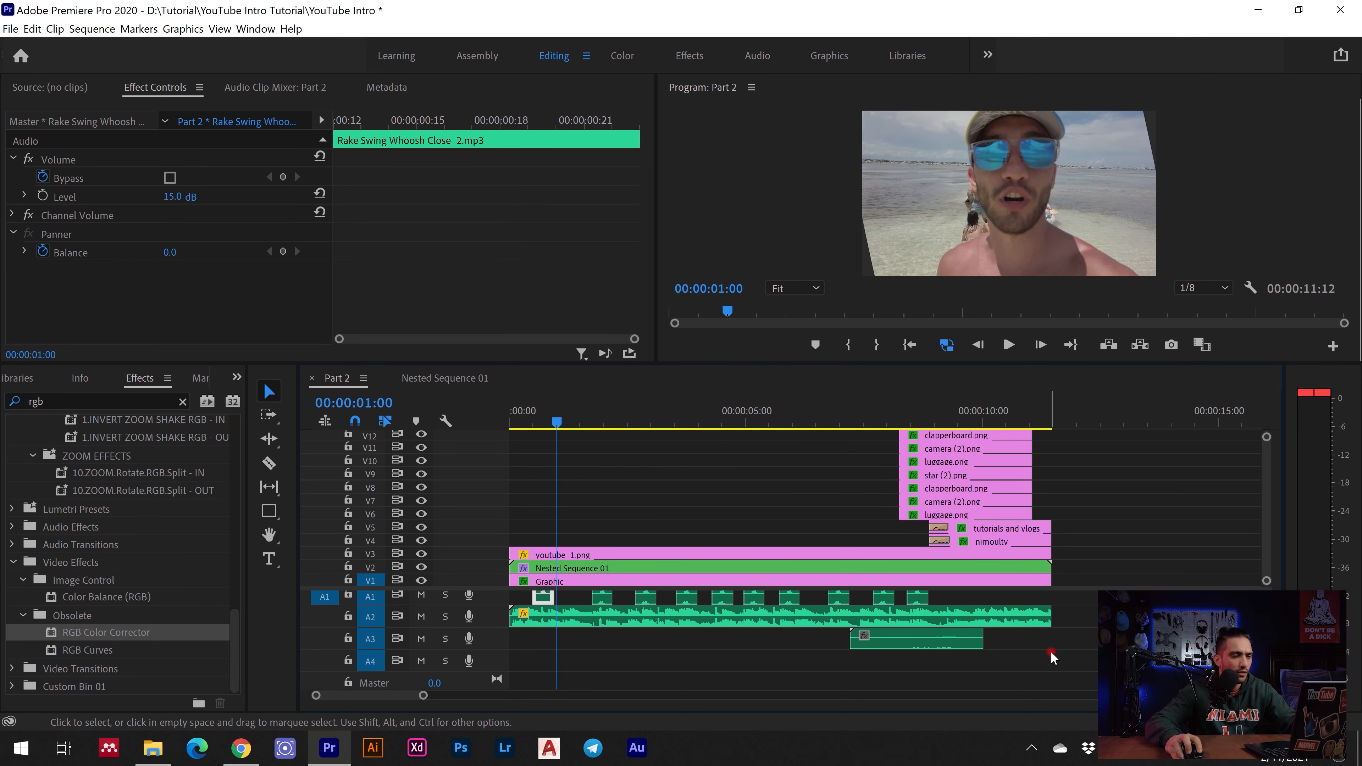
drag(783, 583, 593, 604)
right_click(912, 652)
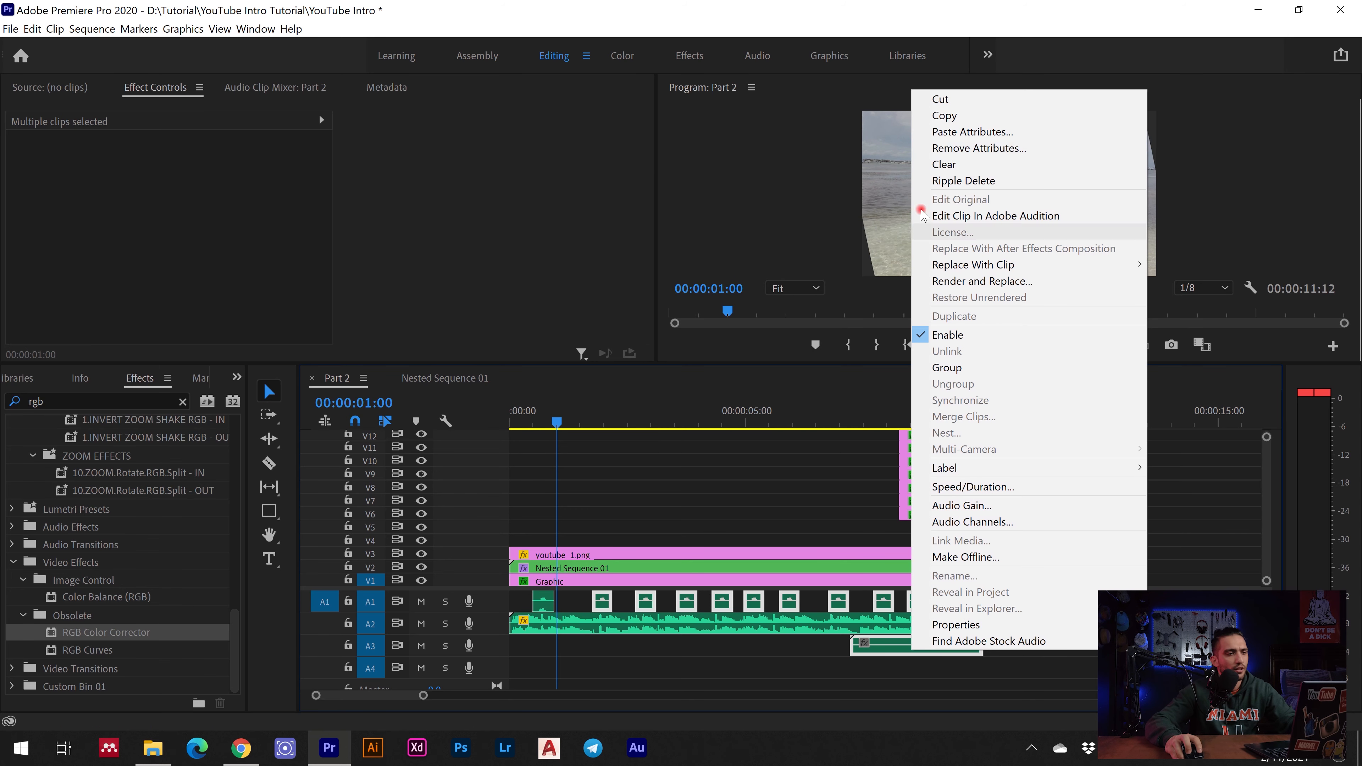
click(951, 132)
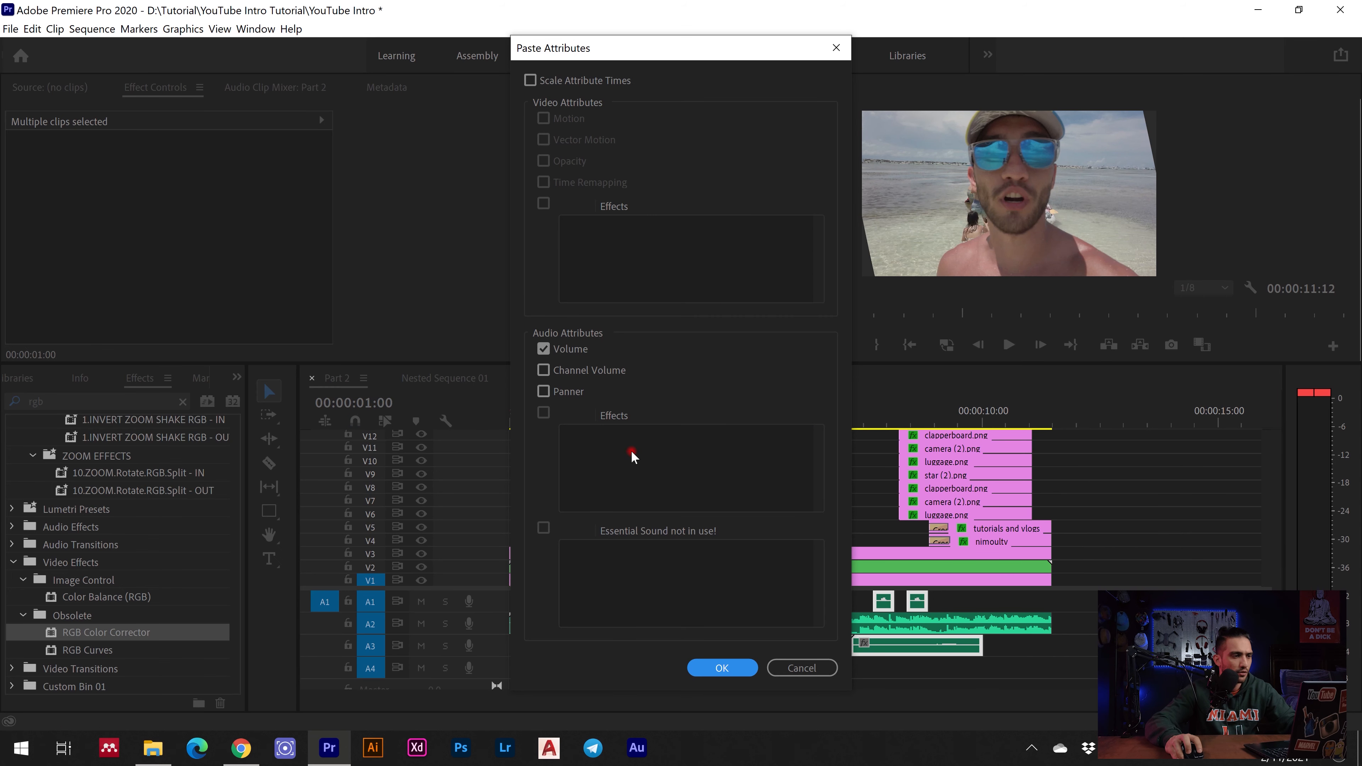
click(733, 671)
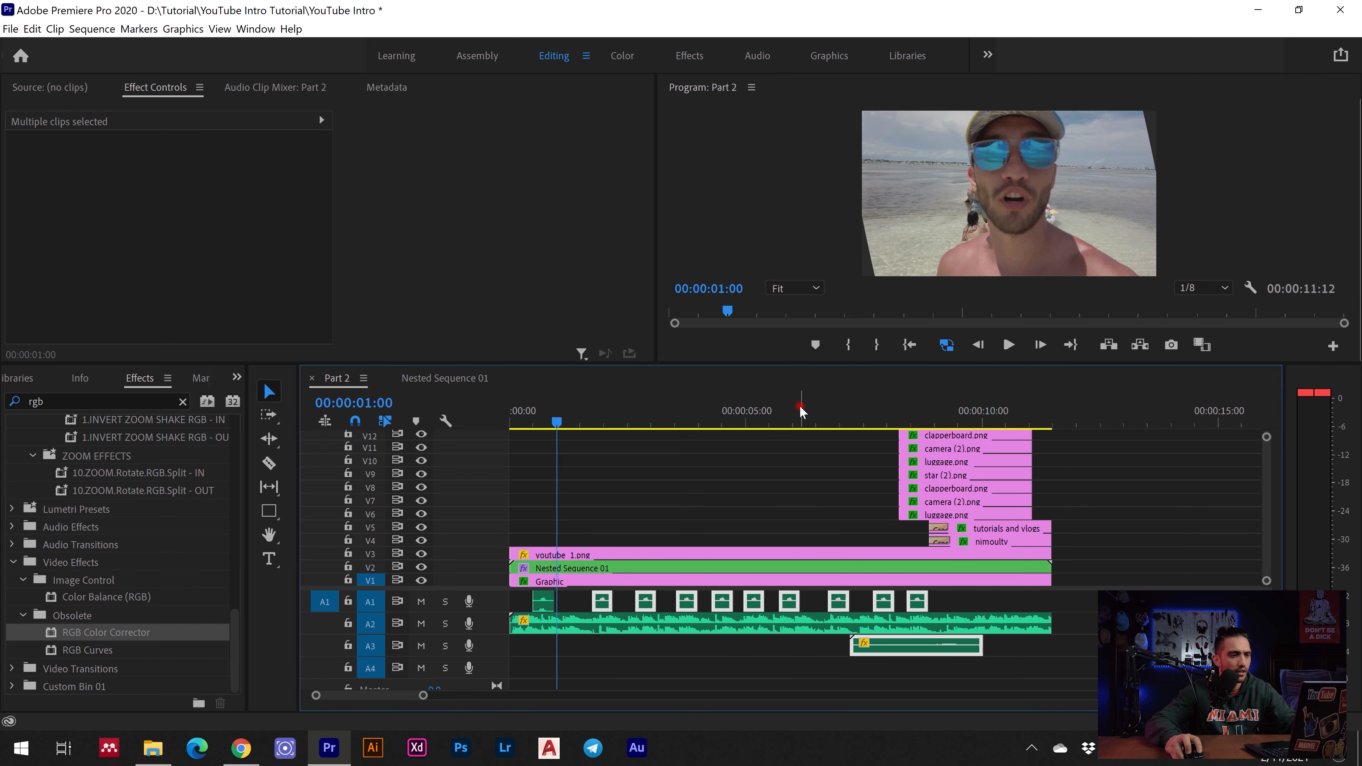
click(912, 355)
key(space)
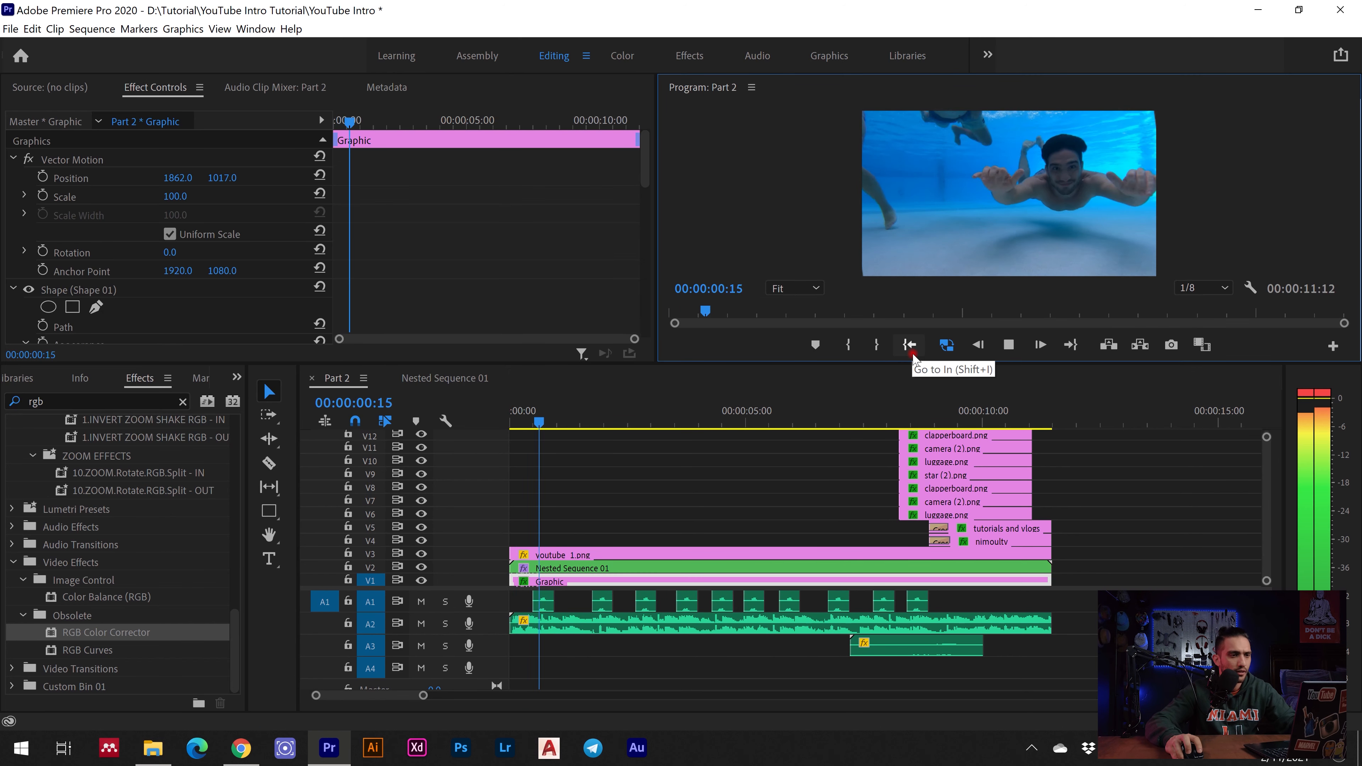